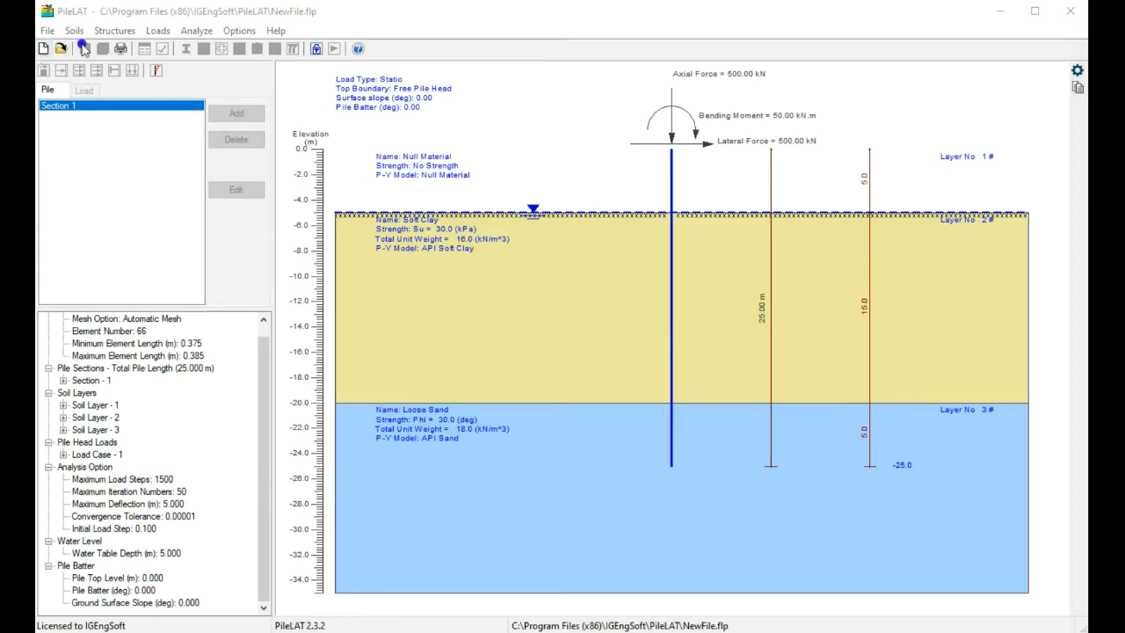
Step: Start a new project without saving the changes to the current input file
click(93, 15)
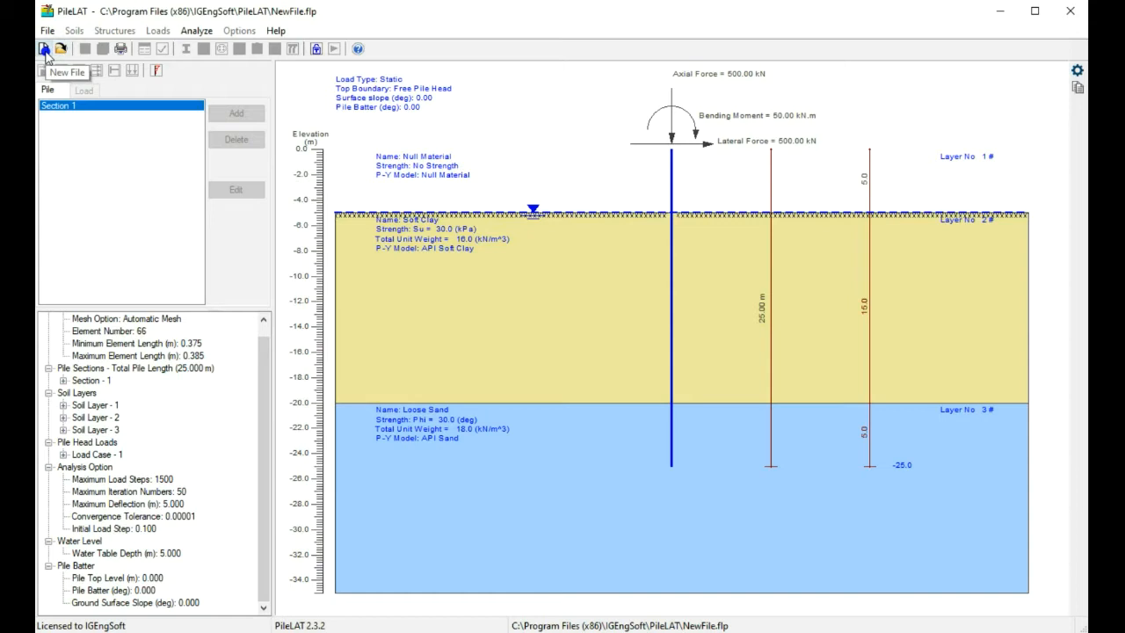
click(45, 51)
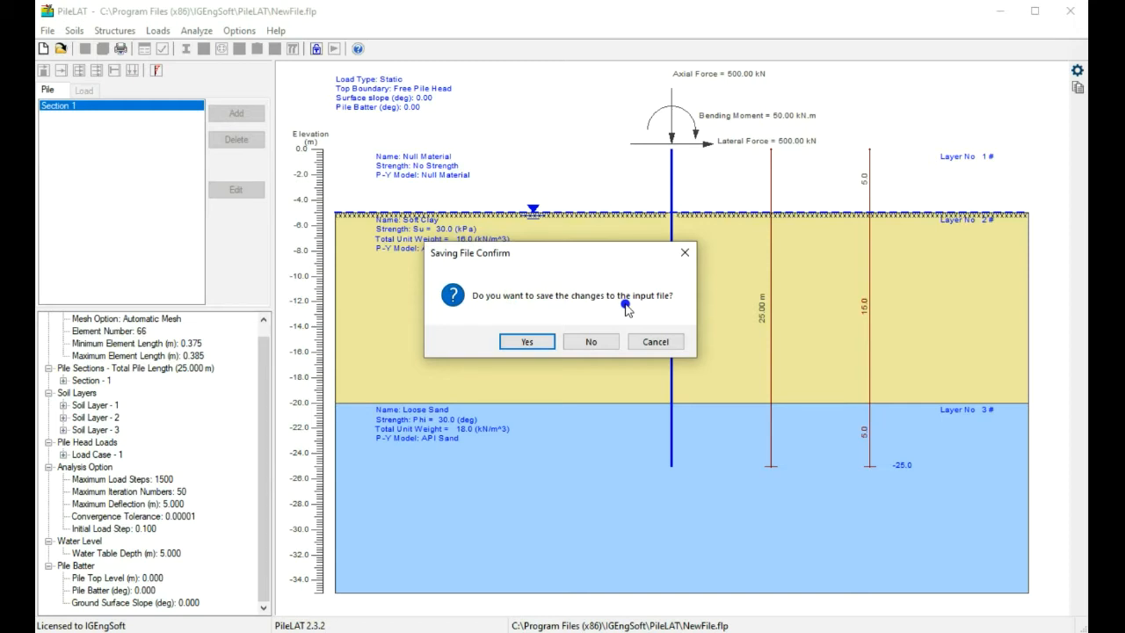
click(592, 343)
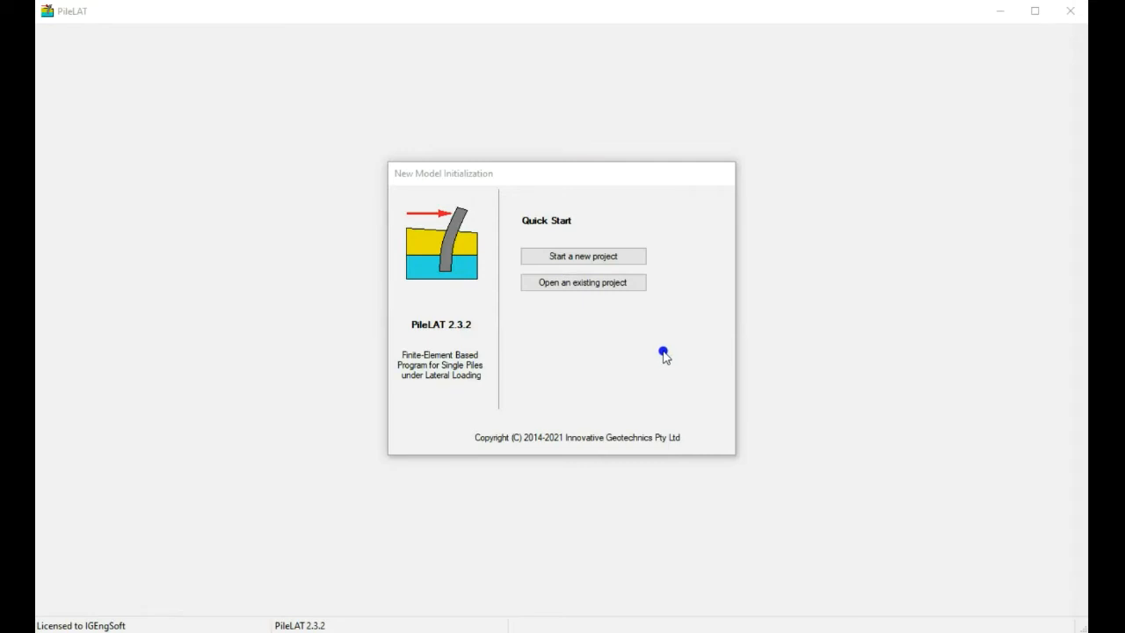
click(593, 257)
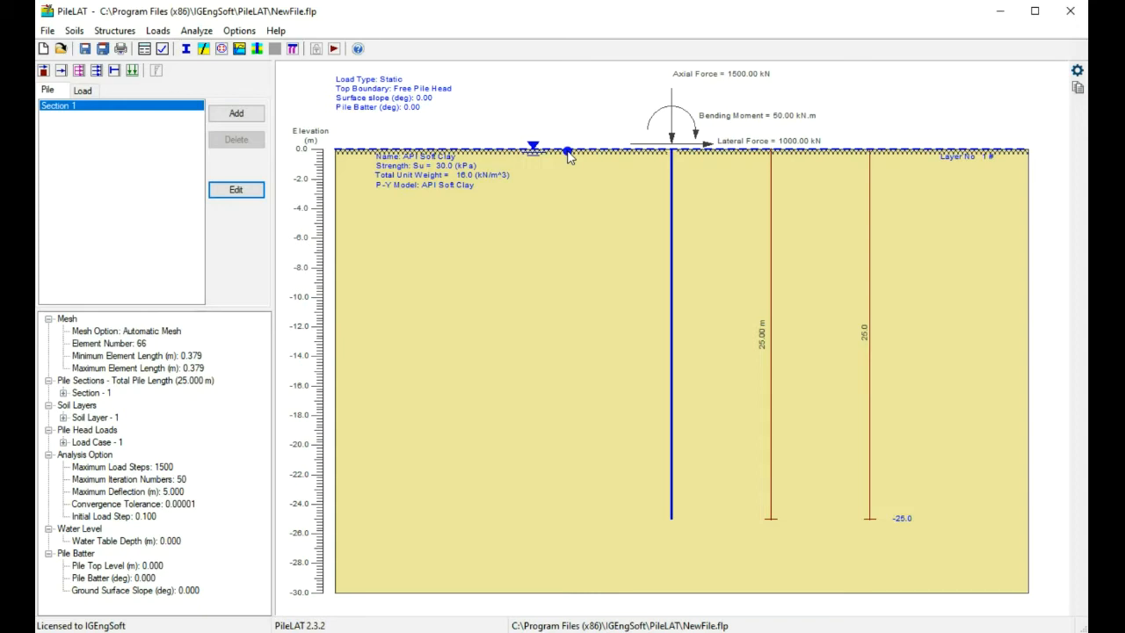
drag(567, 152, 498, 128)
drag(498, 127, 385, 119)
drag(384, 119, 416, 130)
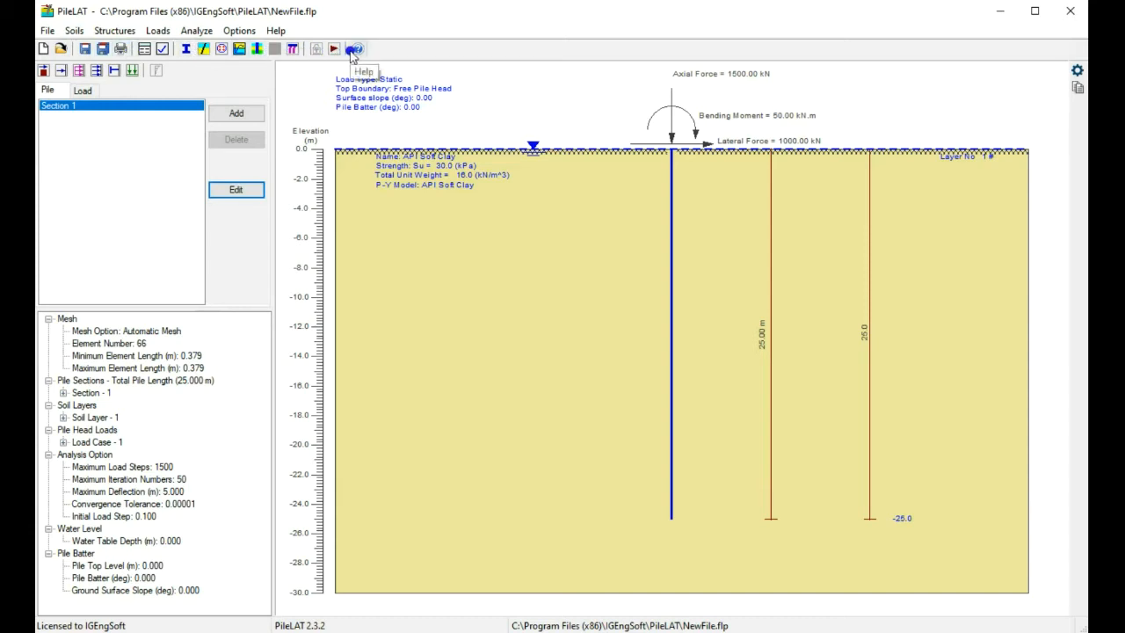
Step: In the analysis options, switch the pile mesh from automatic generation to manual input of the element number
click(162, 50)
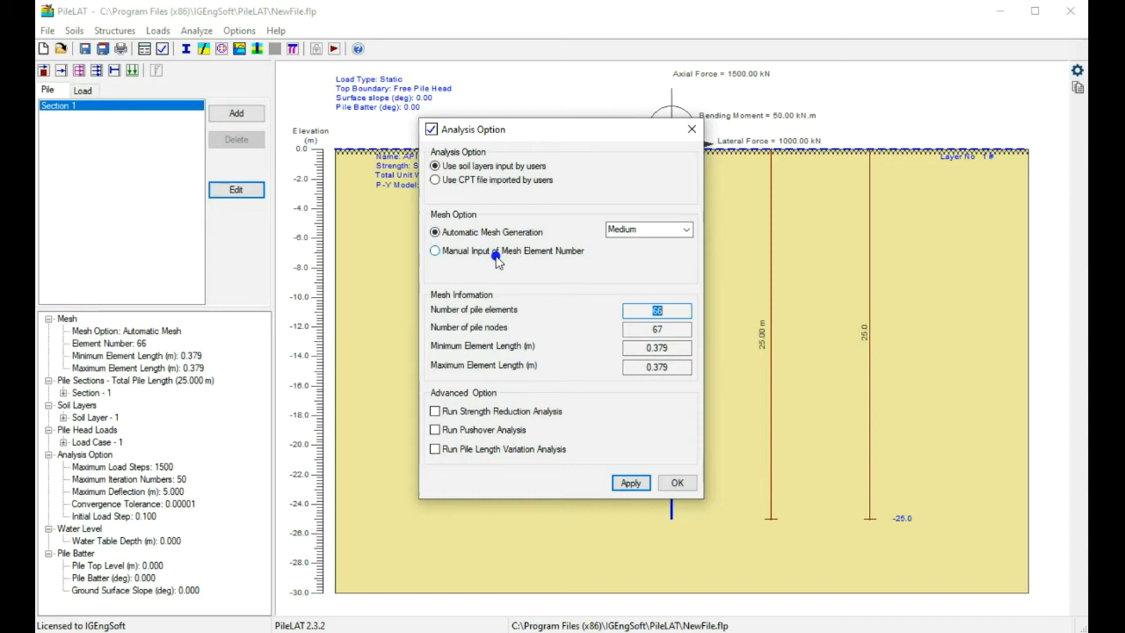
click(497, 258)
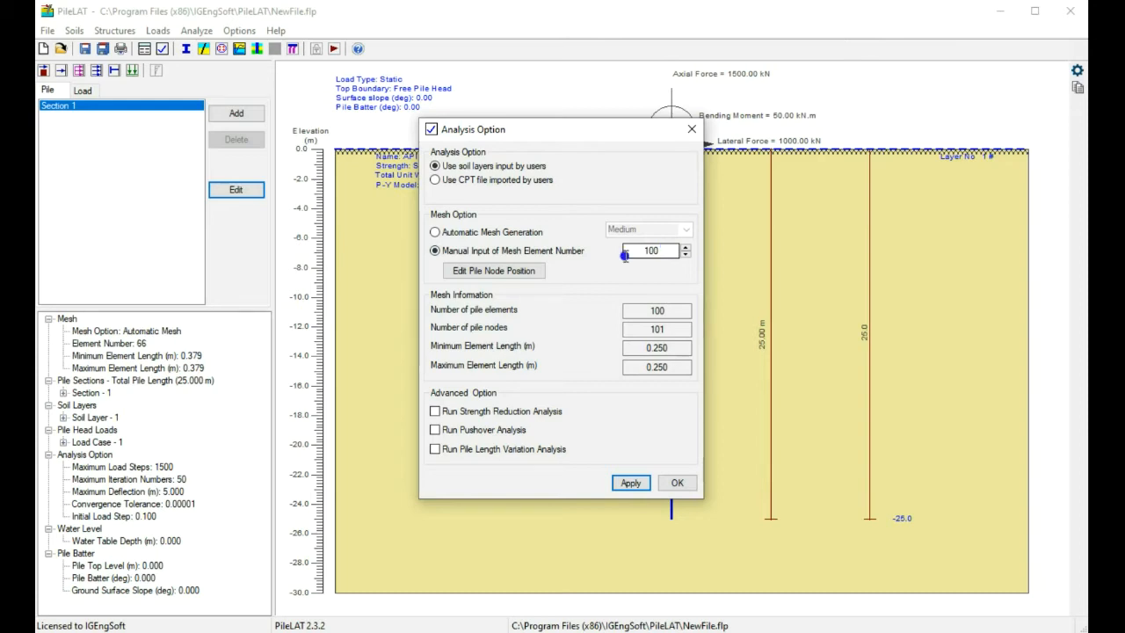
click(650, 251)
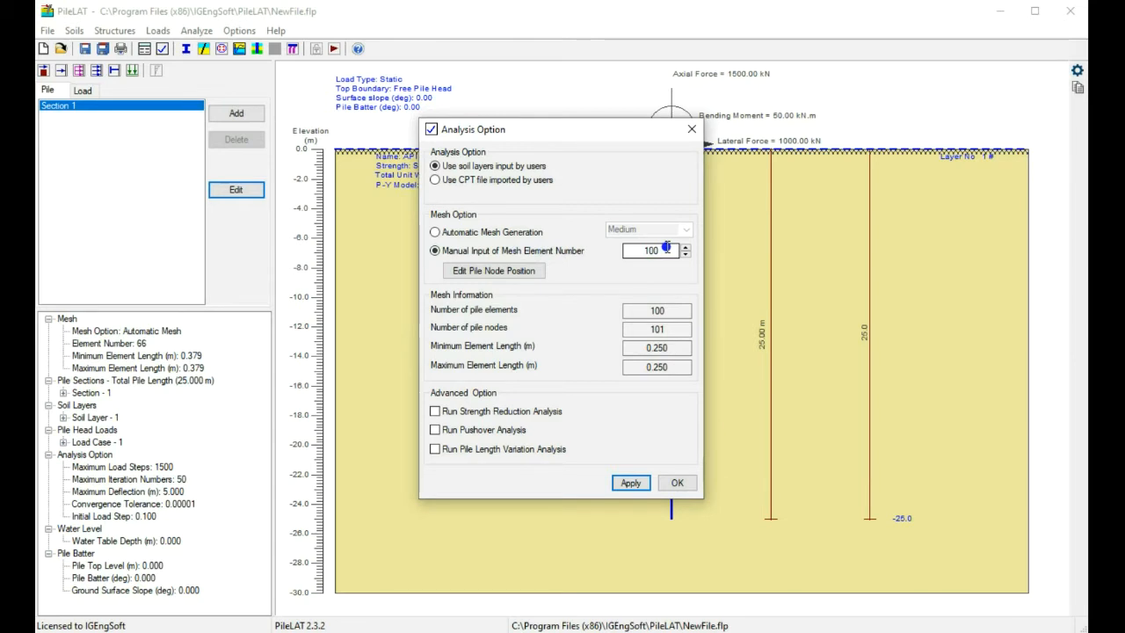
Step: Examine the pile node depths in the mesh node table, then close it without changing any values
click(516, 272)
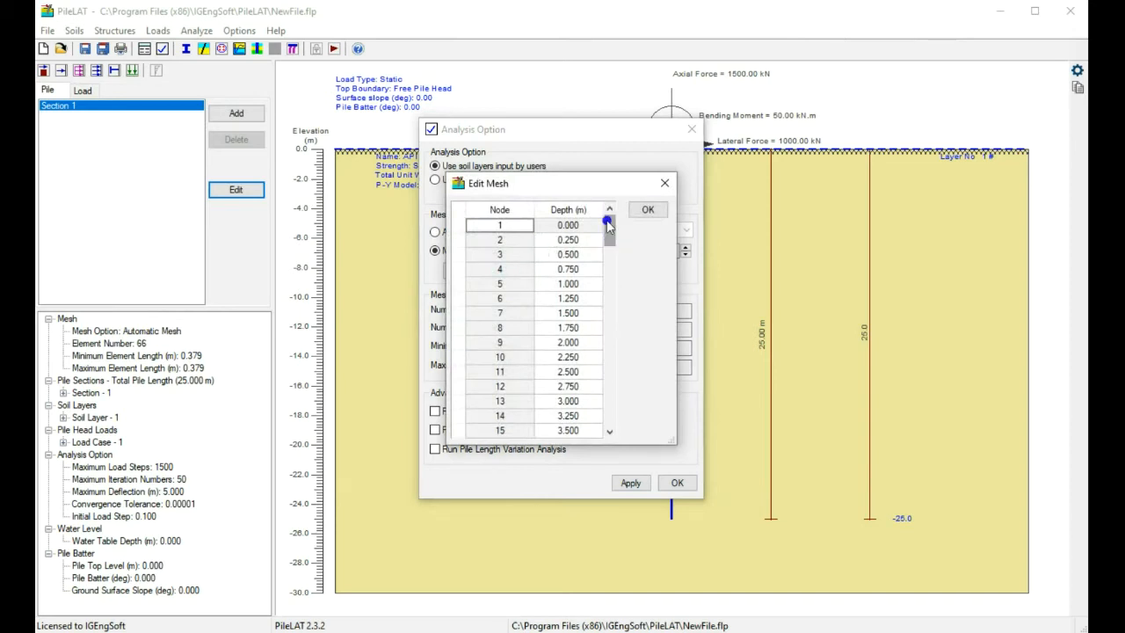
drag(598, 185, 718, 184)
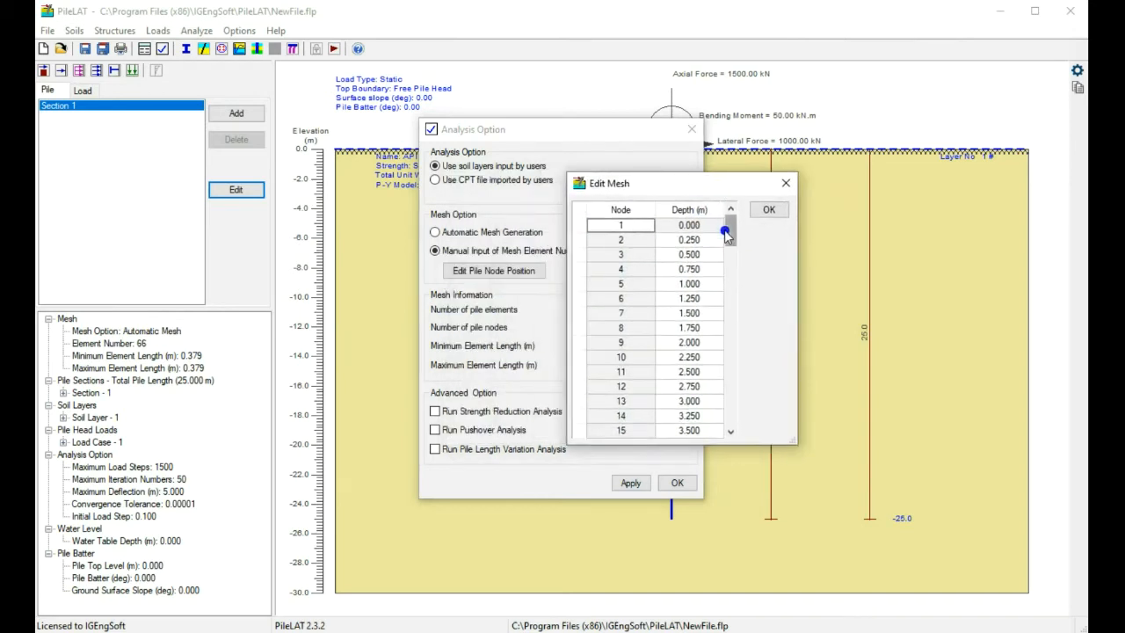
mouse_move(725, 236)
mouse_down()
mouse_move(731, 252)
mouse_move(736, 230)
mouse_up()
click(705, 271)
click(684, 298)
click(681, 329)
click(690, 372)
click(696, 401)
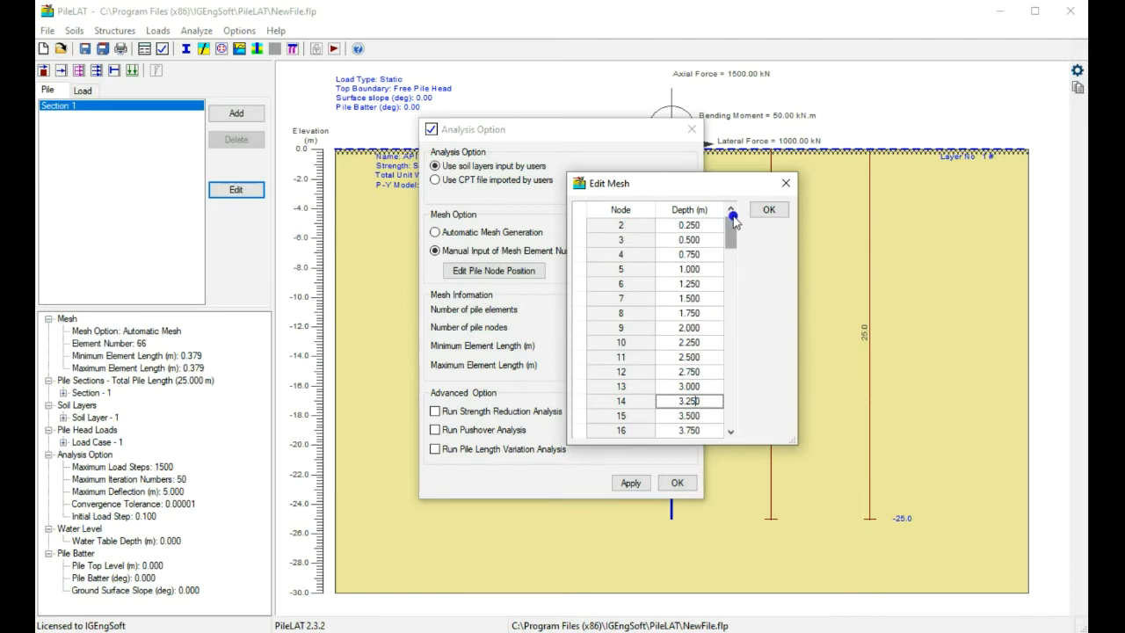
drag(727, 236, 733, 224)
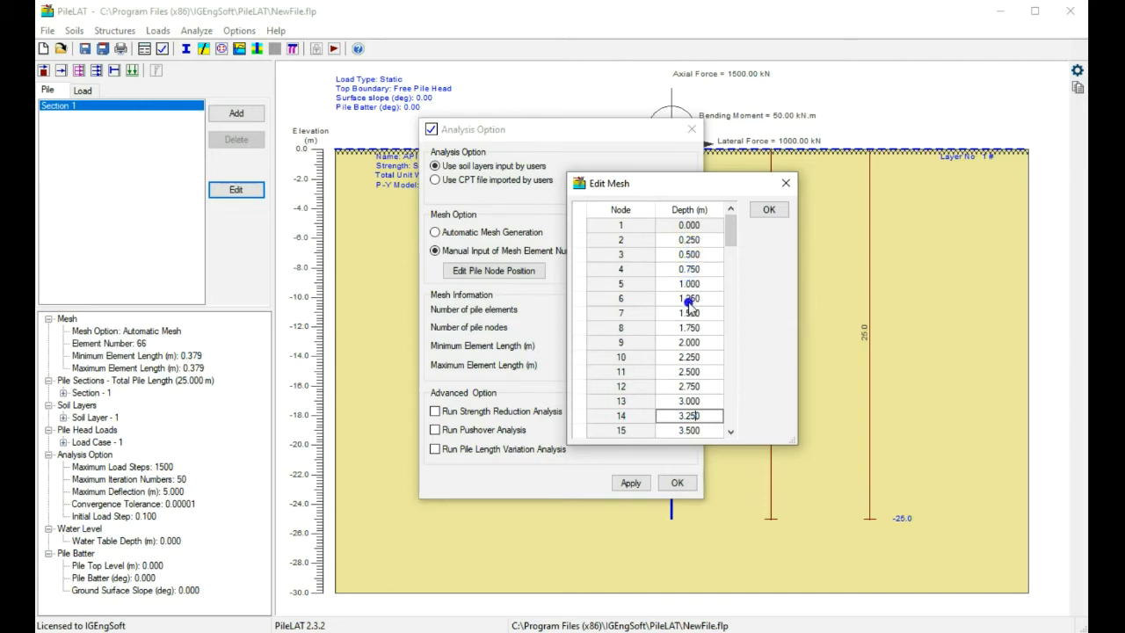
click(786, 188)
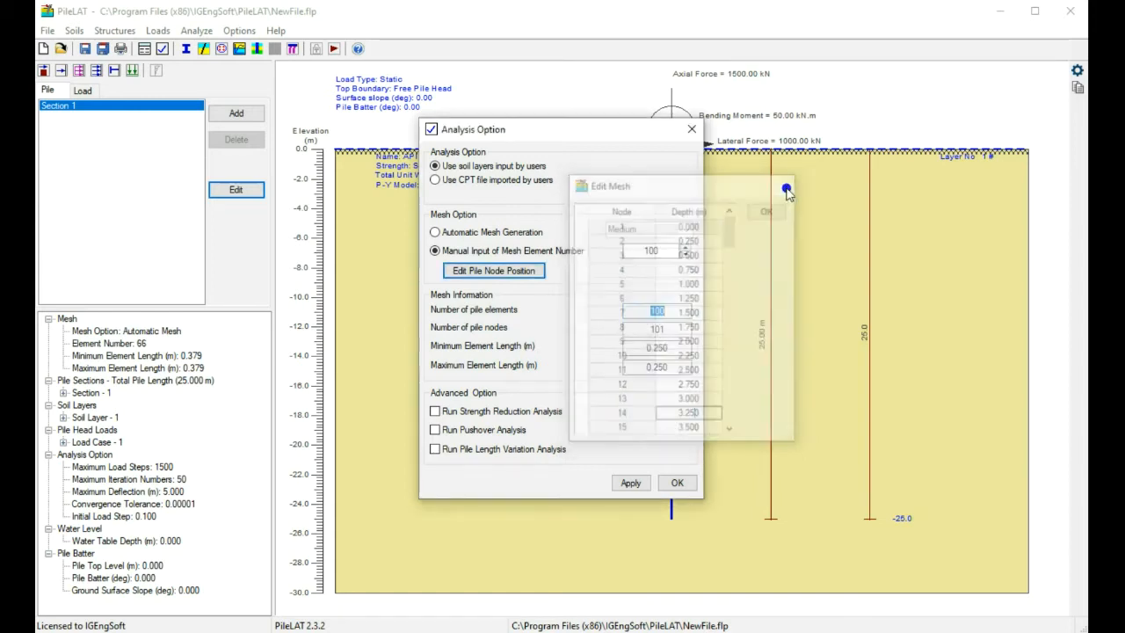
Step: Return to automatic mesh generation and try the Very Coarse, Coarse and Very Fine mesh densities
click(503, 232)
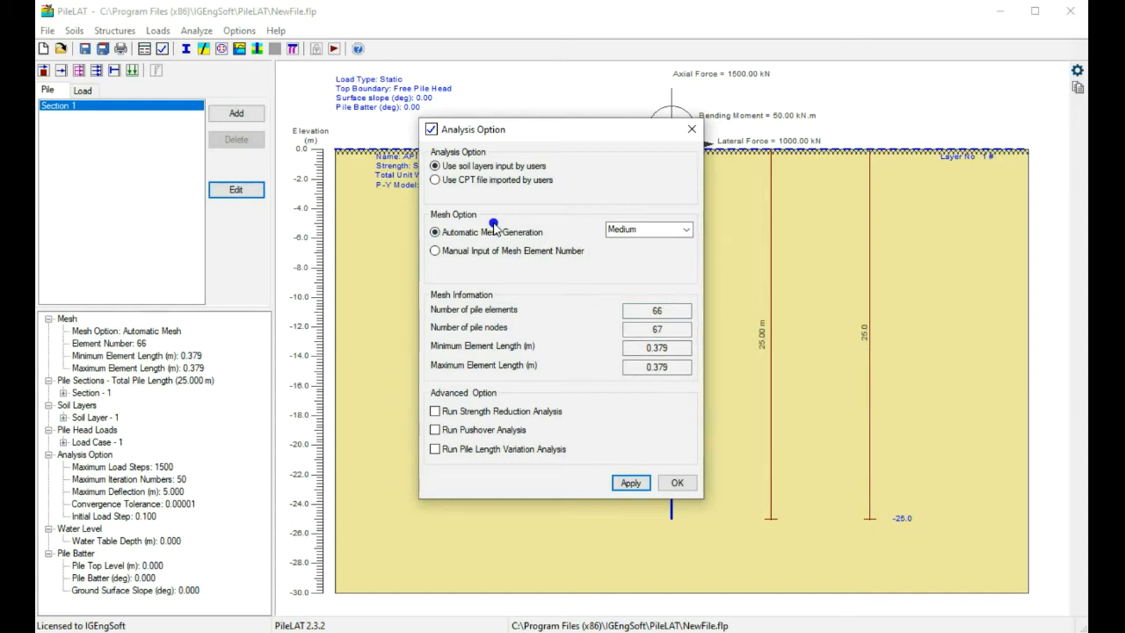
click(686, 230)
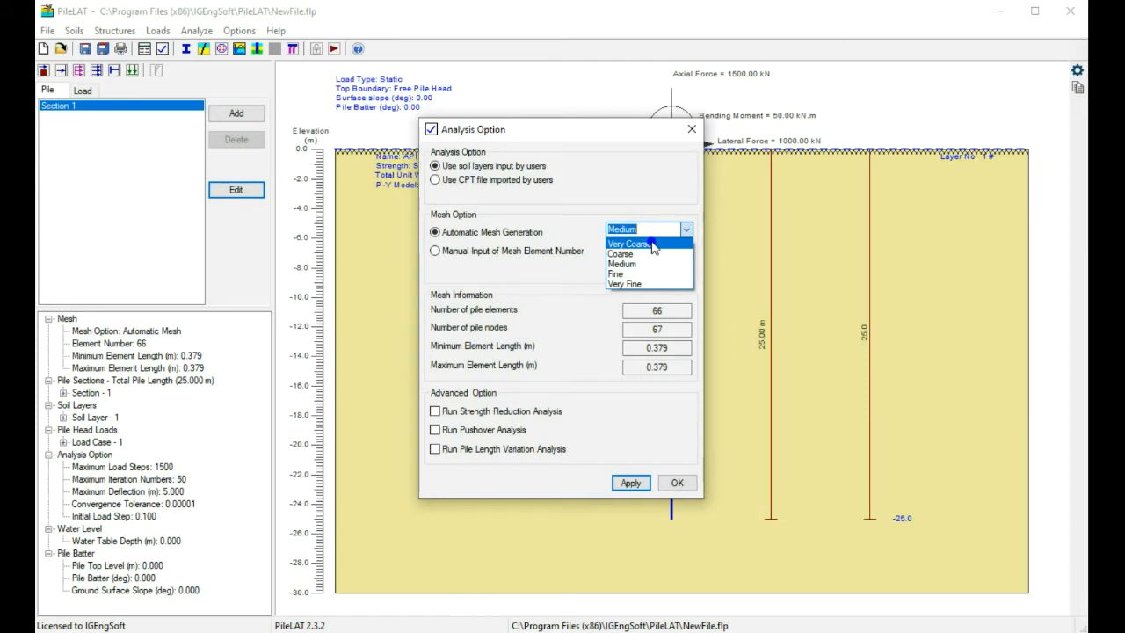
click(653, 244)
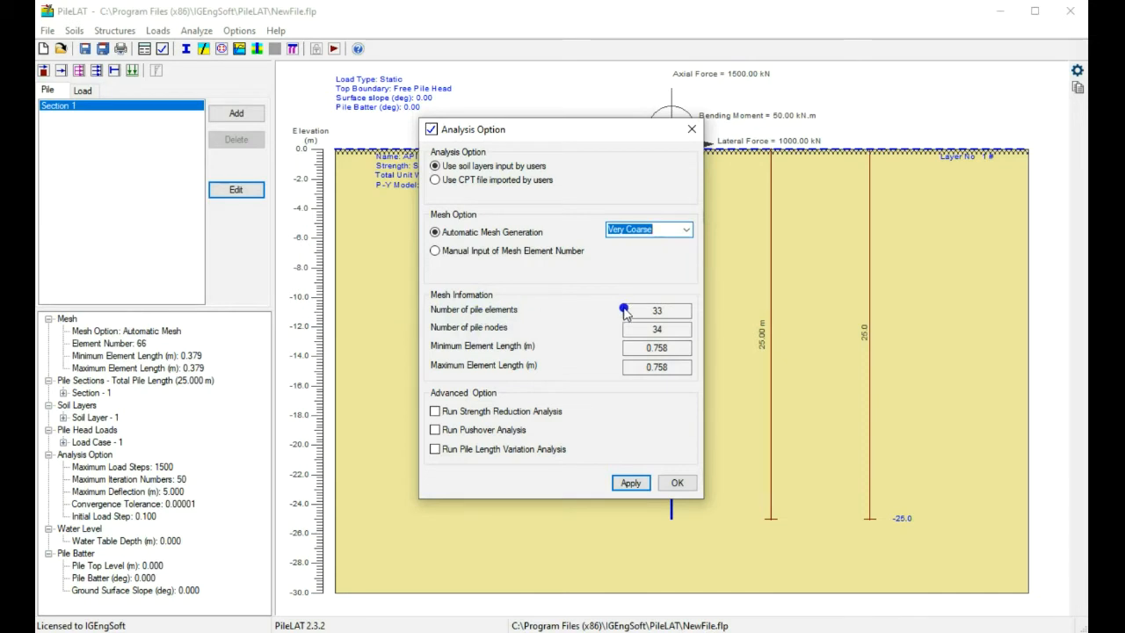
click(685, 230)
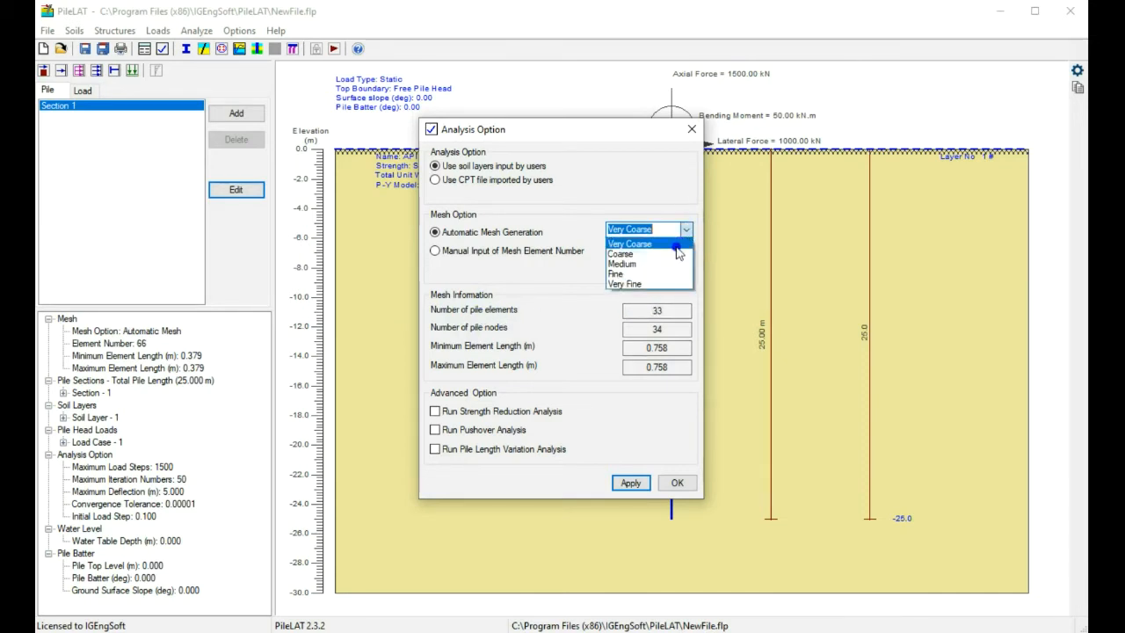
click(667, 254)
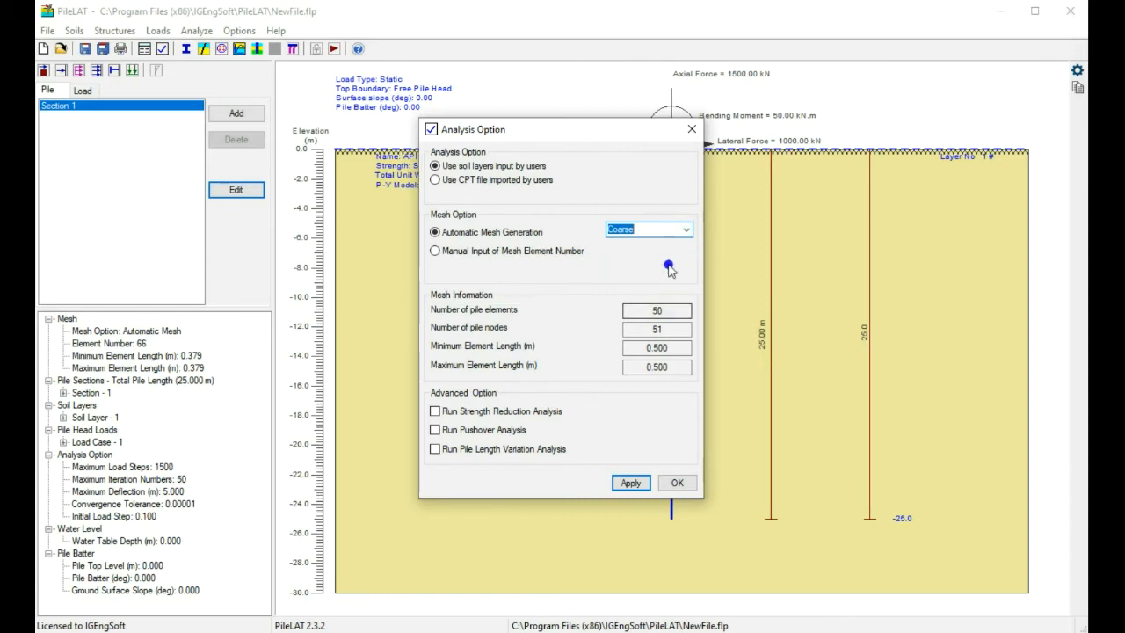
click(686, 230)
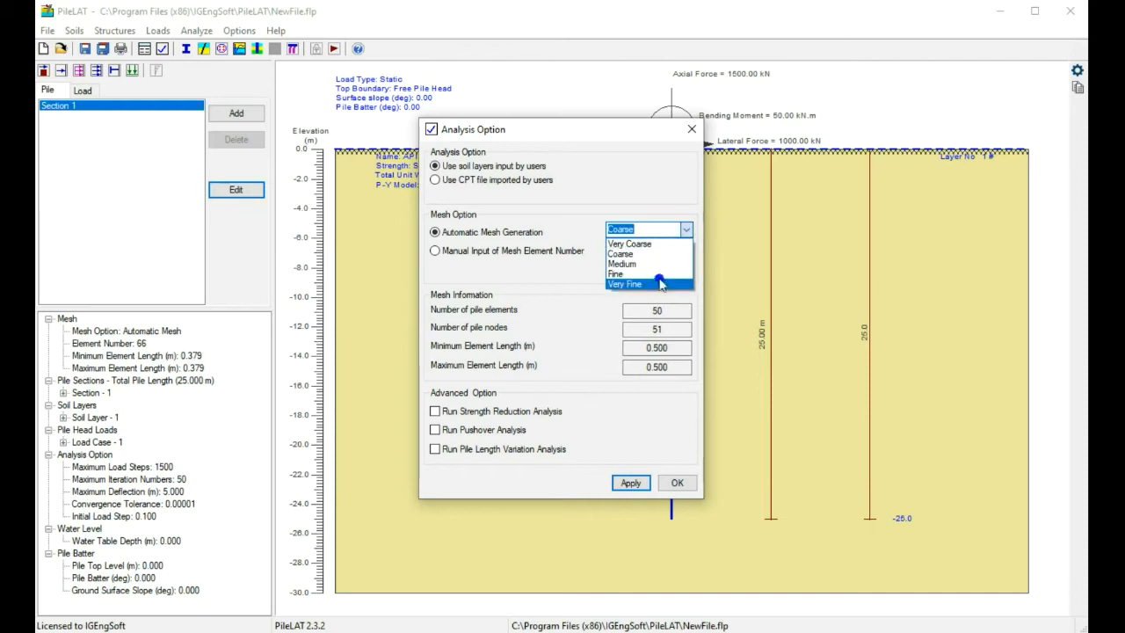
click(657, 284)
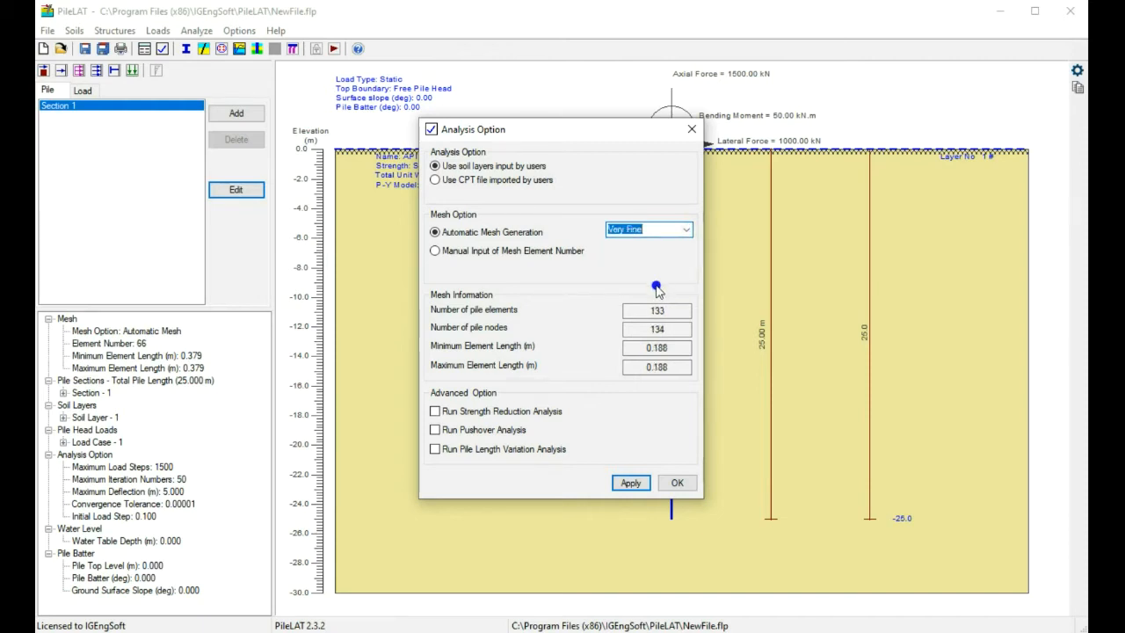
click(661, 312)
Step: Set the automatic mesh density to Very Coarse and accept the analysis options
drag(623, 130, 420, 148)
click(484, 249)
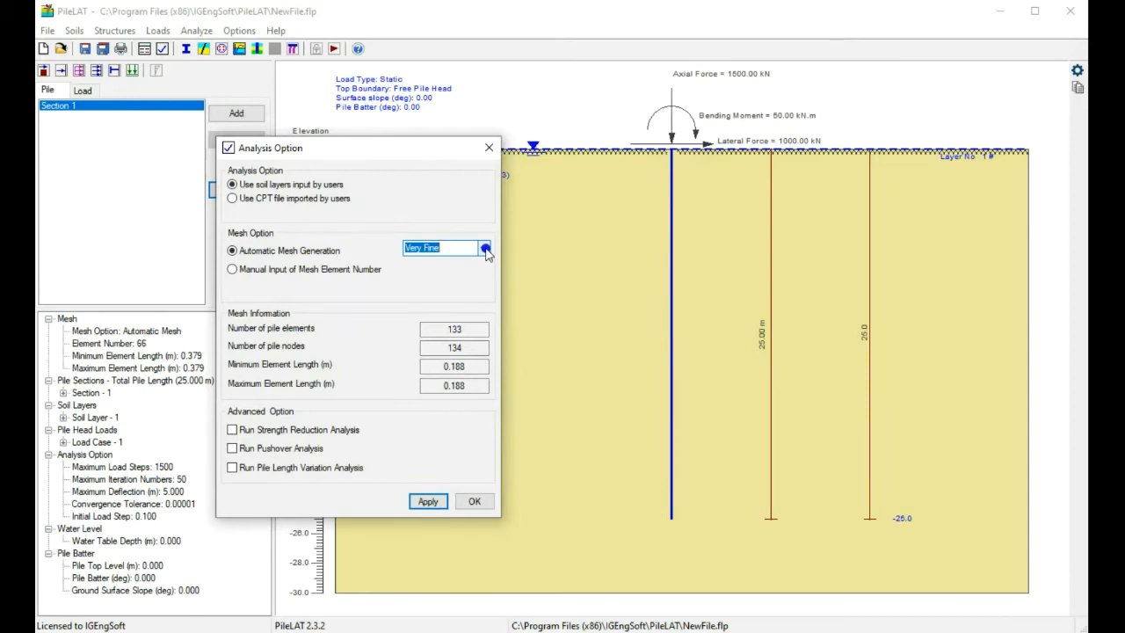
click(484, 248)
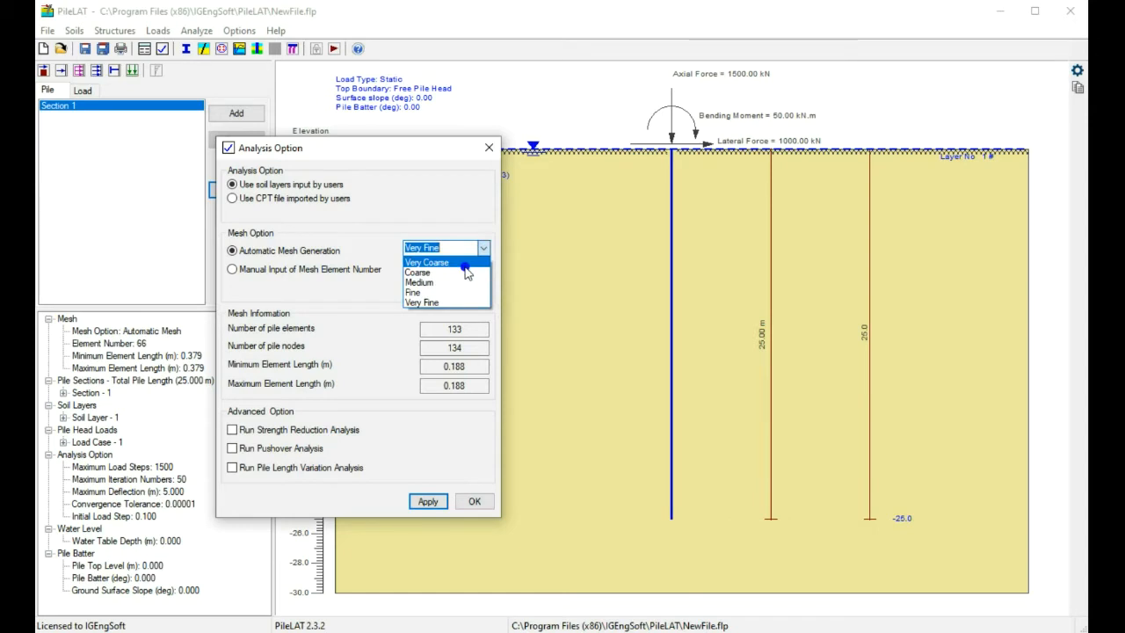
click(465, 265)
click(474, 501)
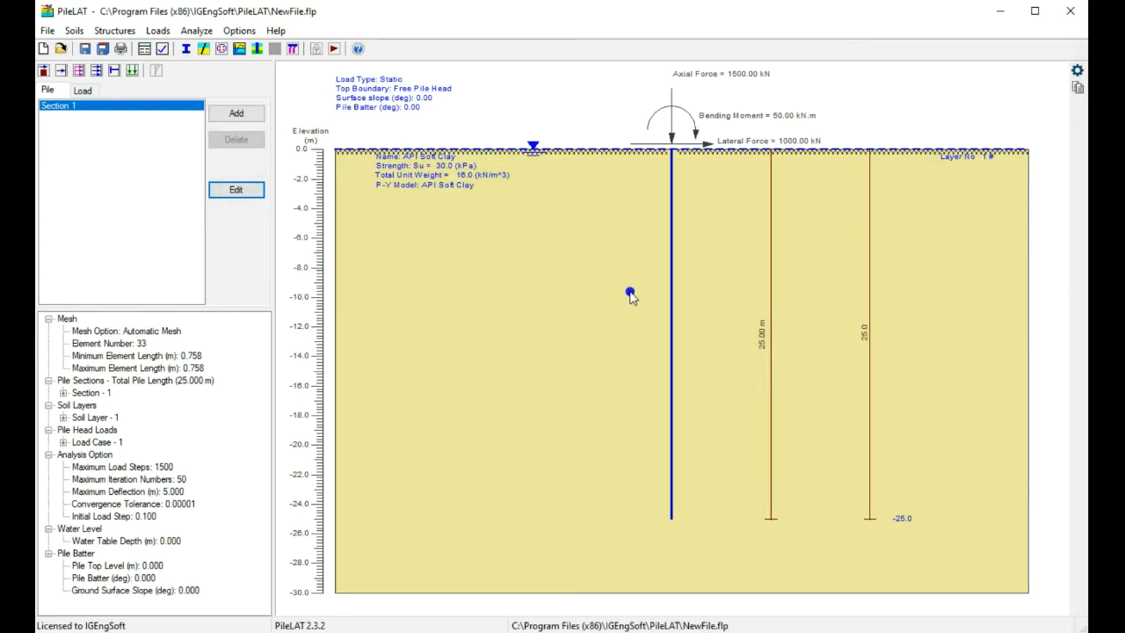
Step: Turn on the Pile Mesh display so the mesh nodes are drawn along the pile
click(1077, 74)
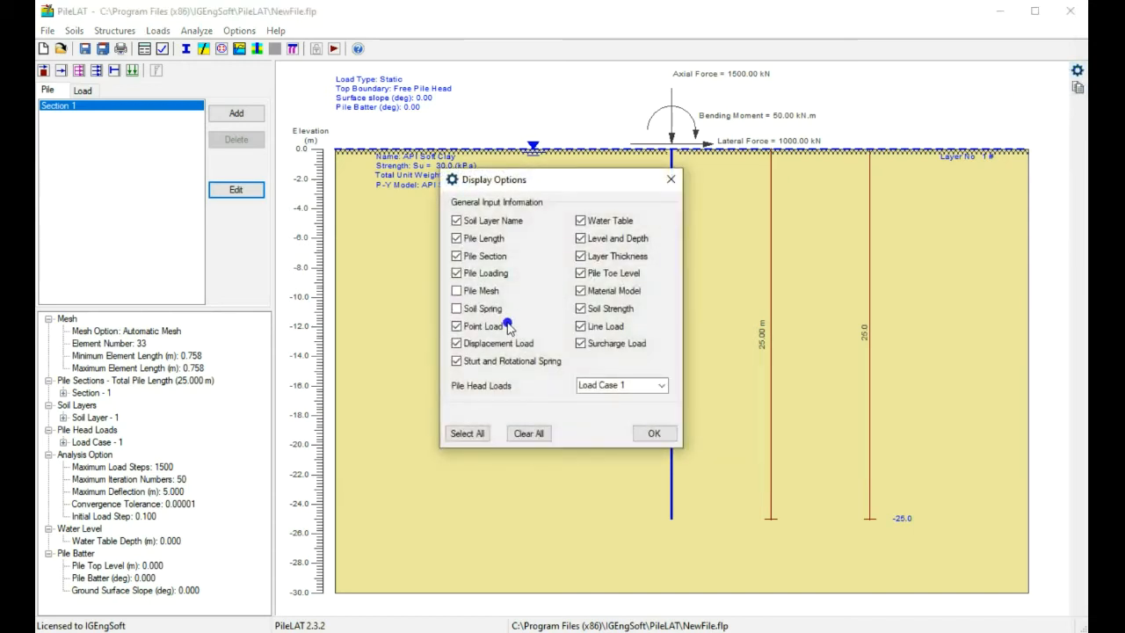
click(472, 295)
drag(549, 186, 437, 195)
click(543, 442)
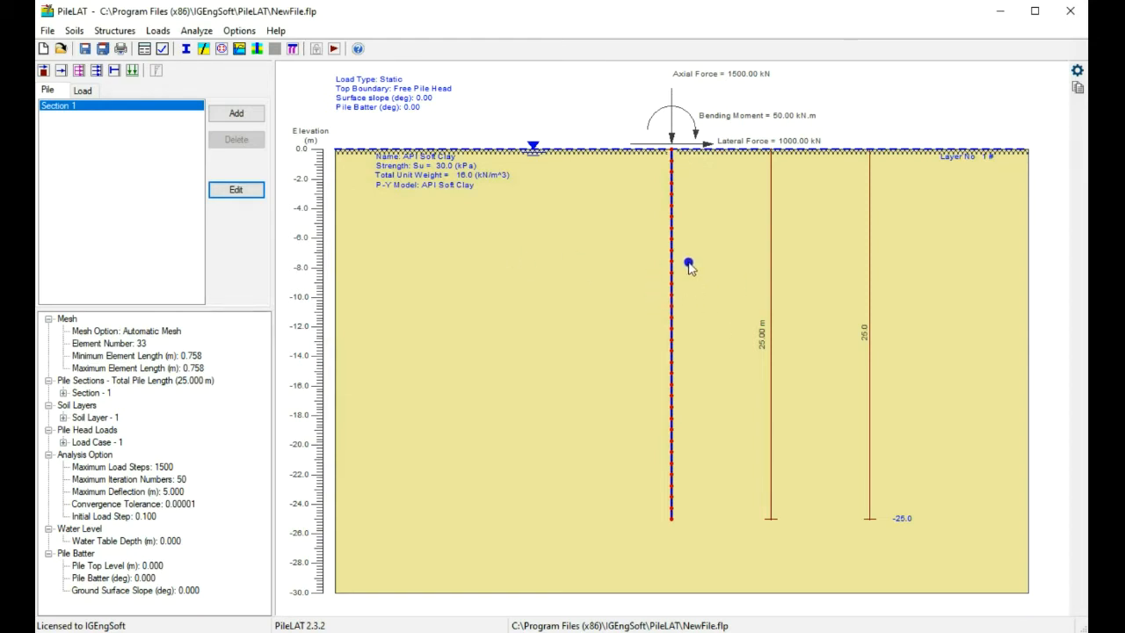
Step: Refine the automatic pile mesh to Fine in the analysis options and accept it
click(161, 49)
drag(515, 135, 357, 133)
click(517, 235)
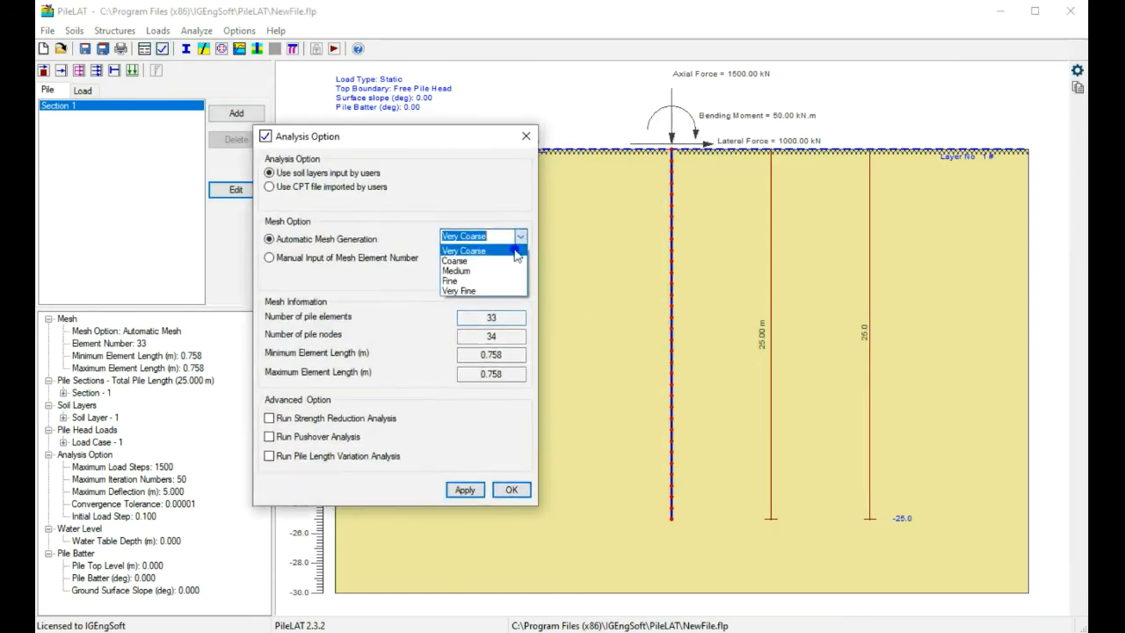
click(493, 281)
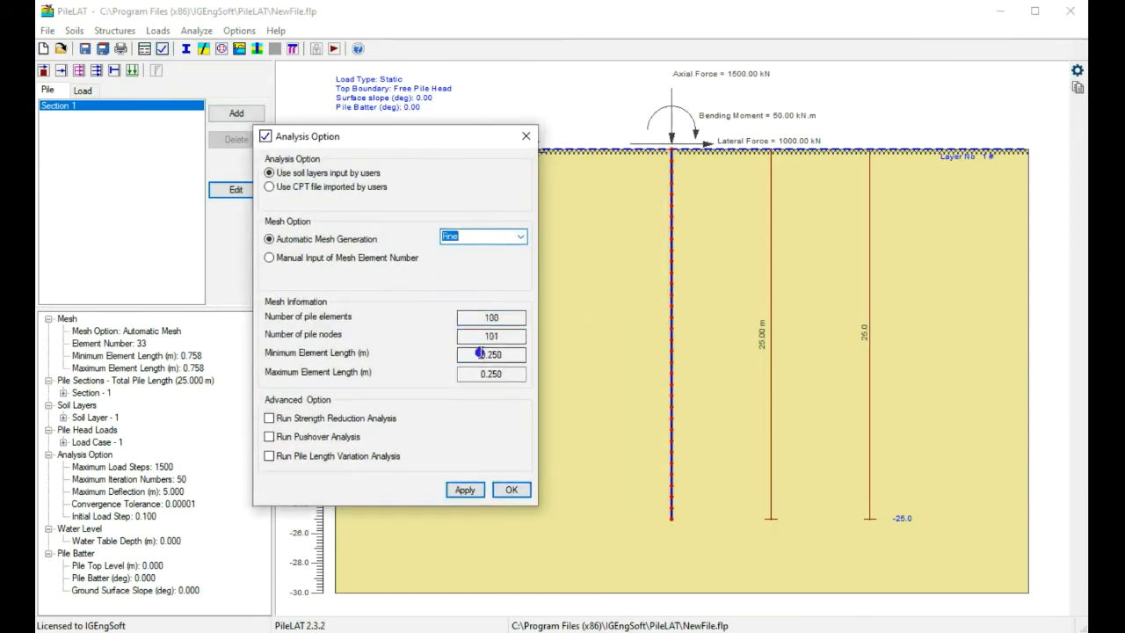
click(513, 489)
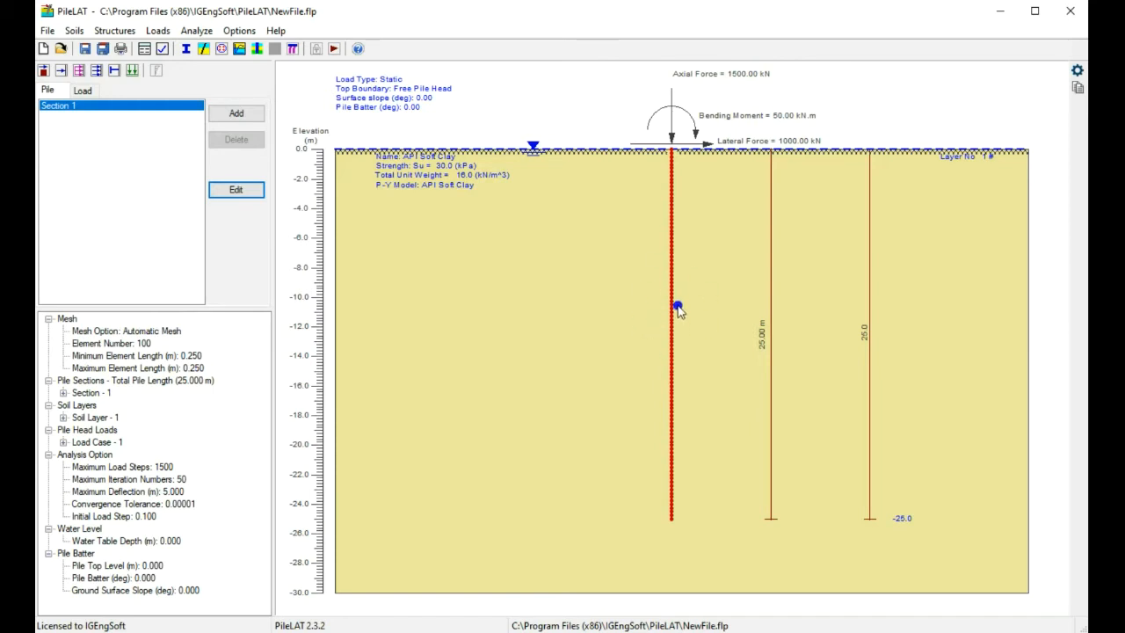
Step: Turn off the Pile Mesh display in the model view's display options
click(1078, 71)
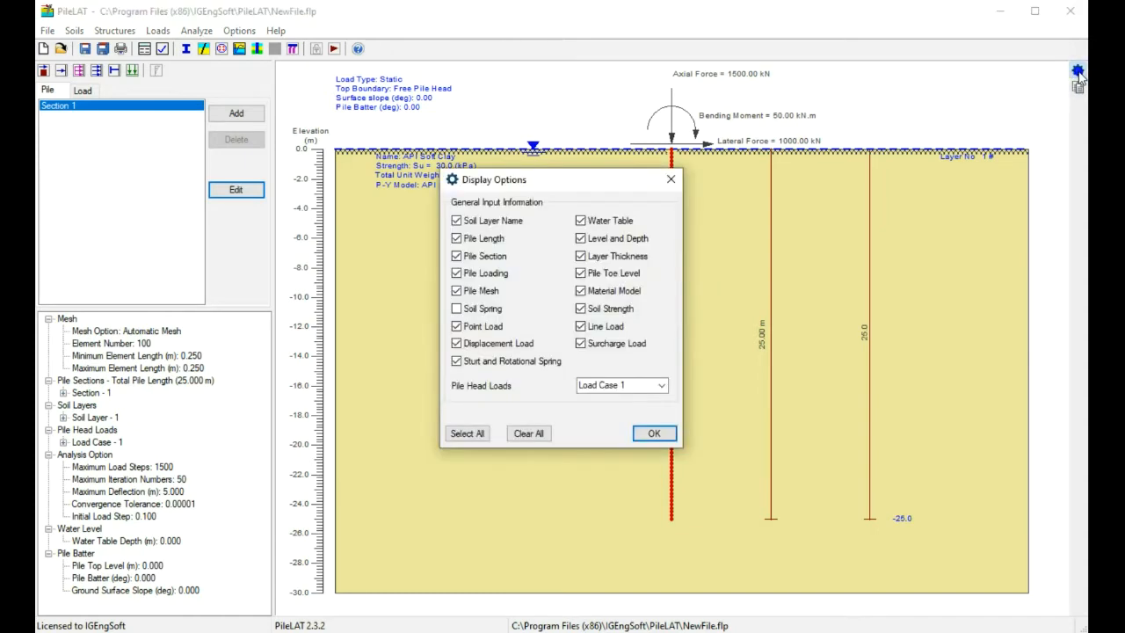
drag(597, 181, 510, 208)
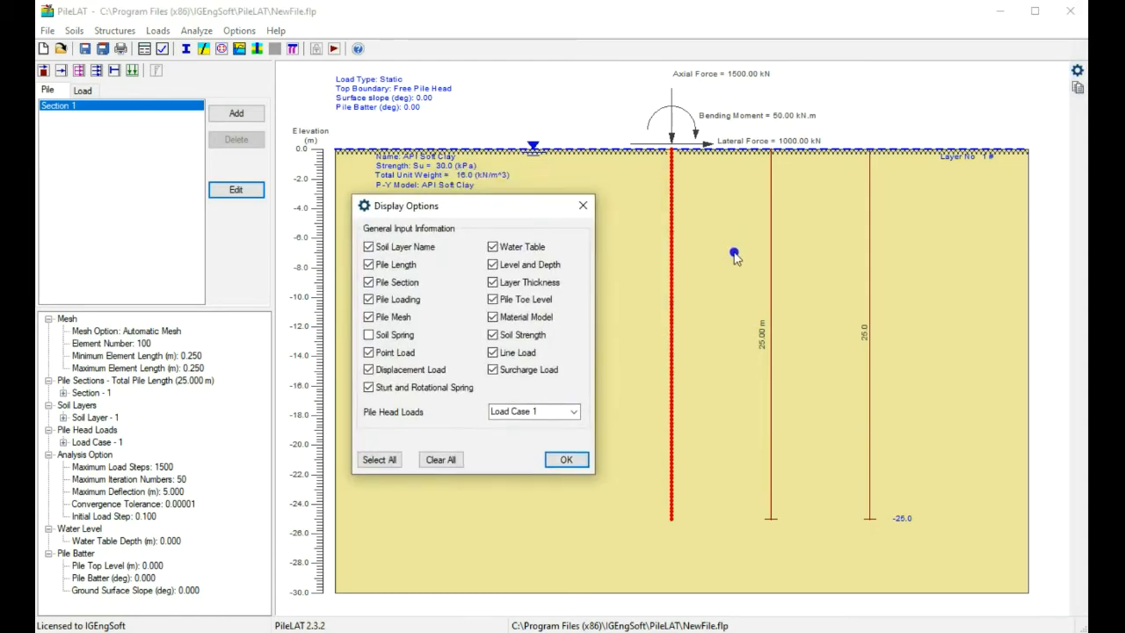
click(392, 322)
click(562, 460)
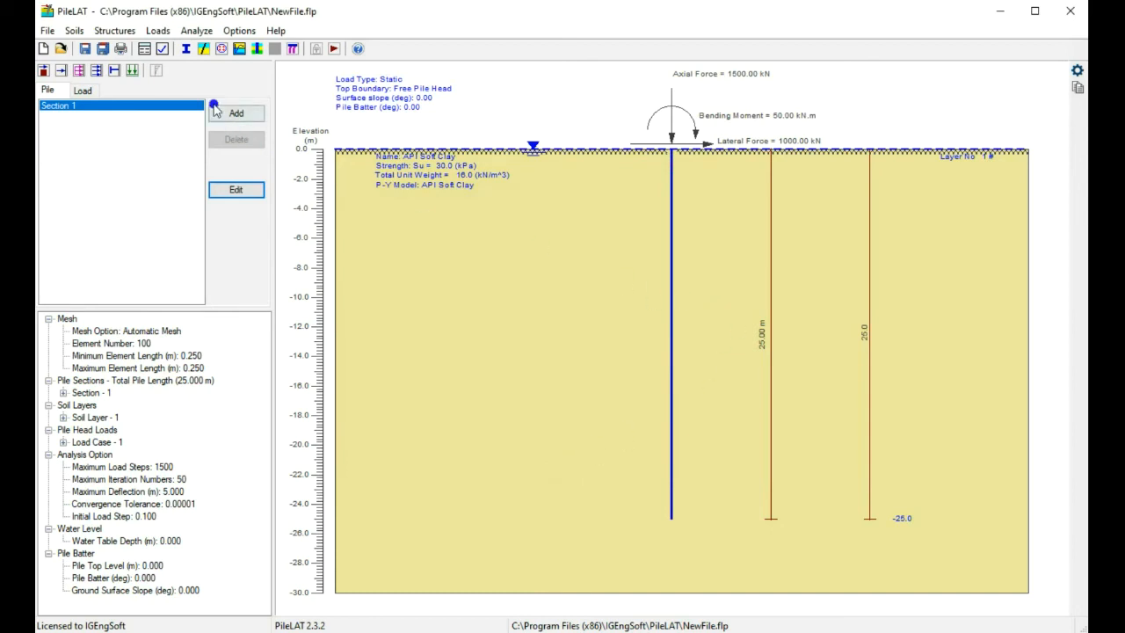
Step: Set the automatic pile mesh density to Medium in the analysis options, accept it, and recheck the options
click(155, 49)
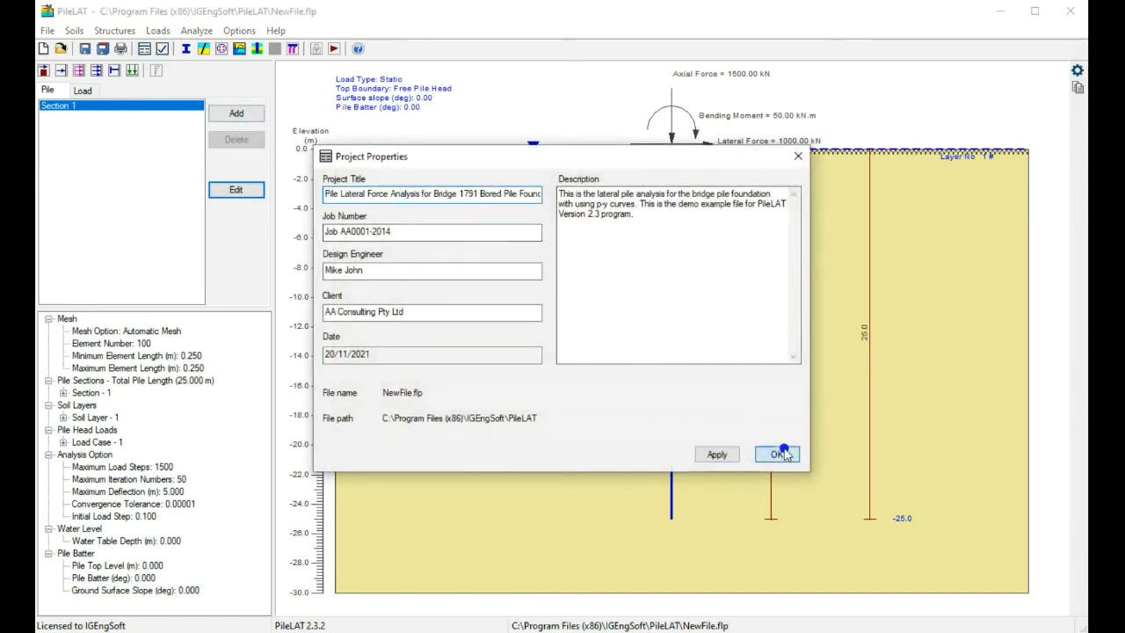
click(713, 454)
click(162, 49)
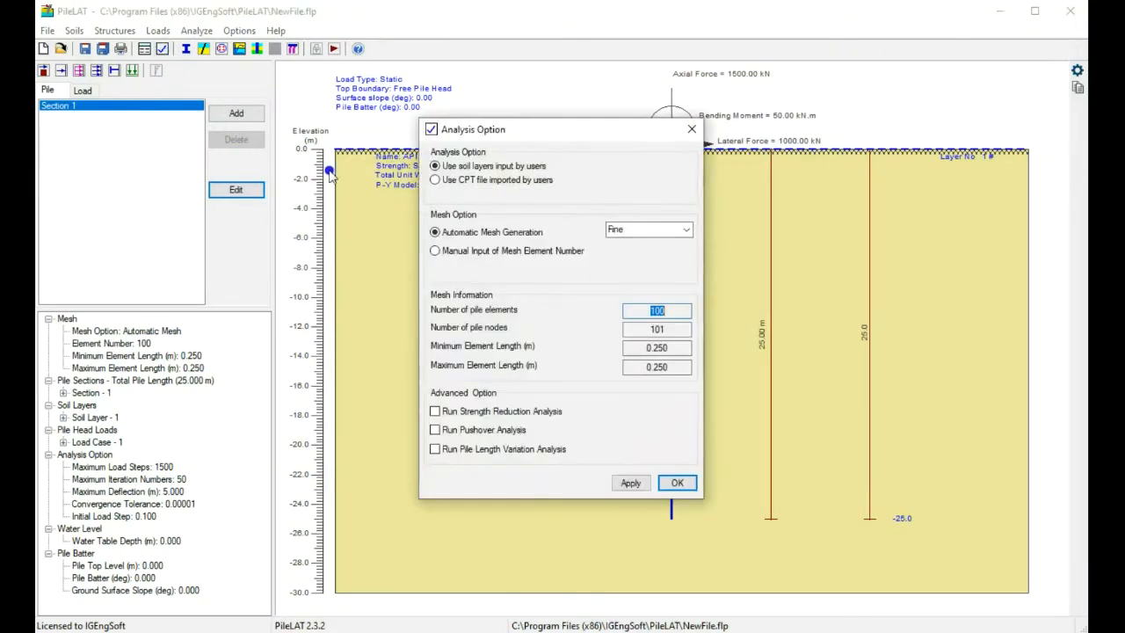
click(657, 230)
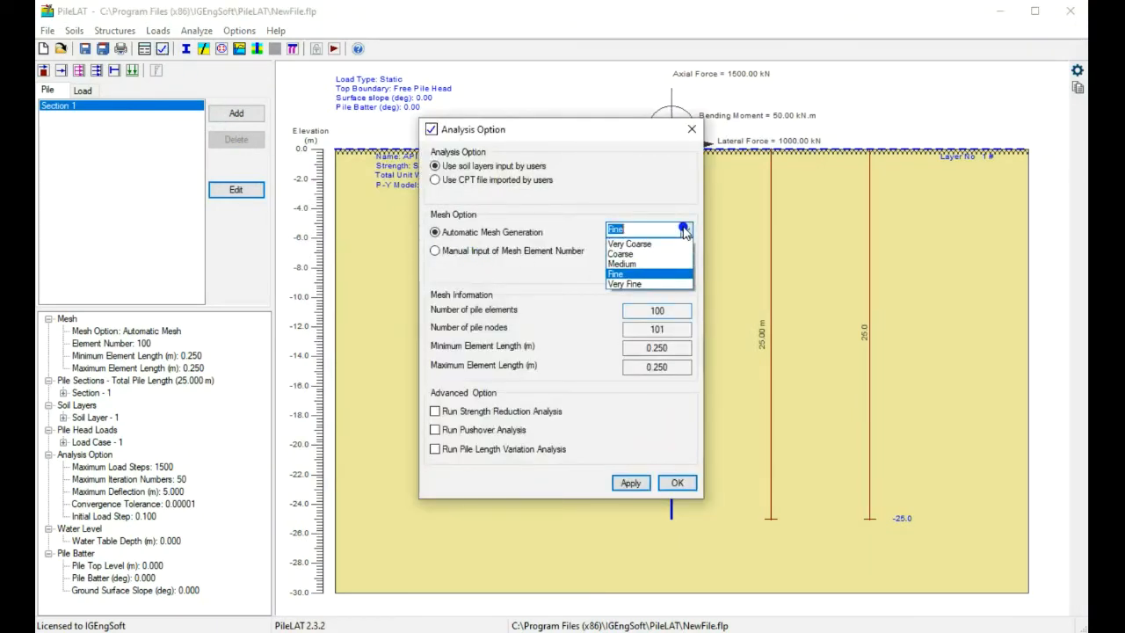
click(661, 264)
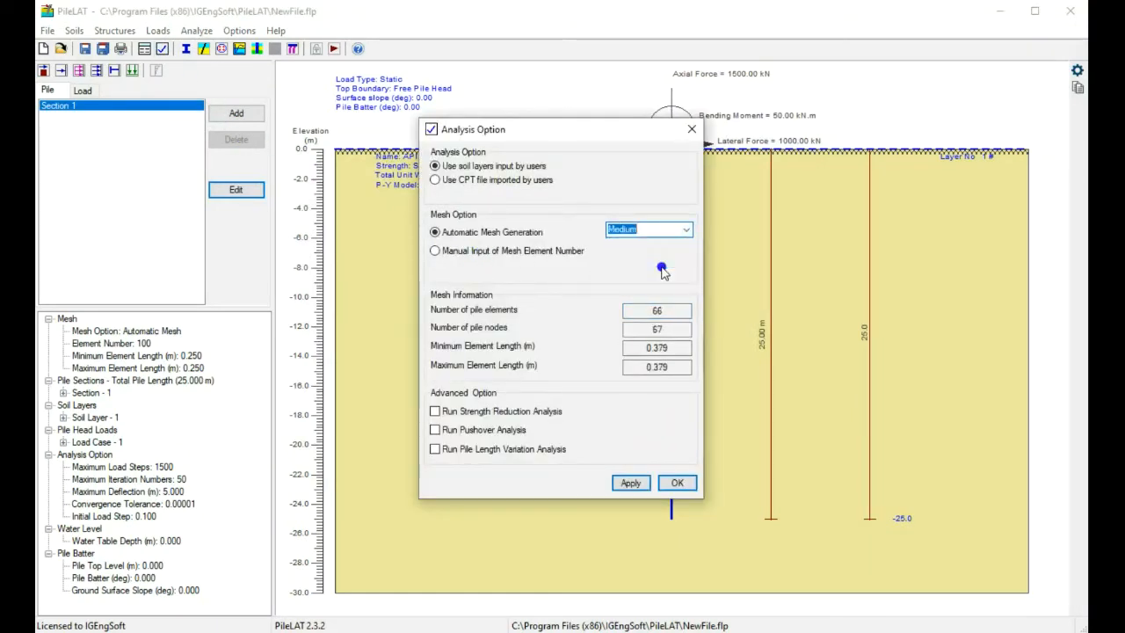
click(676, 484)
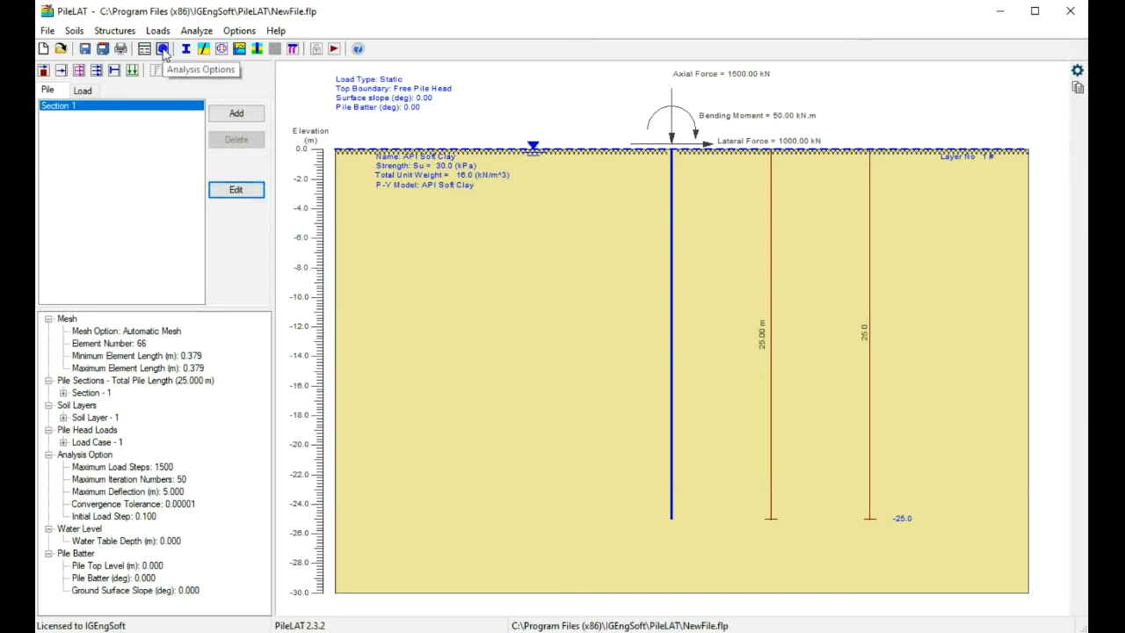
click(163, 50)
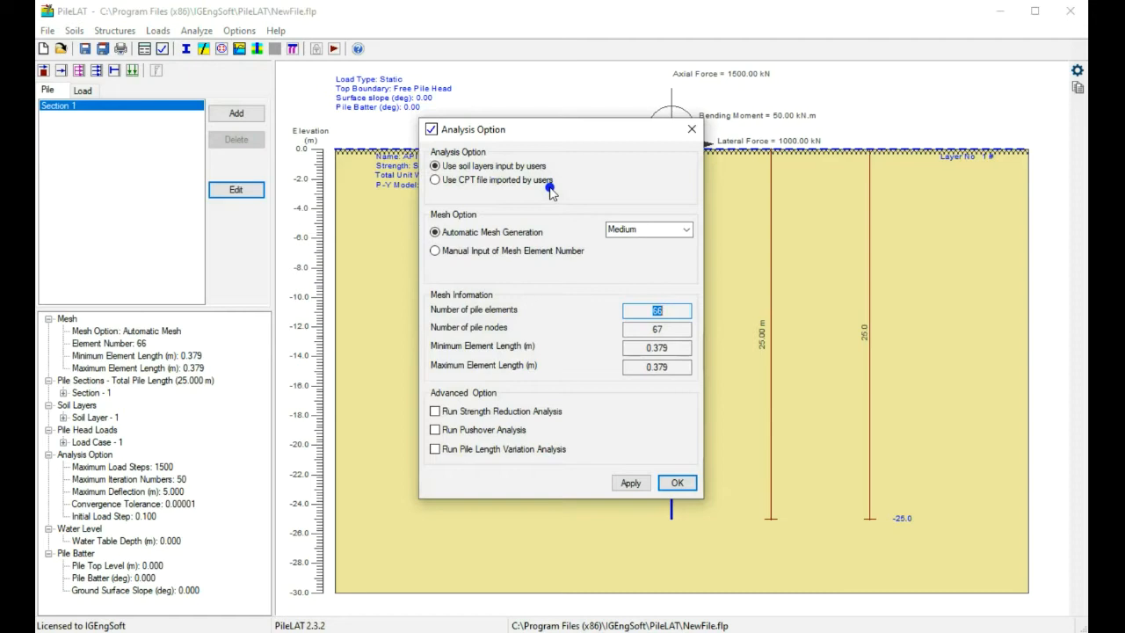
click(673, 484)
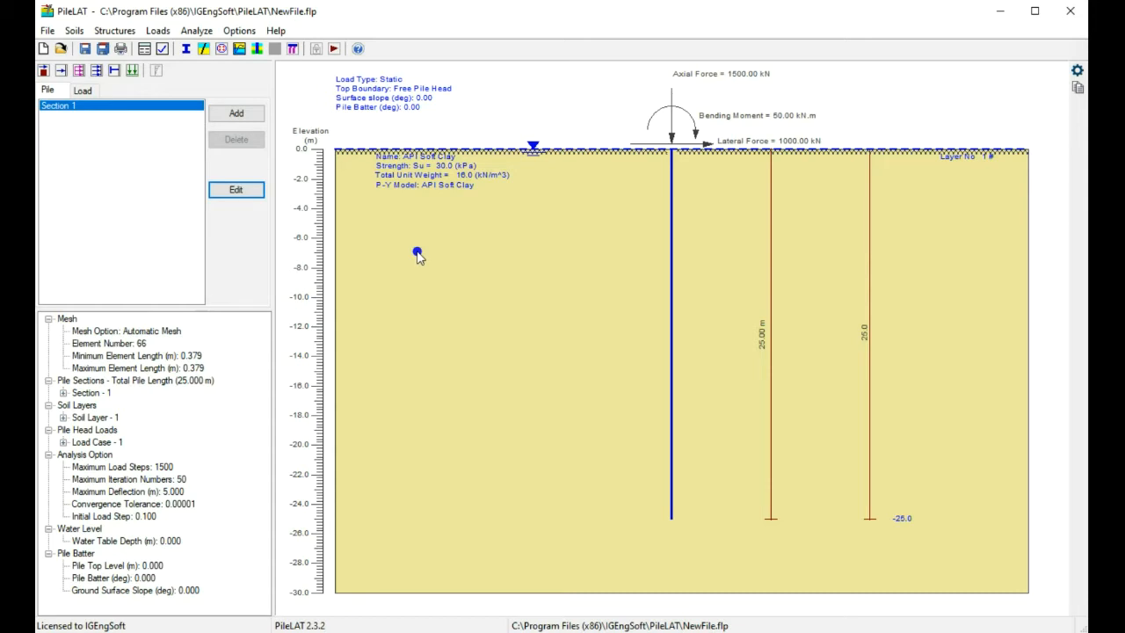
Step: Open pile section 1 for editing and try the Circular, Rectangular and Octagonal section types to compare their inputs
click(186, 50)
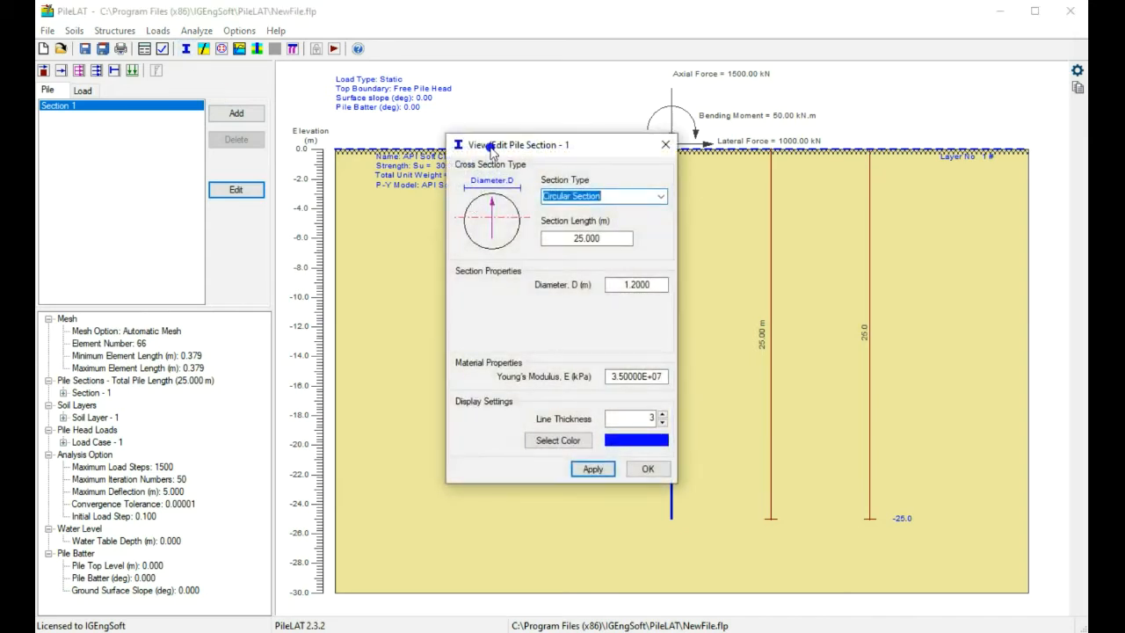
drag(492, 149, 481, 164)
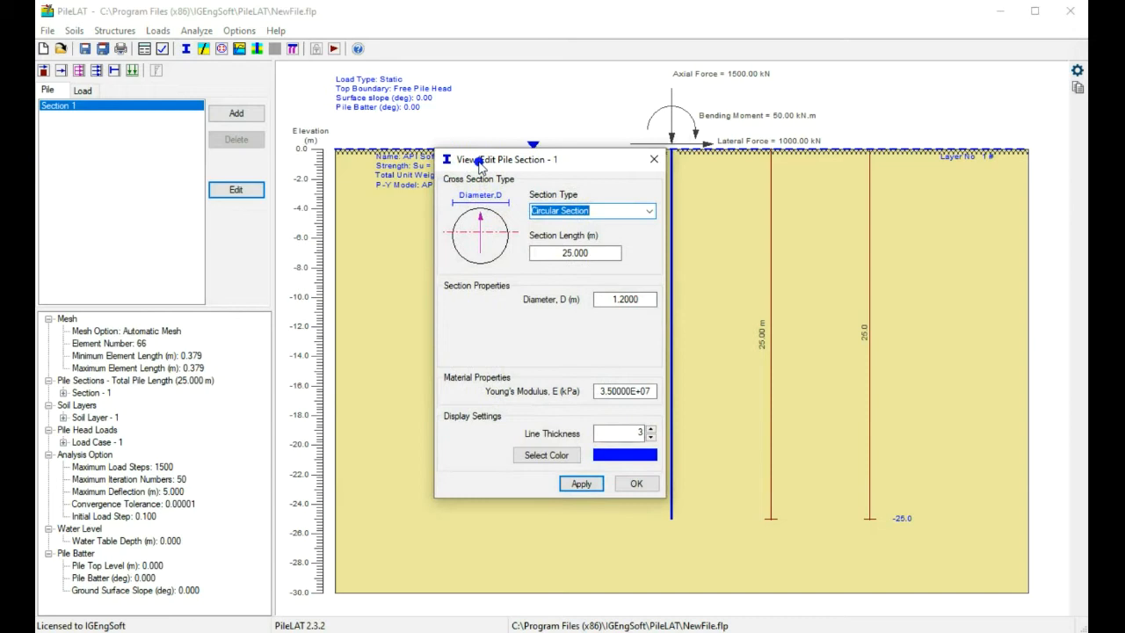
click(648, 214)
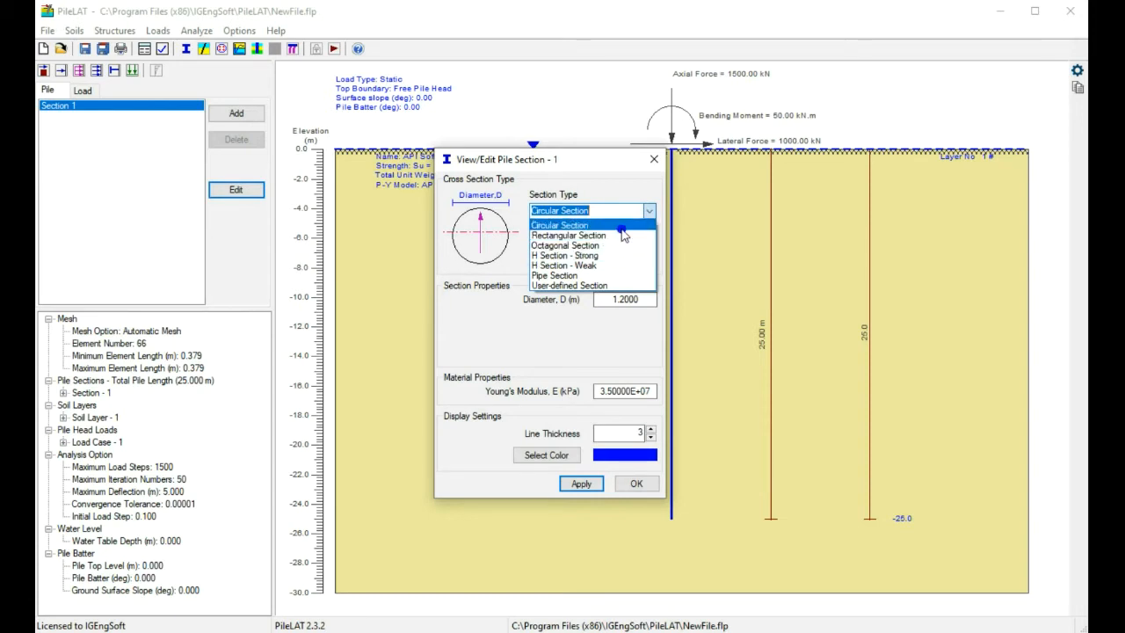
click(622, 227)
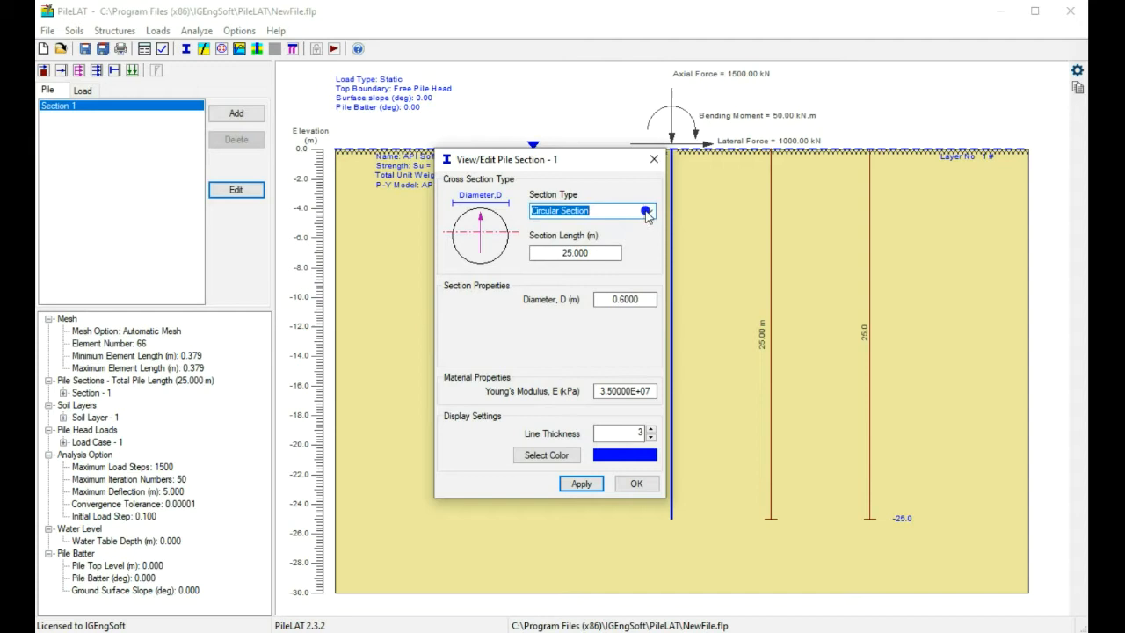
click(648, 211)
click(630, 235)
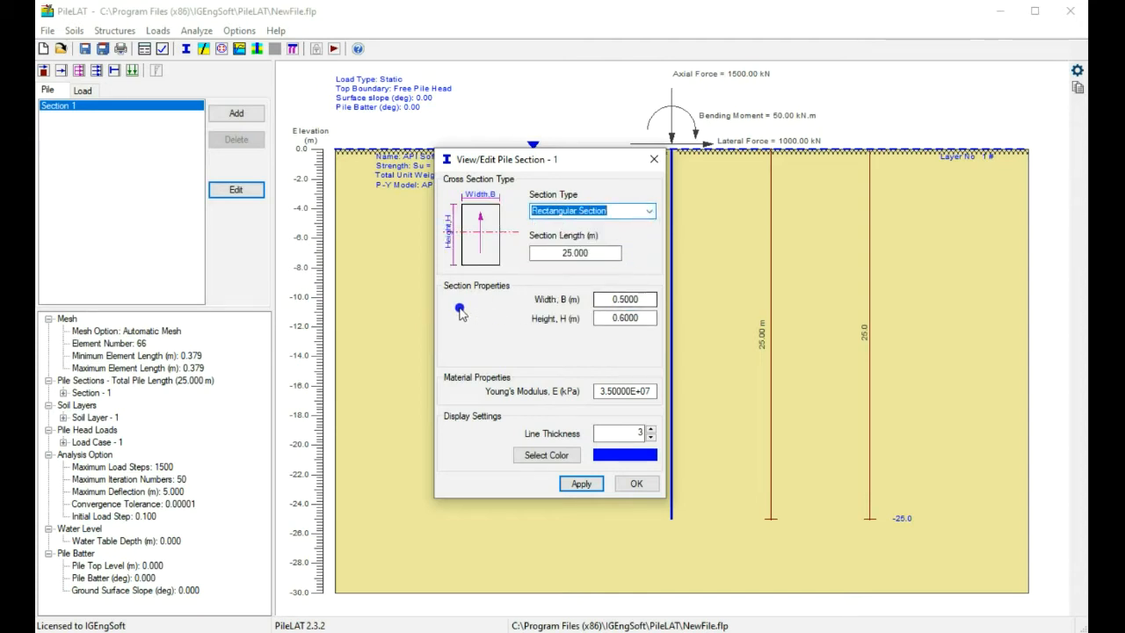
click(650, 212)
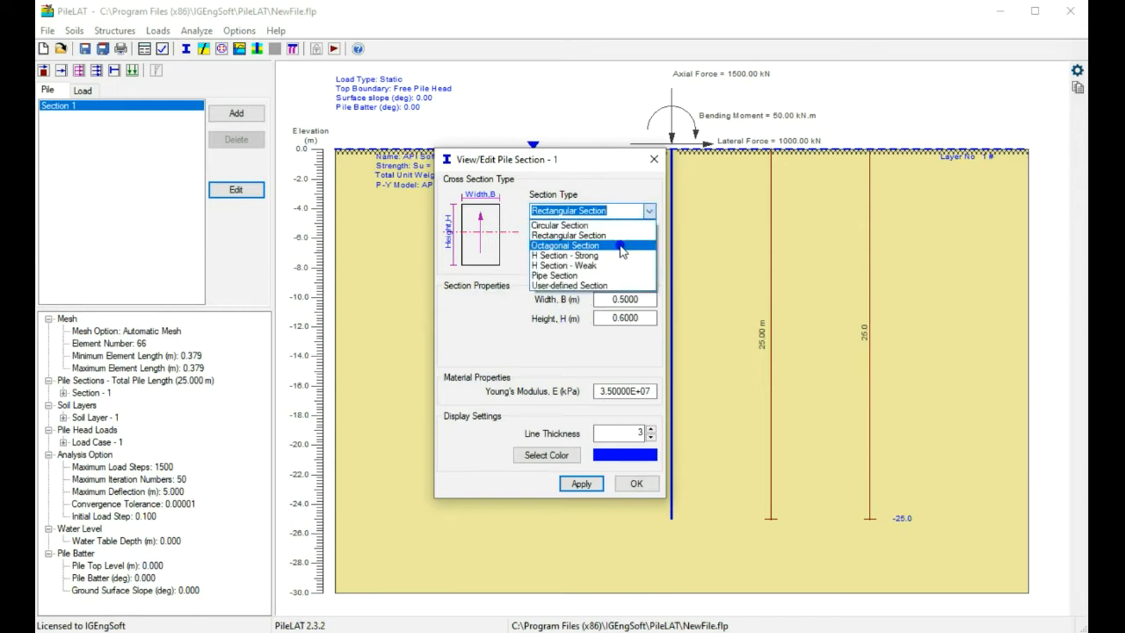
click(621, 246)
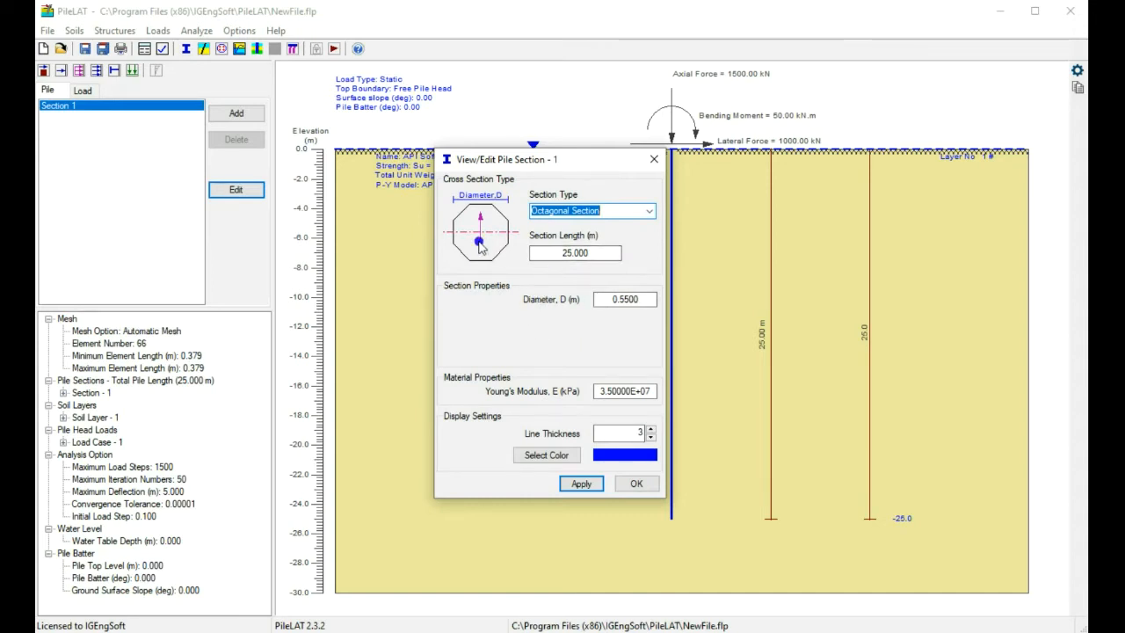
Step: Try the H Section - Strong, H Section - Weak and Pipe Section types for pile section 1
click(649, 214)
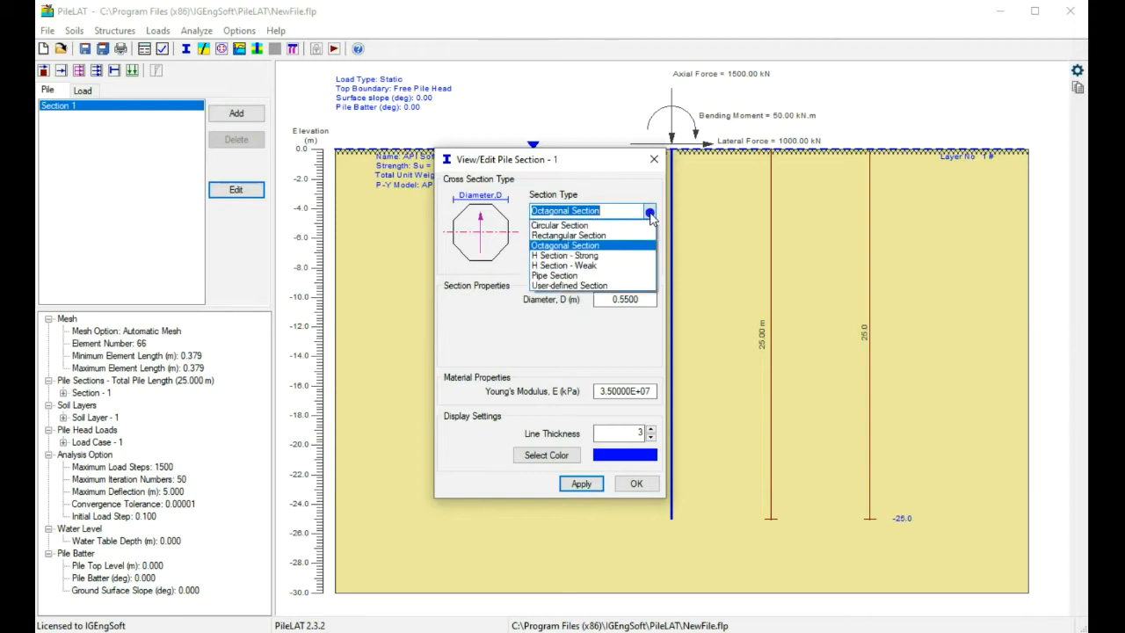
click(615, 259)
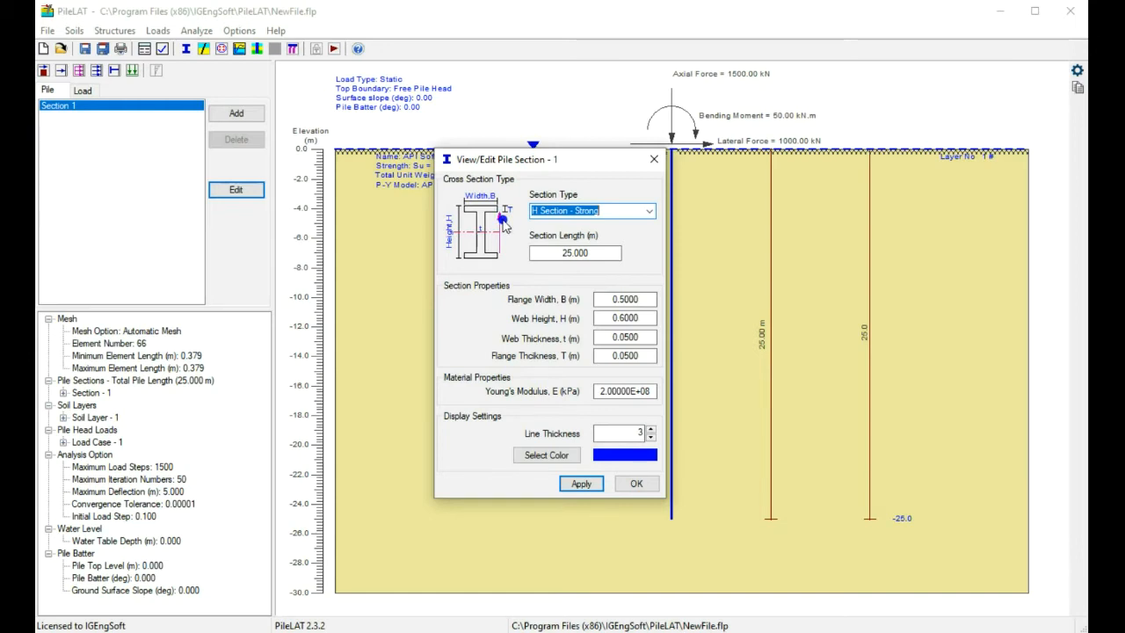
click(647, 212)
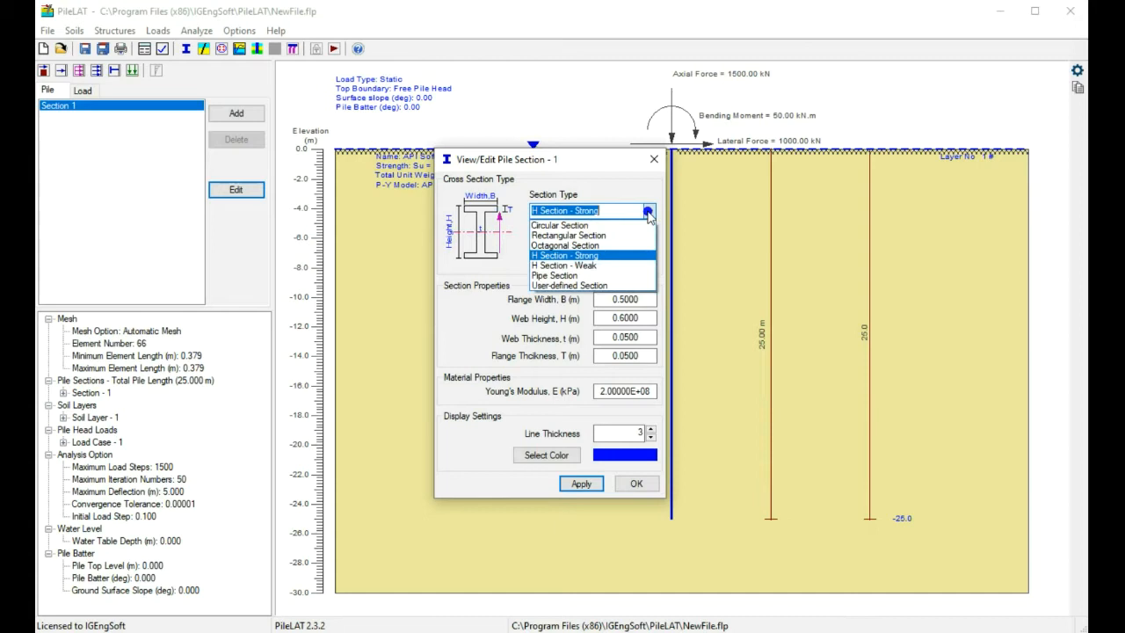
click(623, 265)
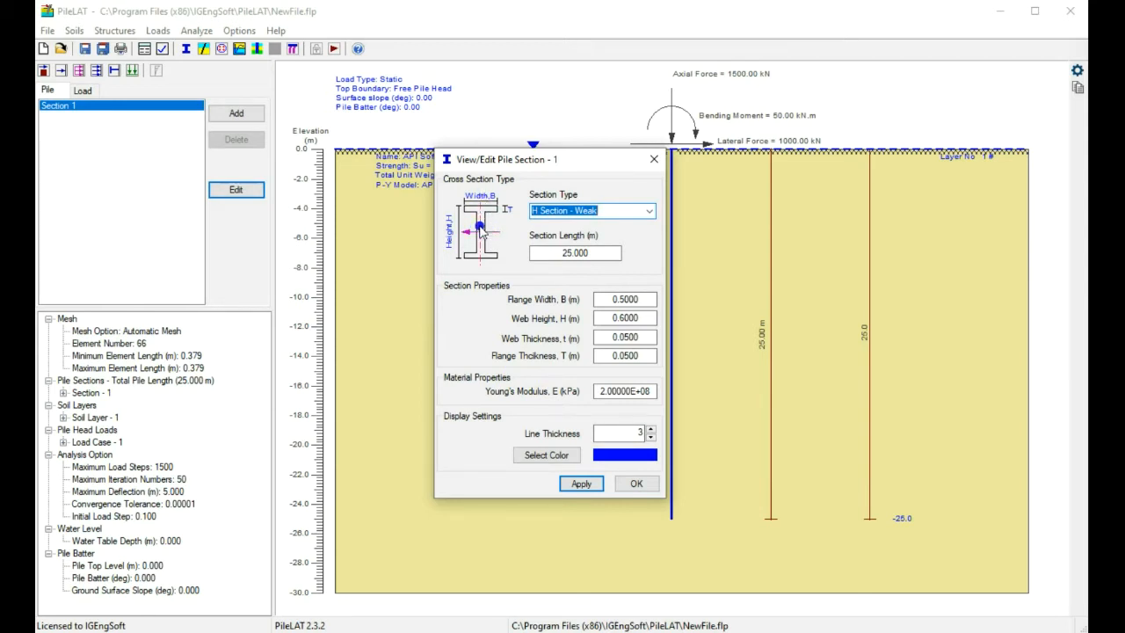
click(650, 213)
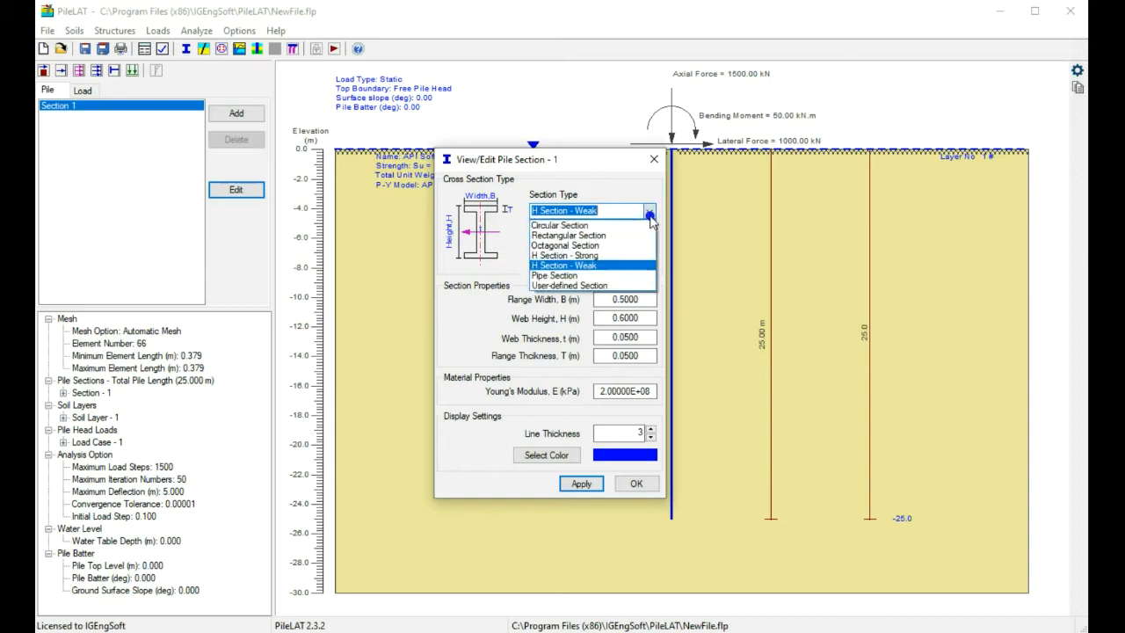
click(621, 276)
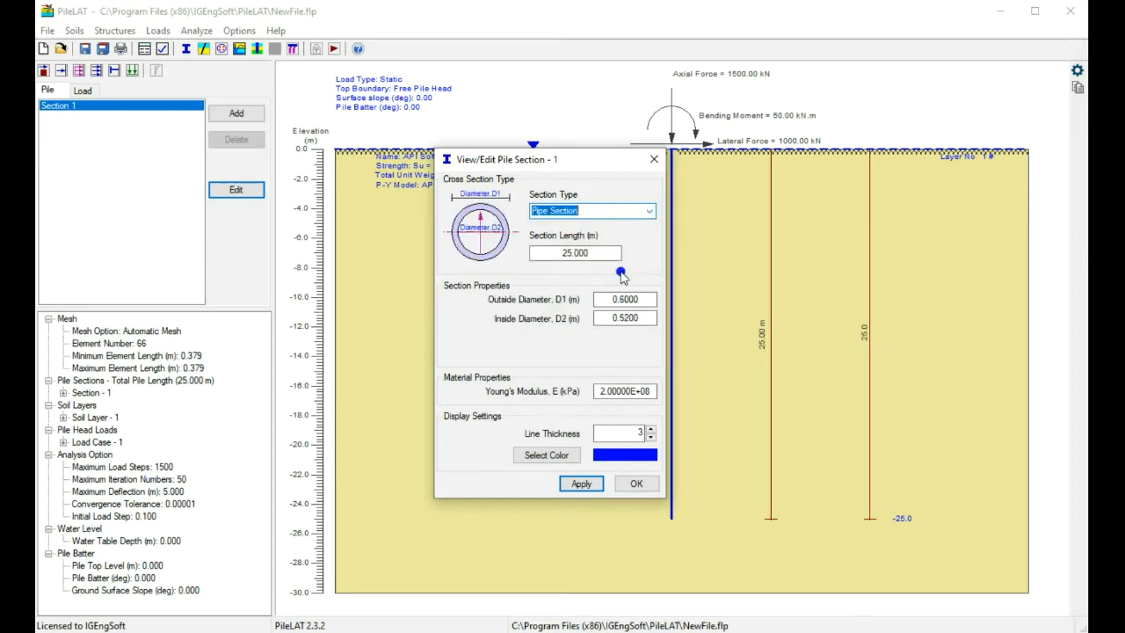
Step: Set pile section 1 to User-defined Section with a line thickness of 5, and accept the changes
click(648, 213)
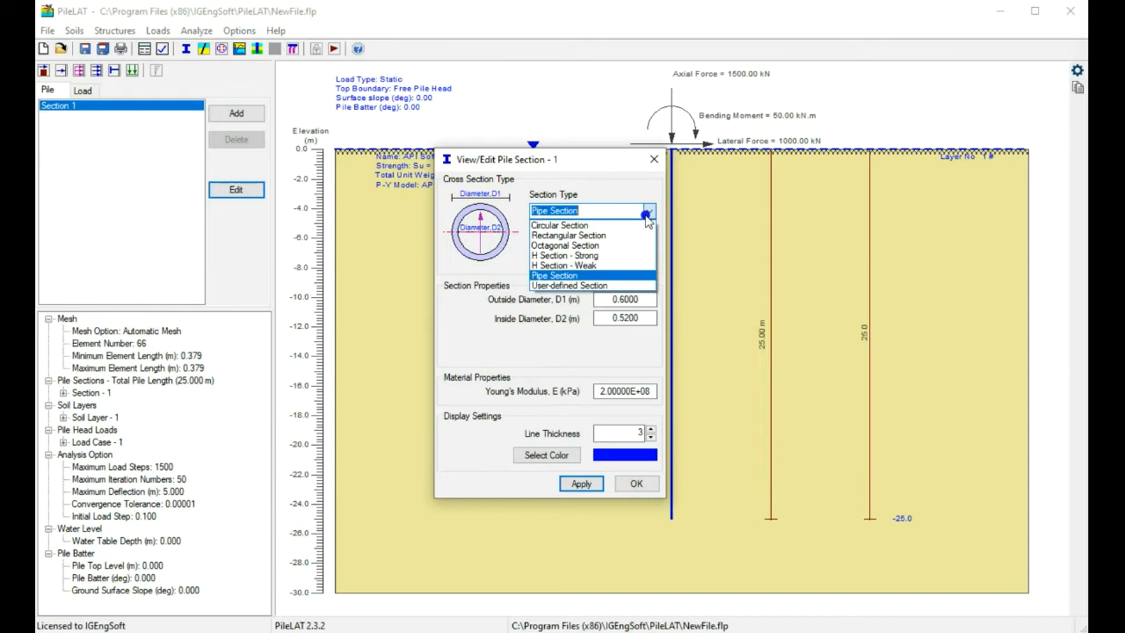
click(611, 287)
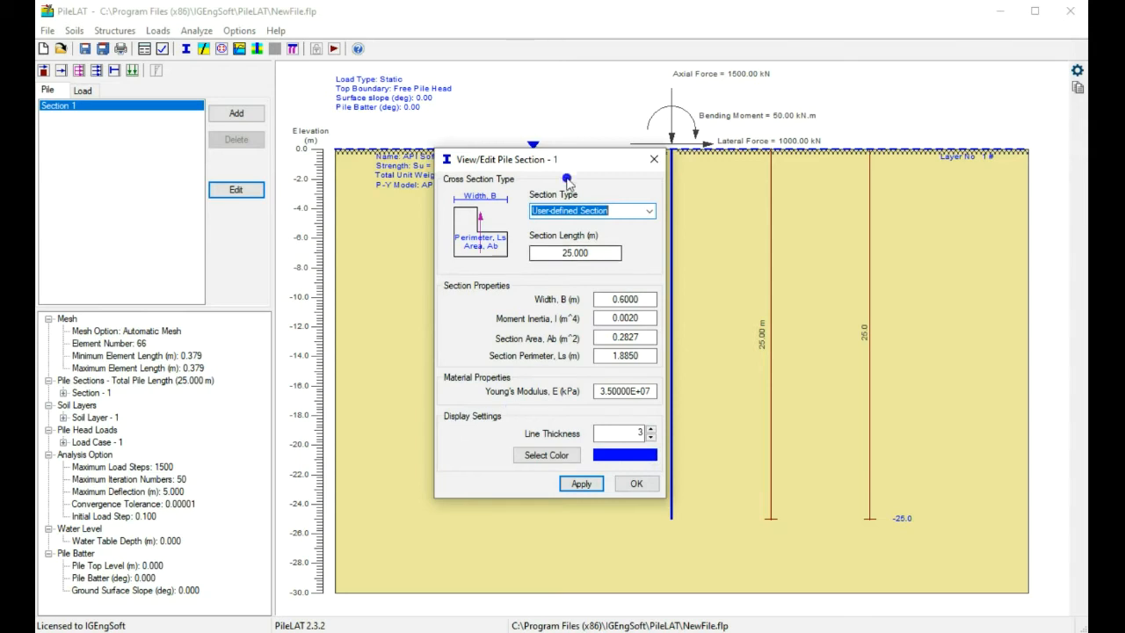
drag(567, 159, 392, 152)
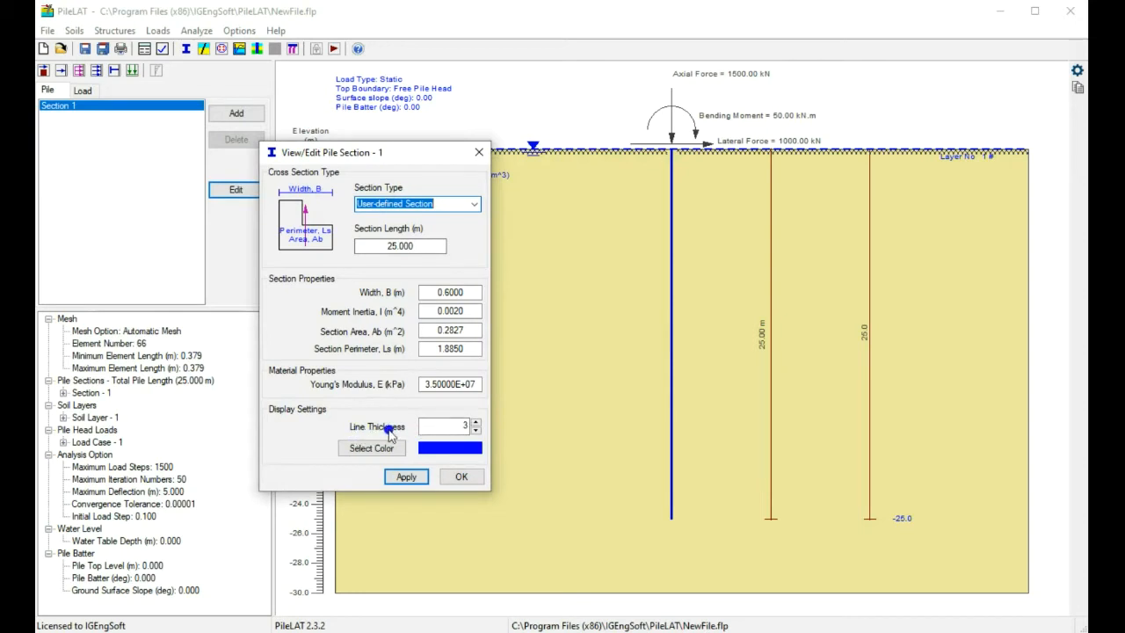
click(475, 423)
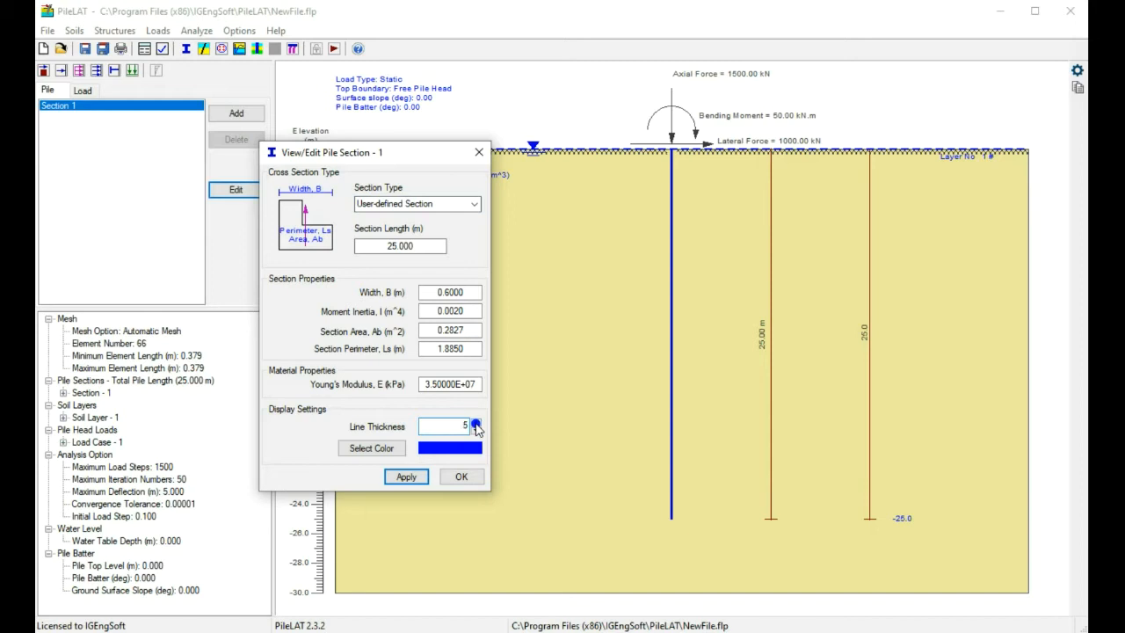
click(408, 477)
click(455, 480)
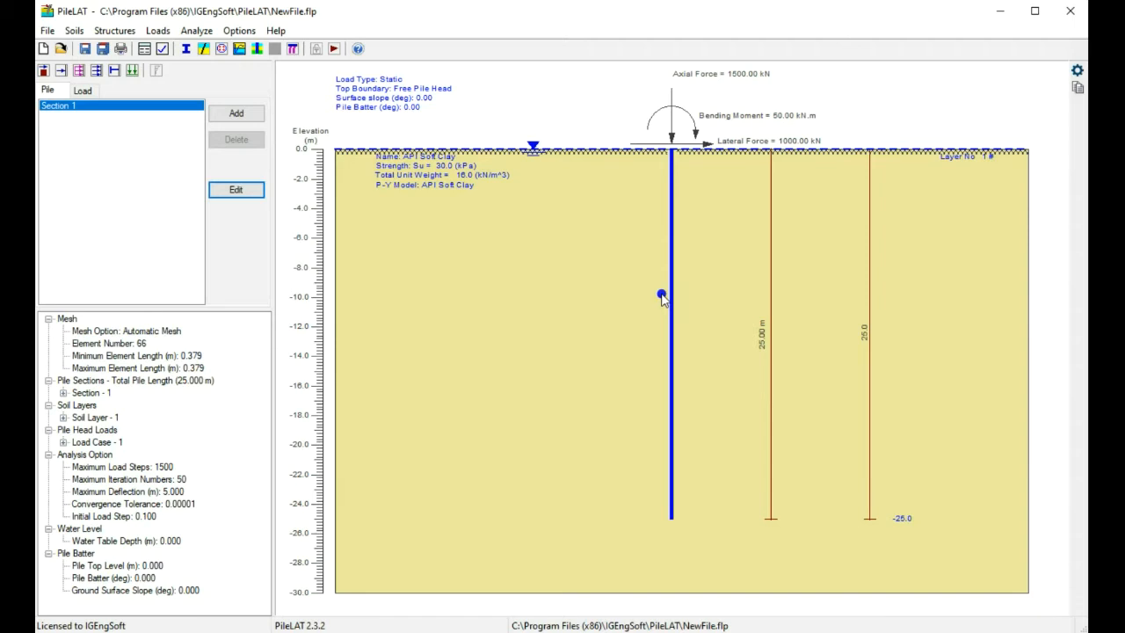
Step: Change the display colour of pile section 1 to orange and accept it
click(186, 49)
drag(562, 151, 381, 167)
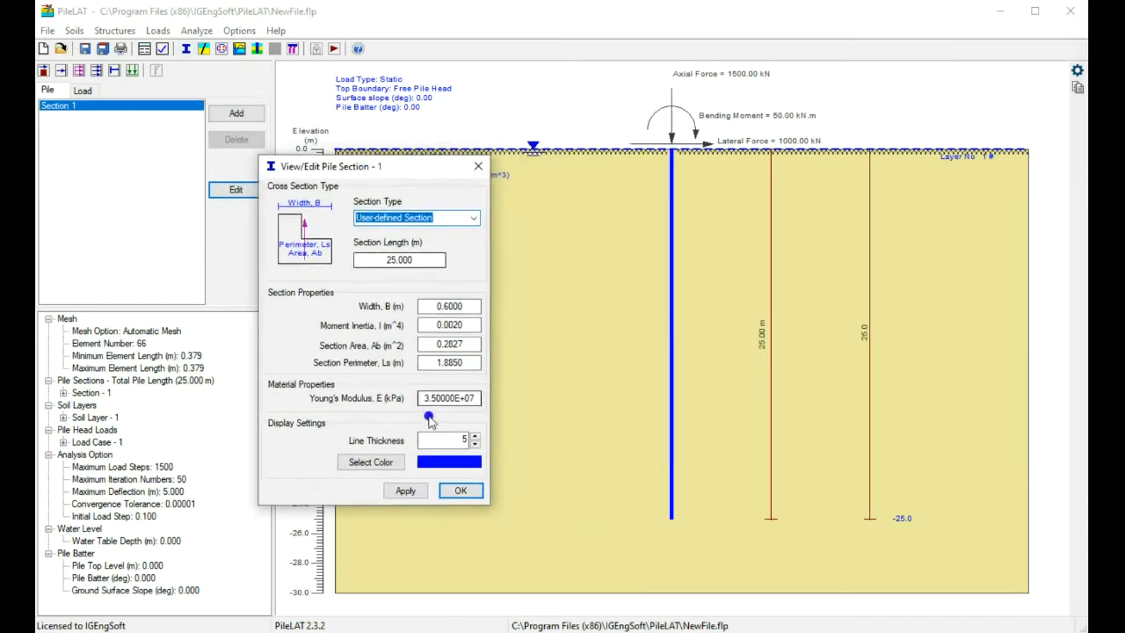
click(370, 461)
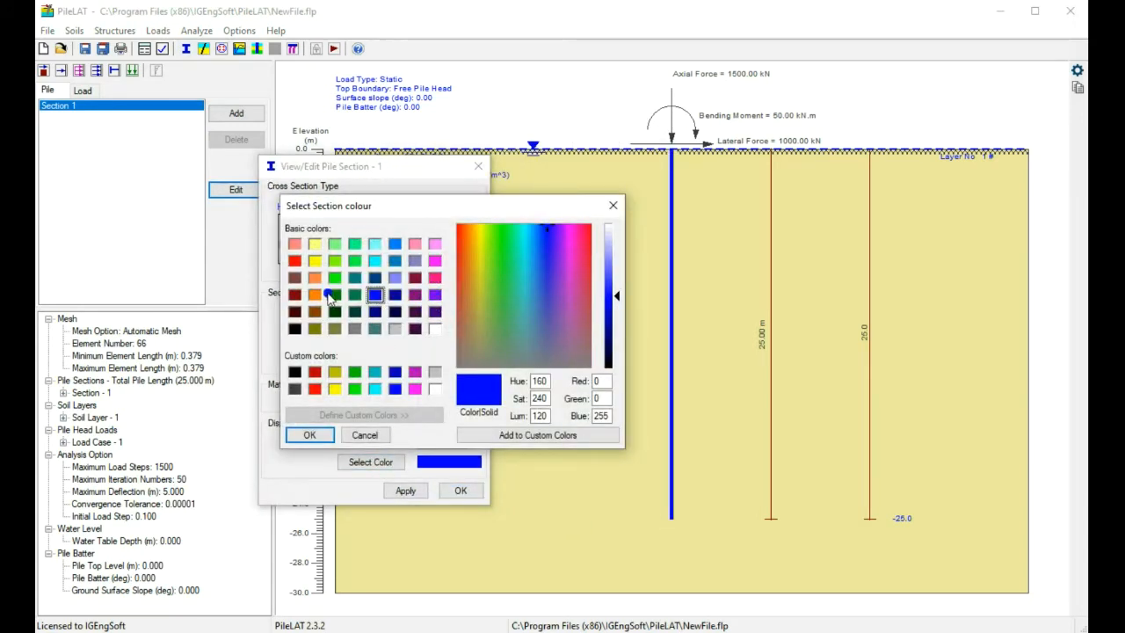
click(315, 279)
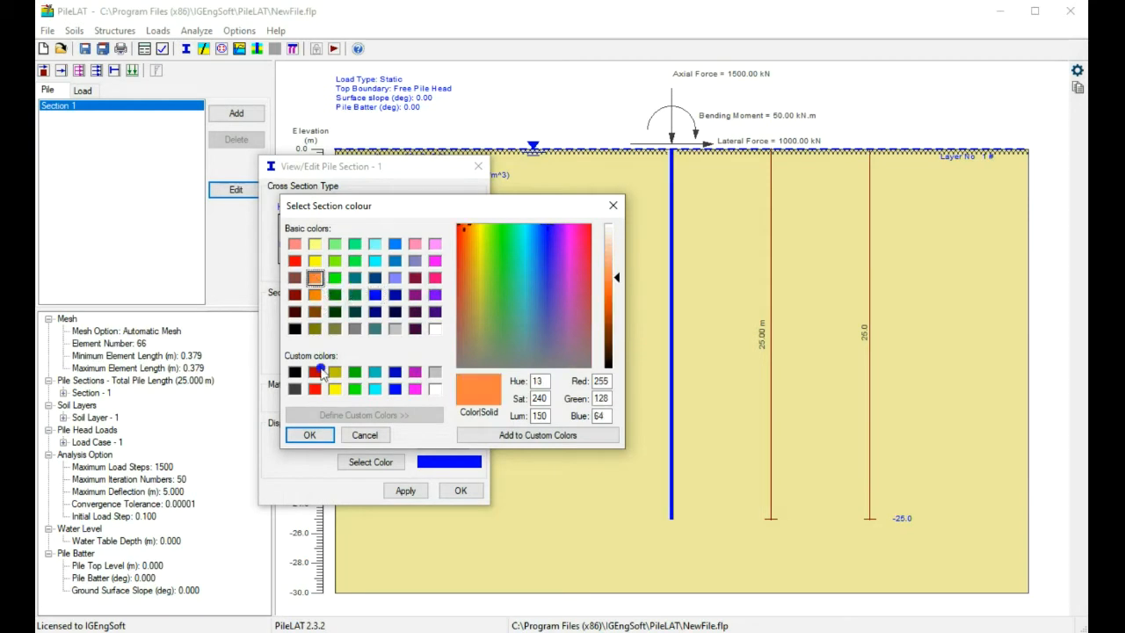
click(309, 435)
click(448, 491)
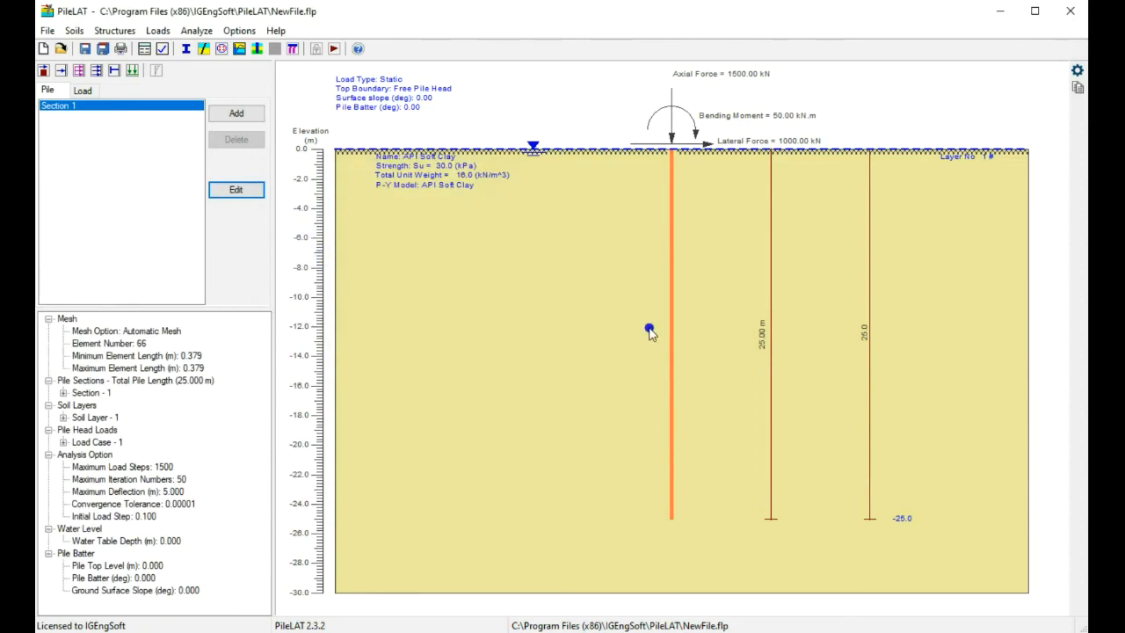
Step: Restore the display colour of pile section 1 to blue and accept it
click(187, 49)
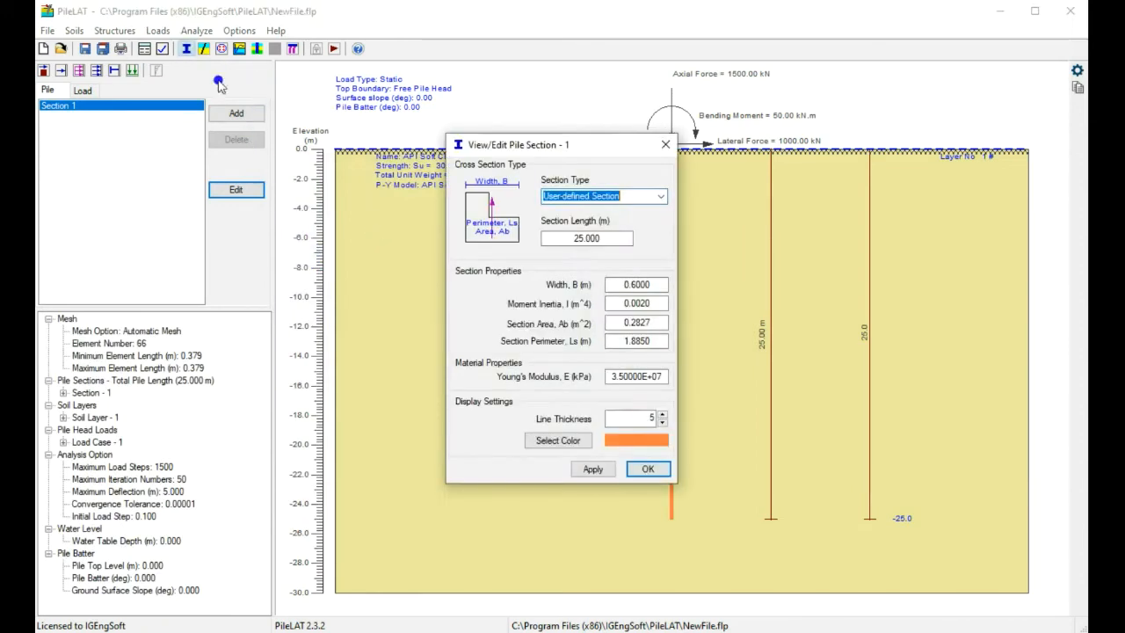
click(556, 439)
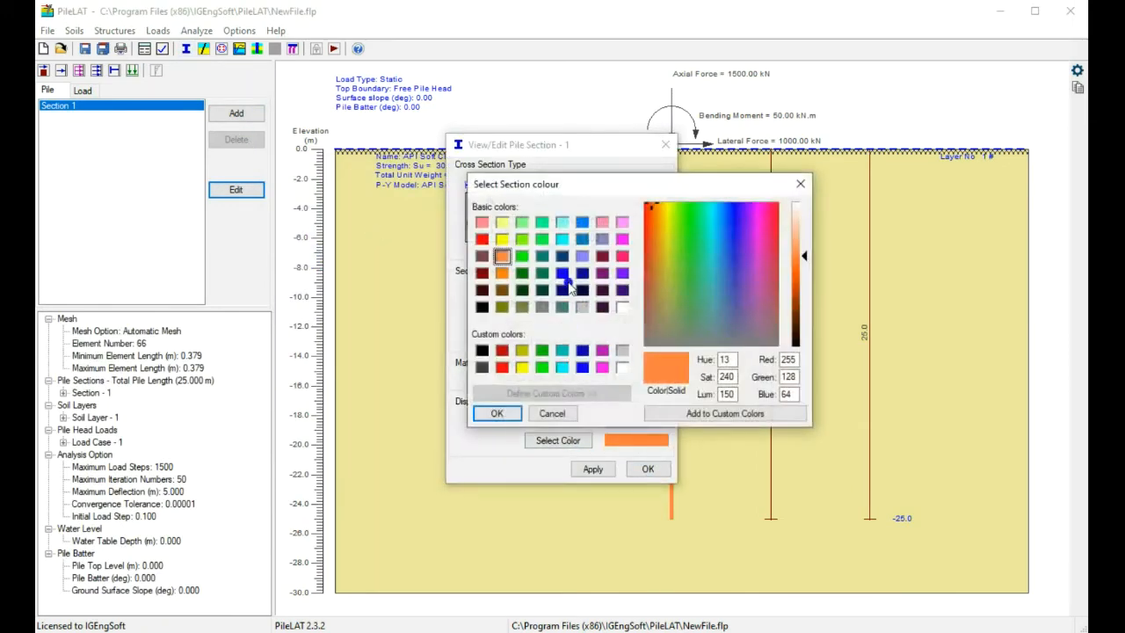
click(564, 275)
click(498, 413)
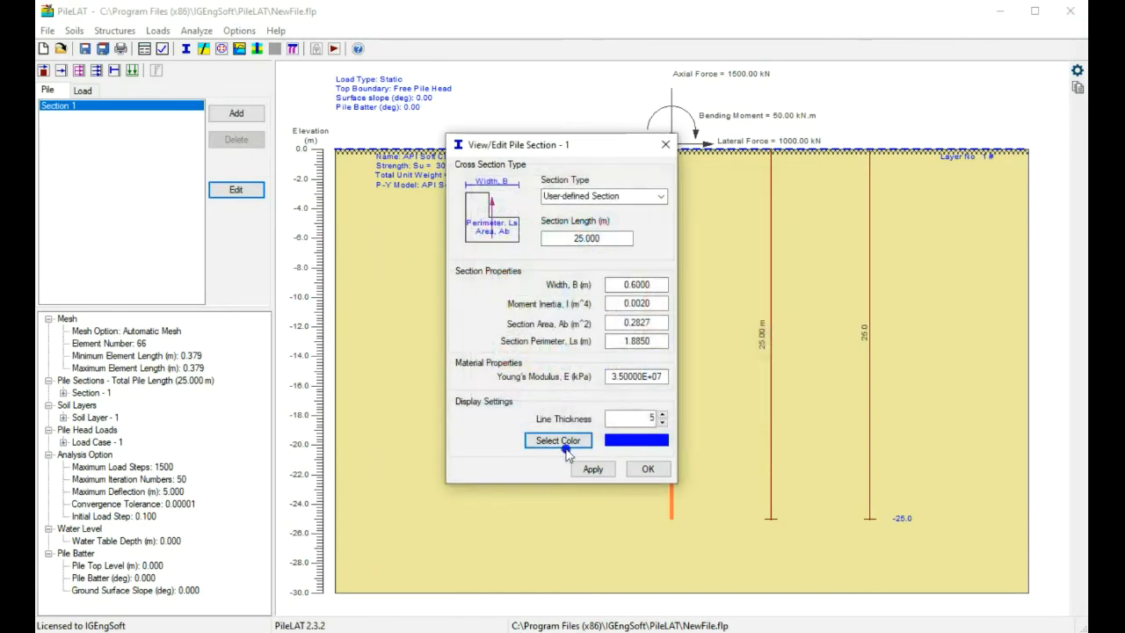
click(634, 474)
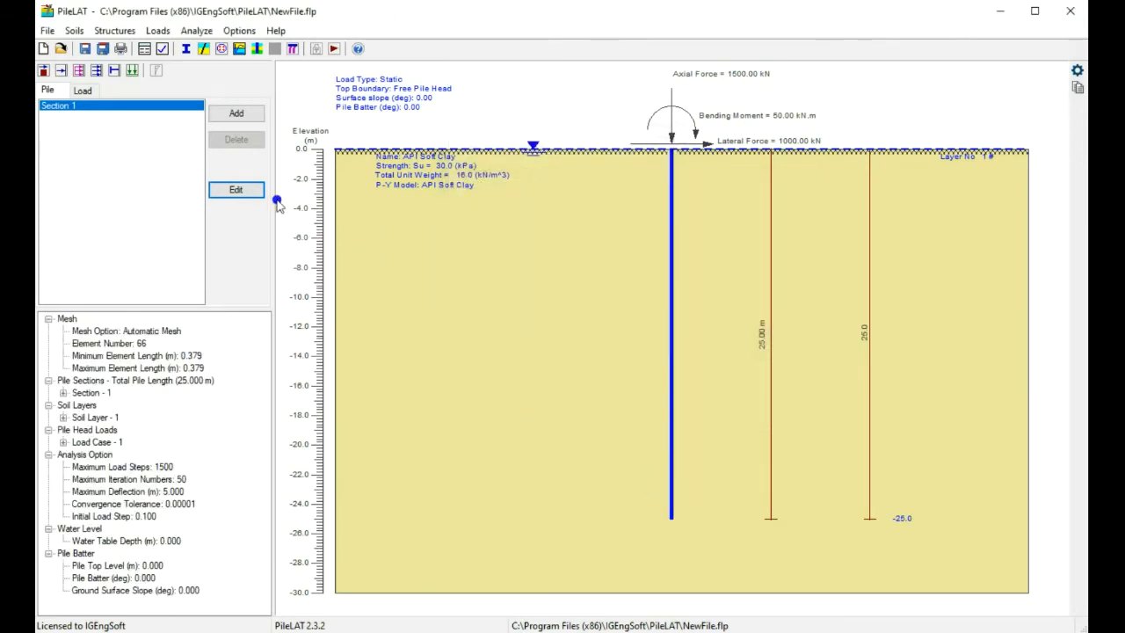
Step: Review the cross-section, material and display properties of pile section 1 and close them
click(185, 48)
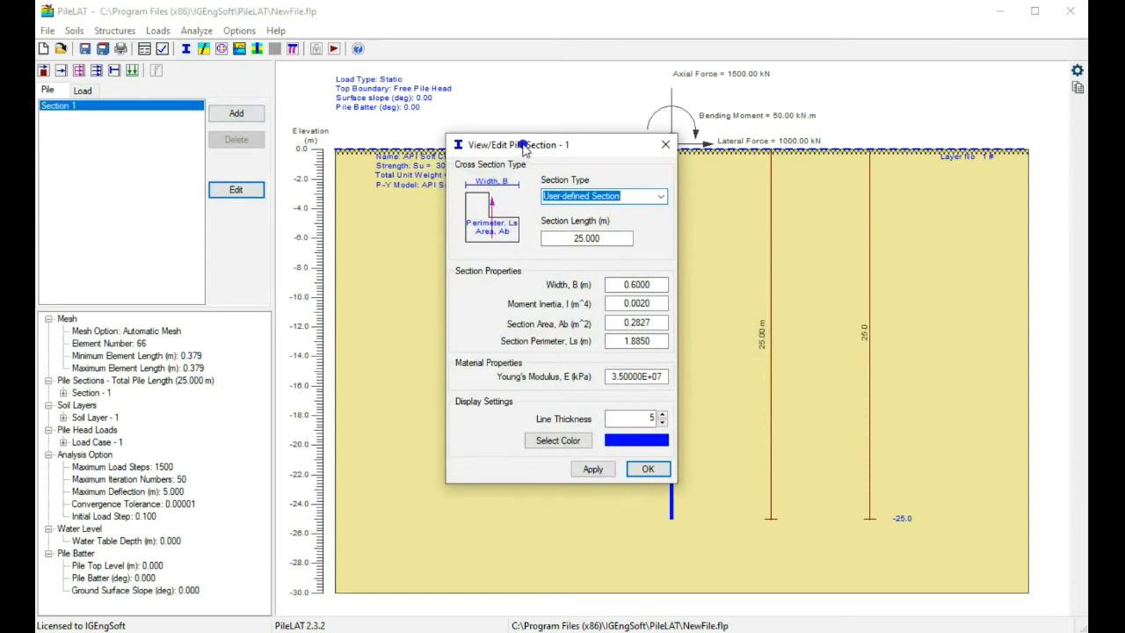
drag(524, 147, 398, 188)
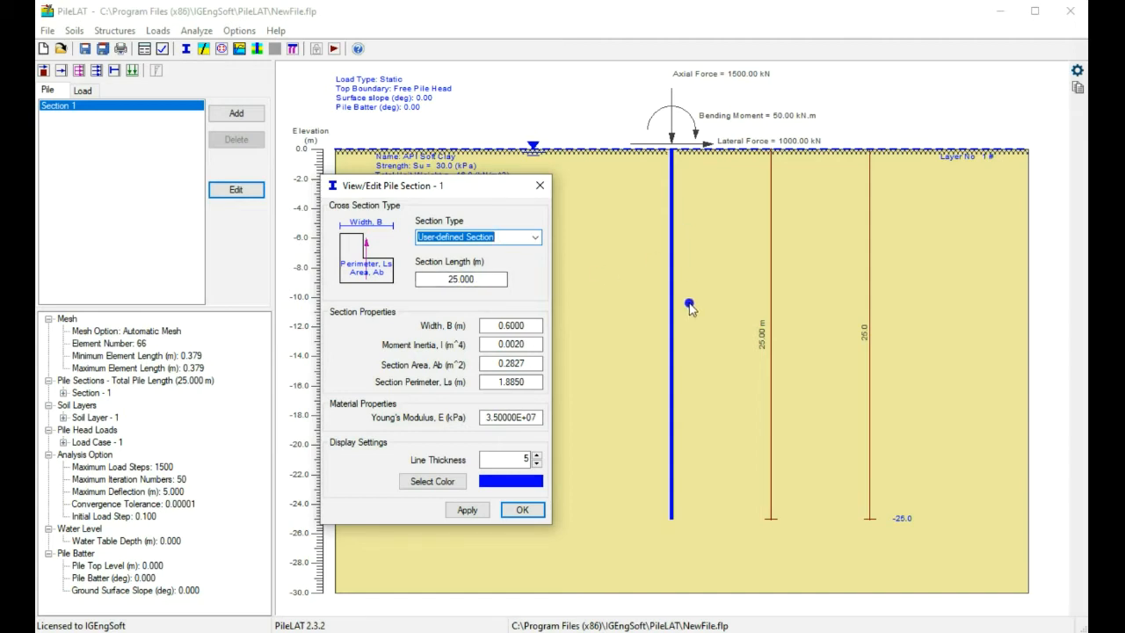
click(520, 511)
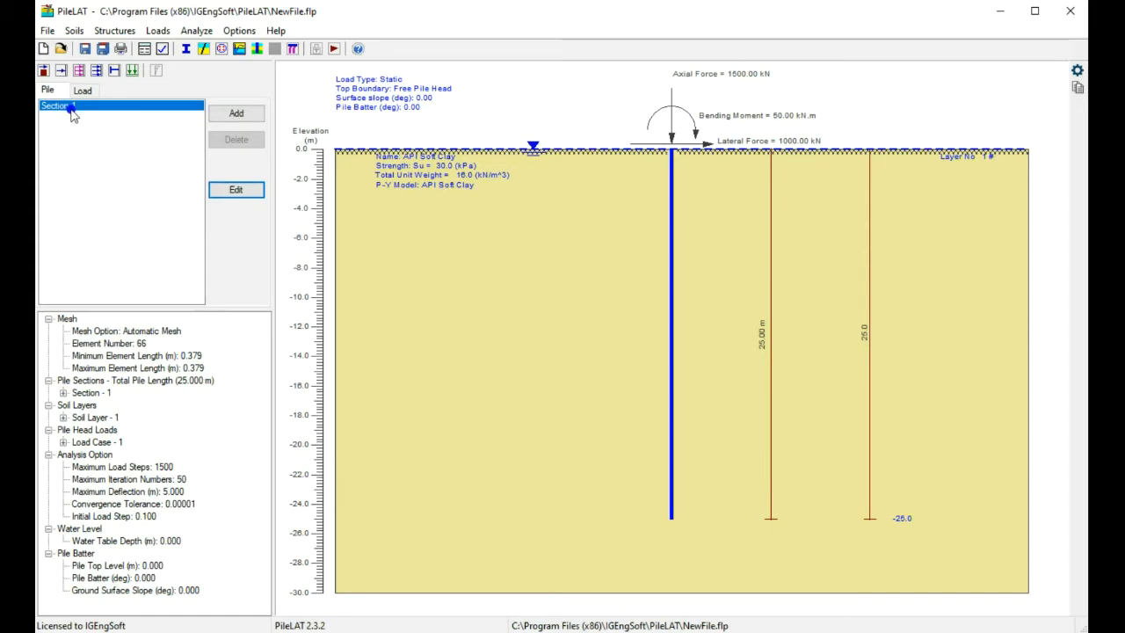
Step: Add a second pile section of the Rectangular Section type with a section length of 5 m
click(230, 114)
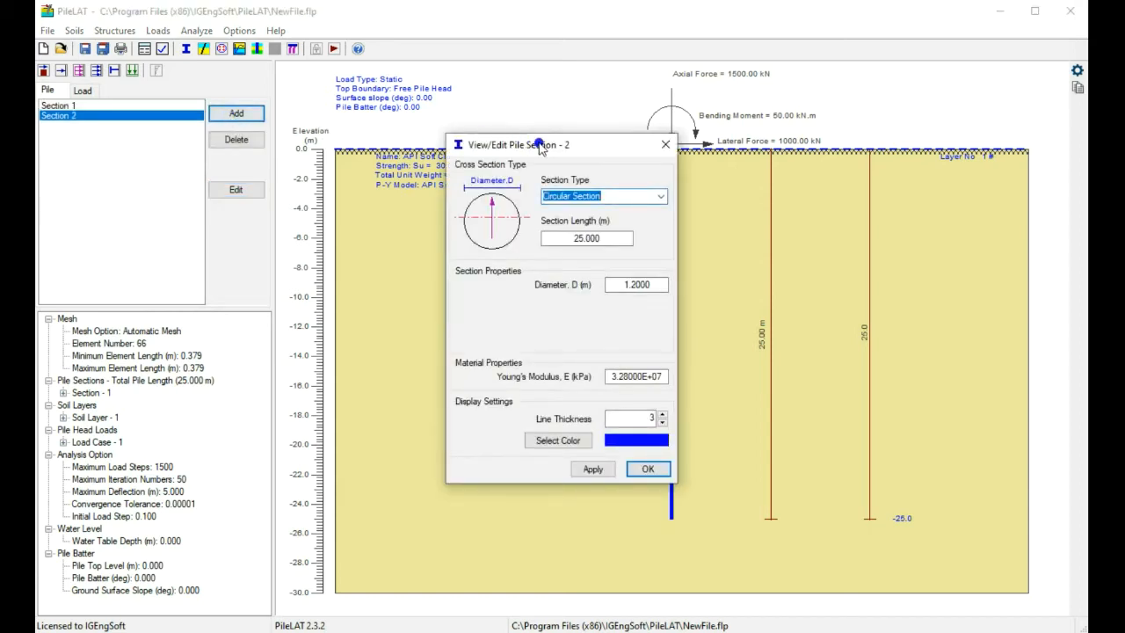
drag(538, 148, 387, 182)
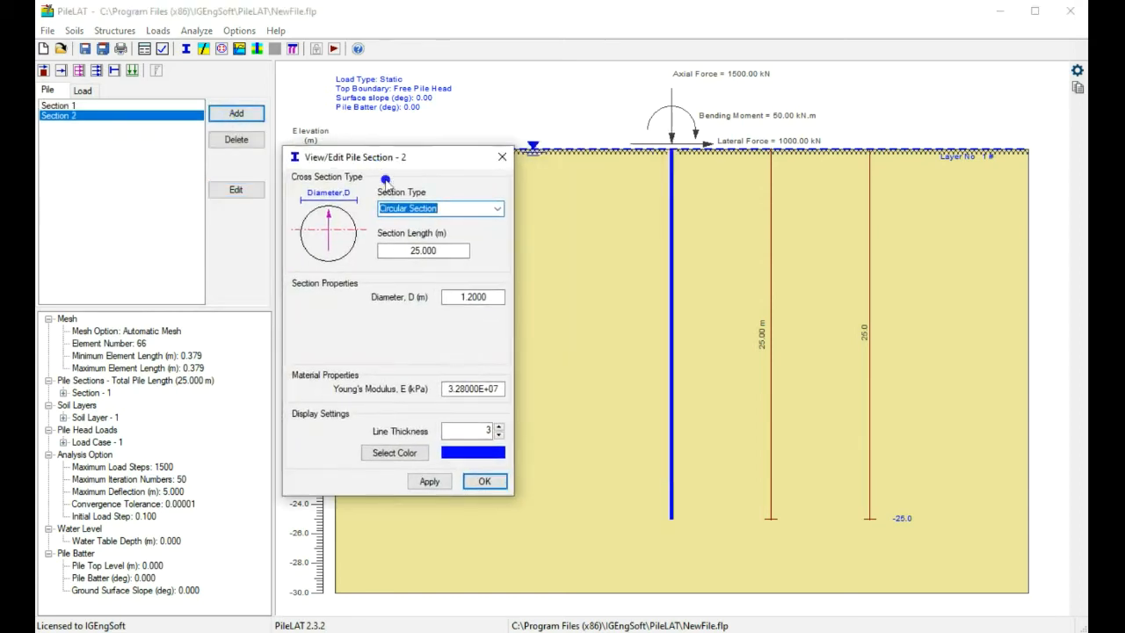
click(496, 209)
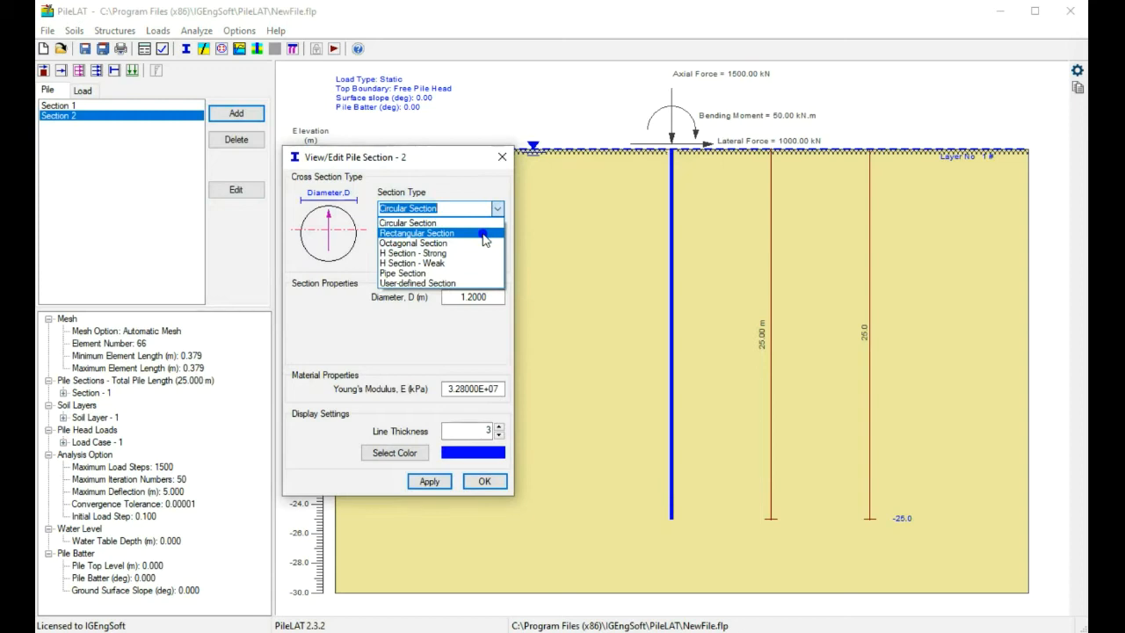
click(484, 234)
drag(440, 252, 381, 254)
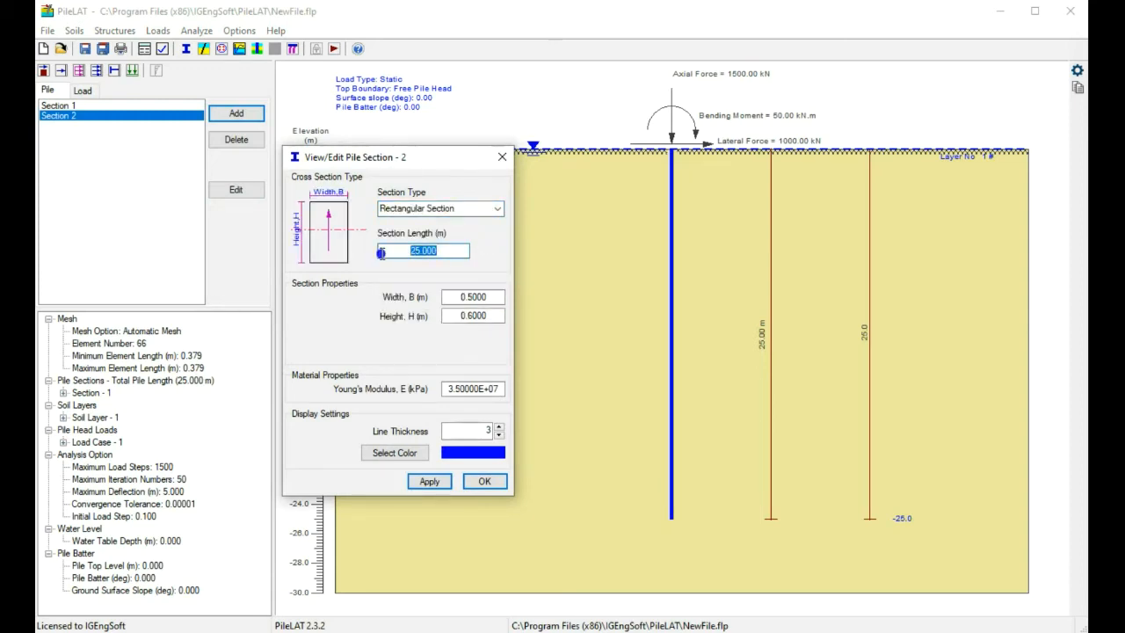
text(5)
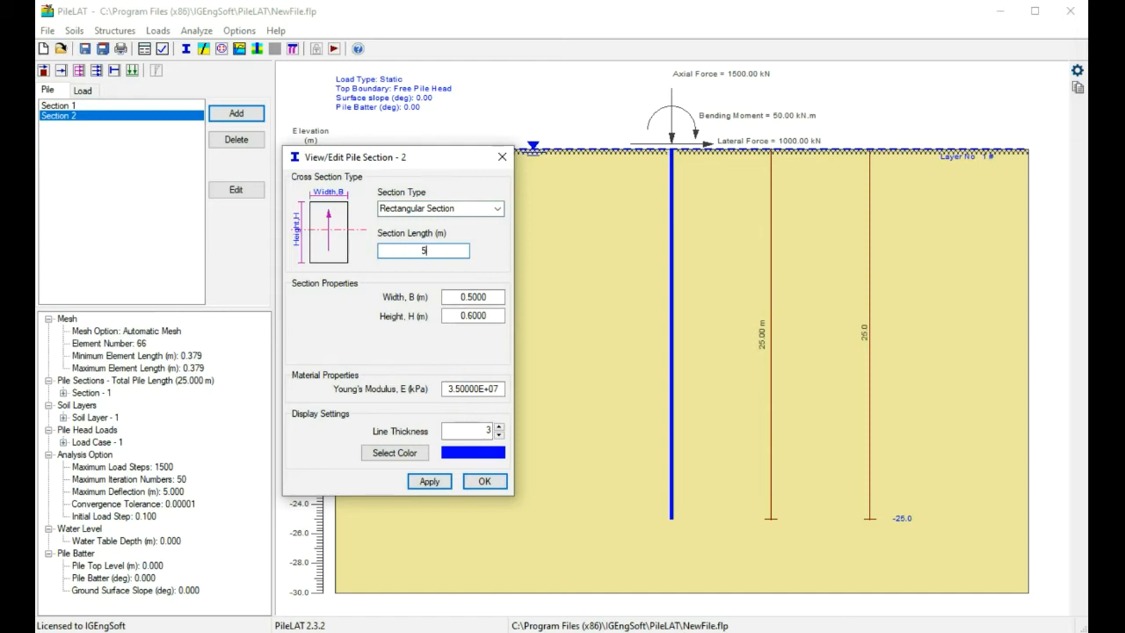
click(487, 298)
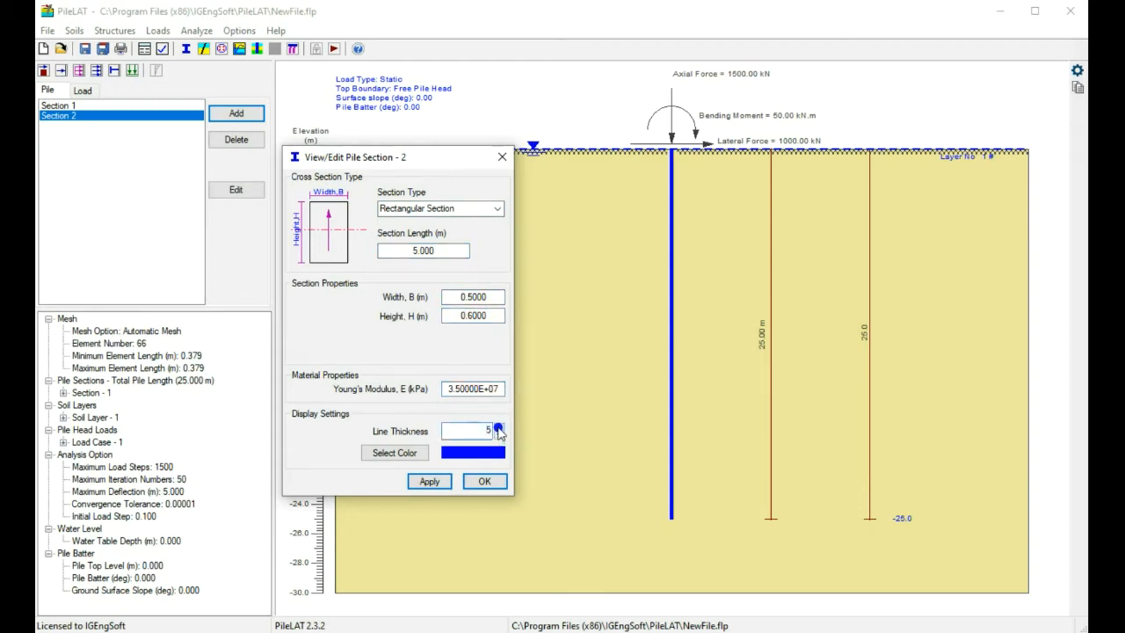
Step: Set the display of pile section 2 to purple with a line thickness of 6, and accept the section
click(409, 452)
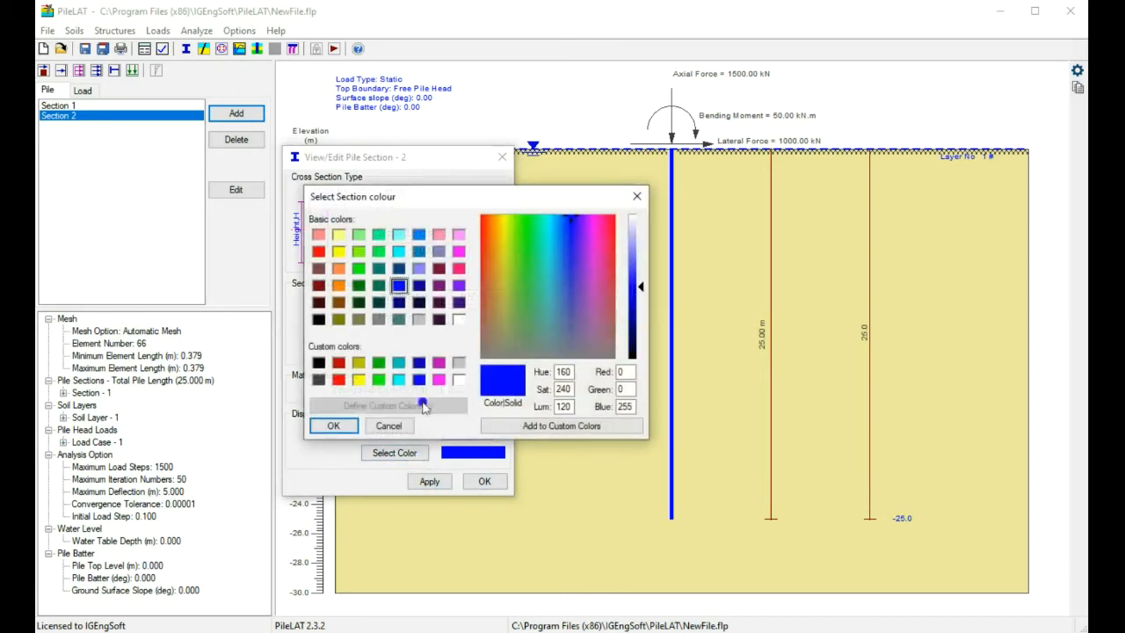
click(458, 286)
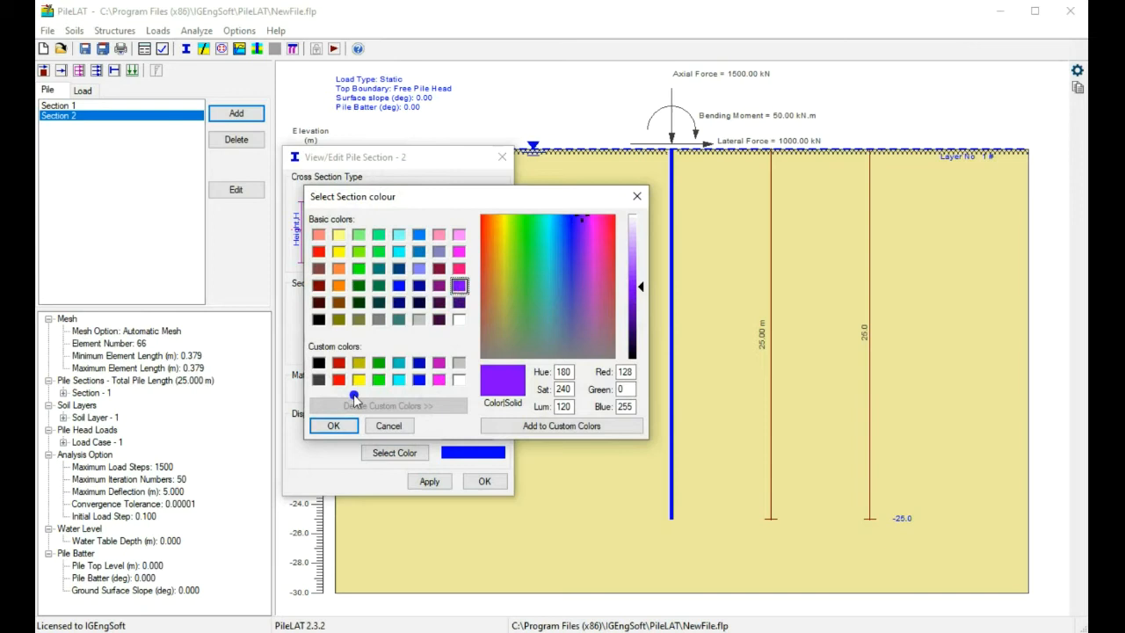
click(331, 425)
click(483, 483)
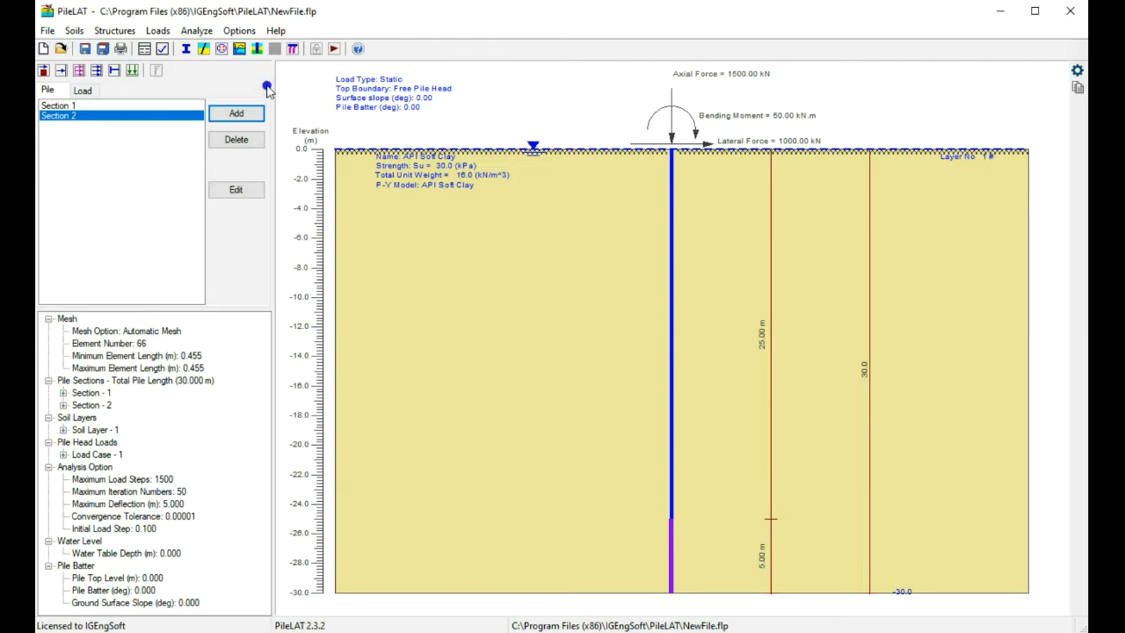
Step: Set the thickness of the API Soft Clay soil layer to 40 m and accept the layer definition
click(256, 49)
click(635, 184)
drag(634, 184, 599, 188)
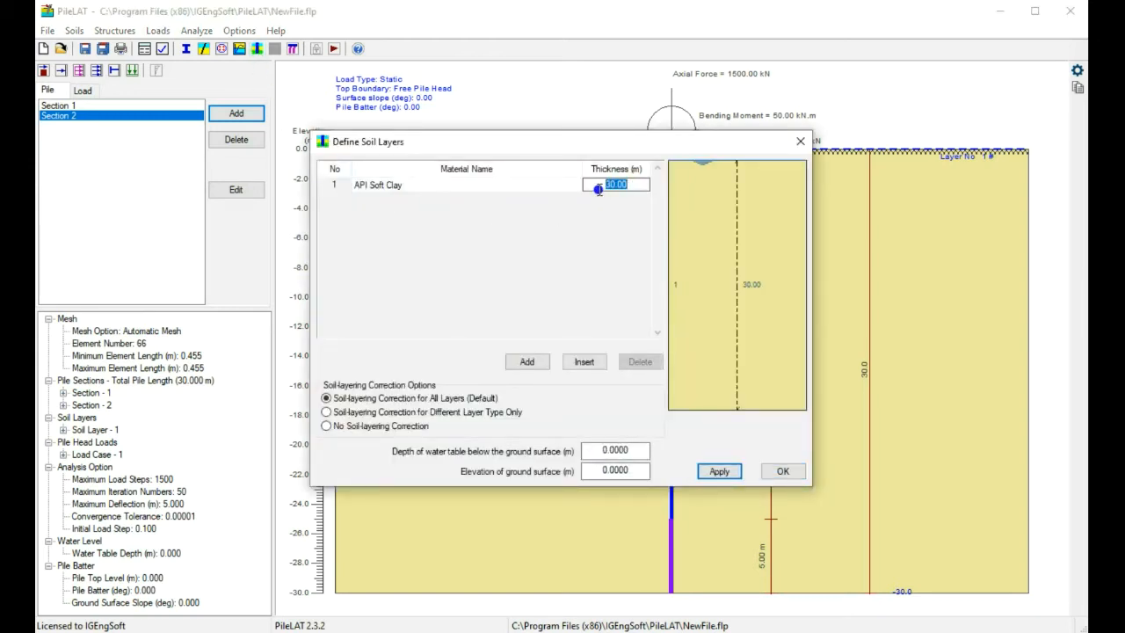
text(40)
key(Return)
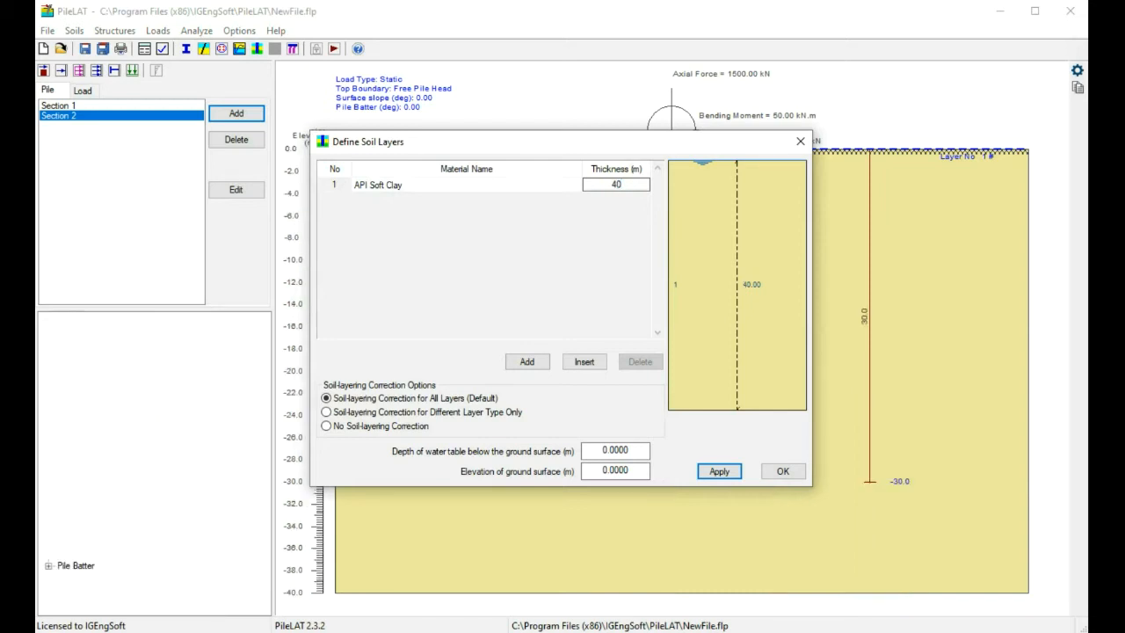
click(778, 471)
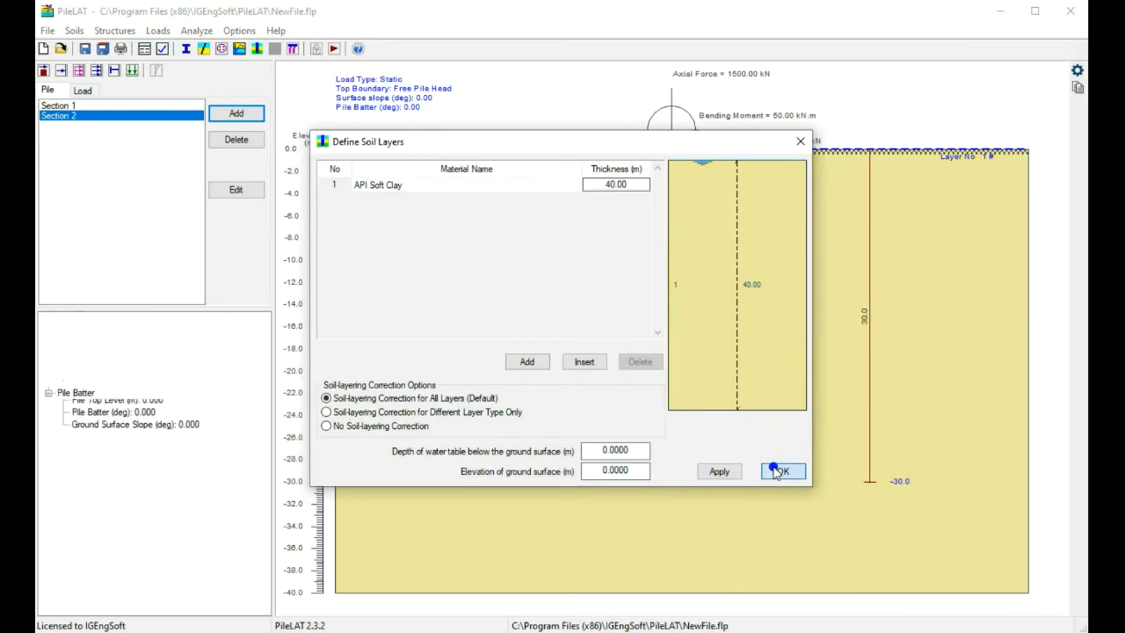
Step: Increase the line thickness of pile section 2, accept it, and delete that section from the pile
click(237, 192)
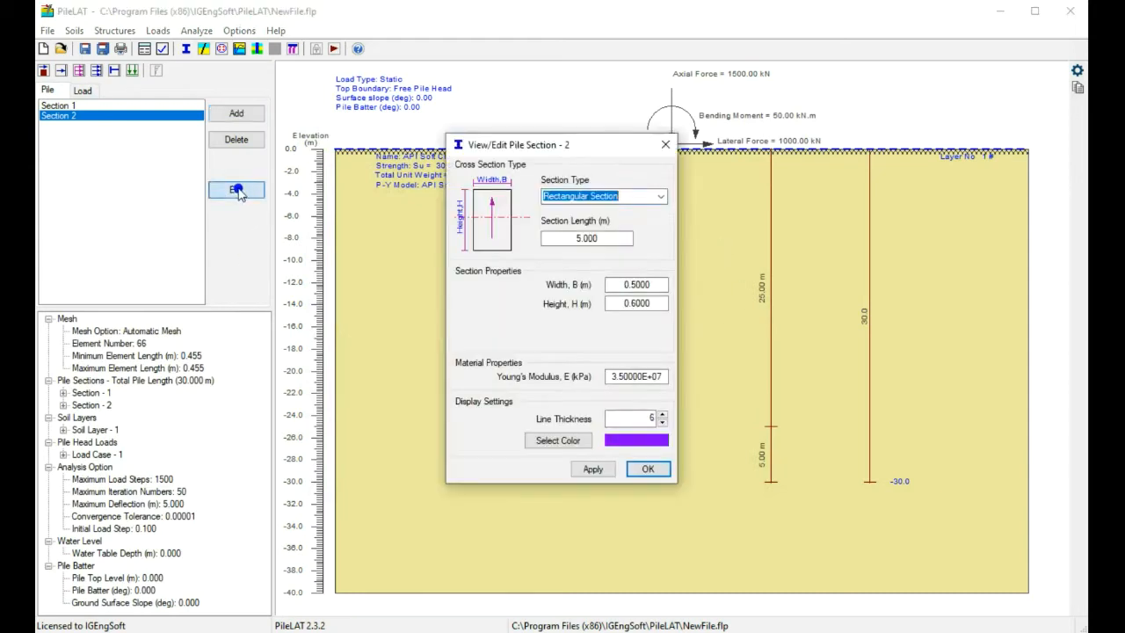
drag(565, 138, 327, 160)
click(426, 437)
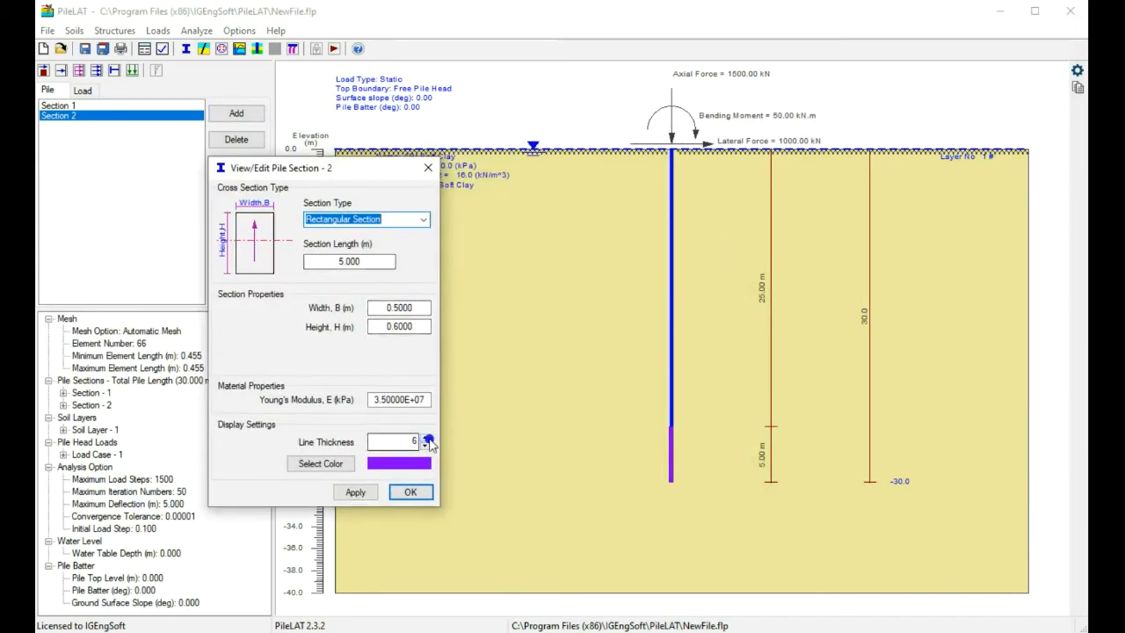
click(411, 492)
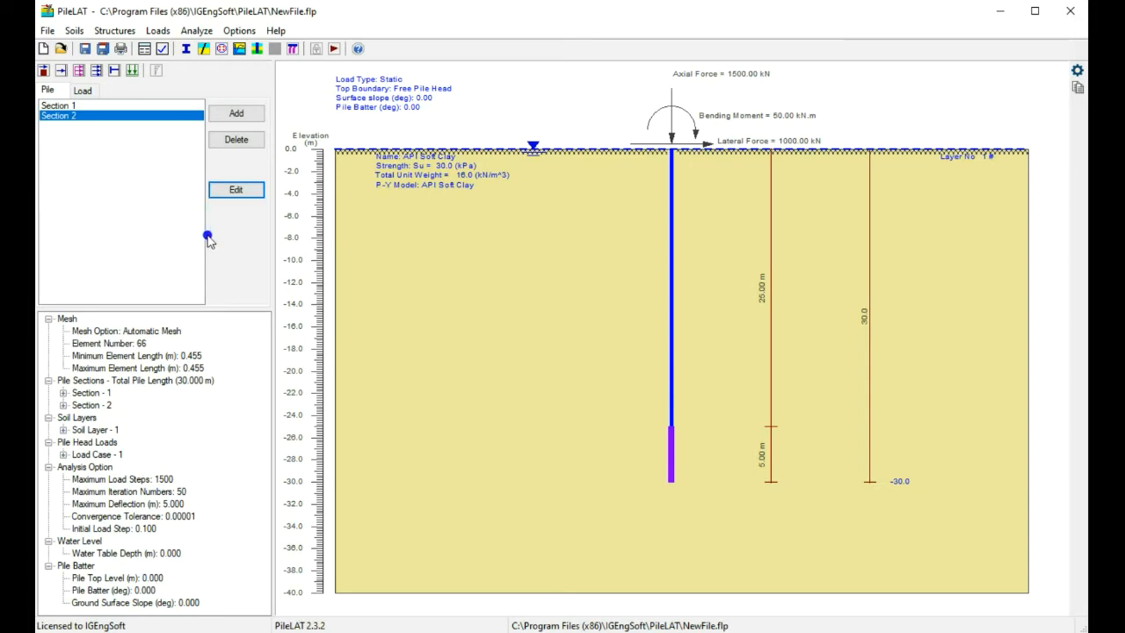
click(231, 142)
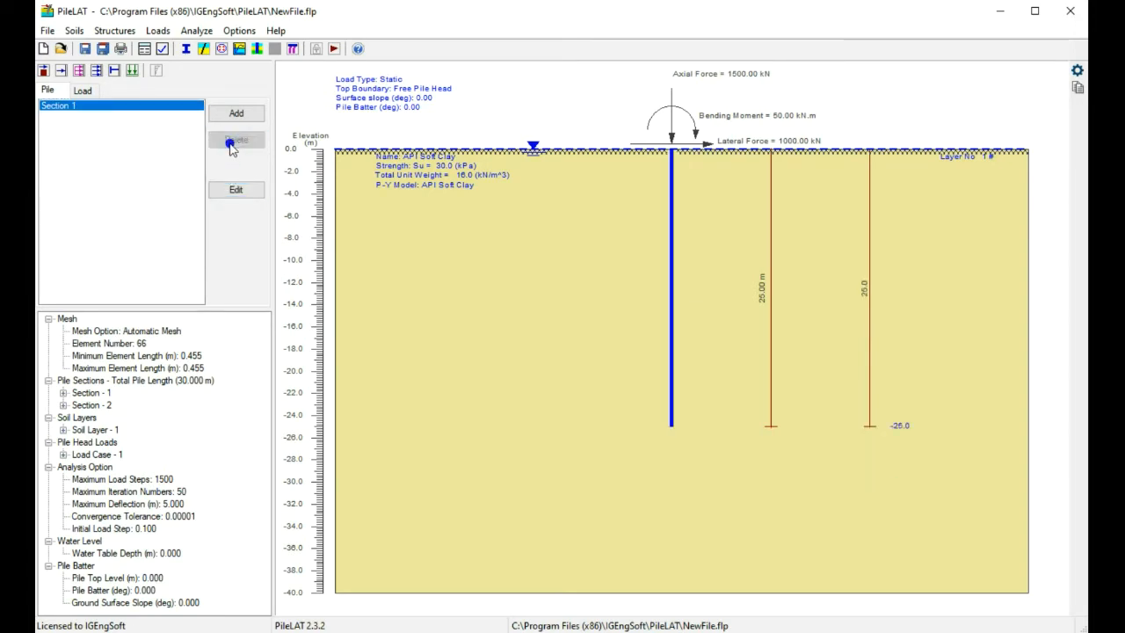
Step: Change pile section 1 to a Circular Section with a diameter of 1.0 m and accept it
click(233, 189)
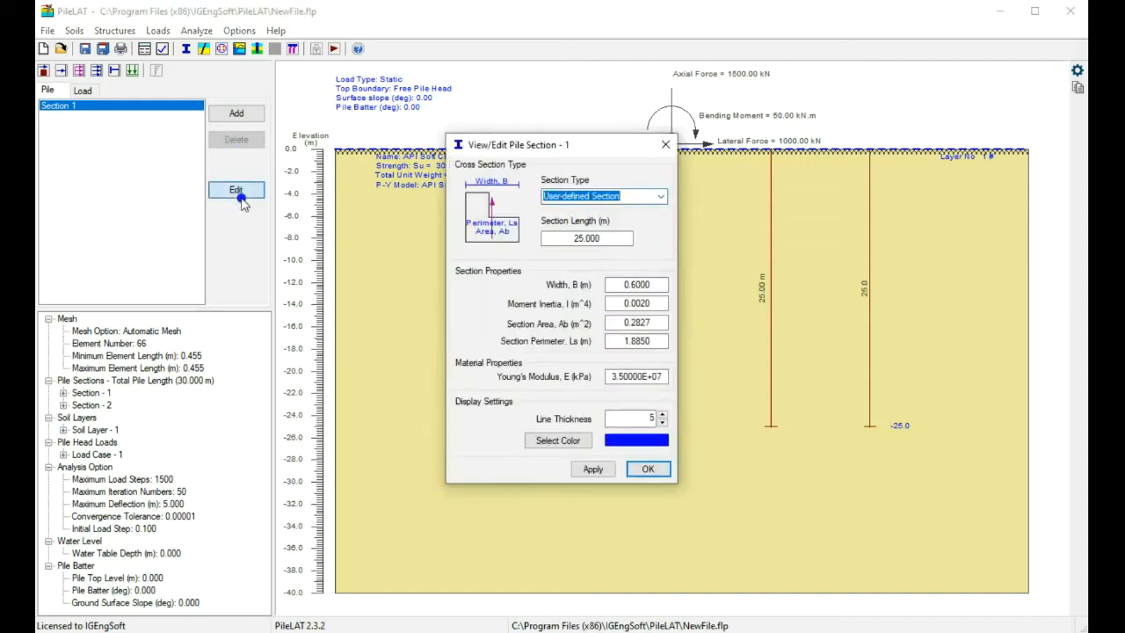
click(659, 196)
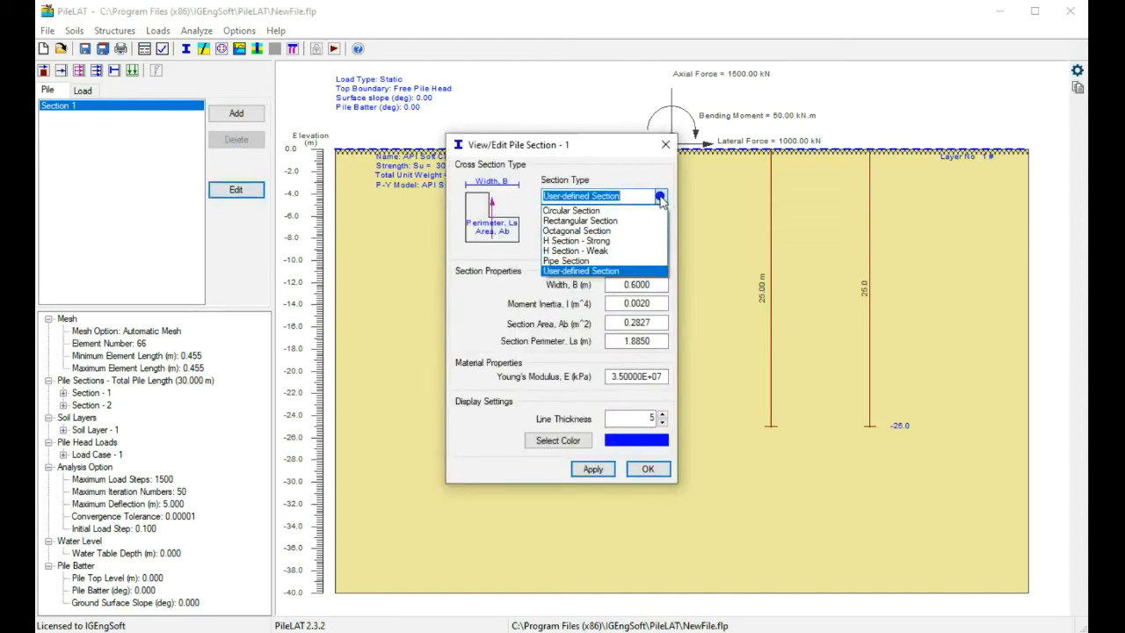
click(654, 211)
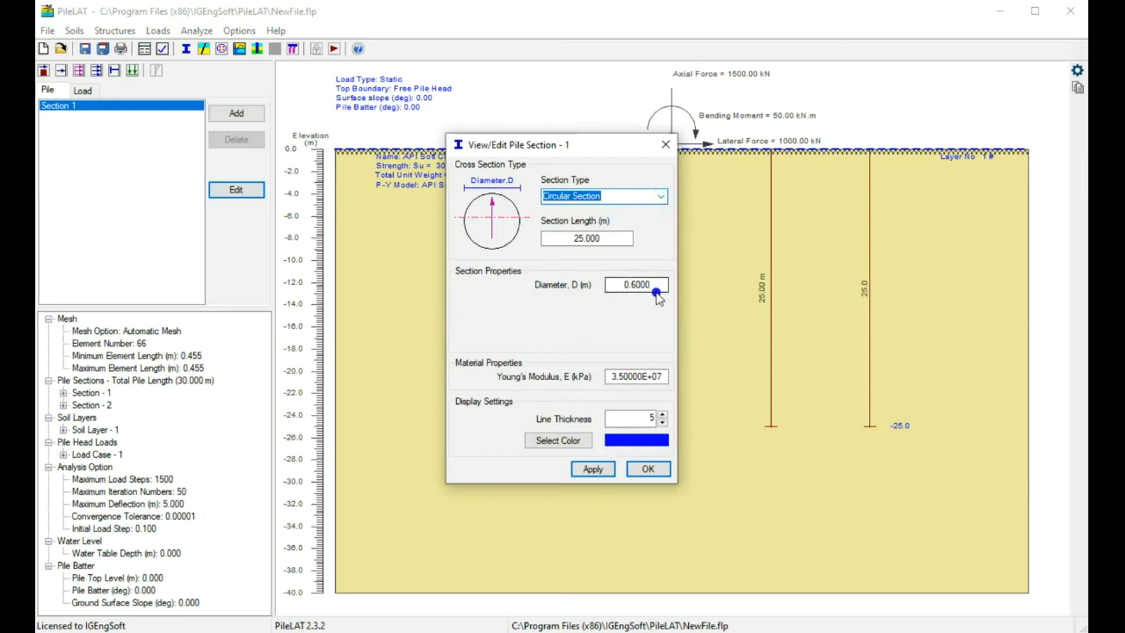
drag(659, 285, 563, 307)
text(1.0)
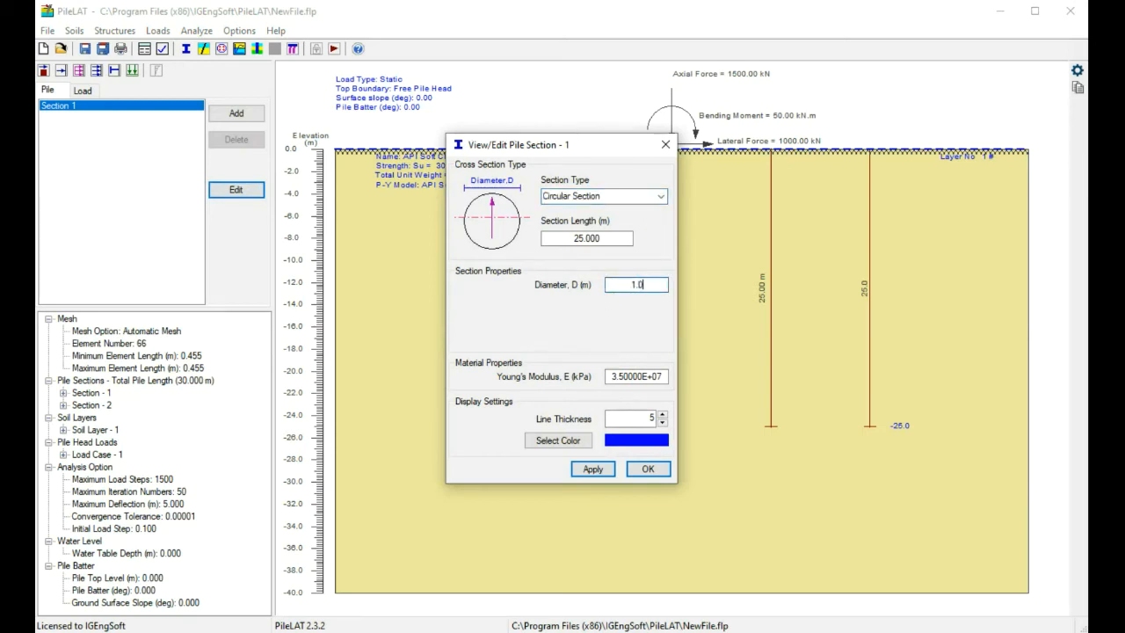
key(Return)
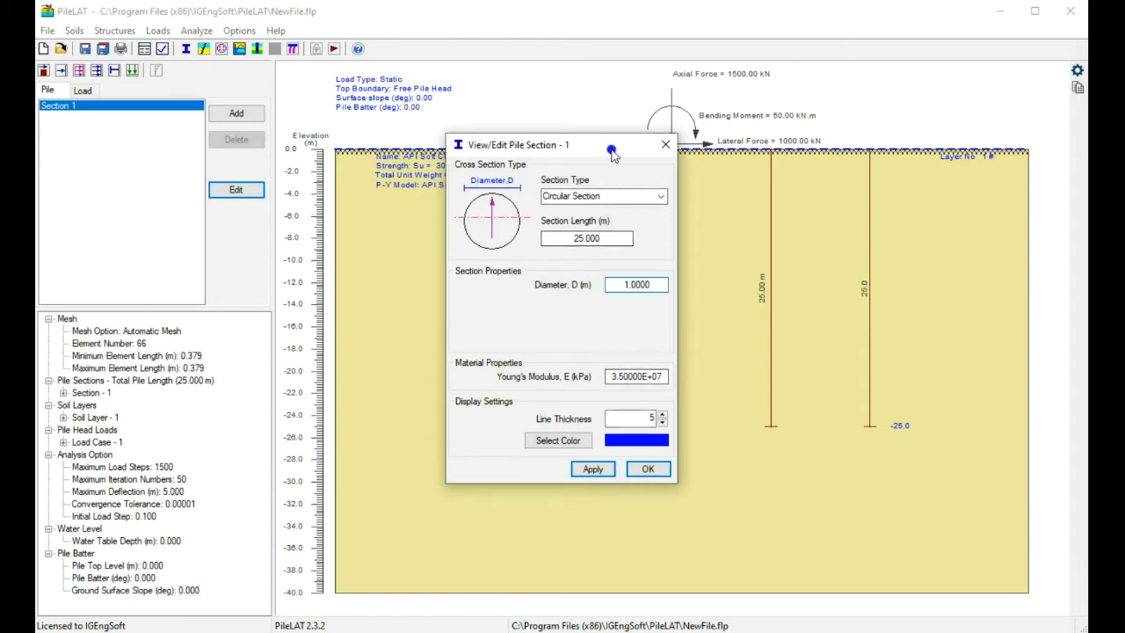
drag(612, 149, 543, 174)
click(579, 494)
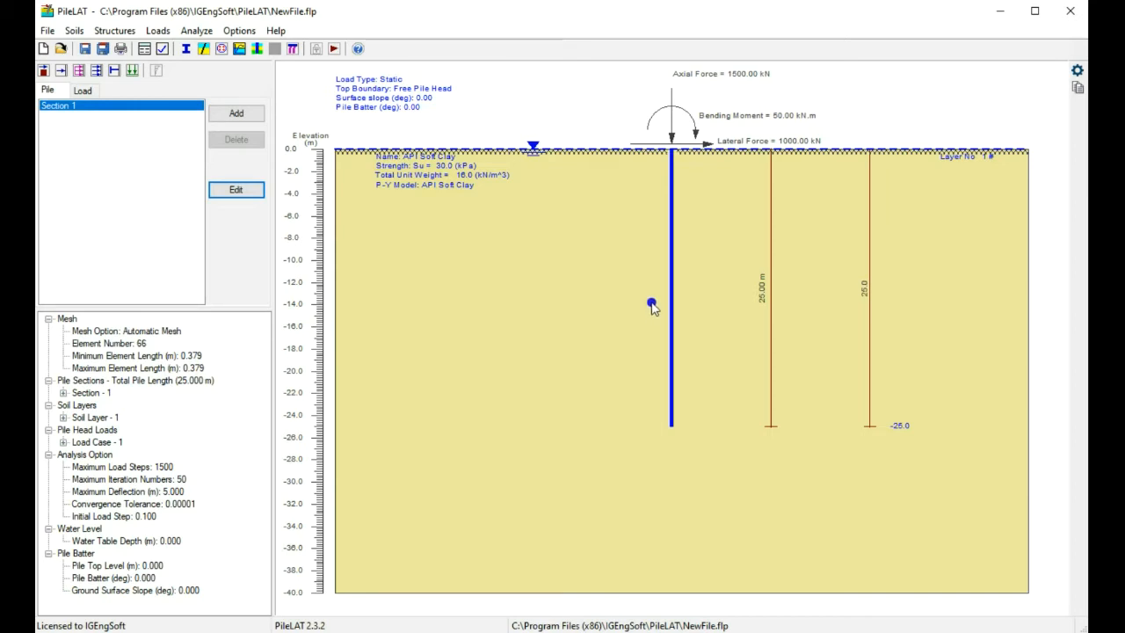
Step: Open the API Soft Clay p-y curve material for editing and choose API Clay as its P-Y curve model
click(237, 49)
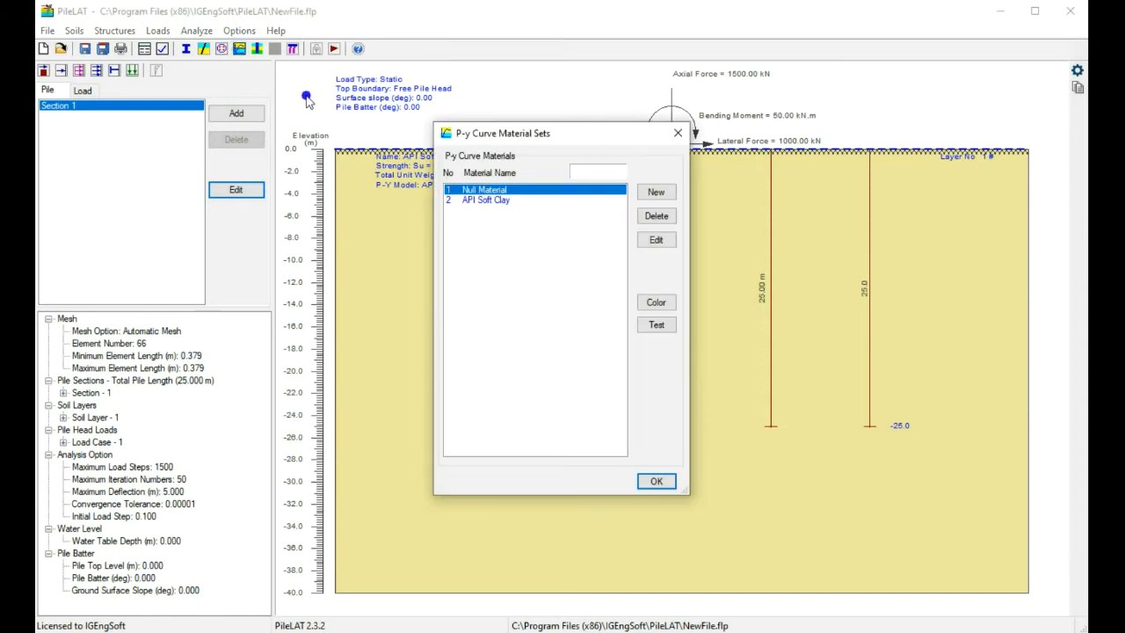
drag(486, 136, 432, 156)
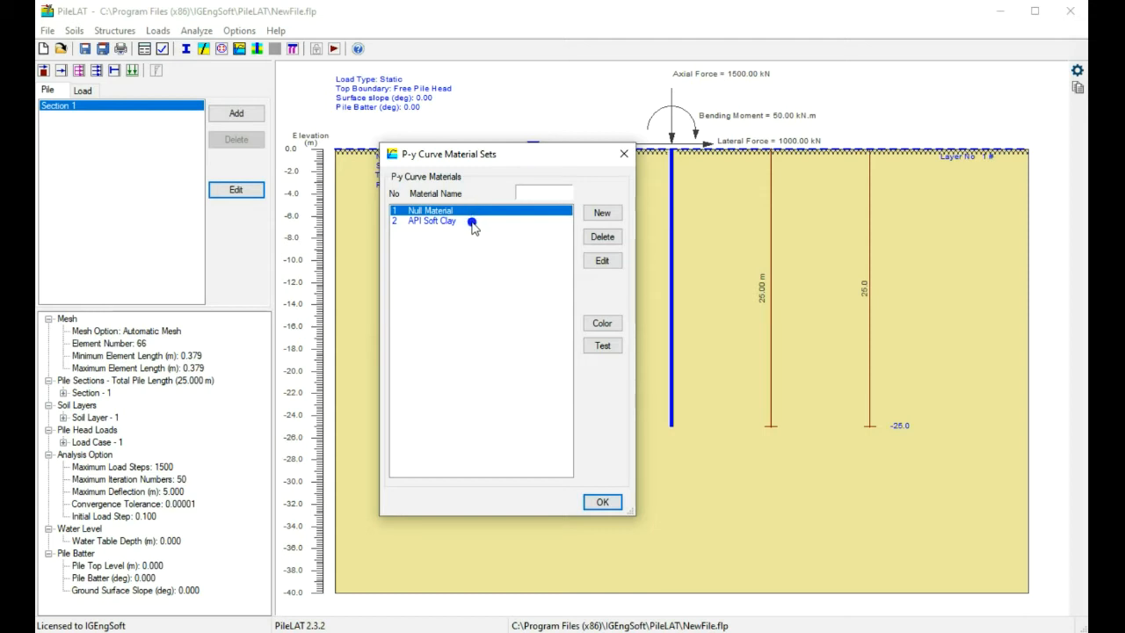
click(473, 221)
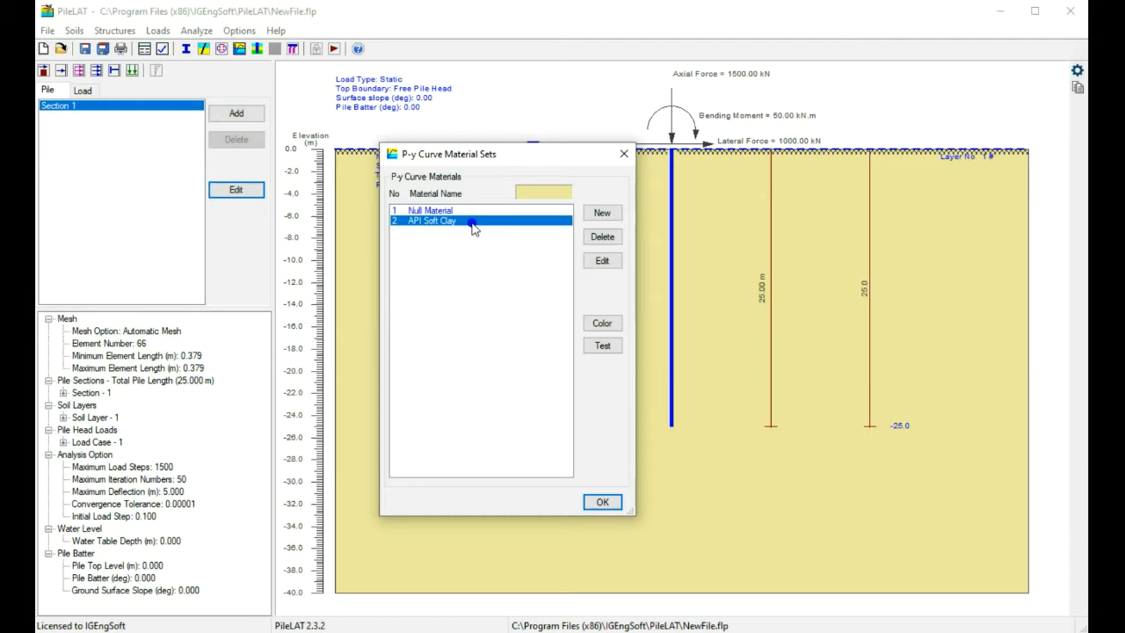
double_click(473, 222)
drag(529, 116, 763, 157)
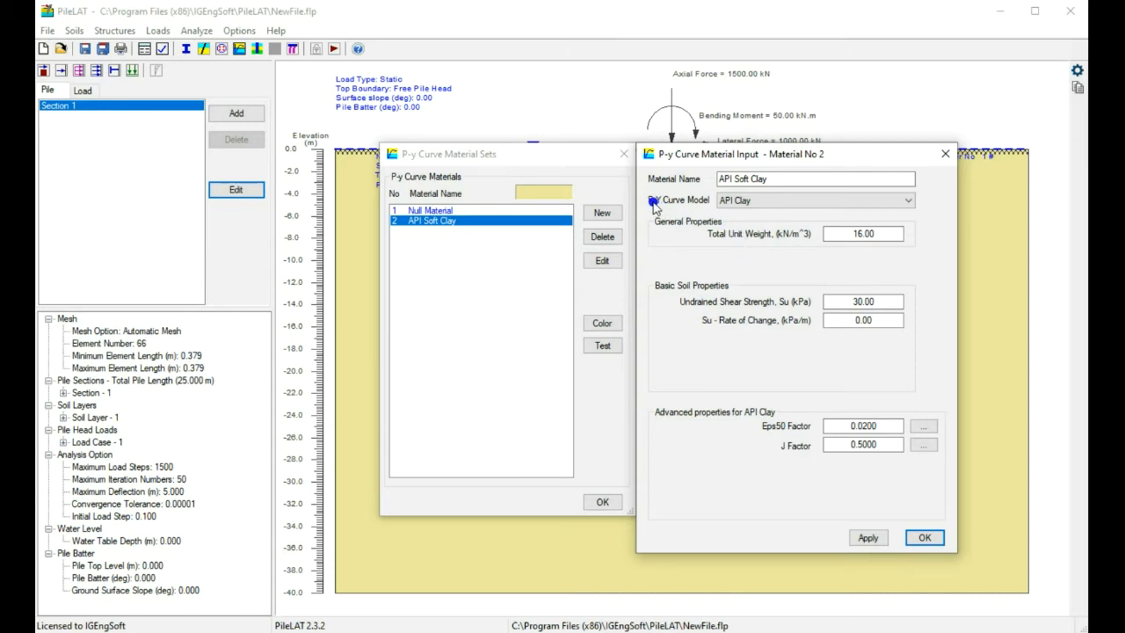
click(732, 202)
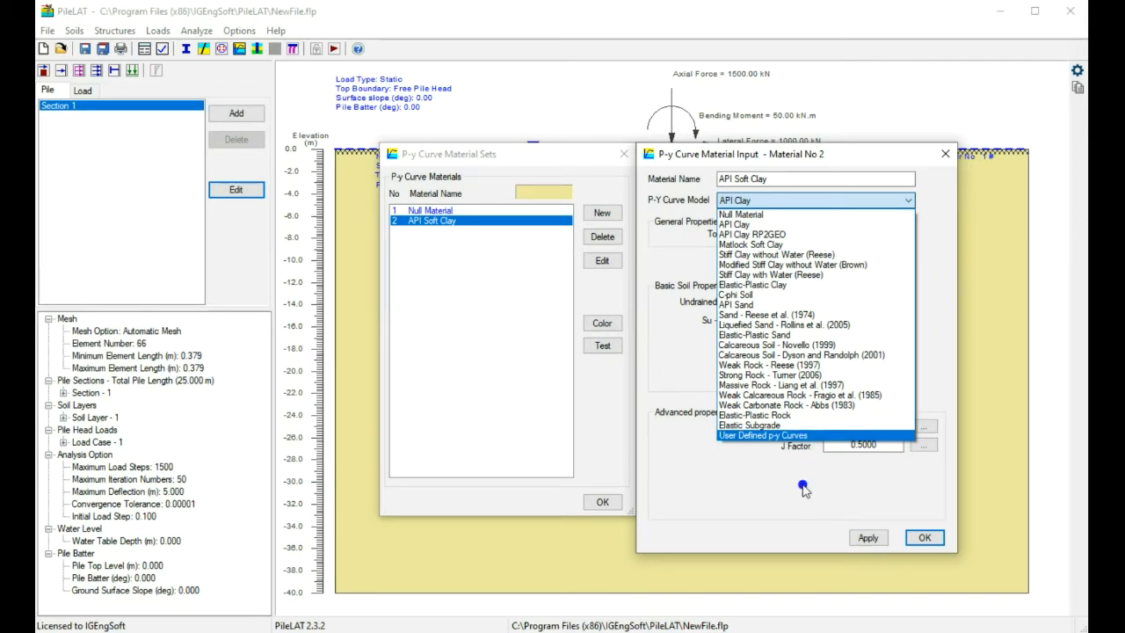
click(754, 225)
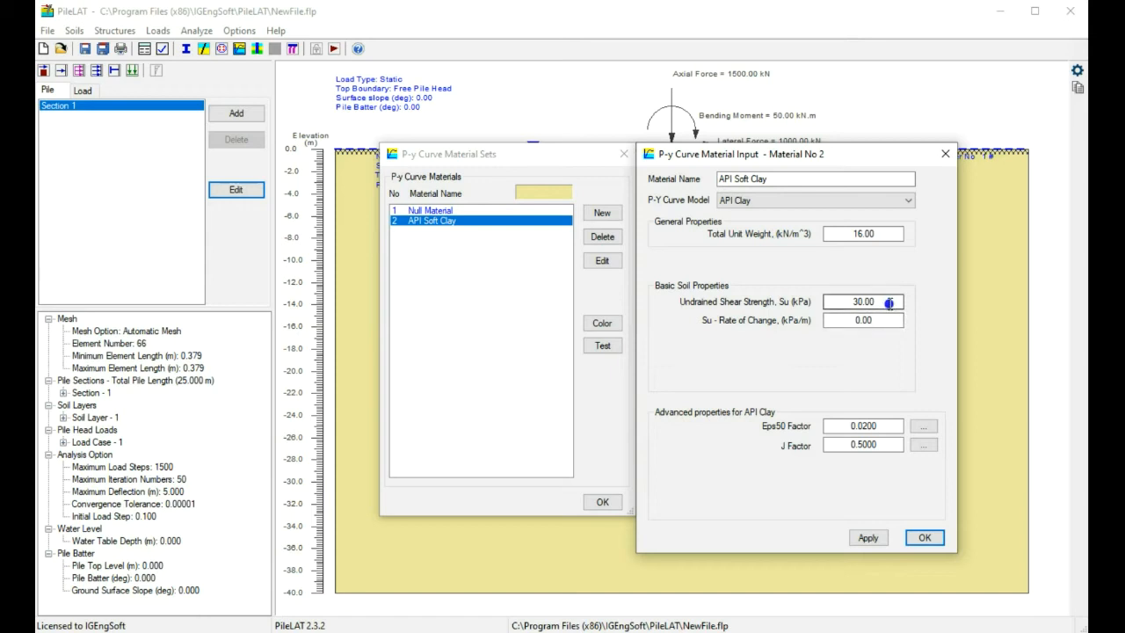
Step: Set the Eps50 factor of the API Soft Clay material to the typical value of 0.010 for an Su of 24 ~ 48 kPa
drag(878, 301, 844, 293)
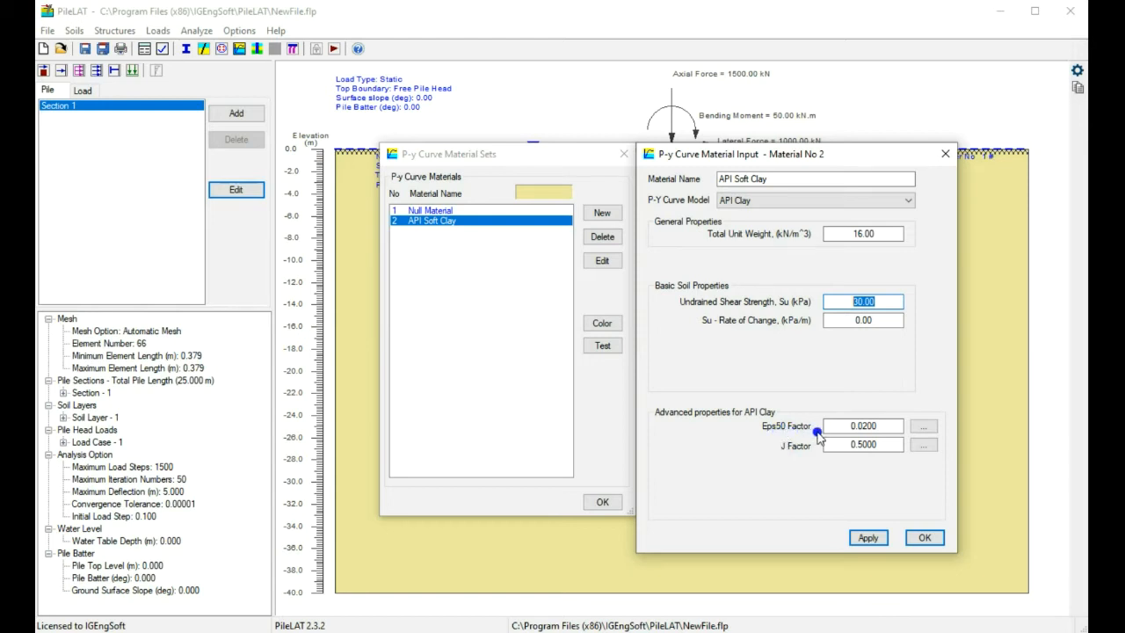
click(924, 429)
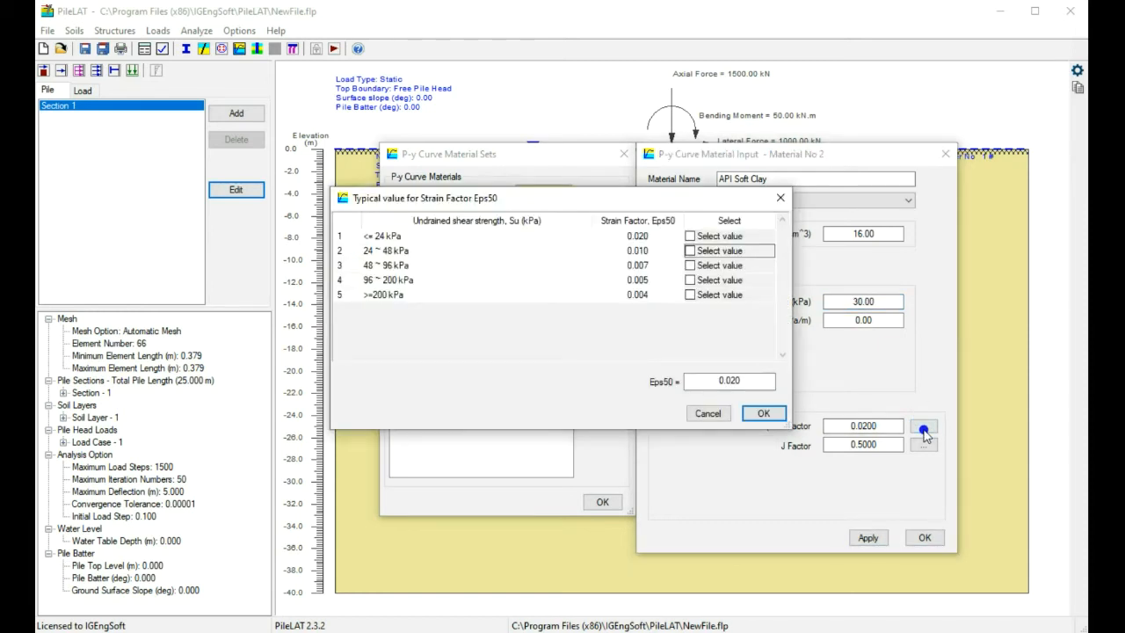
drag(572, 197, 528, 279)
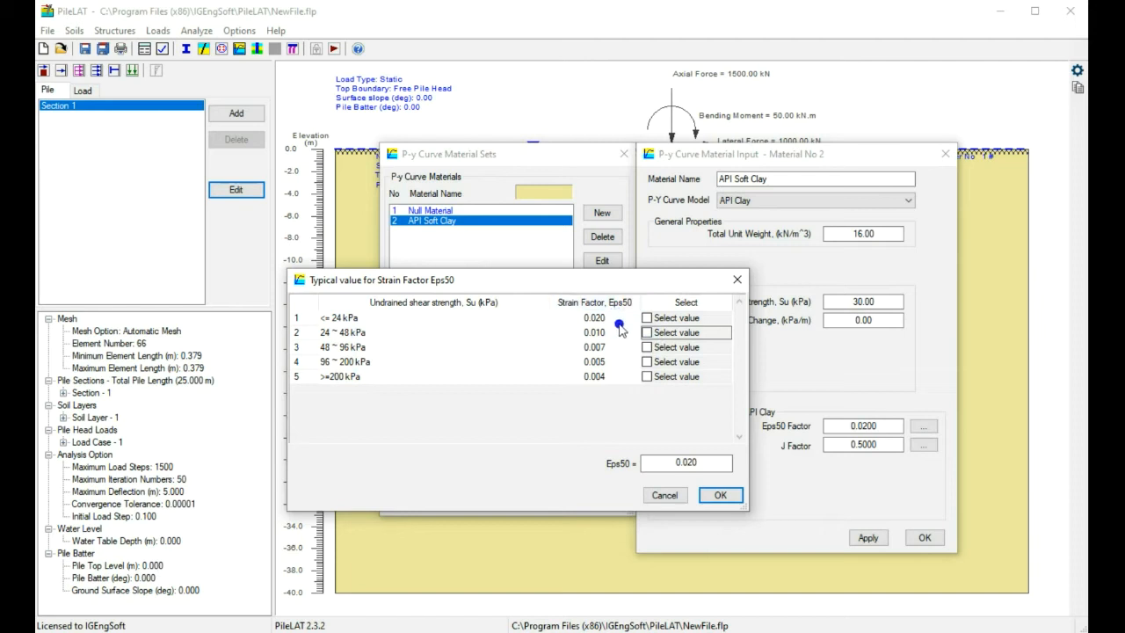
drag(631, 284, 559, 306)
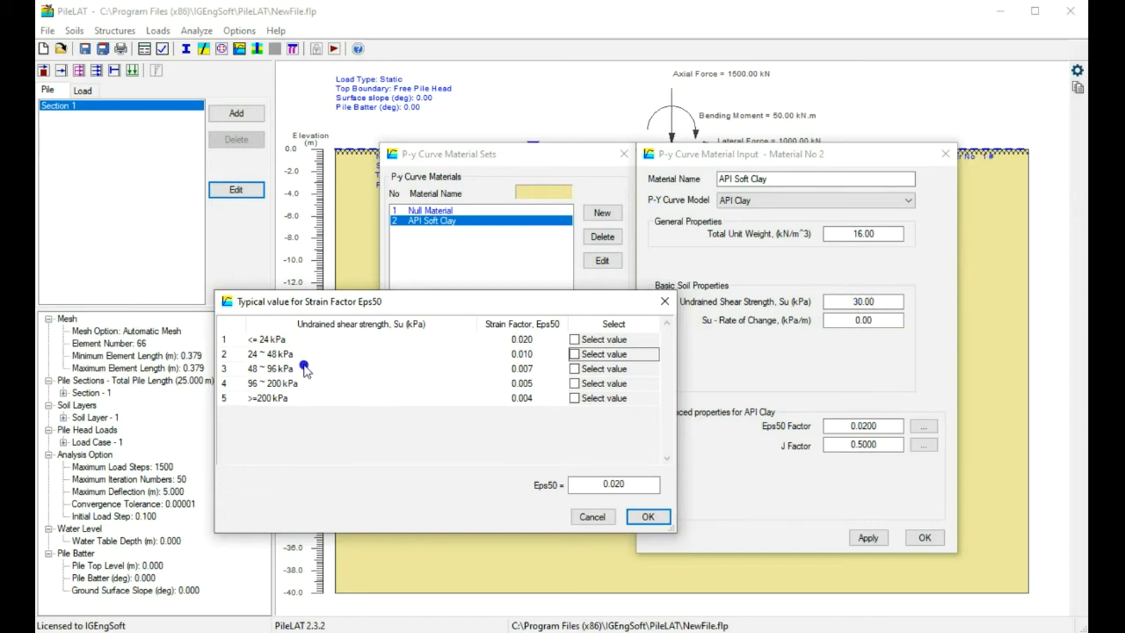
click(575, 354)
click(649, 518)
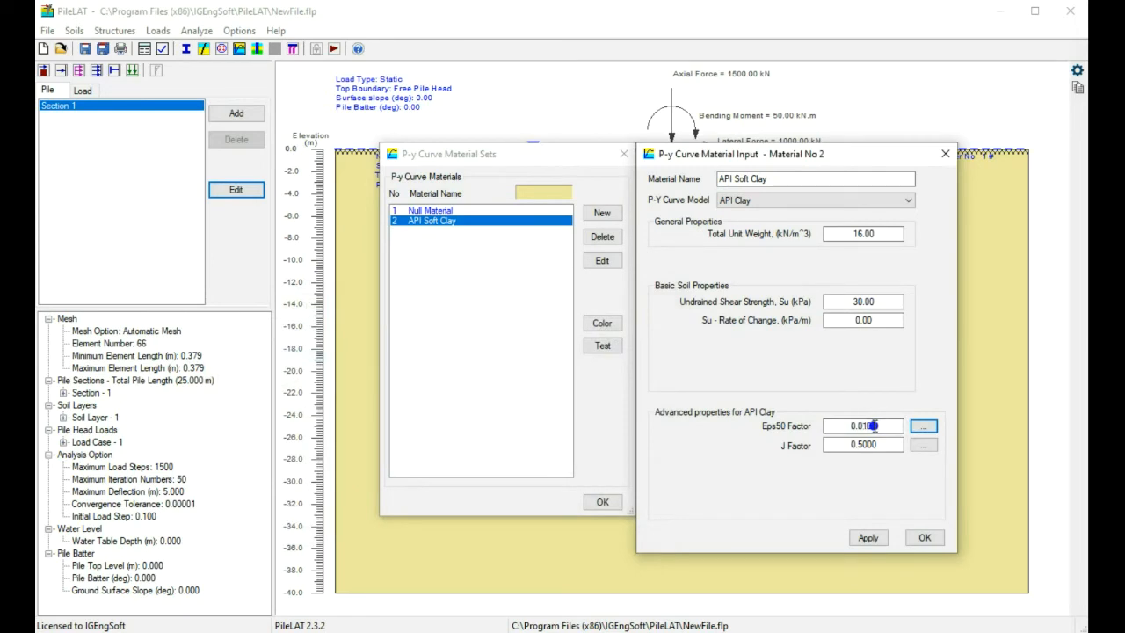
Step: Choose the typical J factor of 0.500 for an Su of <= 48 kPa and accept the API Soft Clay material
click(923, 445)
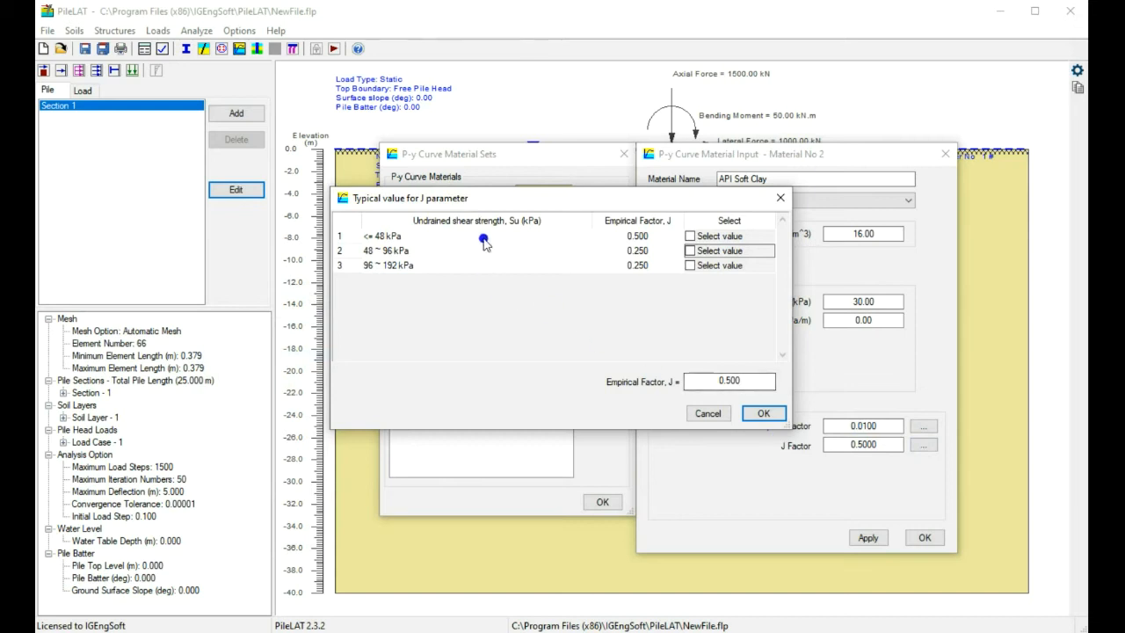
drag(492, 198, 440, 268)
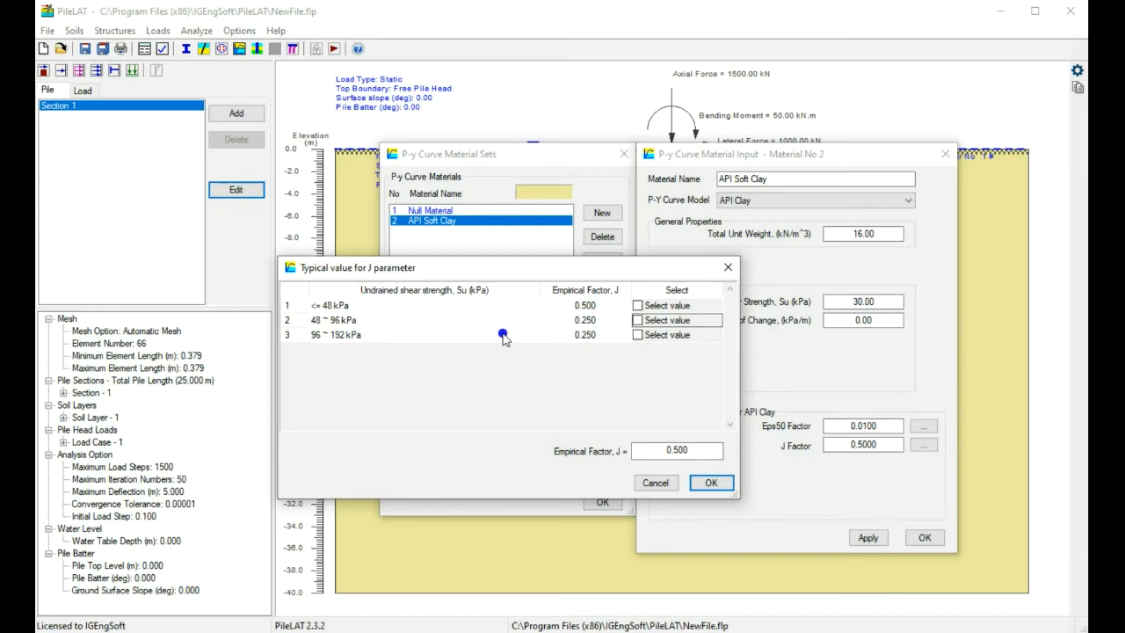
click(640, 306)
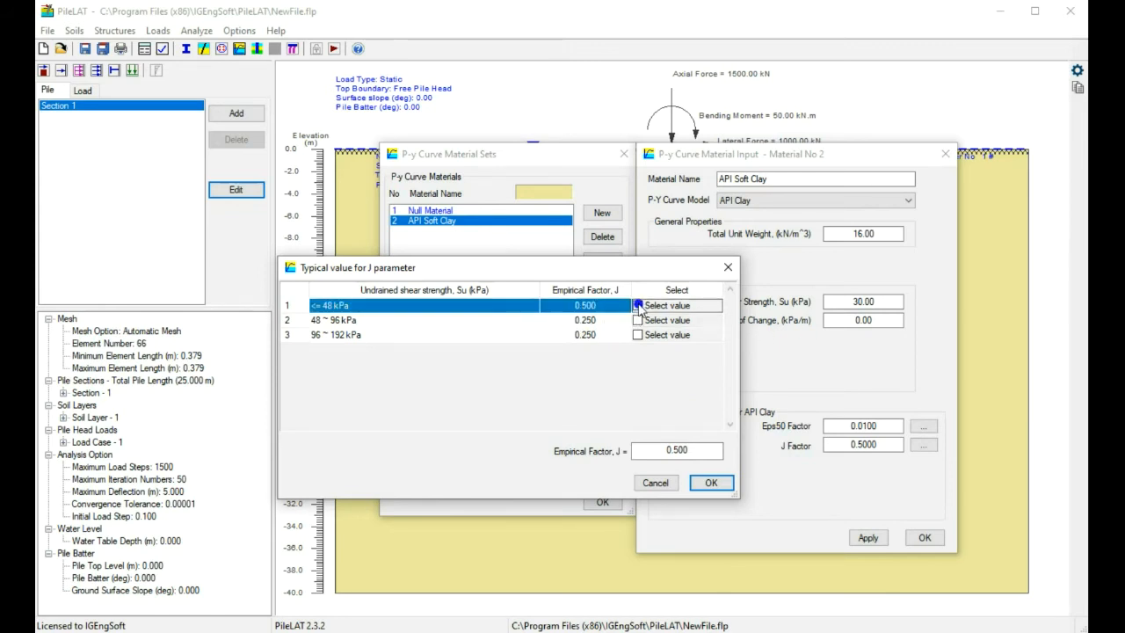
click(710, 482)
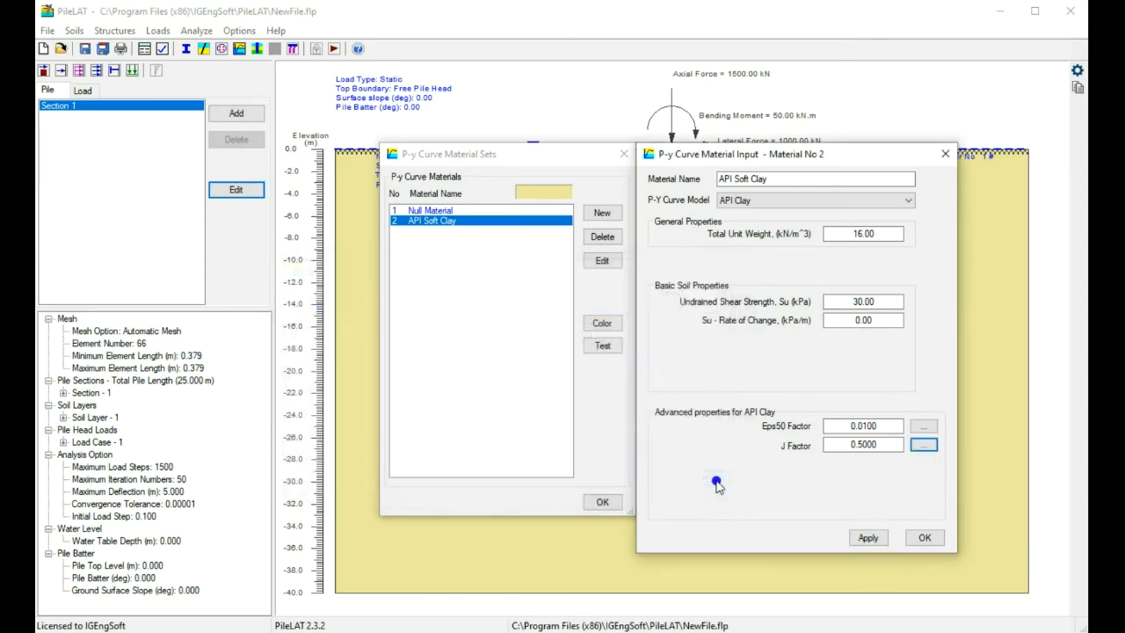
click(922, 539)
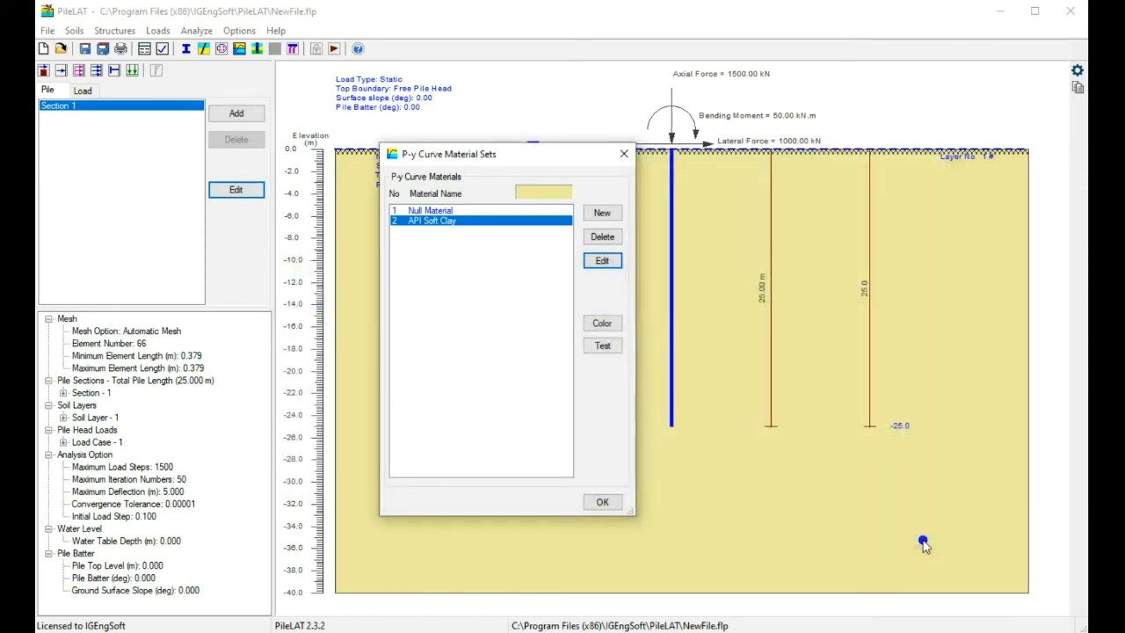
Step: Rename the API Soft Clay p-y curve material as Soft Clay and accept the change
double_click(479, 220)
drag(509, 118, 675, 180)
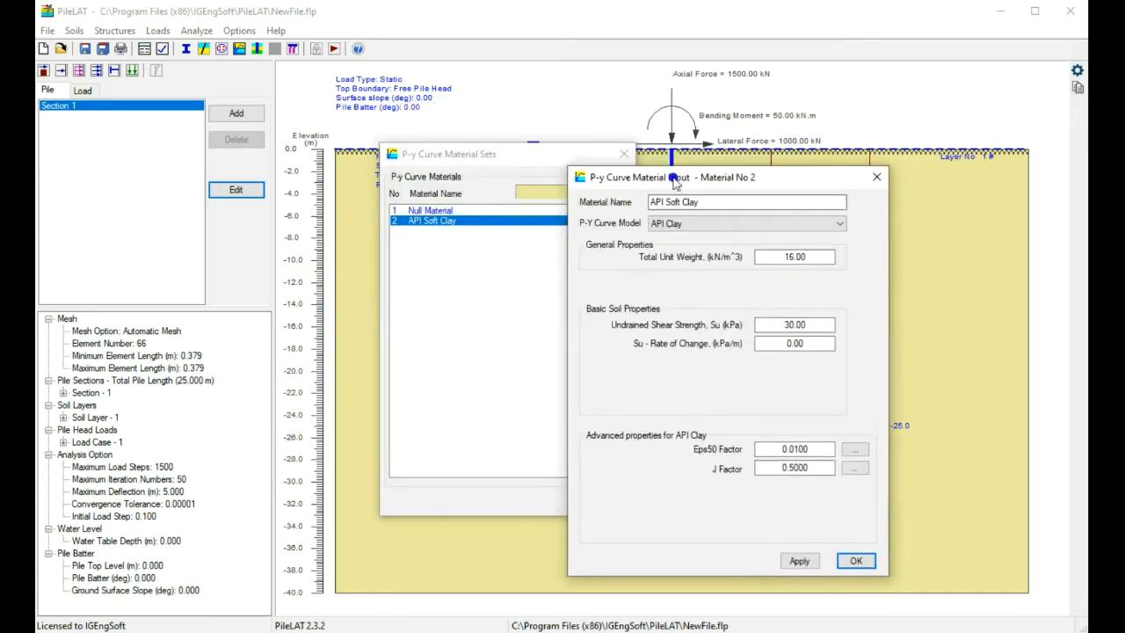
click(671, 202)
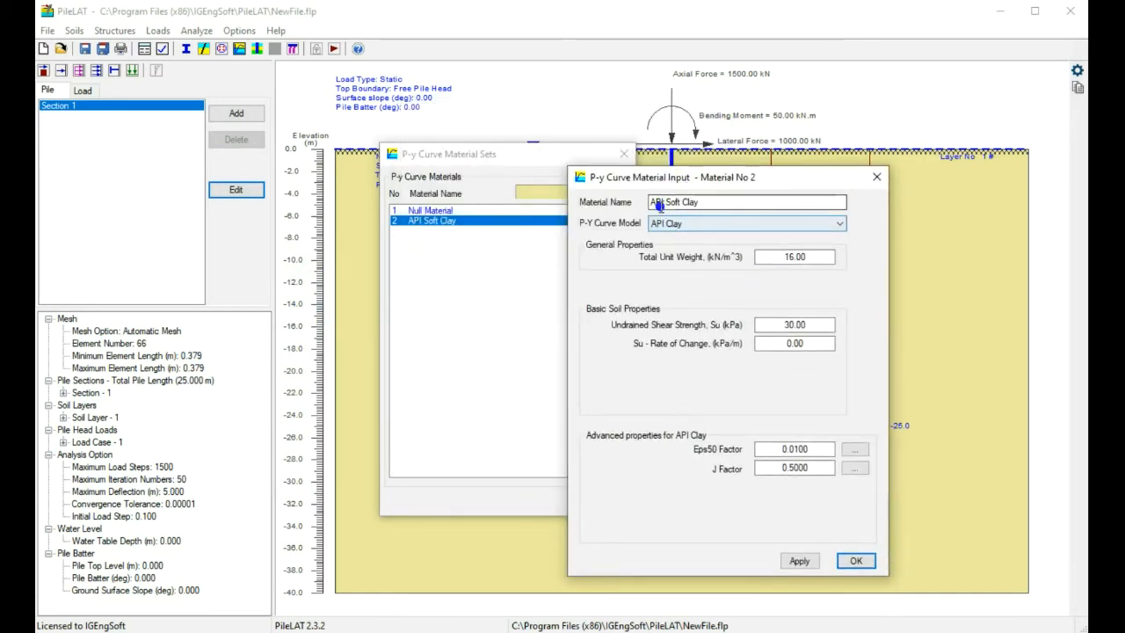
key(BackSpace)
key(BackSpace)
key(BackSpace)
key(BackSpace)
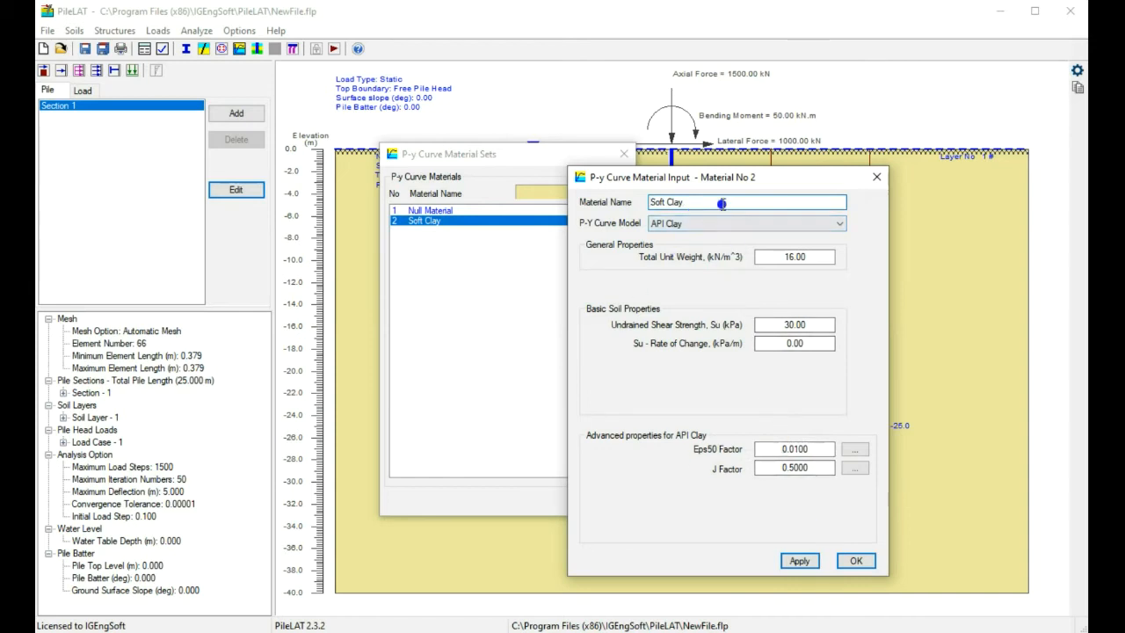
click(800, 562)
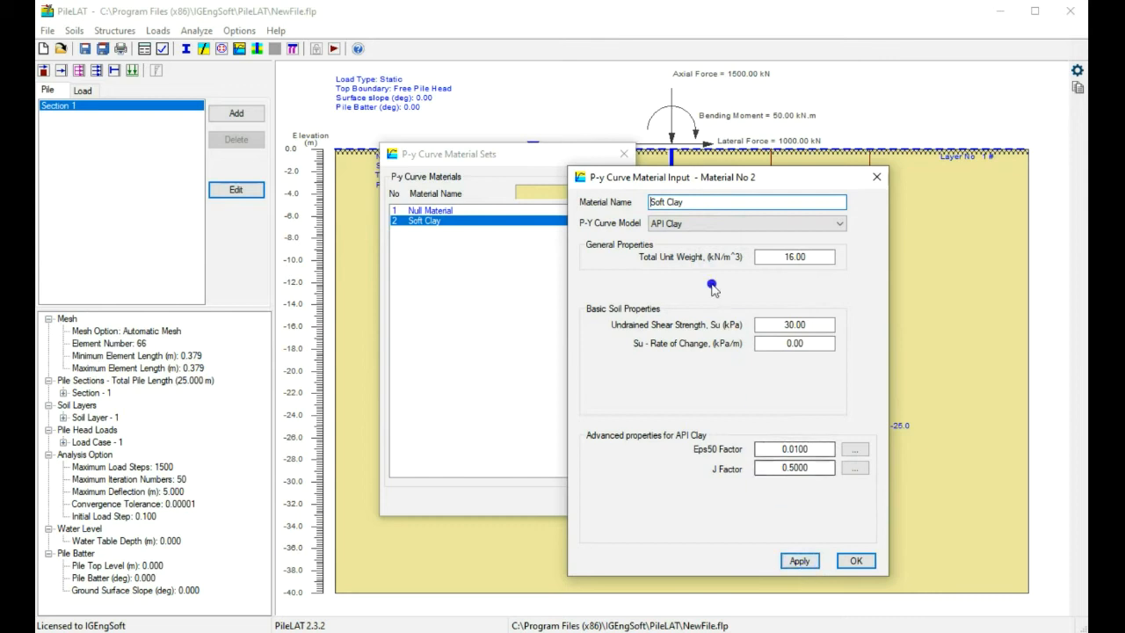
click(684, 203)
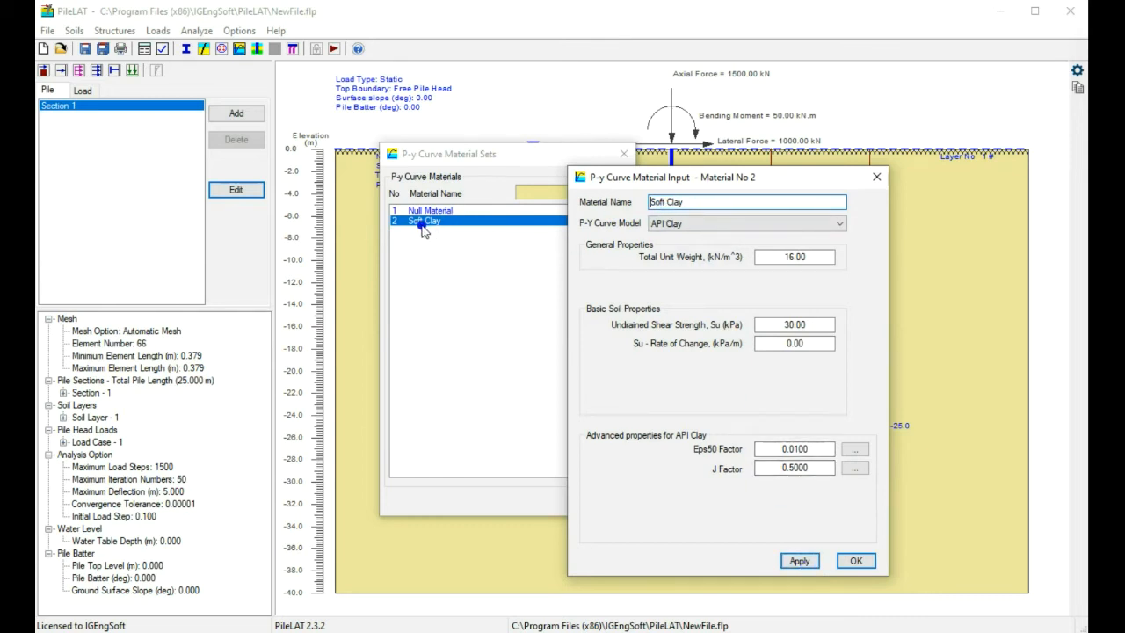
drag(600, 178, 670, 159)
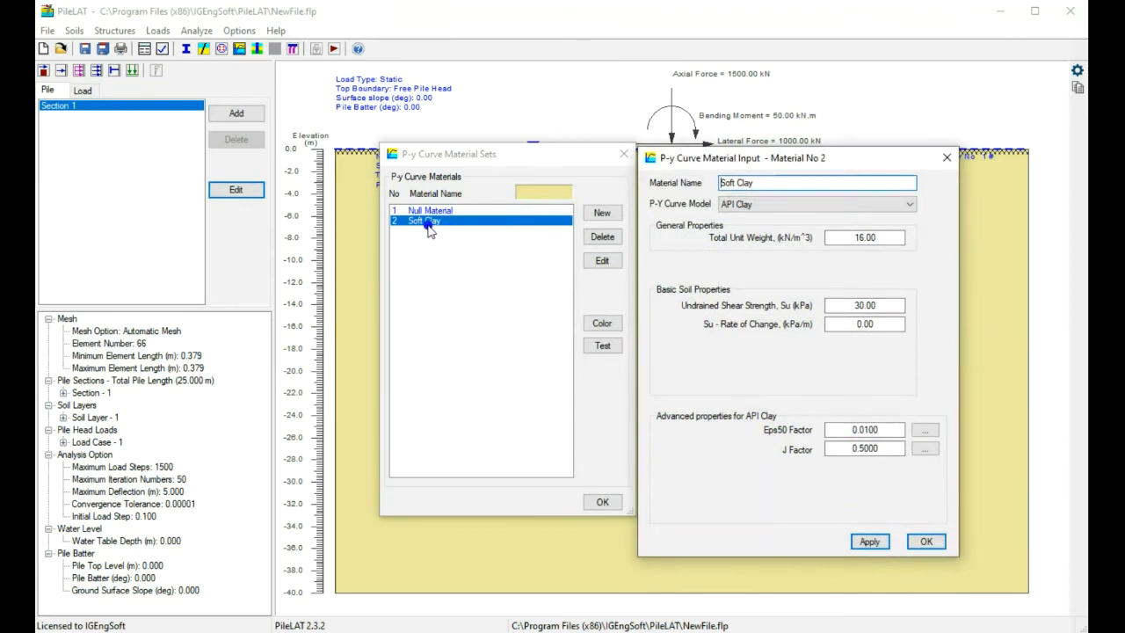
click(925, 540)
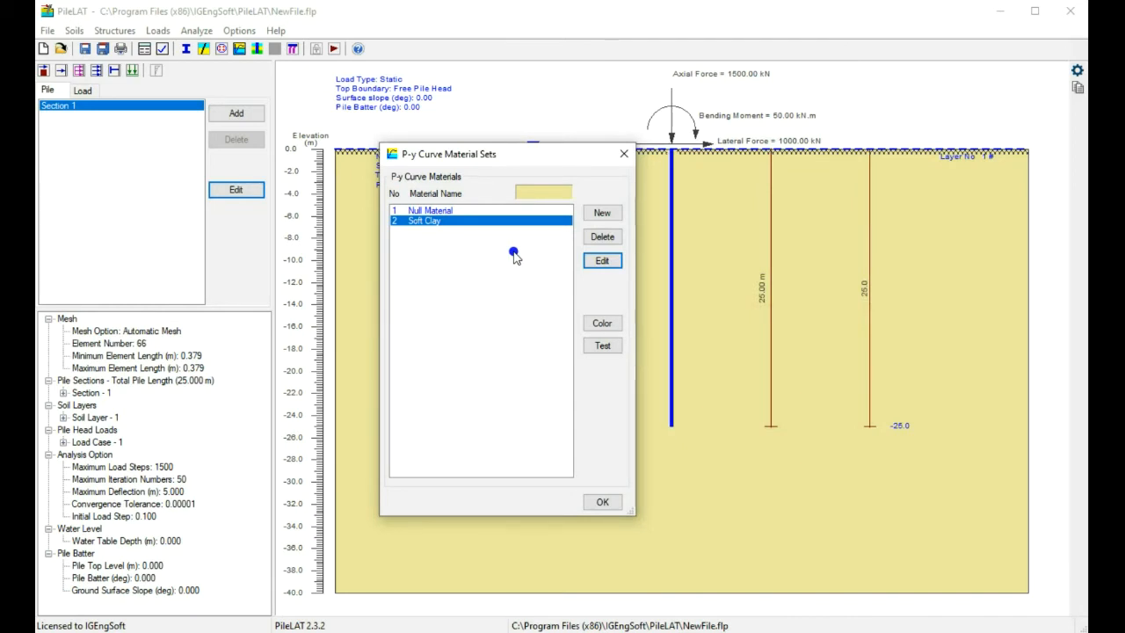
Step: Add a new p-y curve material and choose API Sand as its P-Y curve model
click(602, 214)
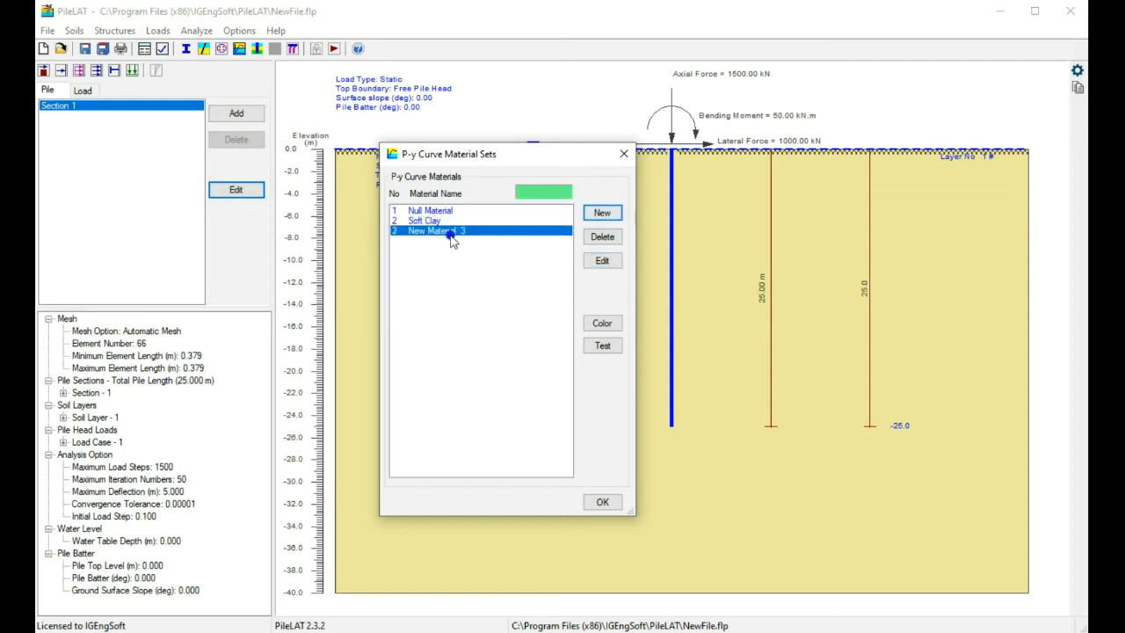
click(414, 232)
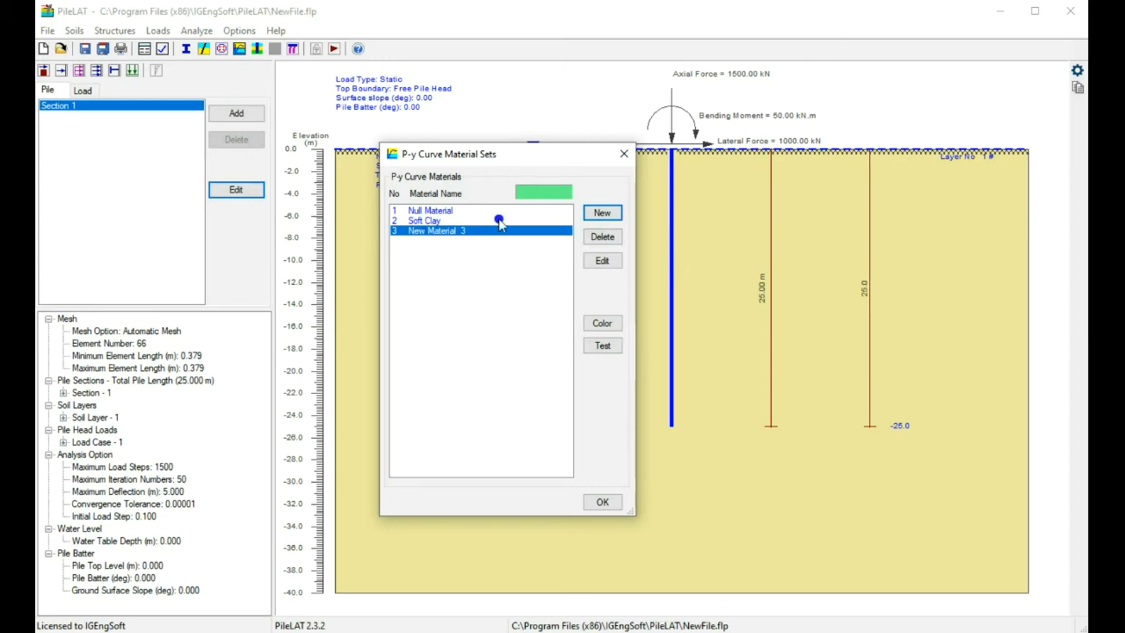
click(602, 261)
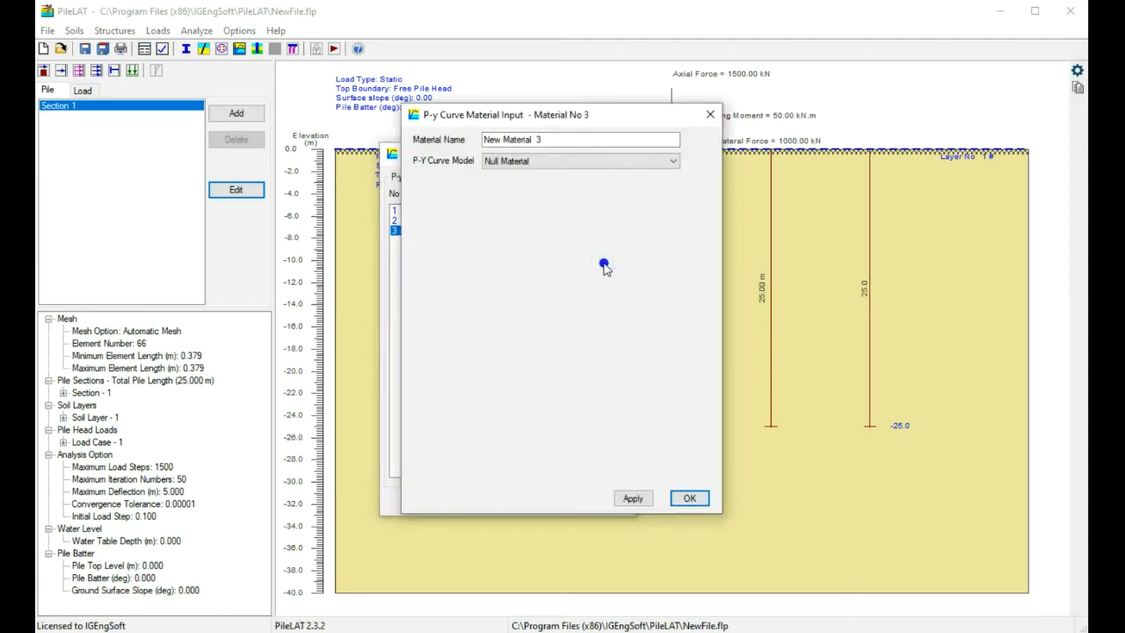
drag(647, 115, 803, 158)
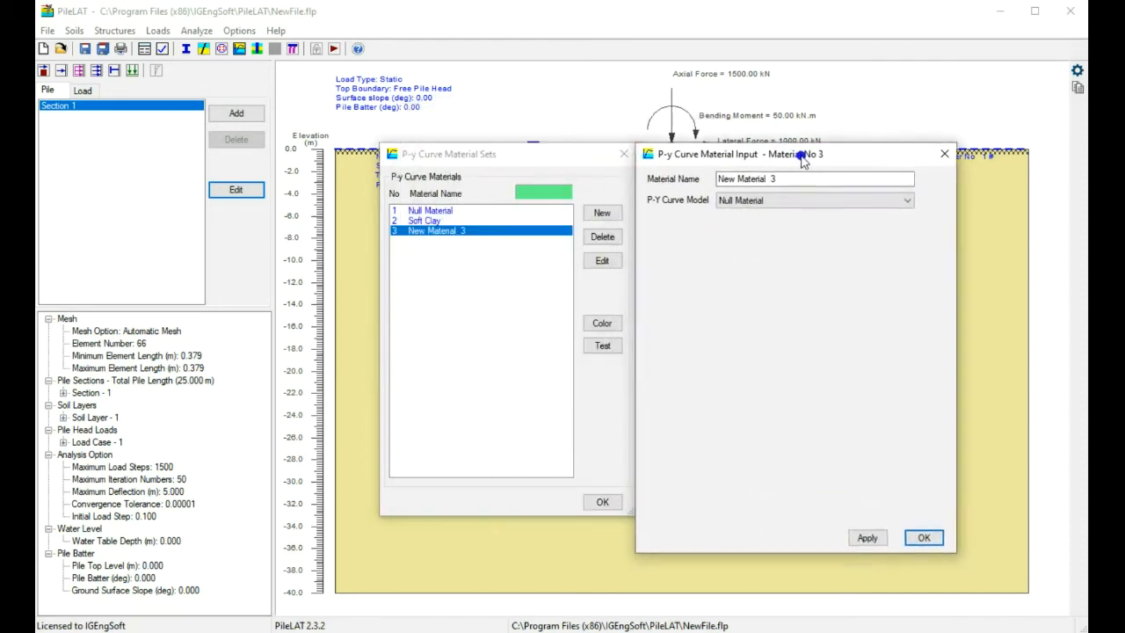
click(727, 184)
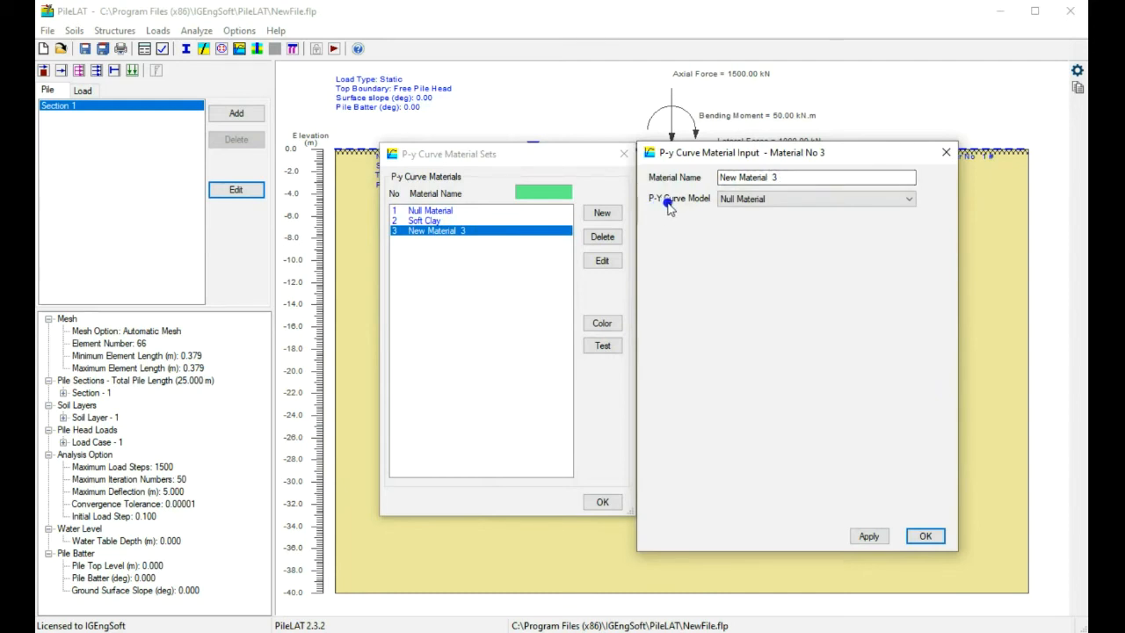
click(741, 202)
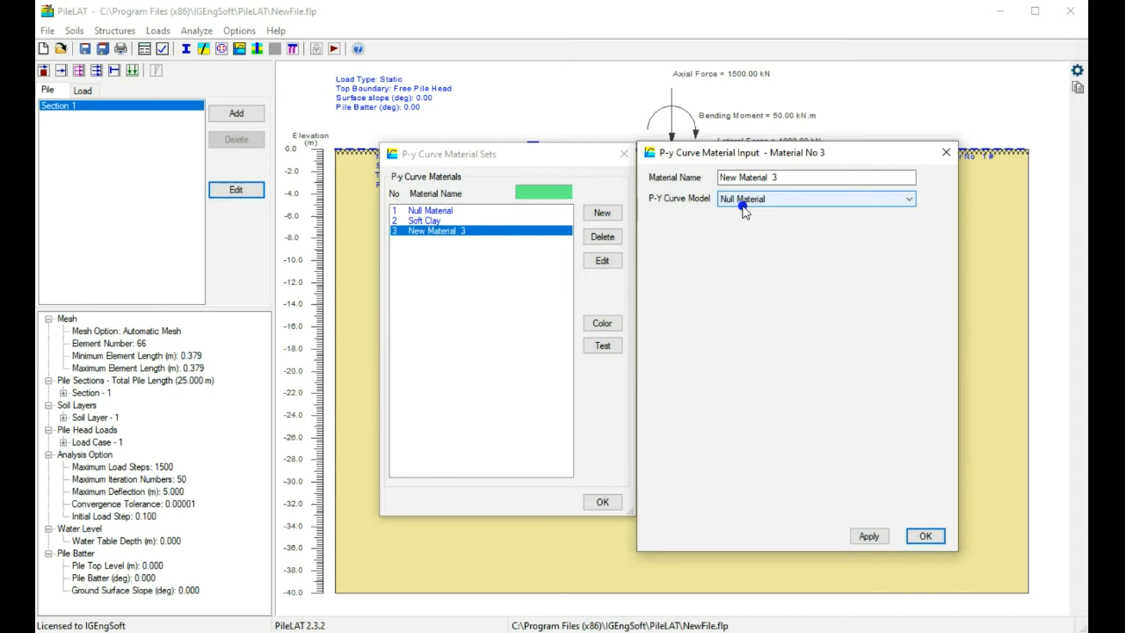
click(761, 200)
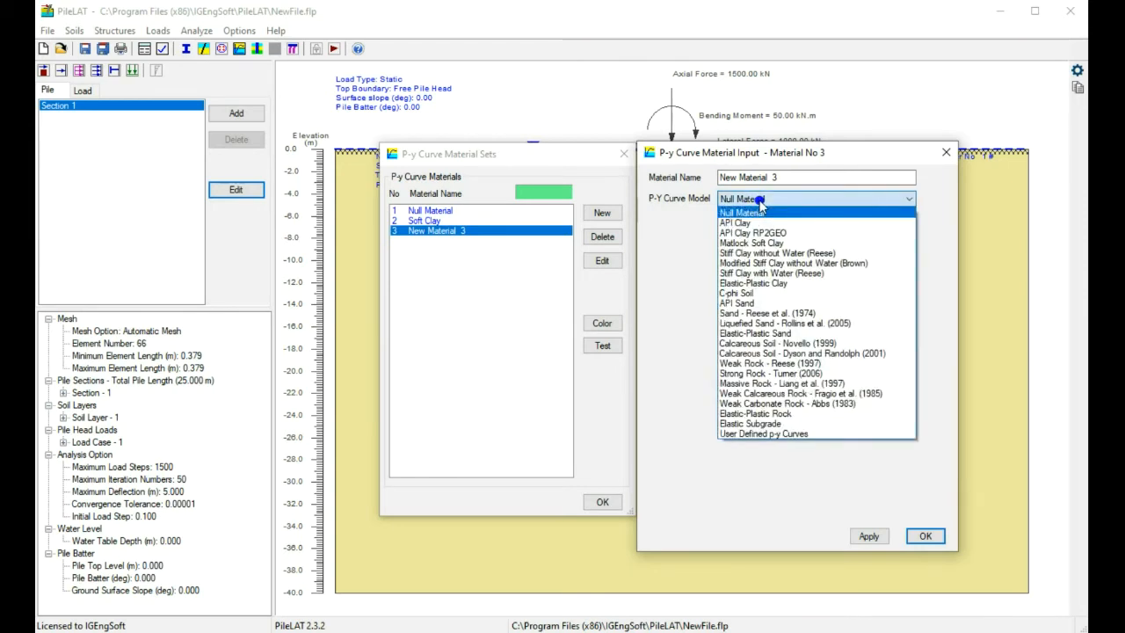
click(751, 305)
Step: Set the new sand material's total unit weight to 18 kN/m^3 and its effective friction angle to 30 degrees
double_click(889, 233)
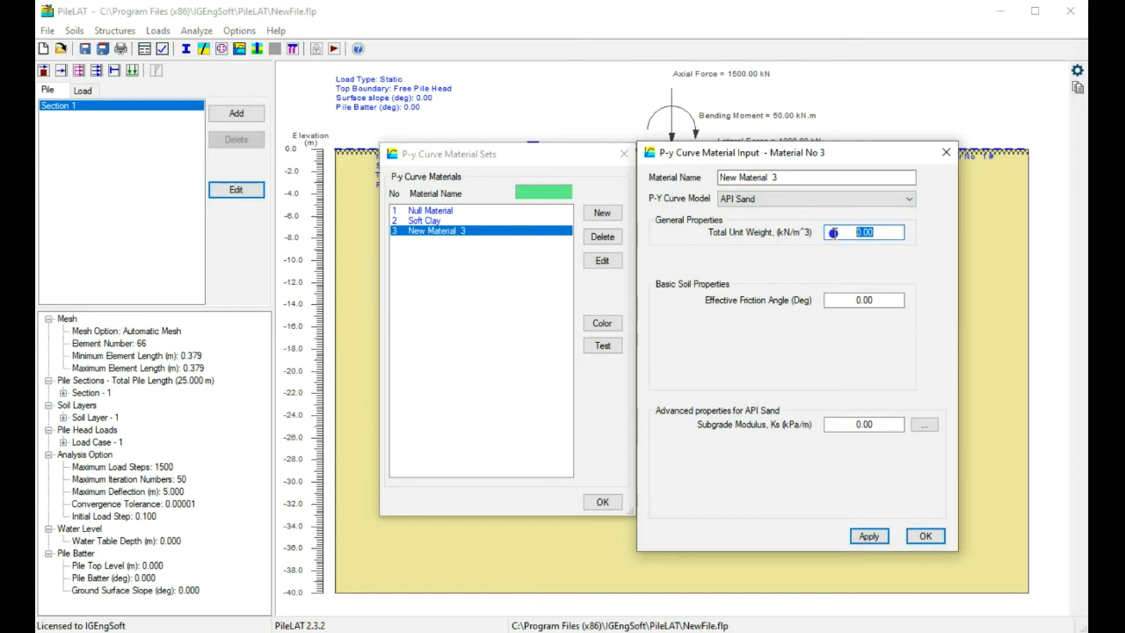
text(18)
click(864, 299)
text(30)
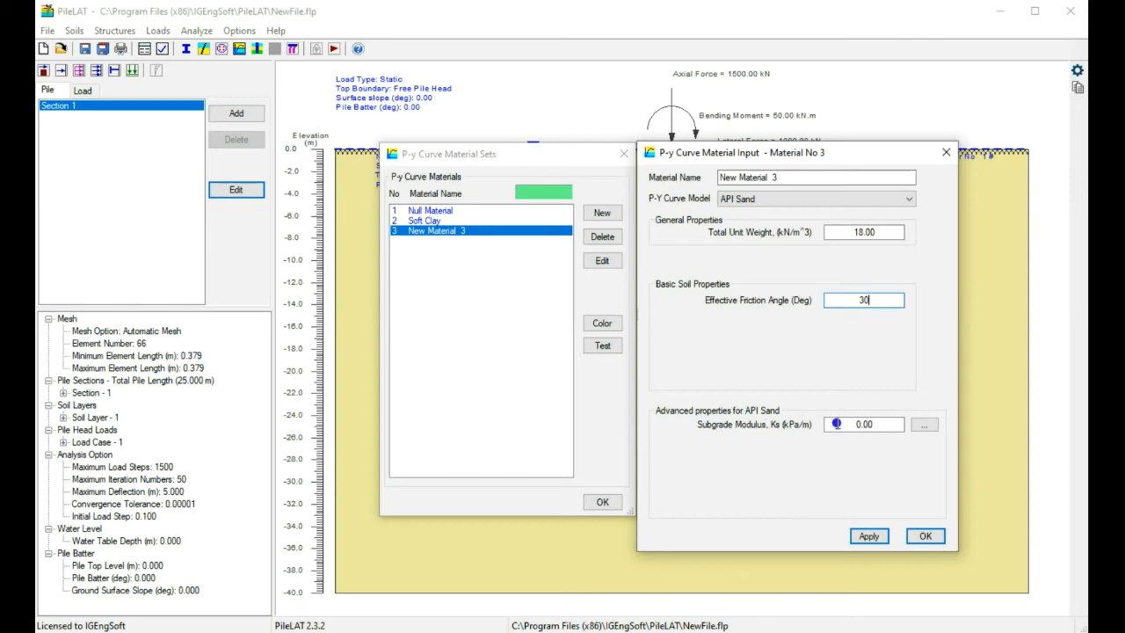
Step: Set the sand's subgrade modulus Ks to the typical value of 11000 for a friction angle of 30 degrees
click(888, 424)
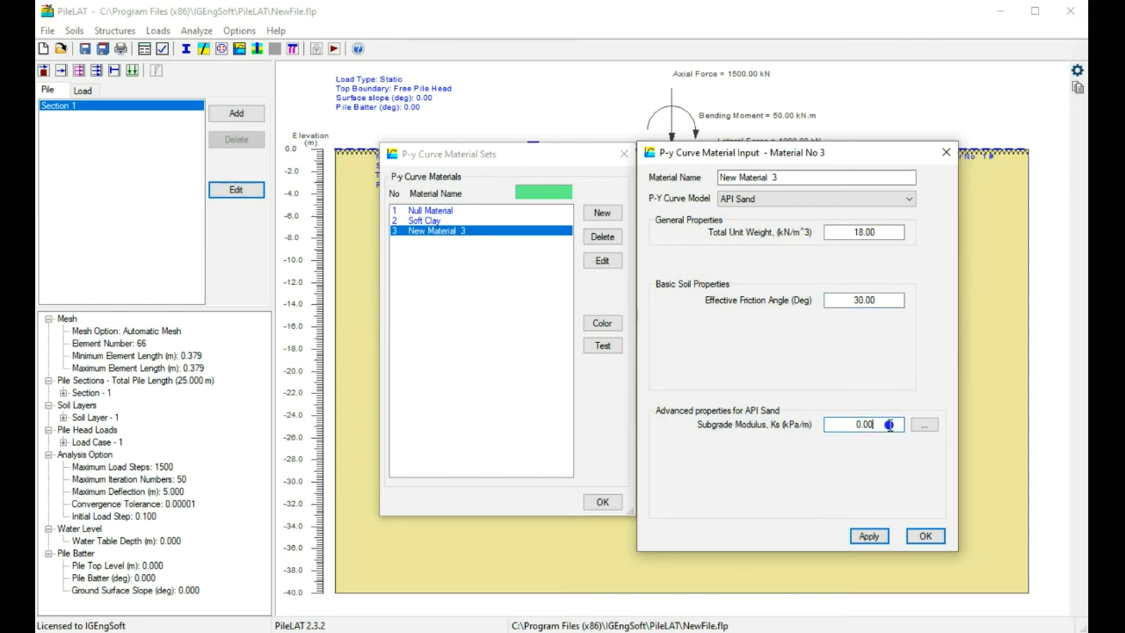
click(924, 424)
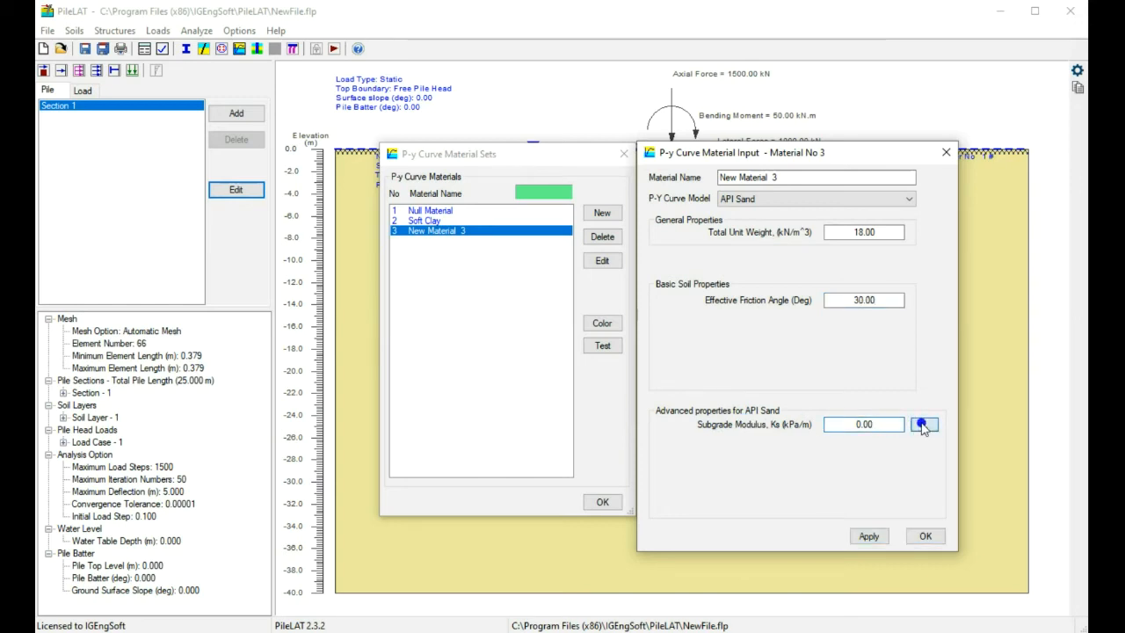
drag(638, 201, 528, 318)
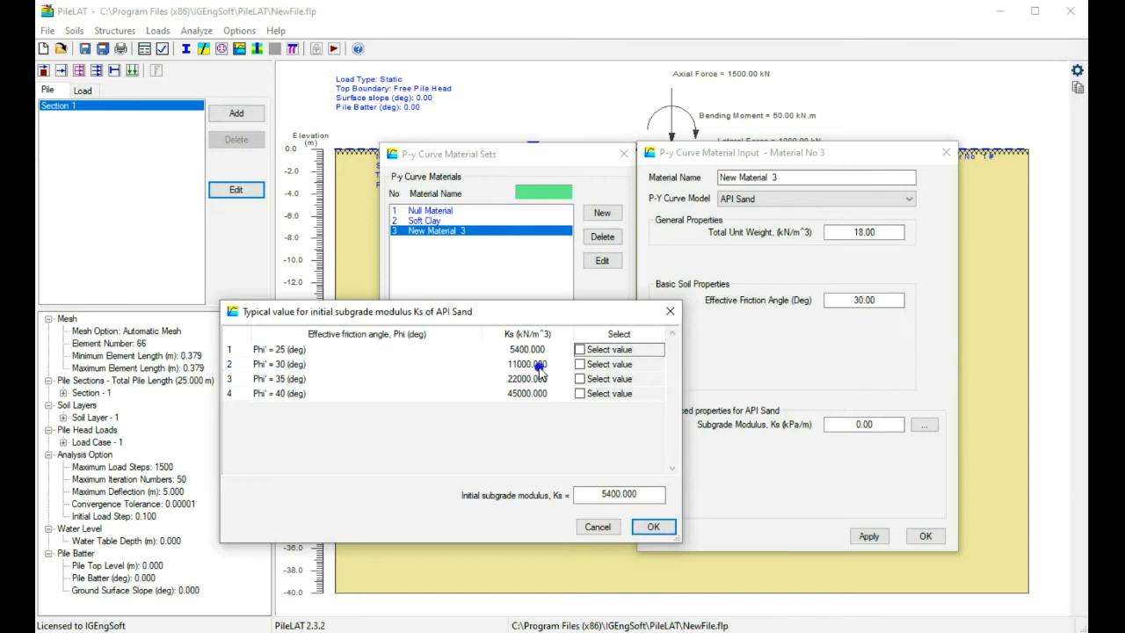
click(580, 365)
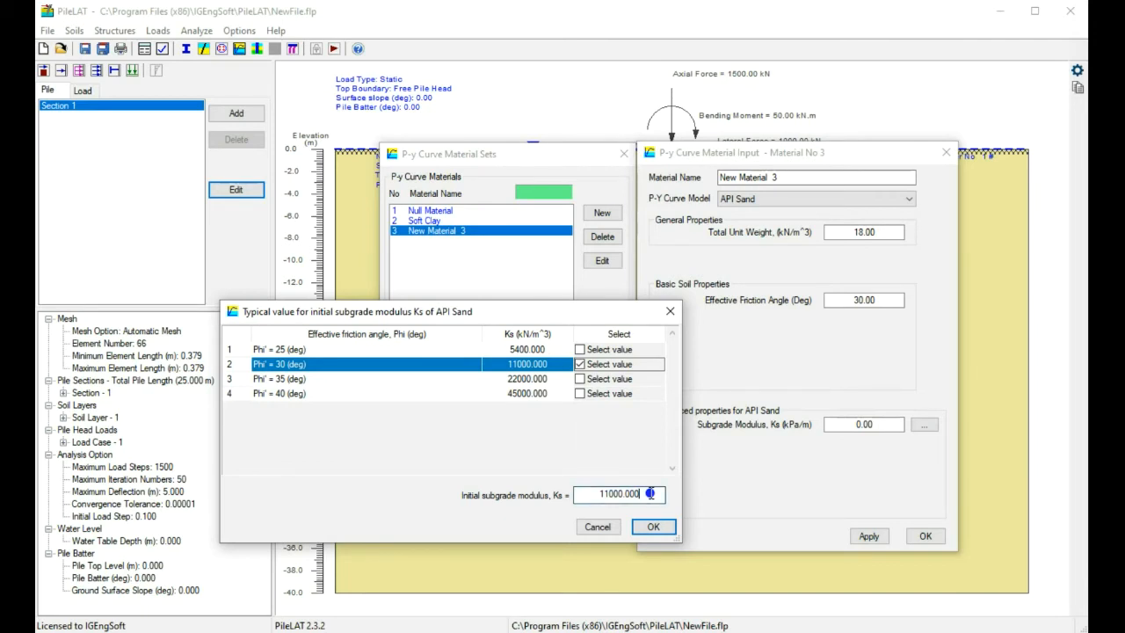
drag(651, 494, 587, 494)
click(608, 494)
click(651, 527)
click(651, 527)
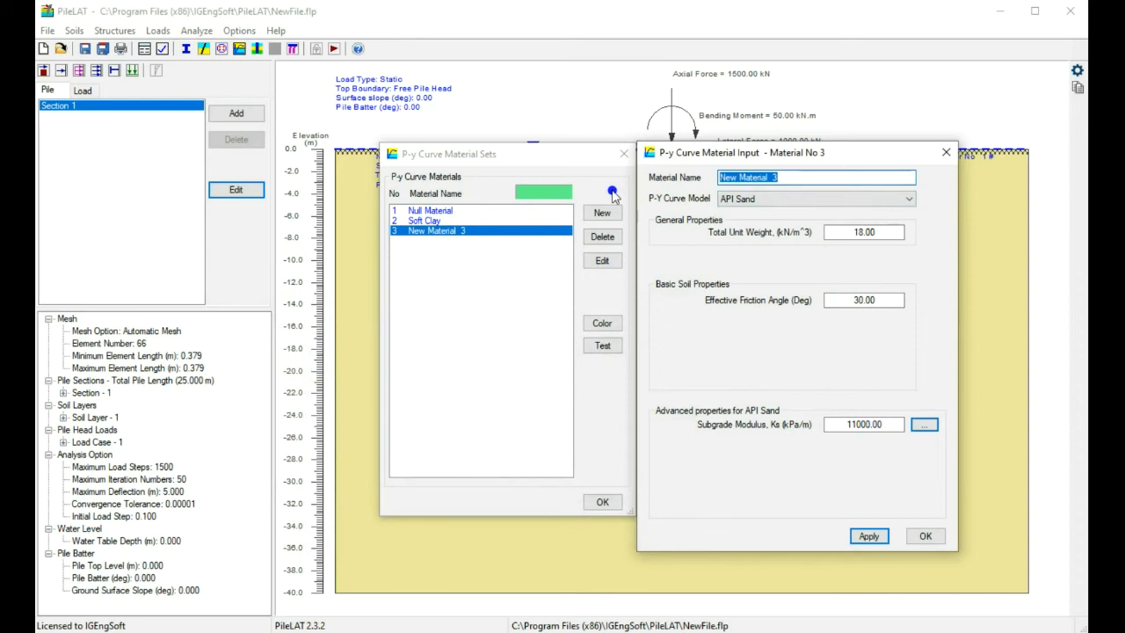
Step: Rename the new API Sand material as Loose Sand and accept its definition
text(Loose Sand)
key(Return)
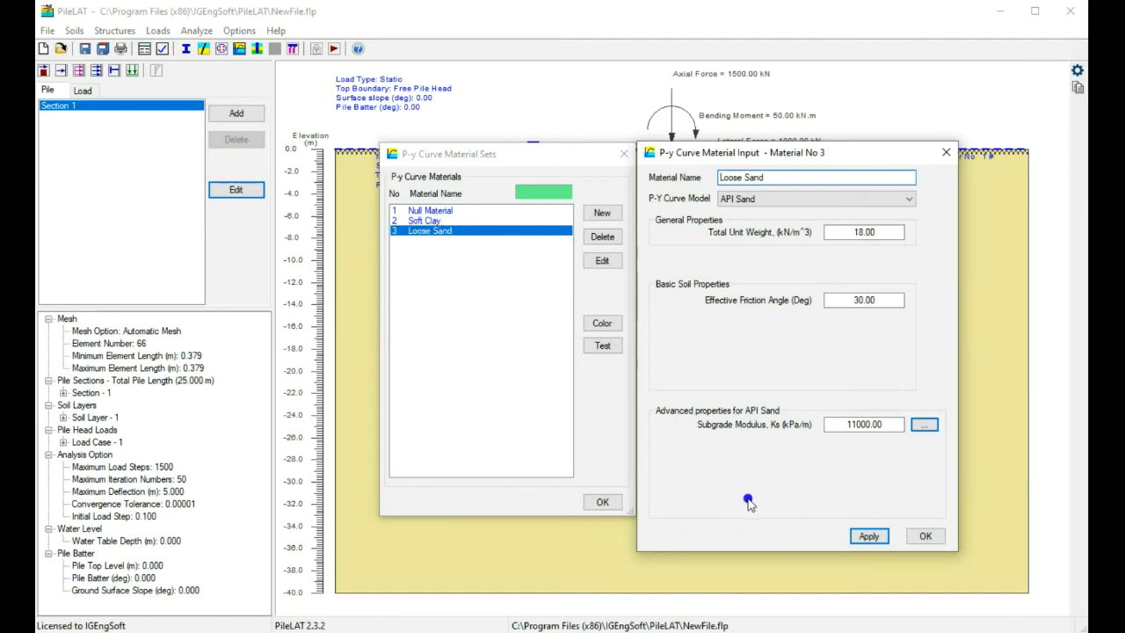
click(925, 536)
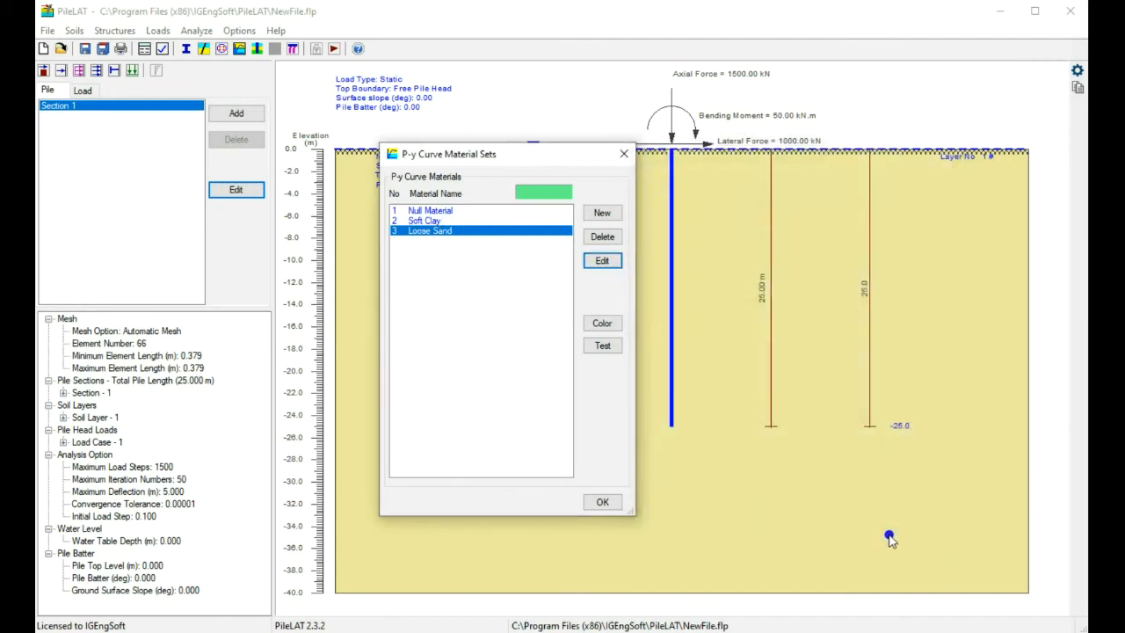
click(437, 221)
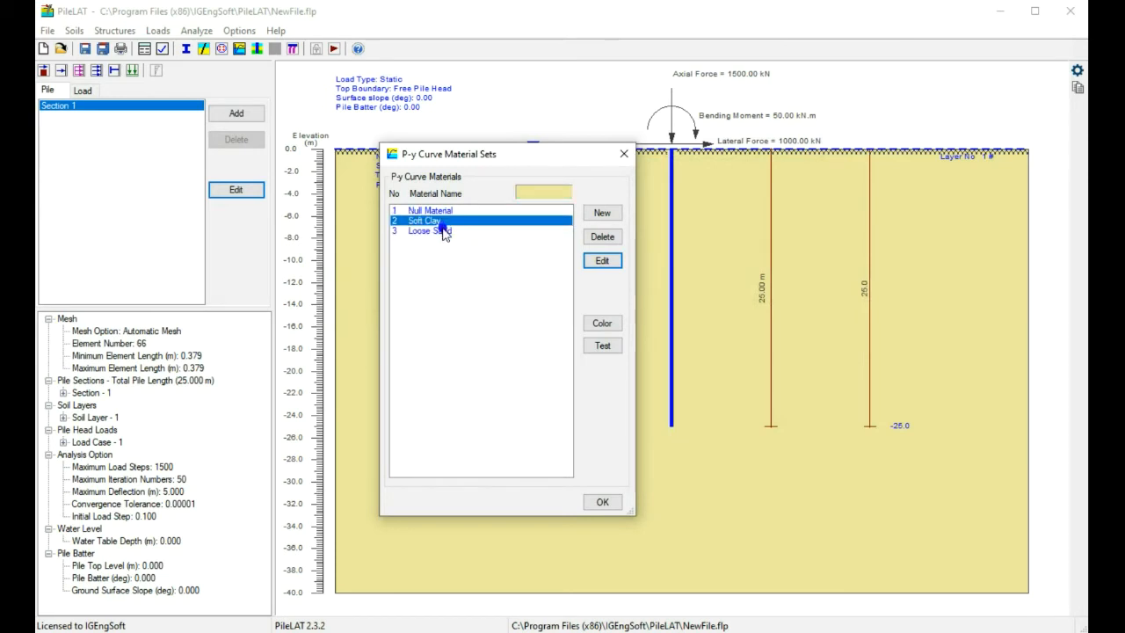
click(446, 231)
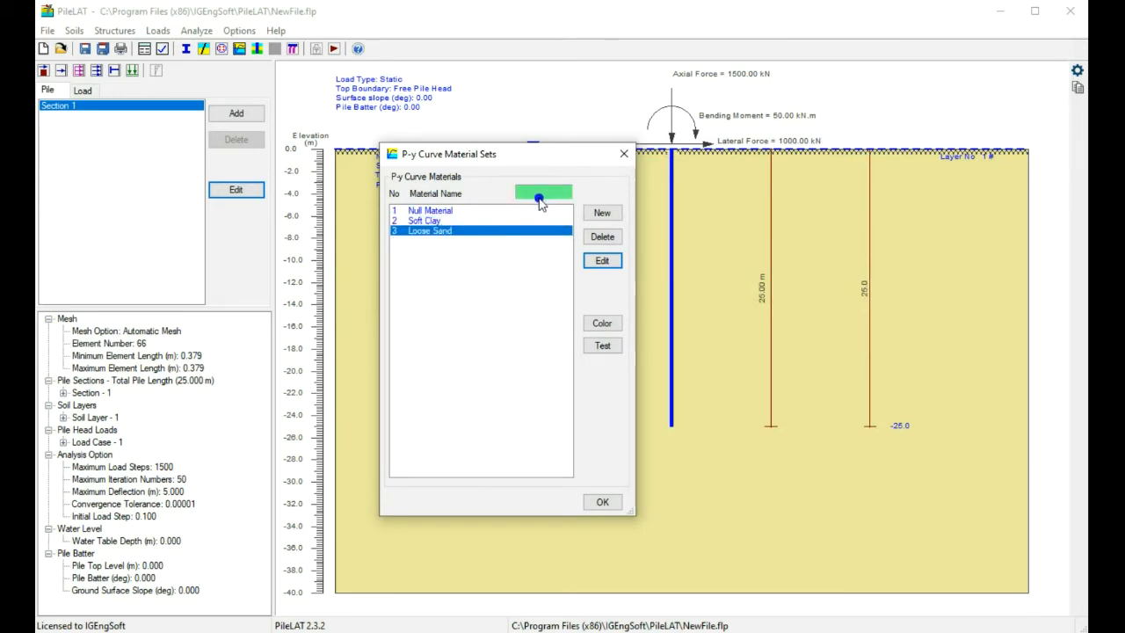
Step: Change the Loose Sand material's display colour to light blue (RGB 132, 193, 255) and accept the p-y curve material sets
click(603, 323)
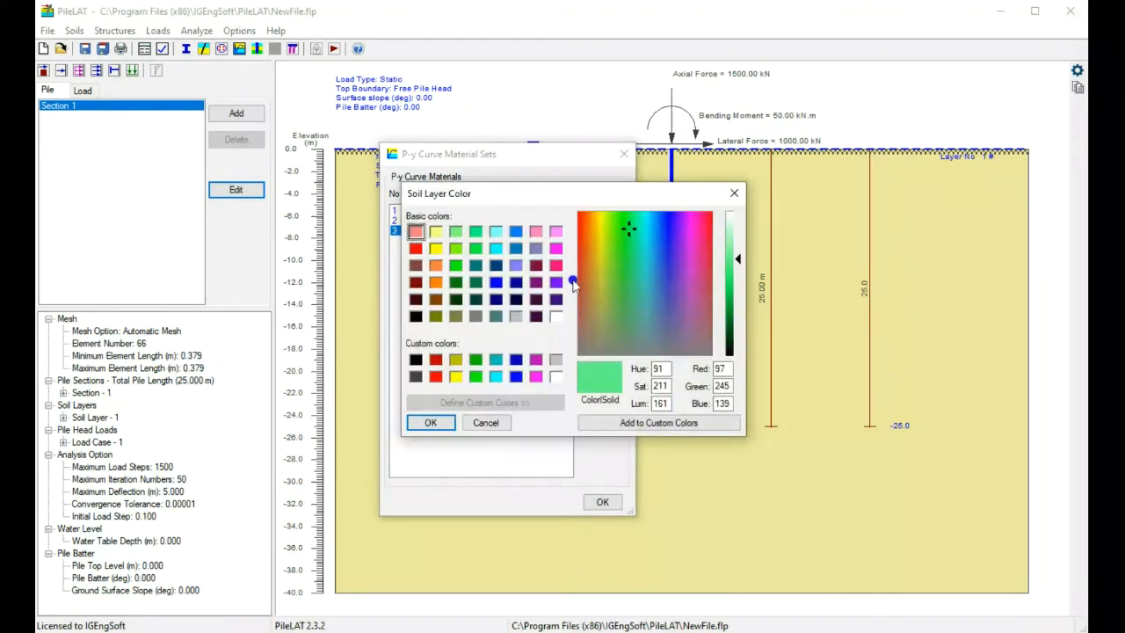
drag(555, 196, 654, 267)
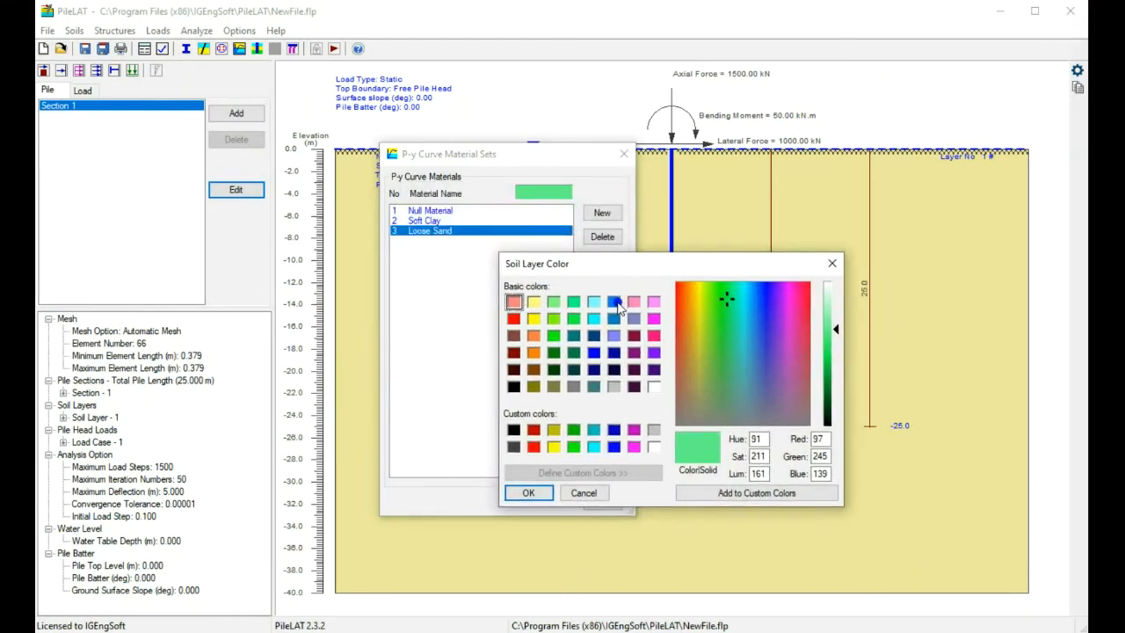
click(613, 302)
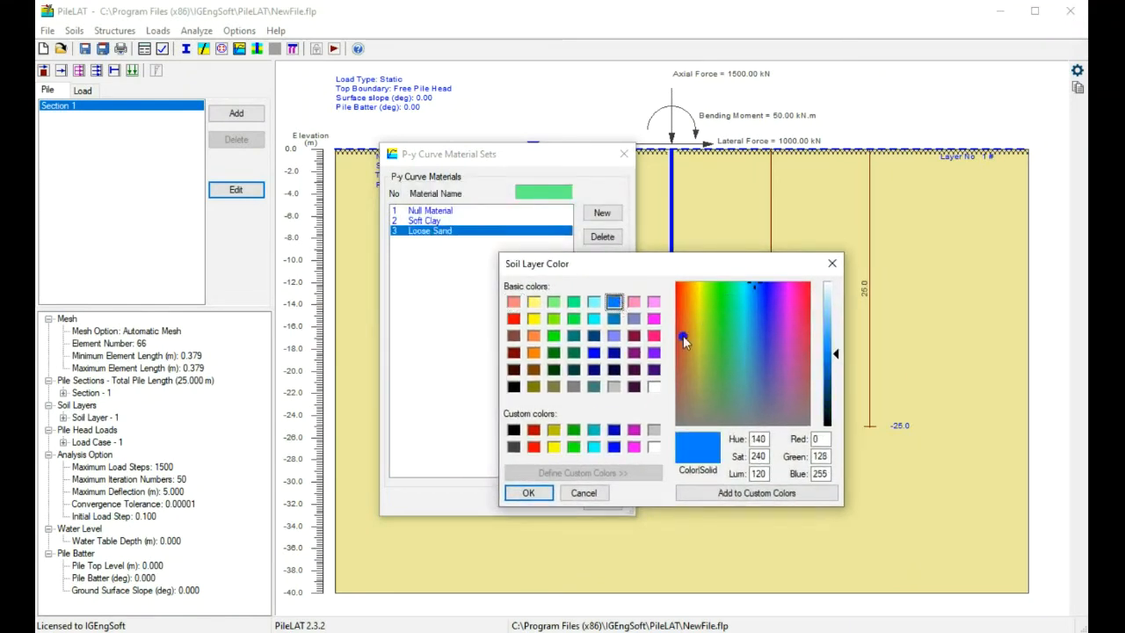
drag(837, 353, 839, 323)
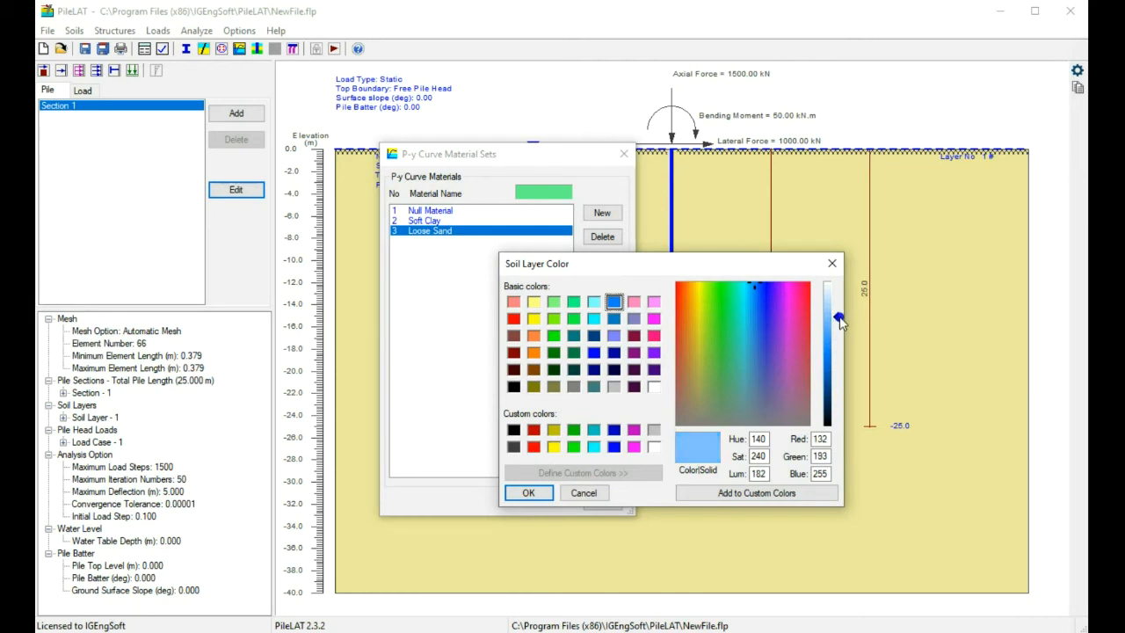
click(526, 492)
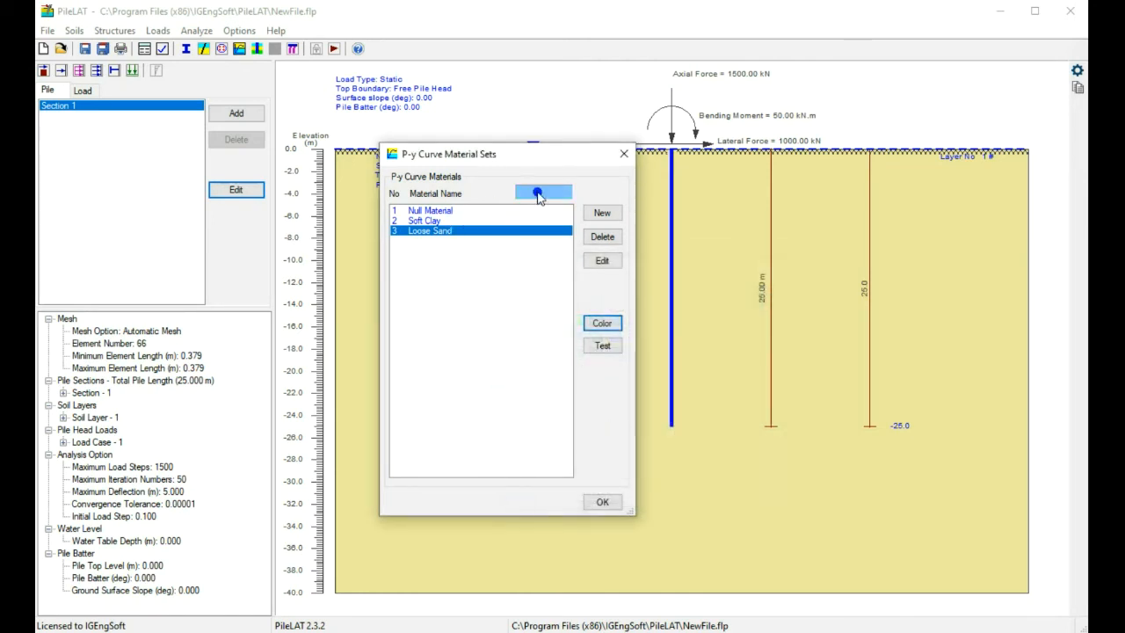
click(600, 503)
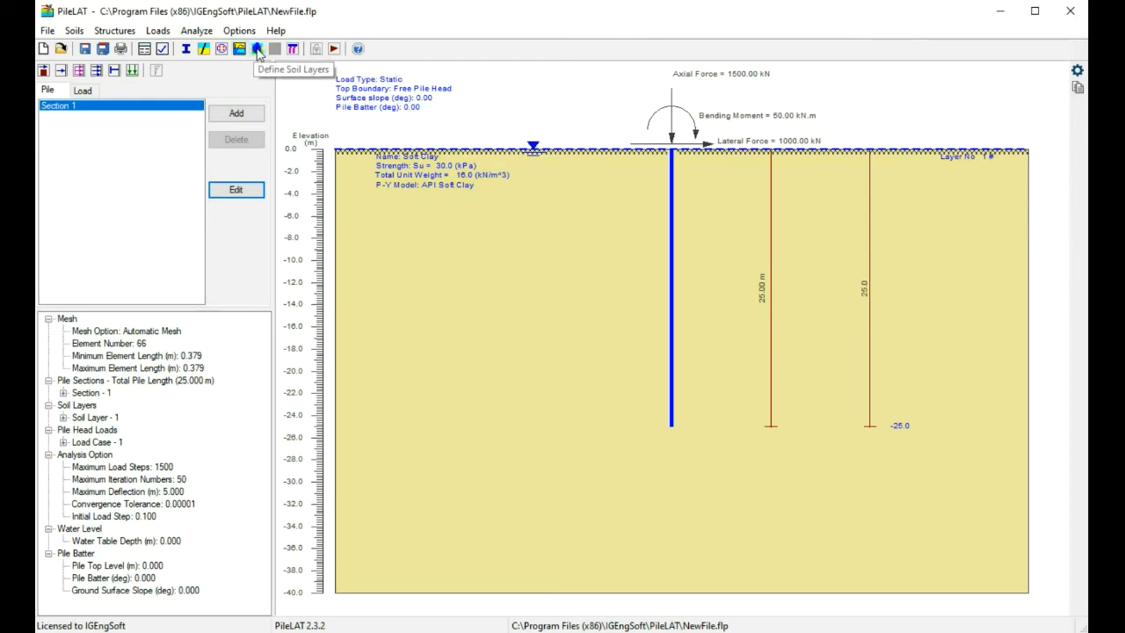
Step: Open the soil layer definition and add two more layers beneath the existing Soft Clay layer
click(257, 49)
drag(432, 146, 383, 208)
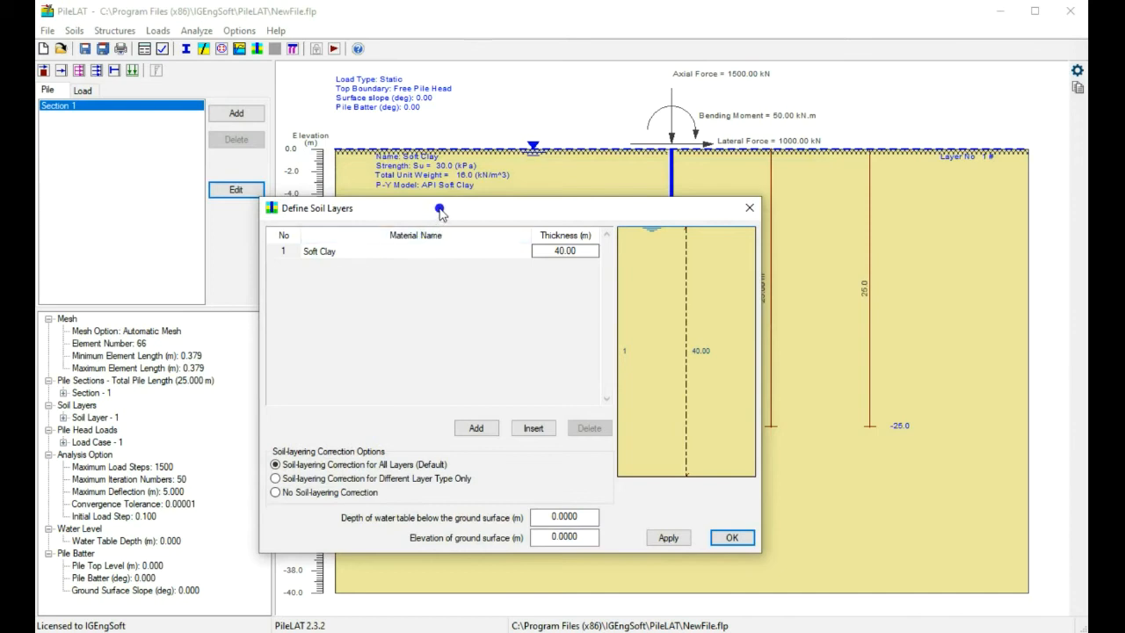
drag(440, 211, 429, 211)
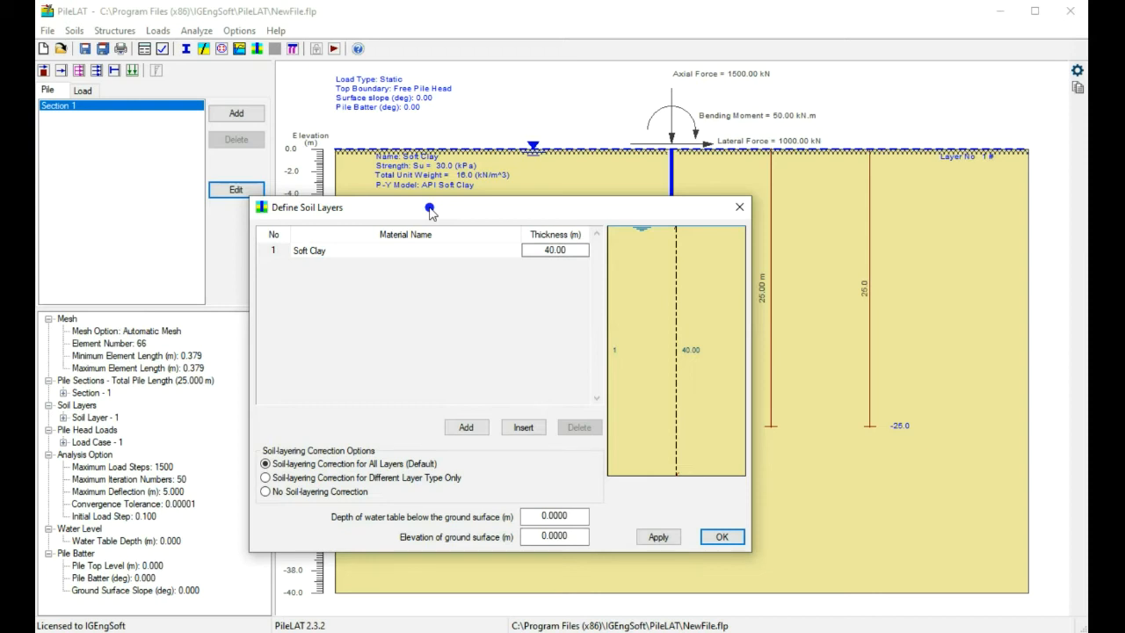
click(467, 428)
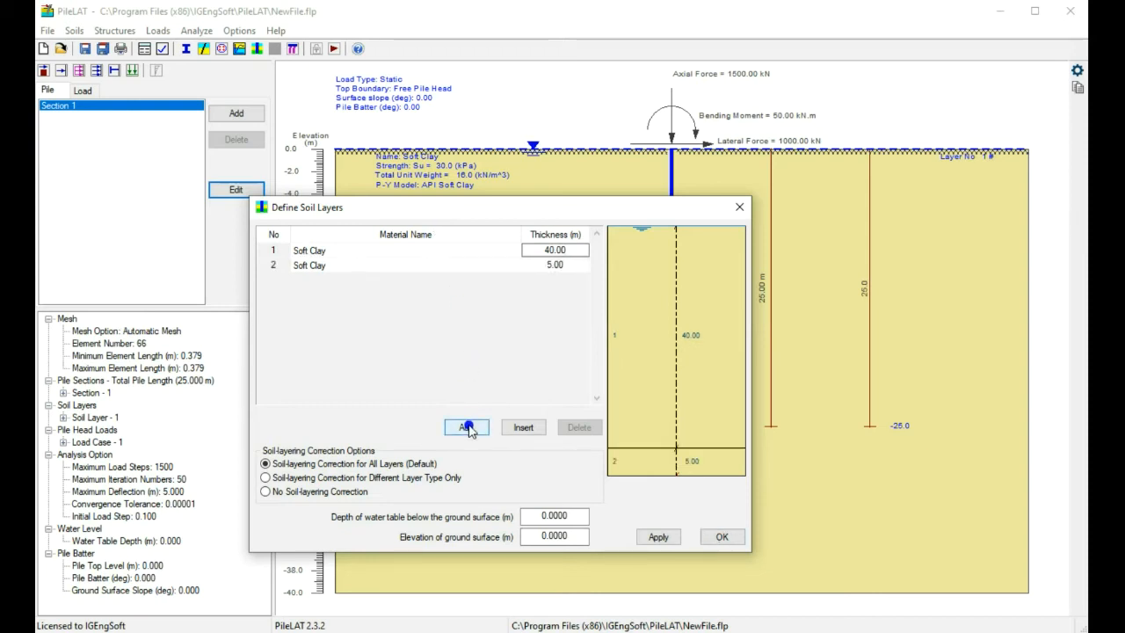
click(466, 428)
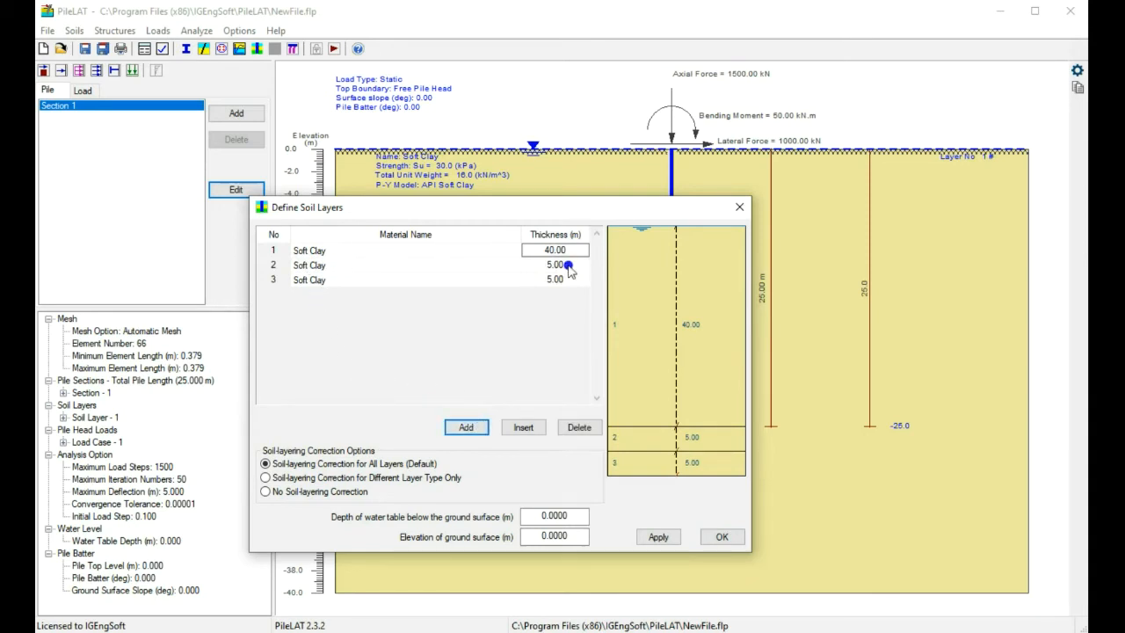
Step: Assign Null Material to soil layer 1 and set its thickness to 5 m
click(455, 254)
click(453, 264)
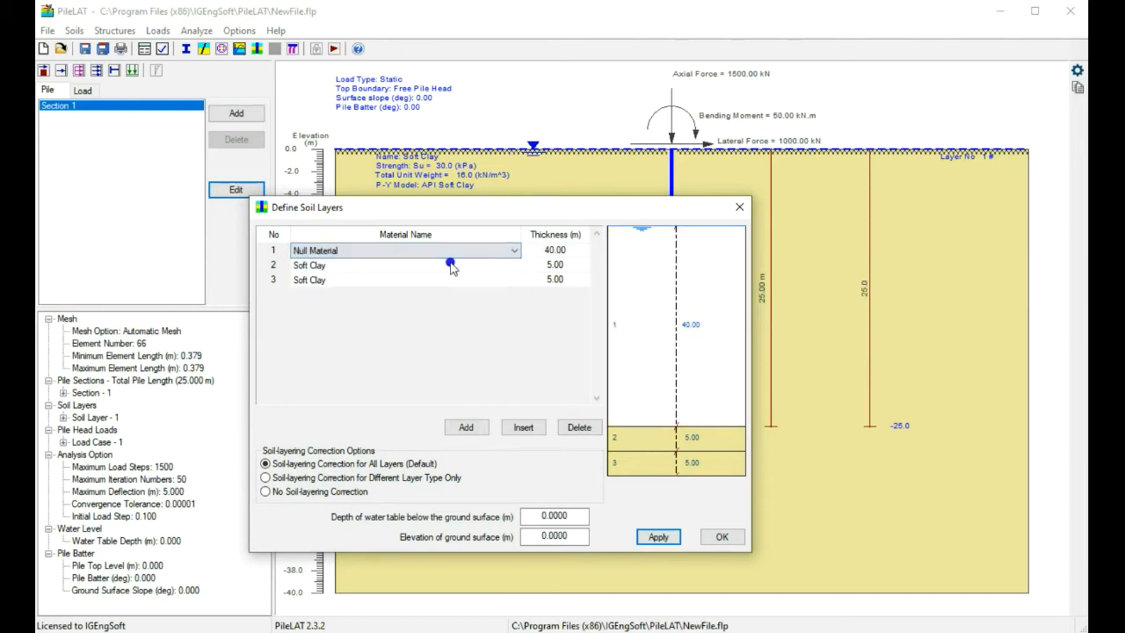
click(567, 251)
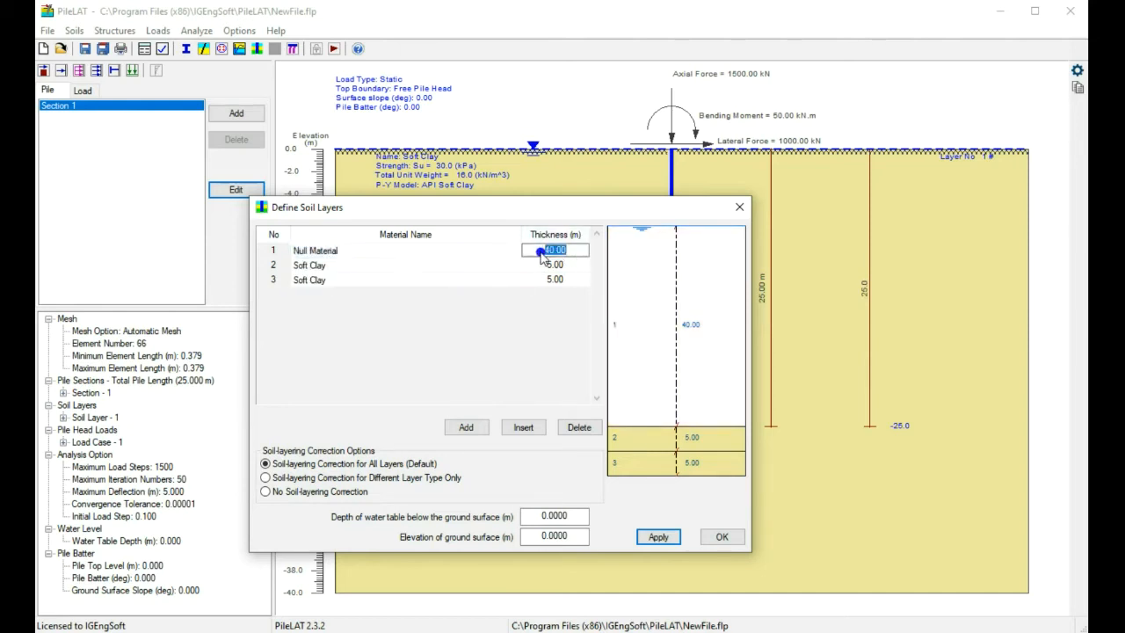
text(5)
key(Return)
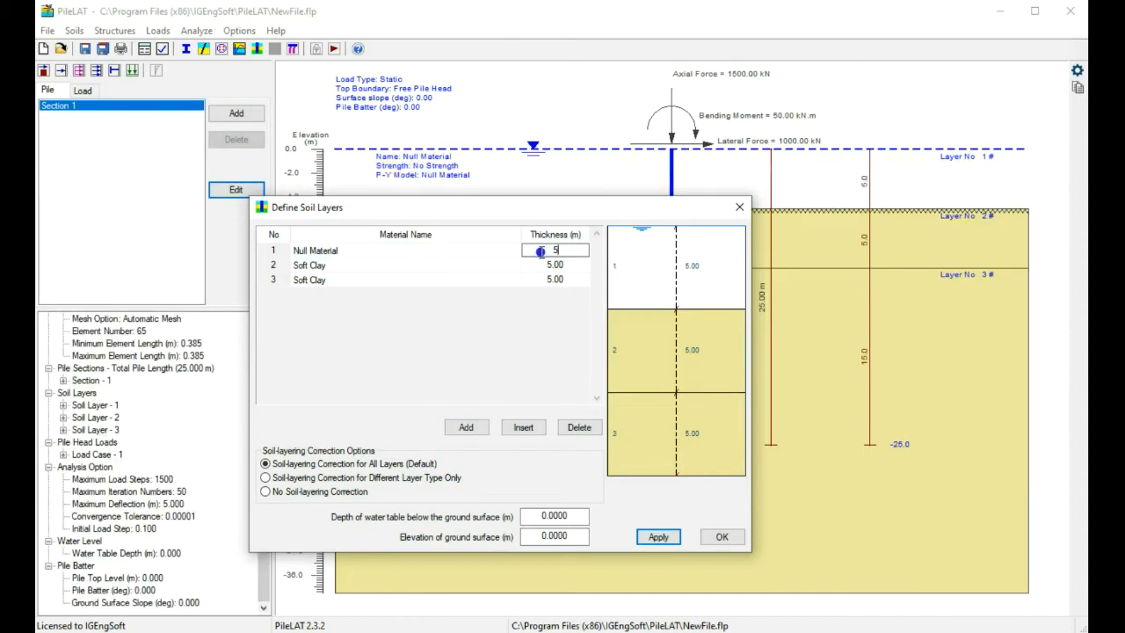
drag(620, 211, 579, 209)
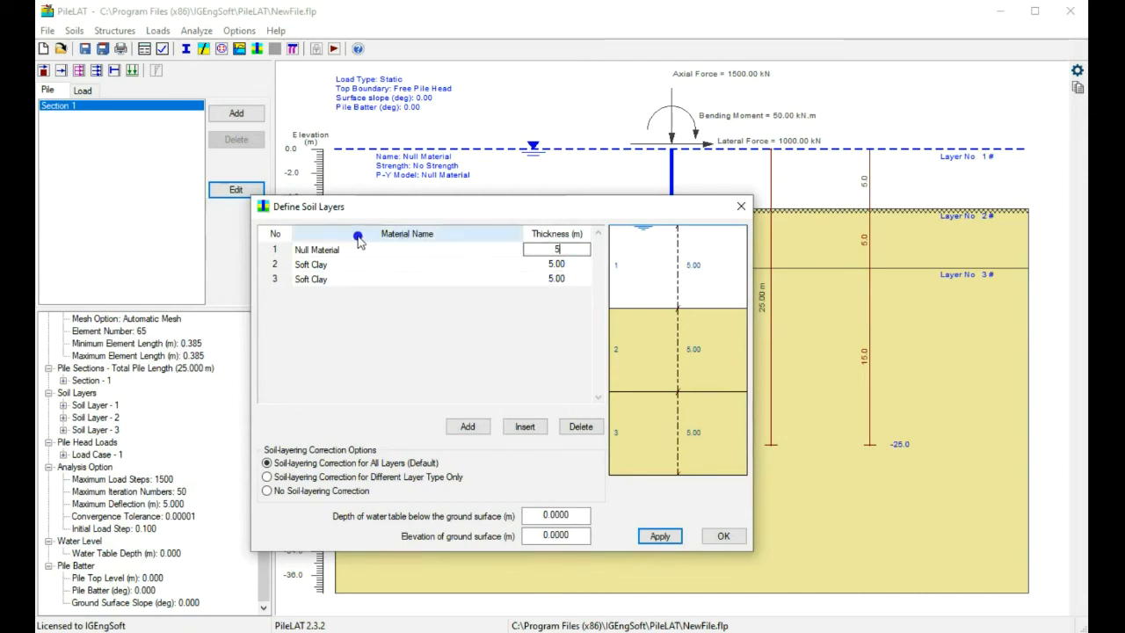
Step: Set the thickness of the Soft Clay in soil layer 2 to 15 m
click(577, 263)
drag(578, 263, 536, 266)
text(15)
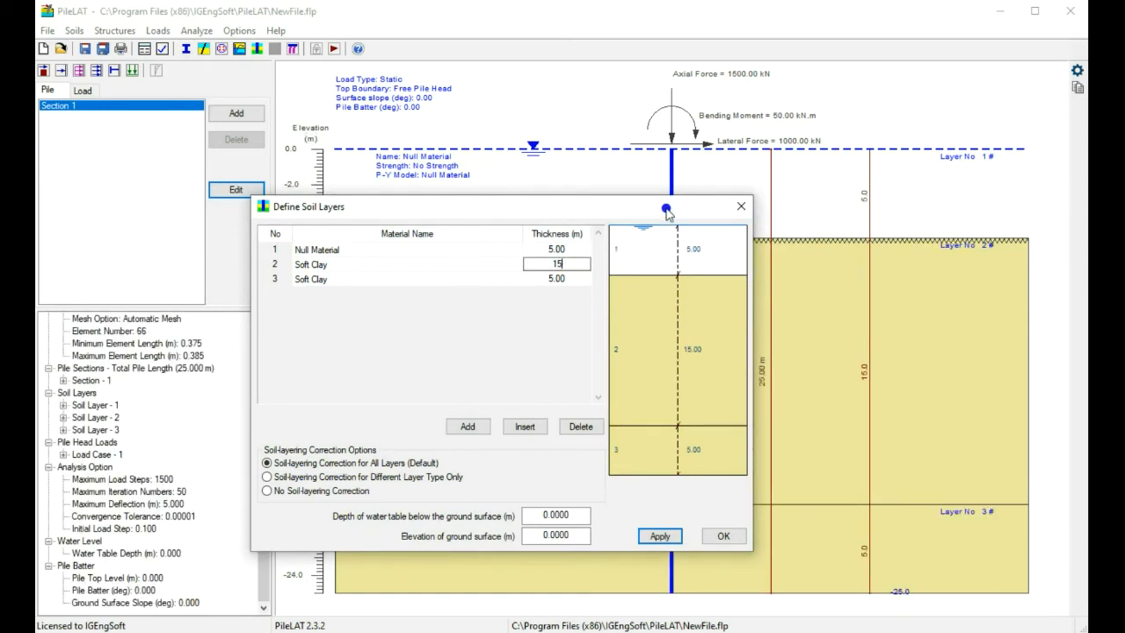
drag(667, 208, 463, 213)
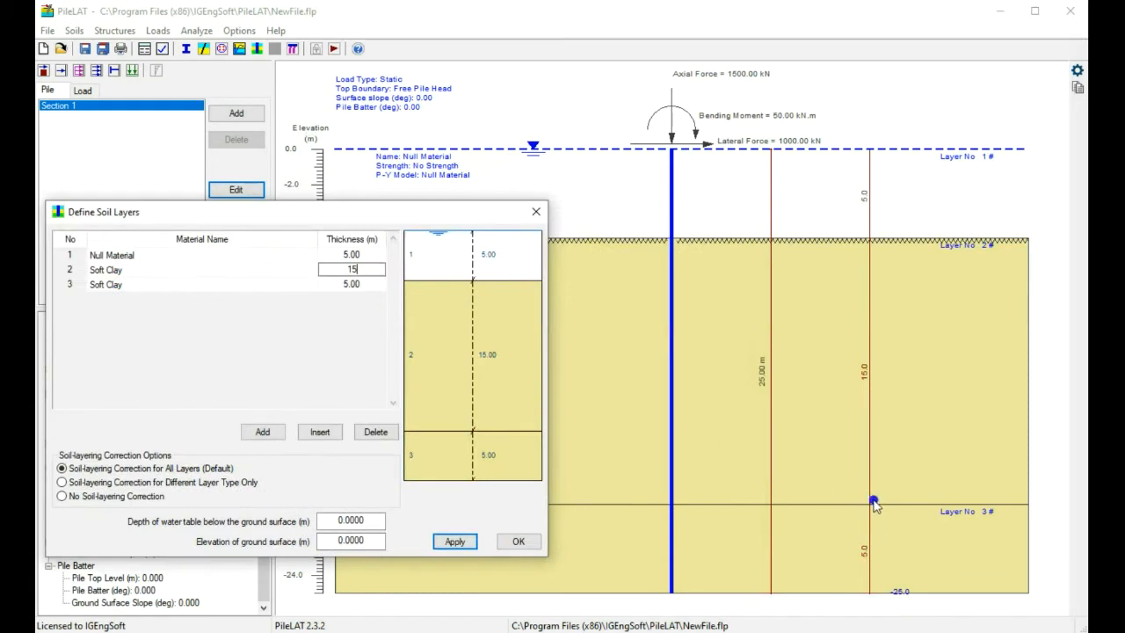
drag(440, 221, 494, 220)
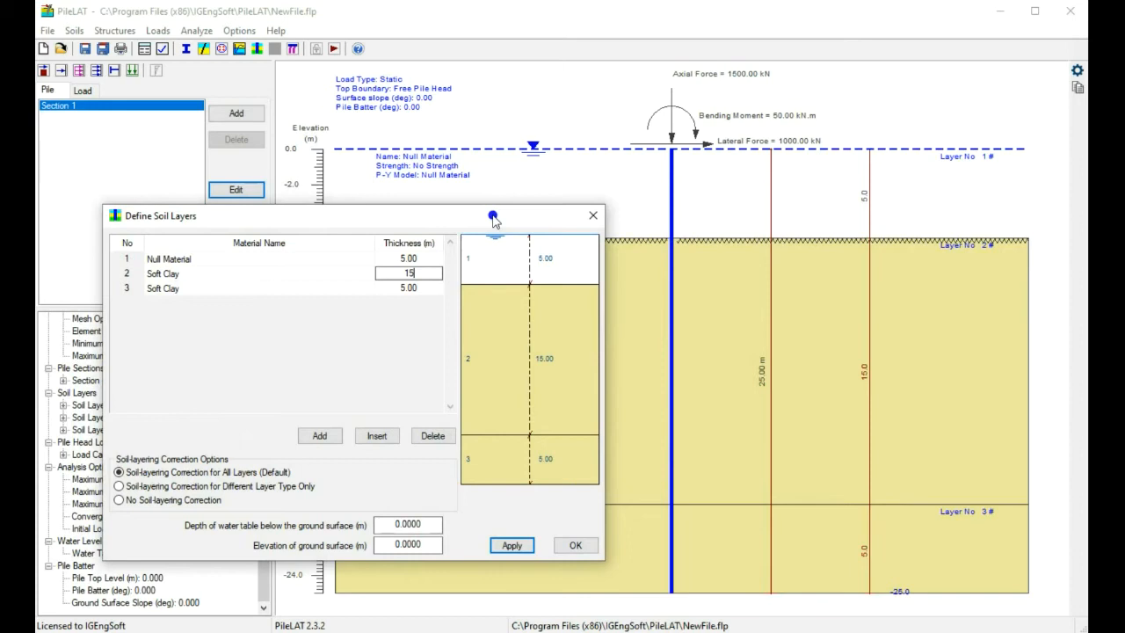
Step: Assign Loose Sand to soil layer 3 and set its thickness to 15 m
click(230, 290)
click(229, 290)
click(172, 322)
click(429, 287)
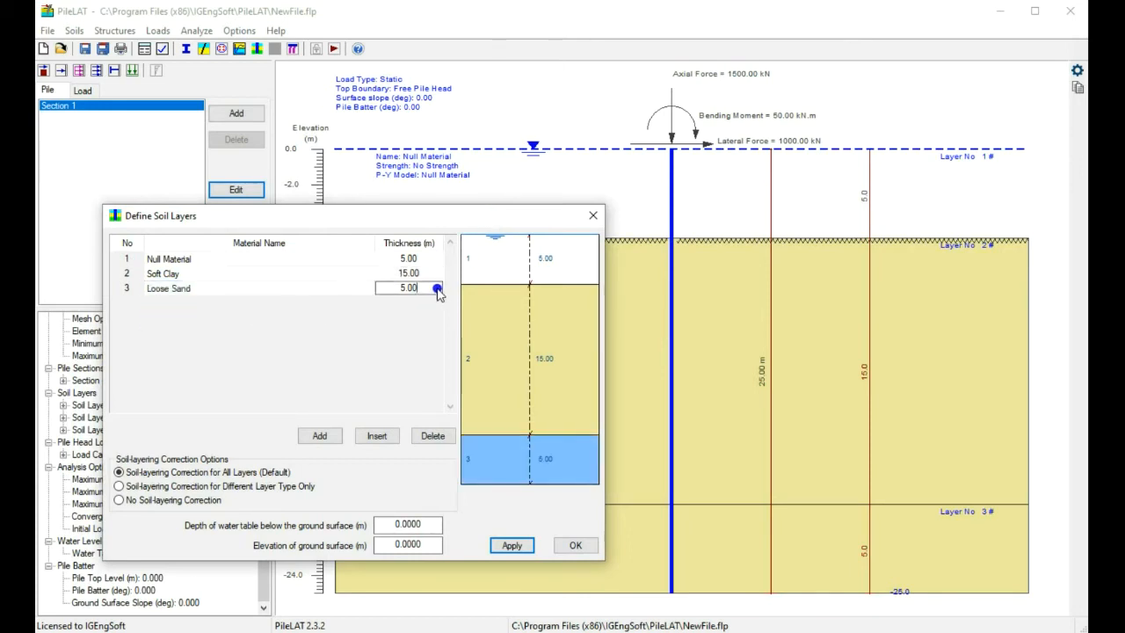
drag(427, 286, 388, 288)
key(BackSpace)
text(15)
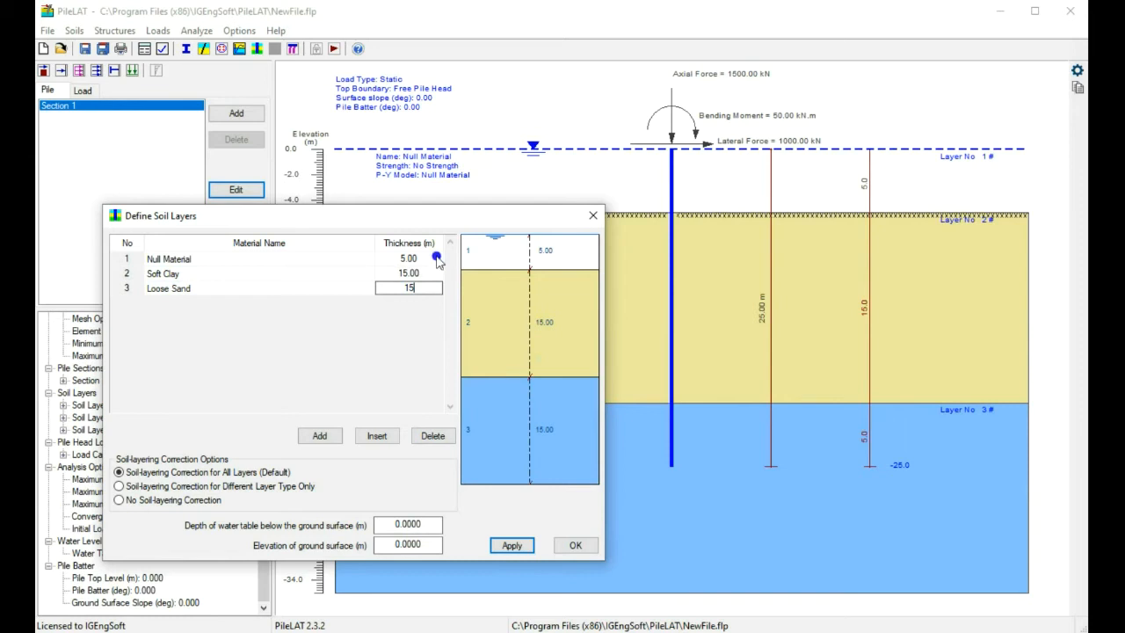
drag(503, 219, 514, 230)
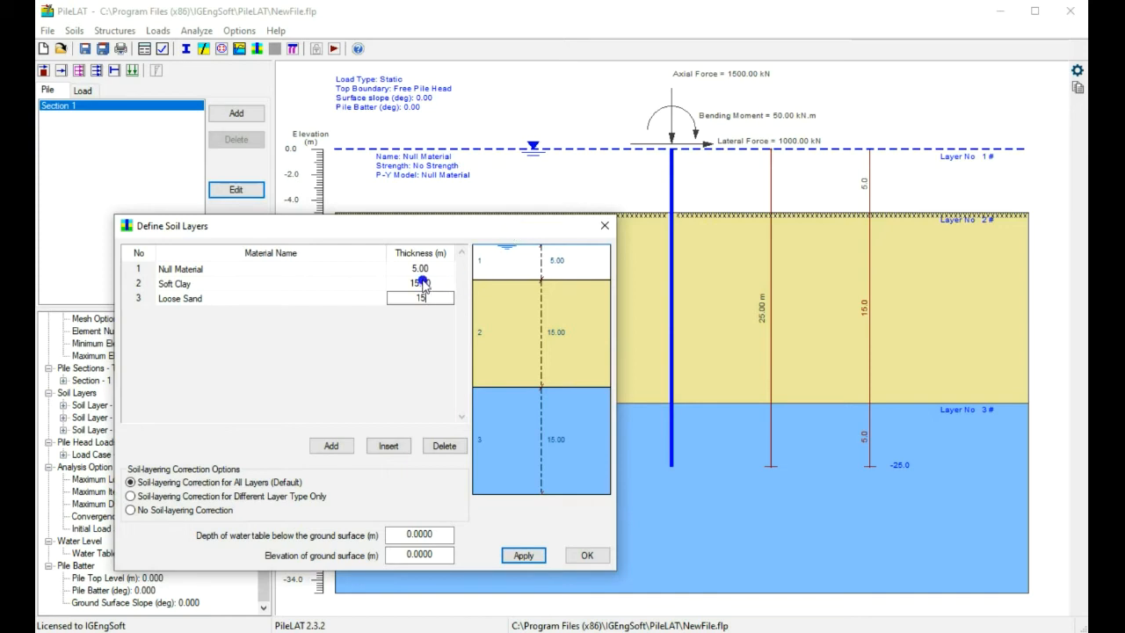
drag(451, 228, 459, 254)
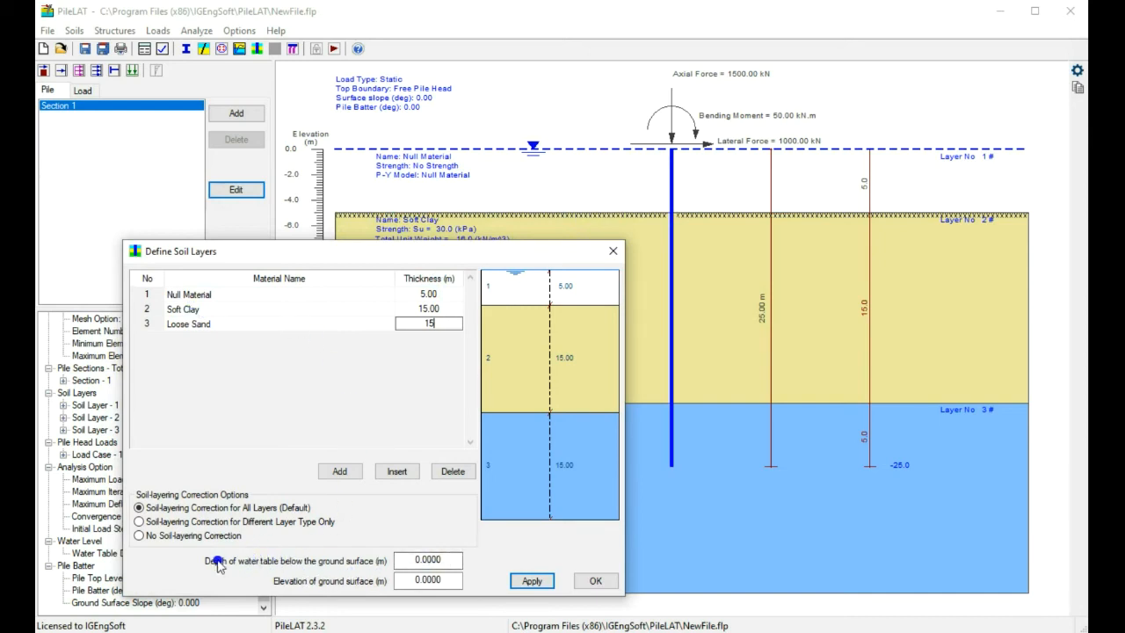
Step: Set the water table depth below the ground surface to 5 m and accept the soil layer definition
click(456, 561)
text(5)
click(393, 560)
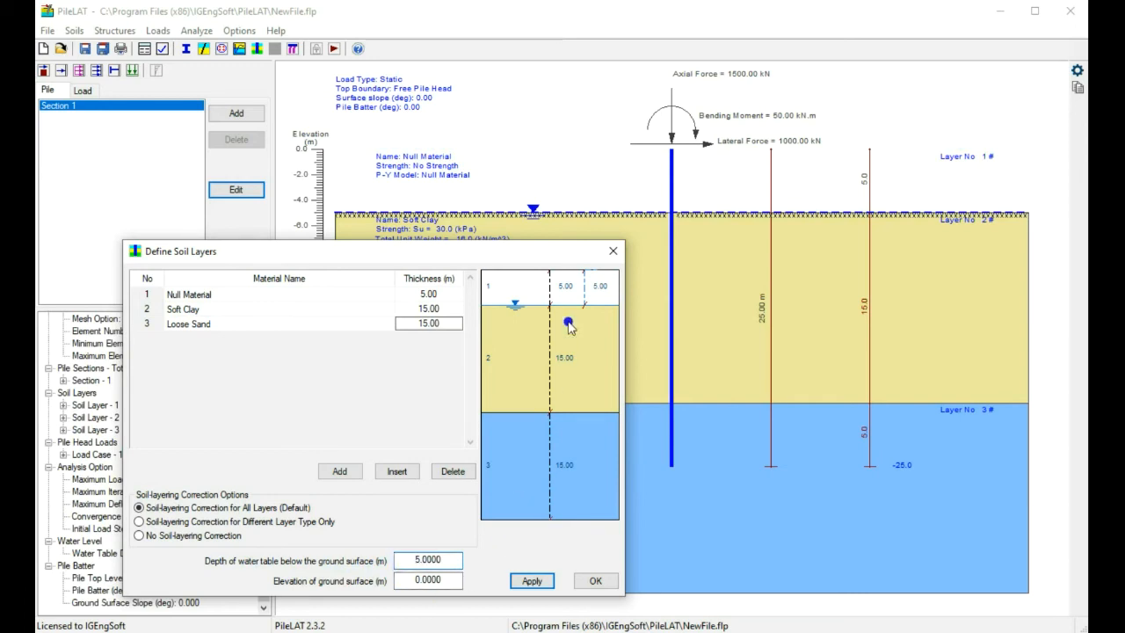
drag(493, 260, 493, 238)
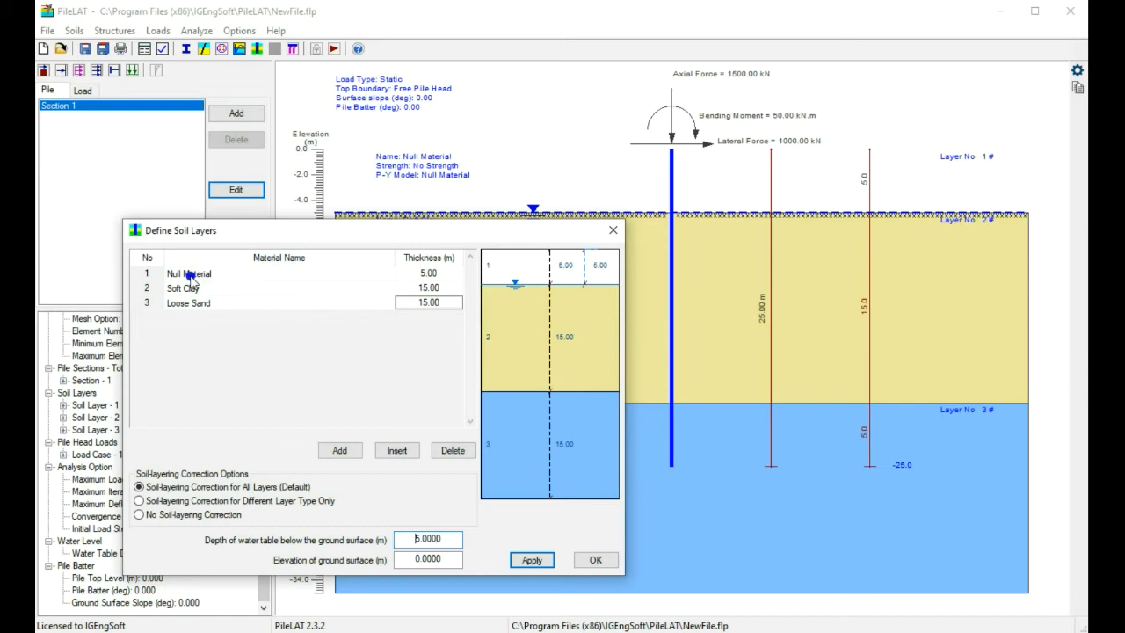
drag(338, 240, 315, 239)
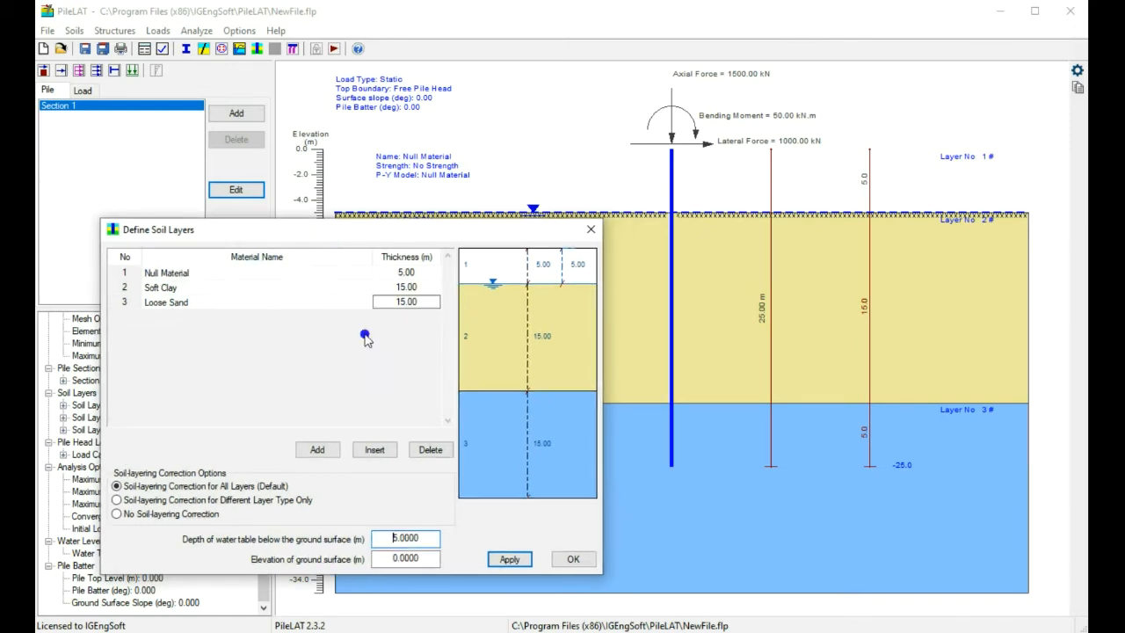
click(568, 559)
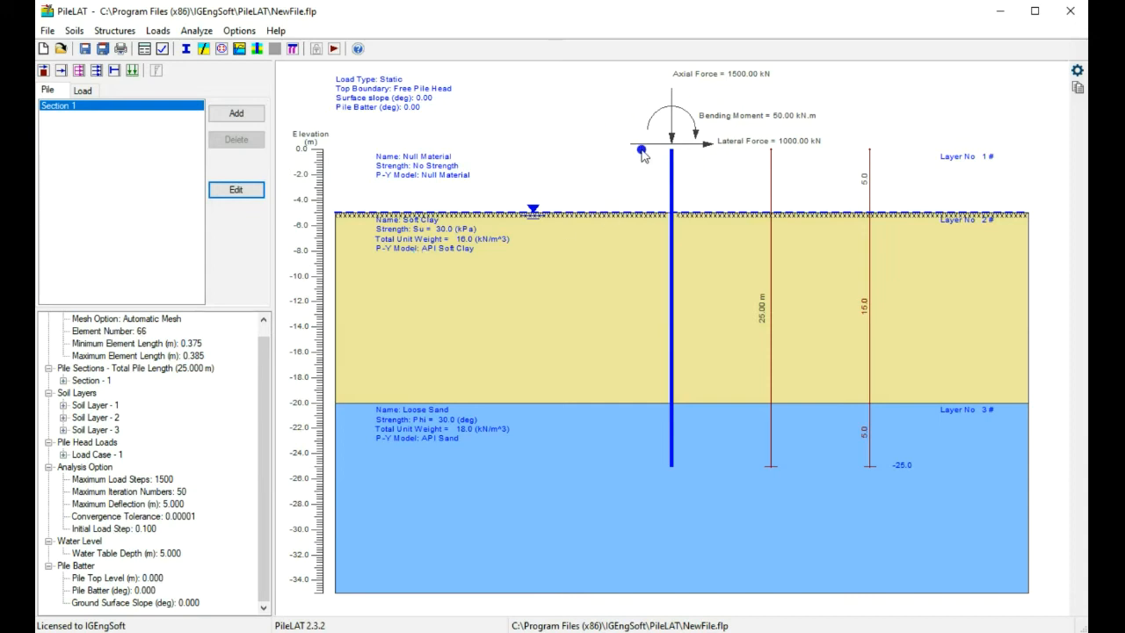
Step: Open the pile head load definition
click(850, 631)
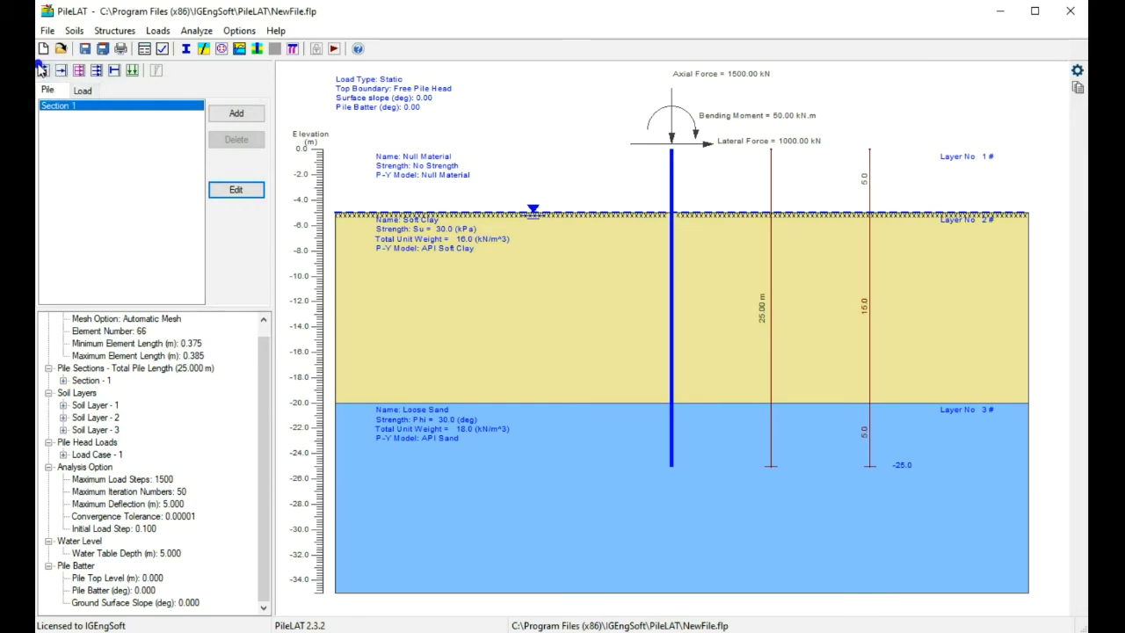
click(43, 70)
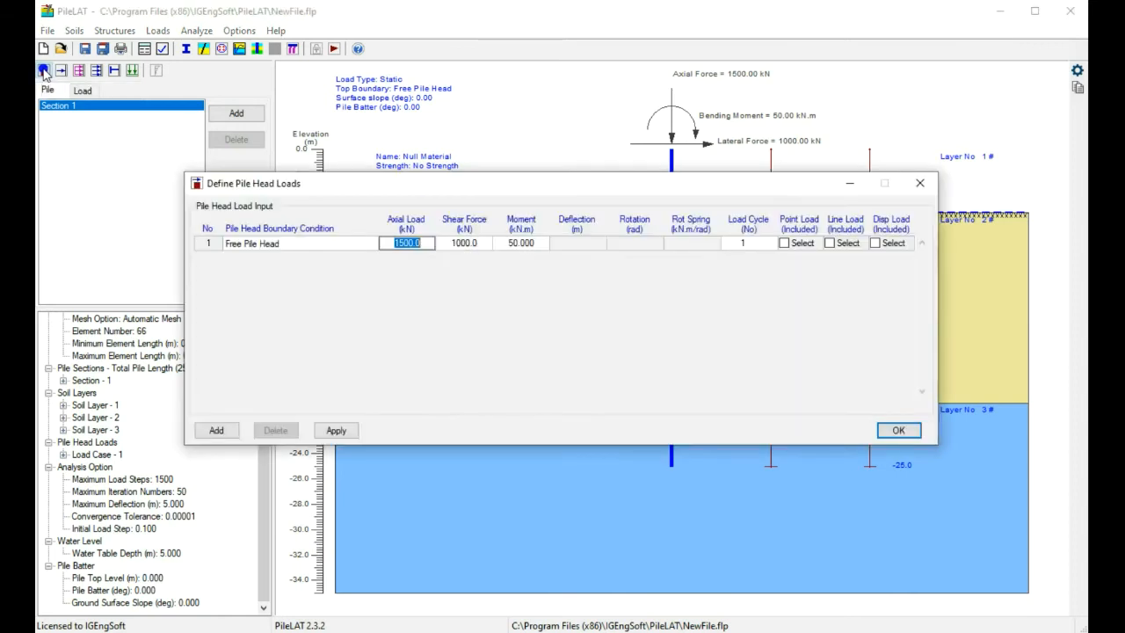
drag(407, 190, 412, 199)
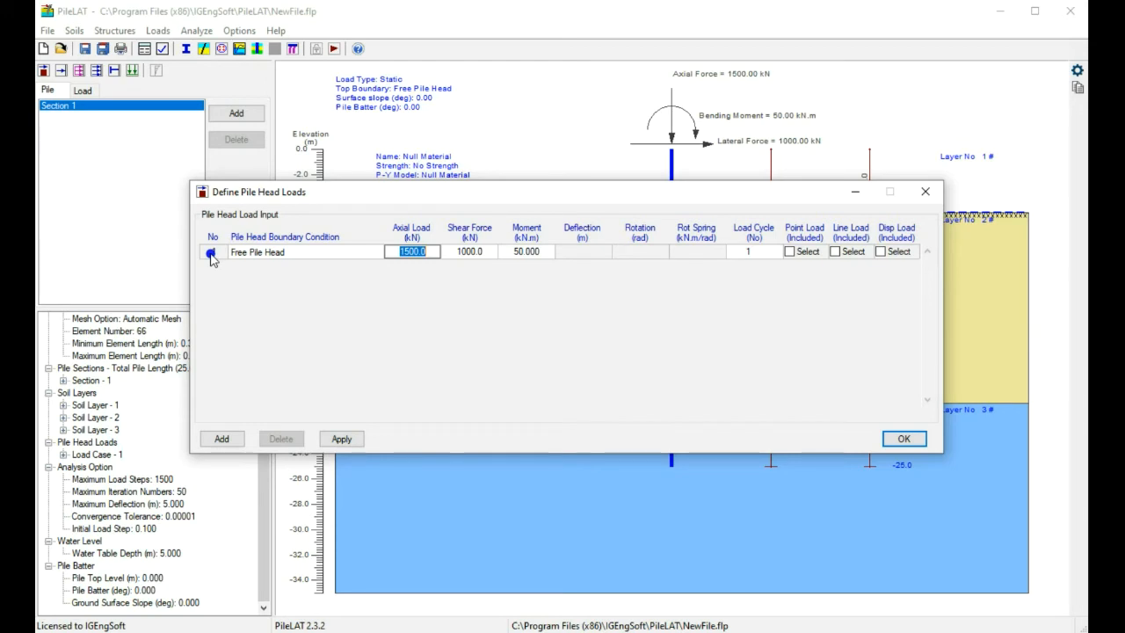
Step: Add three more load cases to the pile head loads
click(219, 440)
click(220, 439)
click(220, 439)
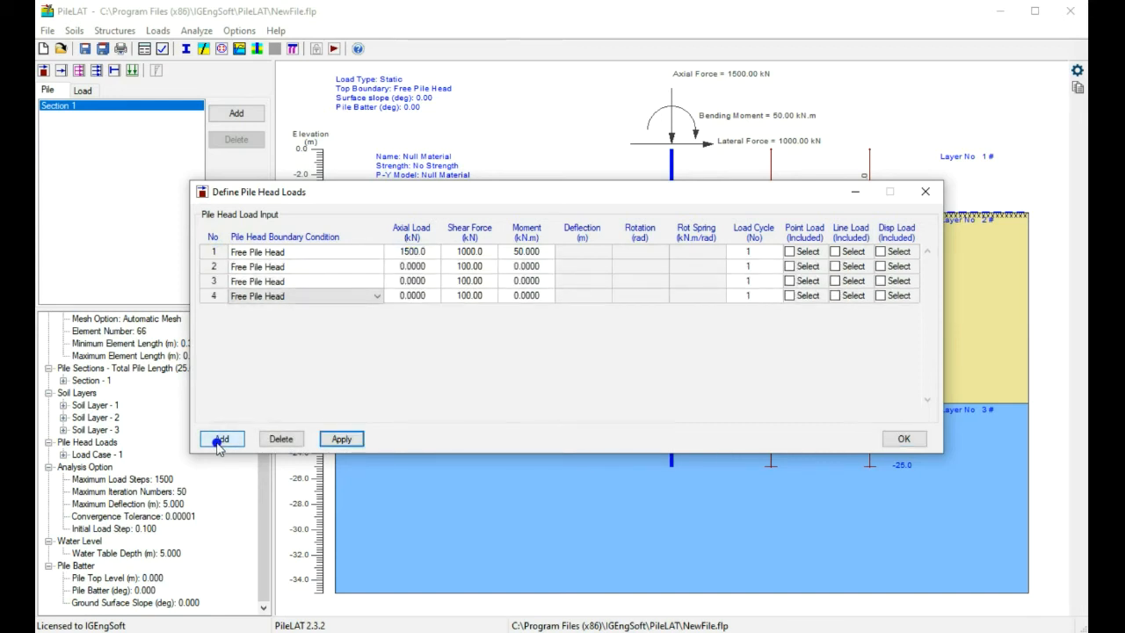
Step: Delete the three added pile head load cases, keeping only the first one
click(212, 296)
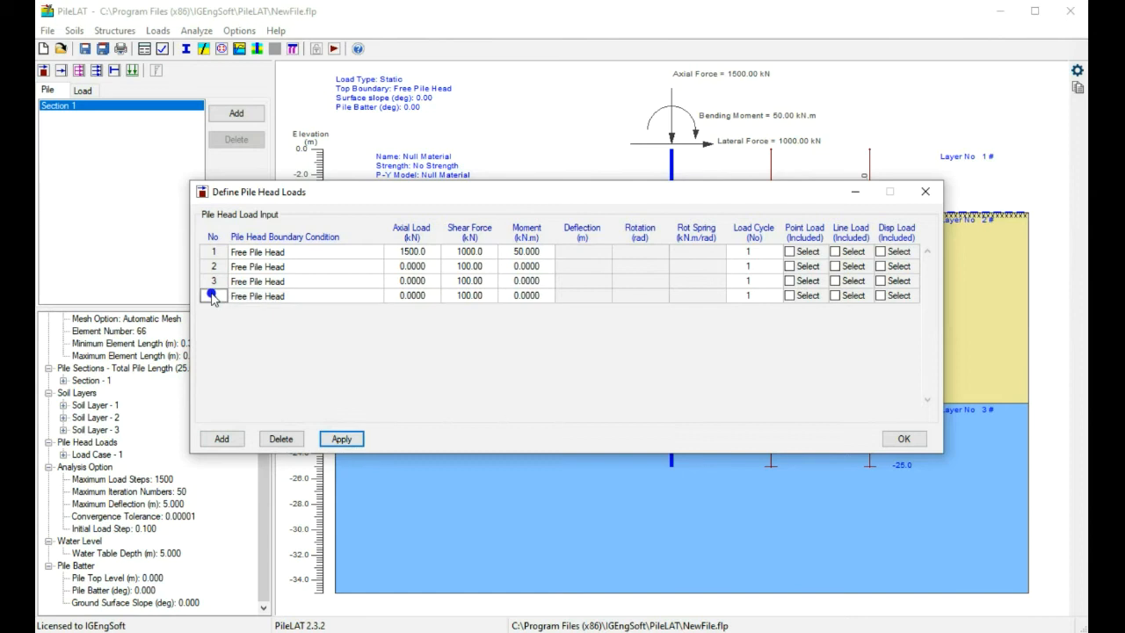
click(279, 439)
click(278, 441)
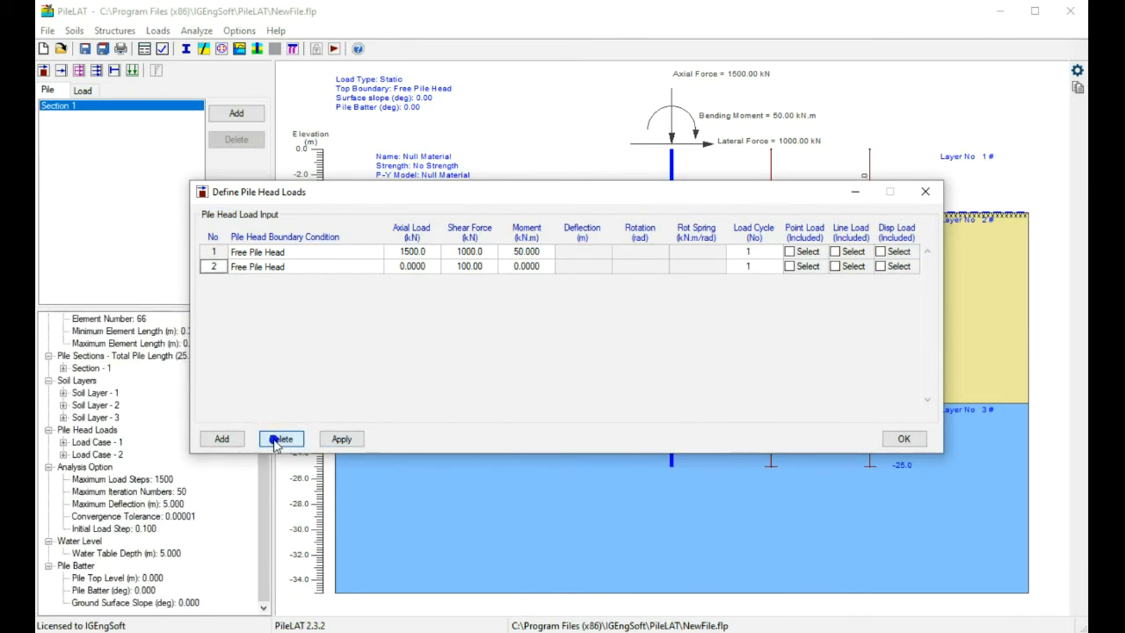
click(278, 440)
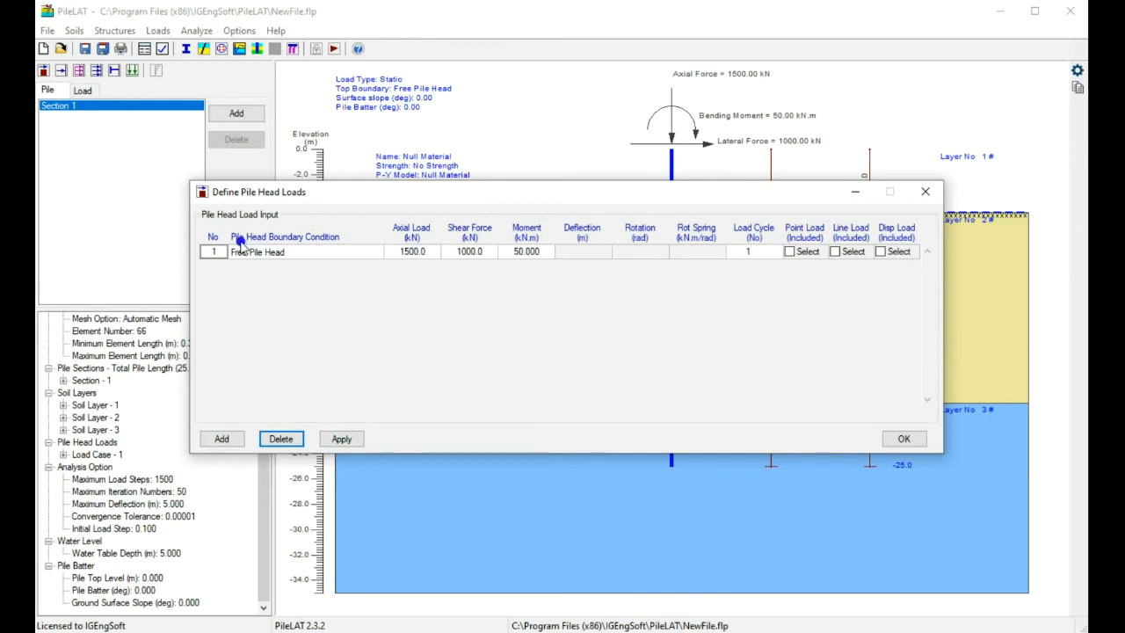
Step: Choose Free Pile Head as the pile head boundary condition of load case 1
click(325, 252)
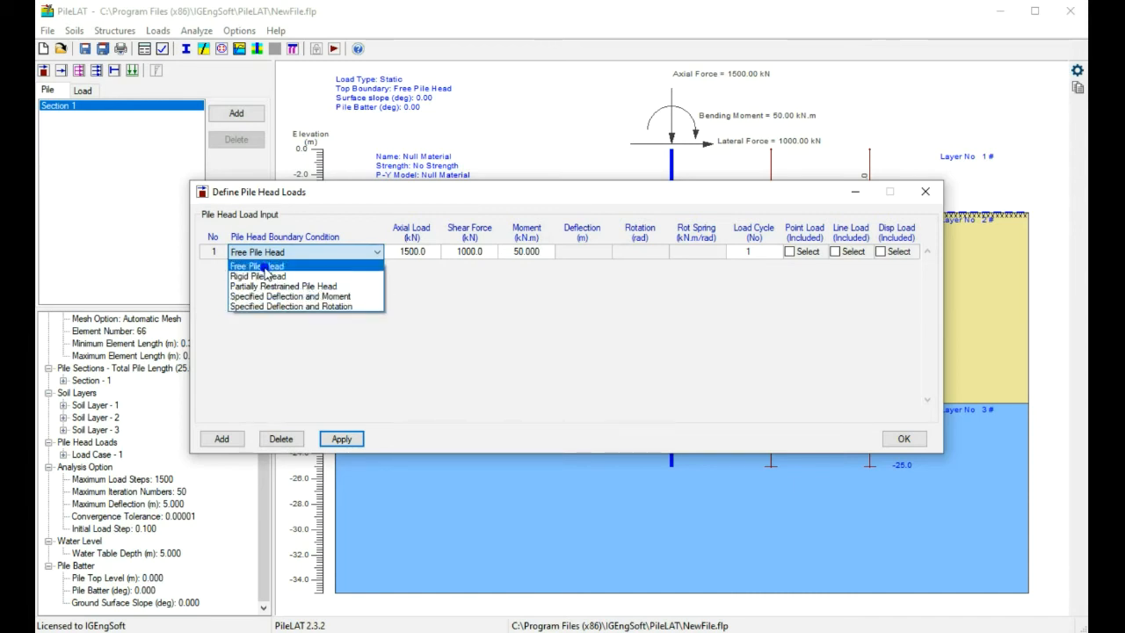
click(264, 267)
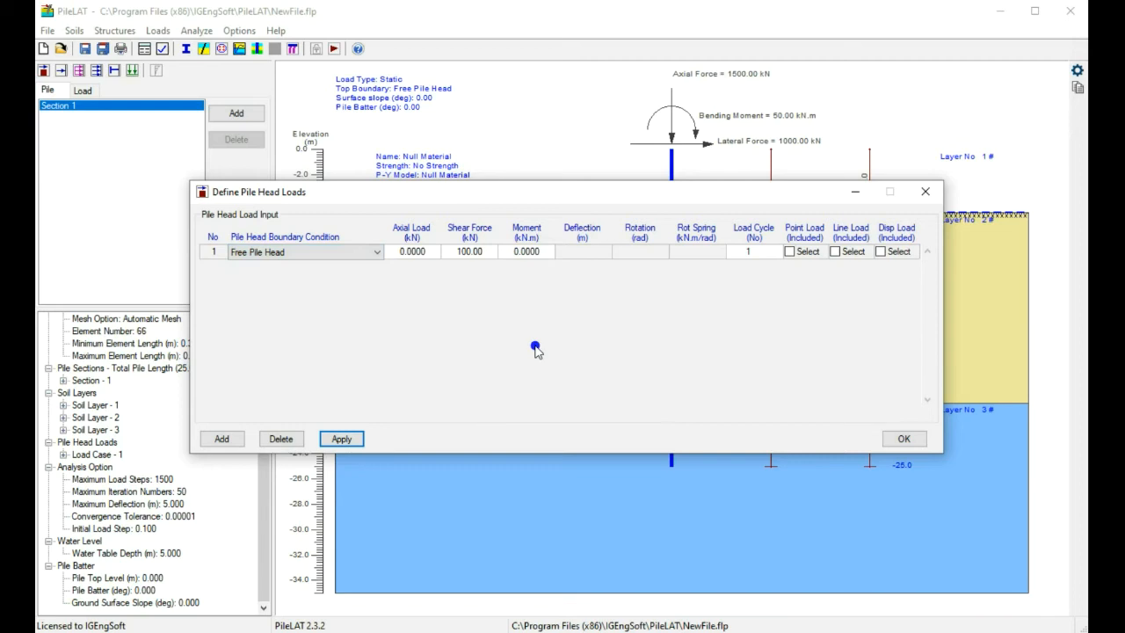
drag(509, 196, 522, 263)
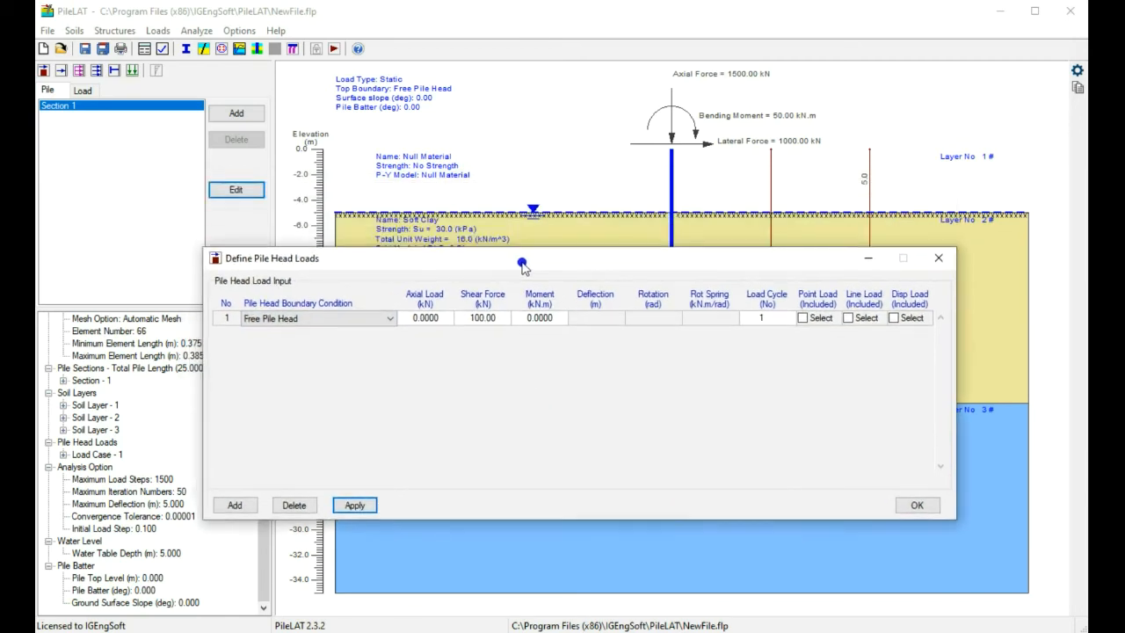
Step: Set the axial load to 500 kN and the shear force to 500 kN for load case 1
click(445, 321)
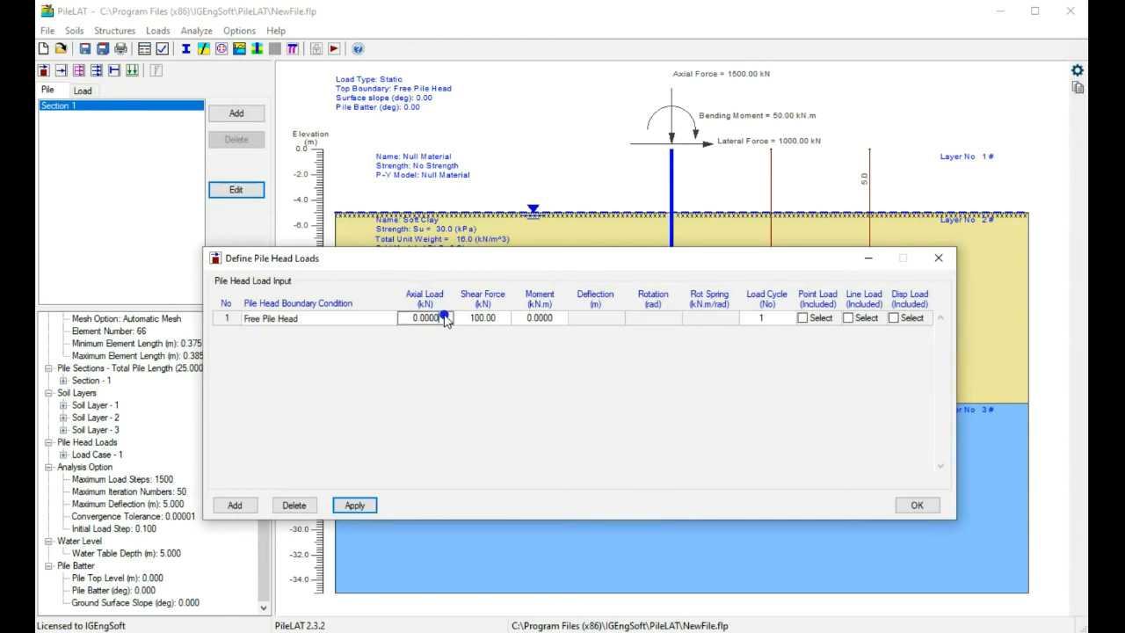
click(408, 319)
text(500)
click(502, 318)
double_click(503, 317)
text(500)
key(Return)
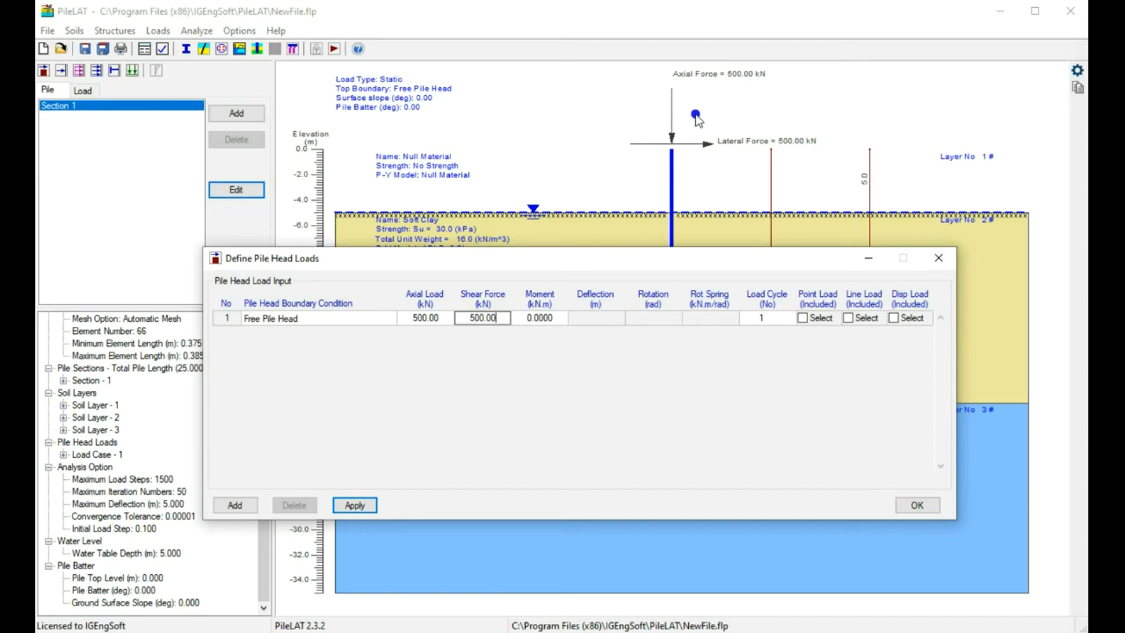
Step: Set the pile head moment of load case 1 to 50 kN.m and accept the pile head loads
click(555, 317)
drag(556, 317, 514, 318)
text(50.0)
key(Return)
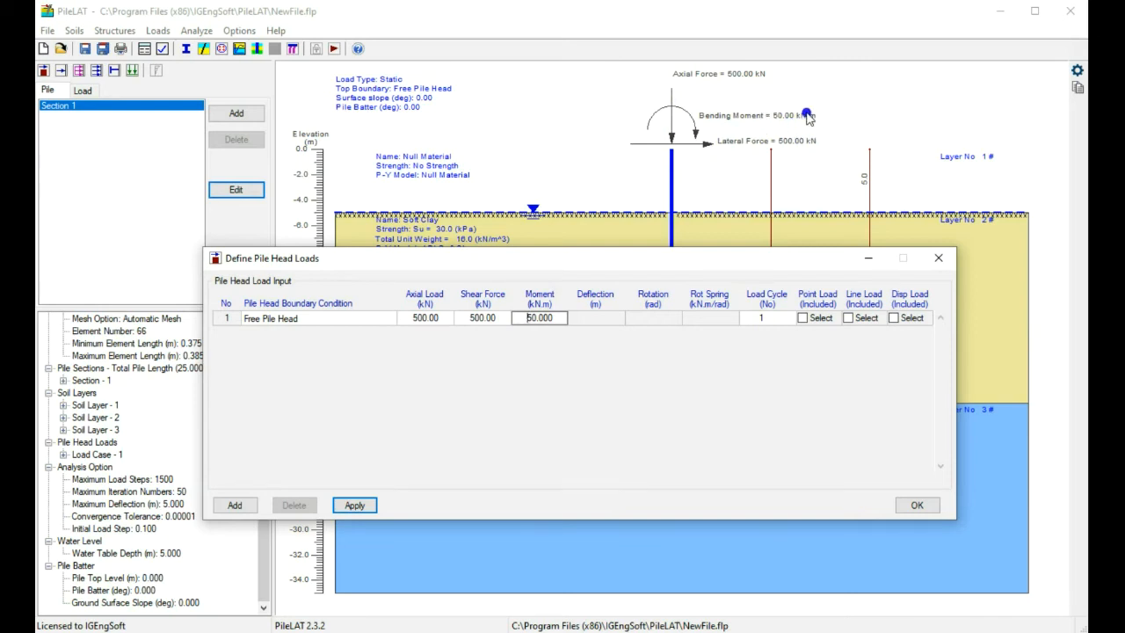
click(769, 322)
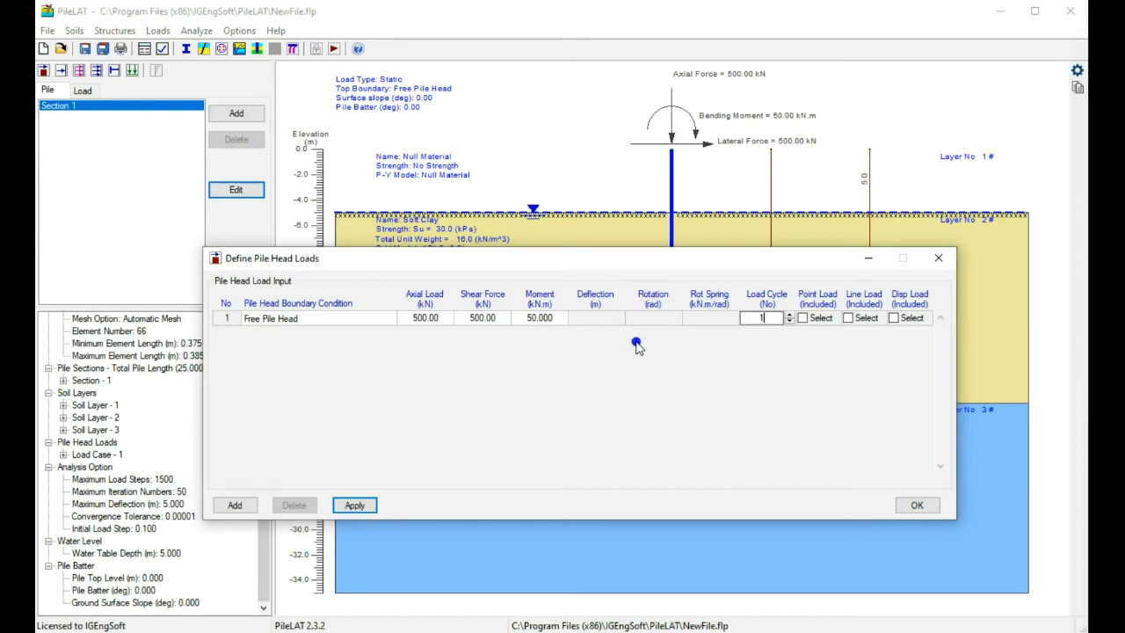
click(914, 510)
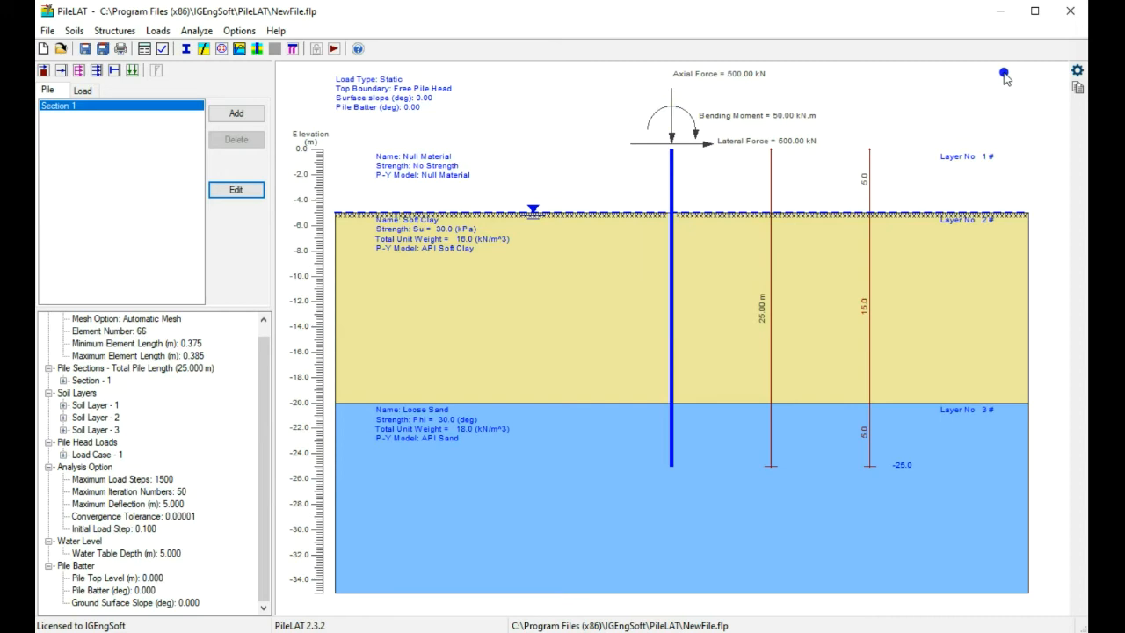
Step: Turn on the pile mesh in the display options of the model view
click(1076, 72)
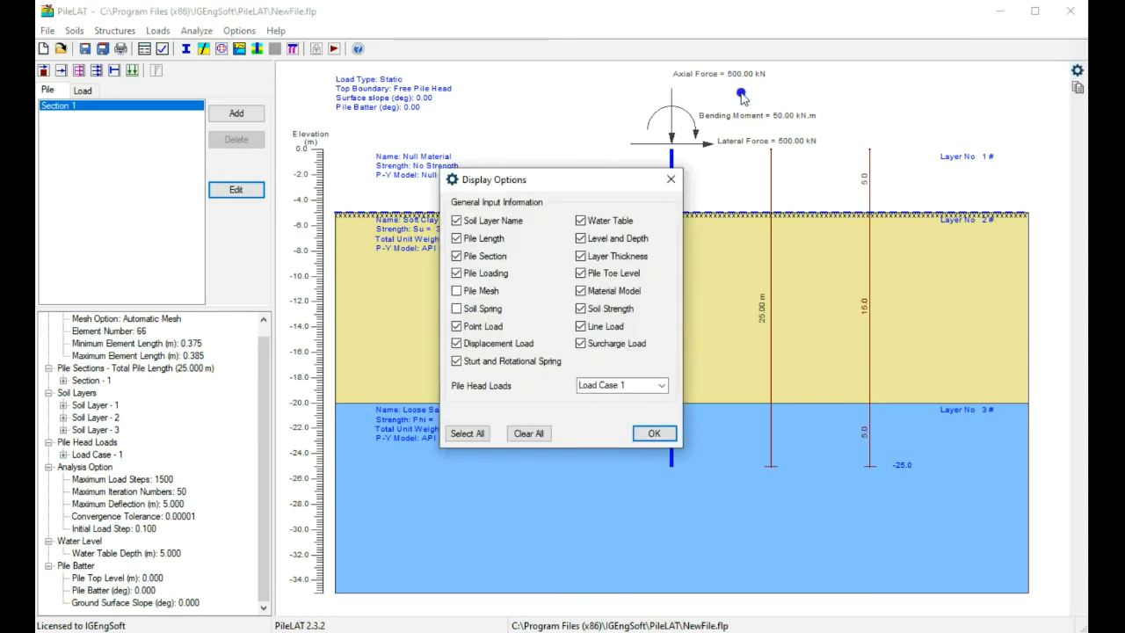
drag(585, 172, 454, 177)
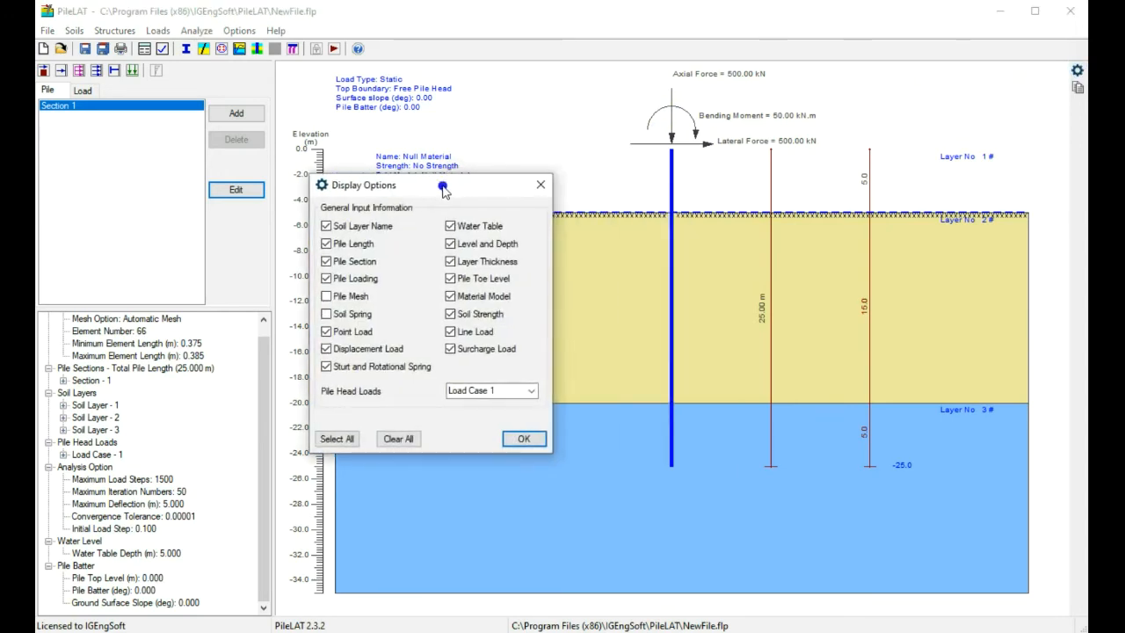
click(338, 298)
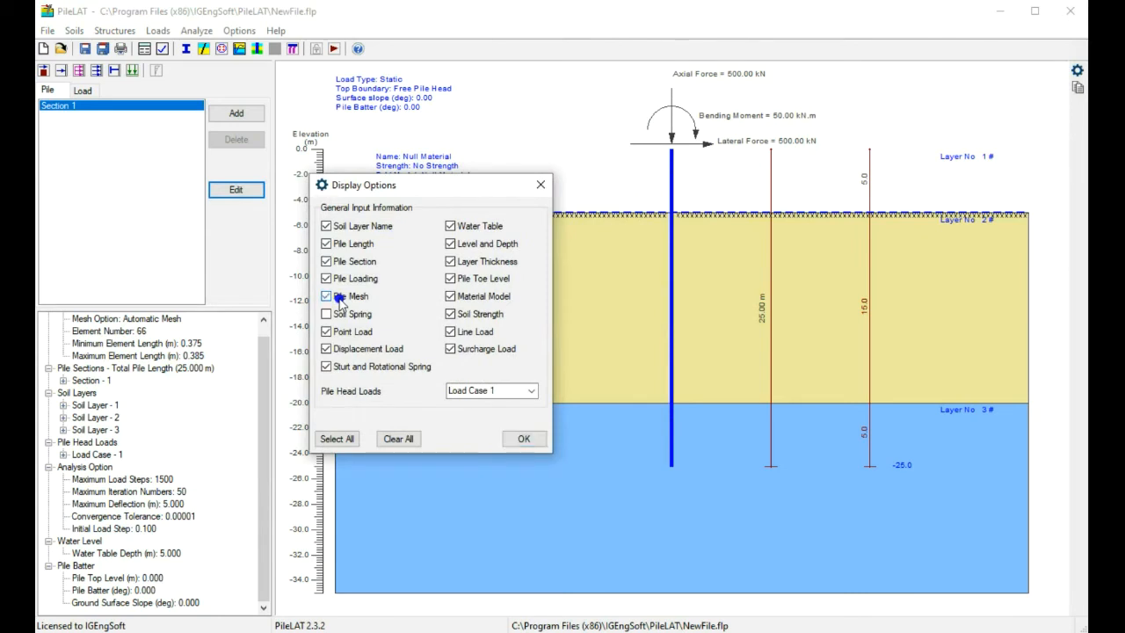
click(519, 441)
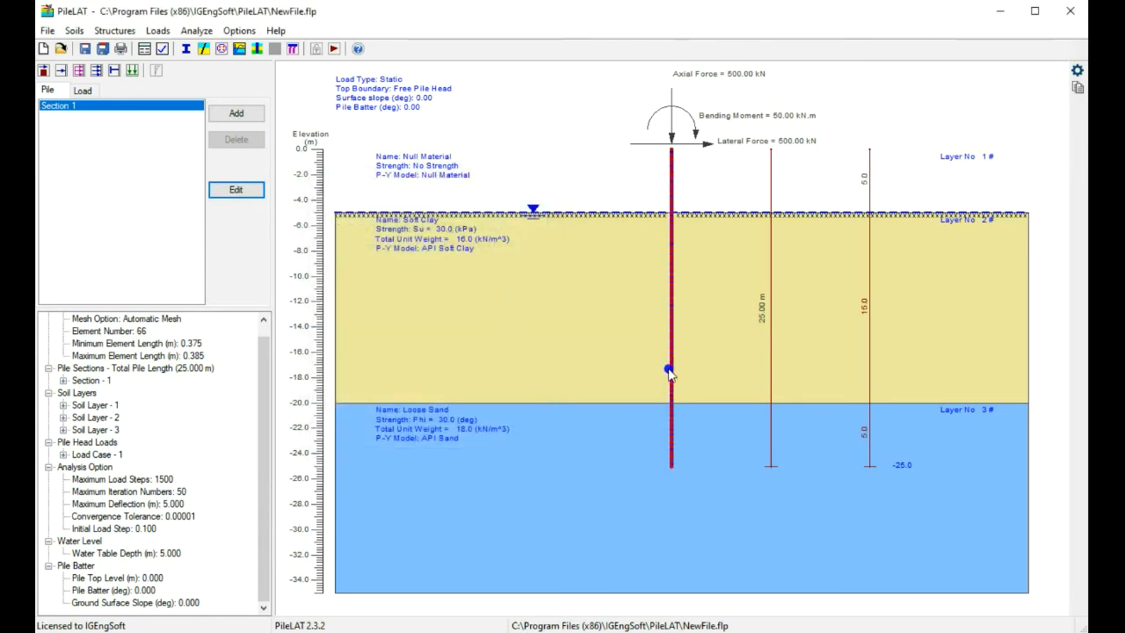
Step: Hide the pile mesh and show the soil springs in the model view
click(1076, 70)
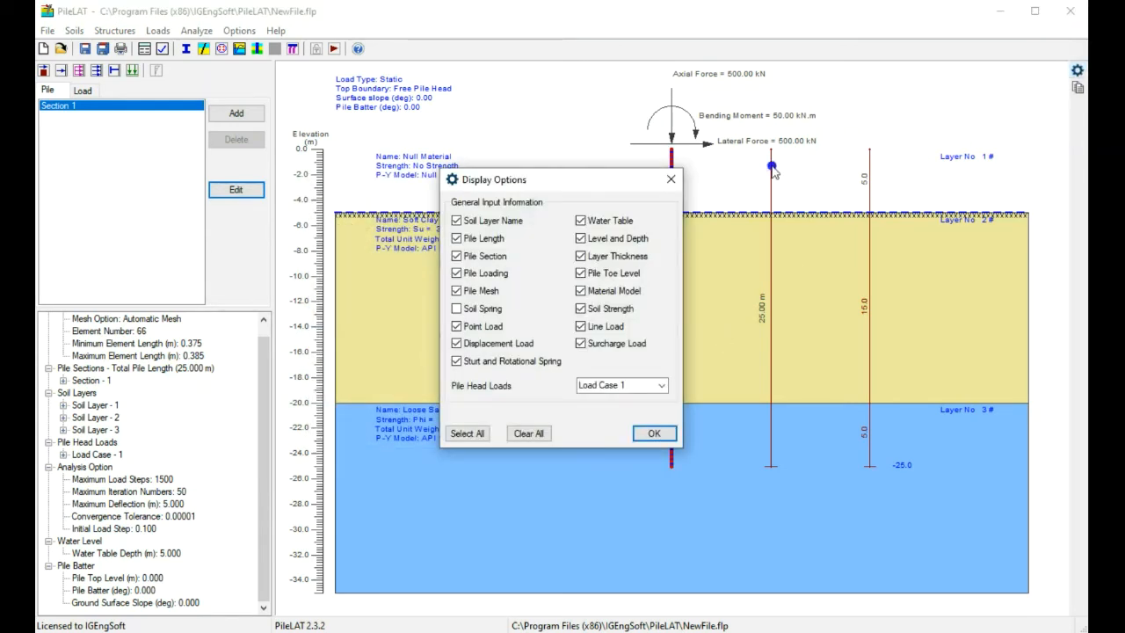
click(479, 290)
click(484, 308)
click(646, 435)
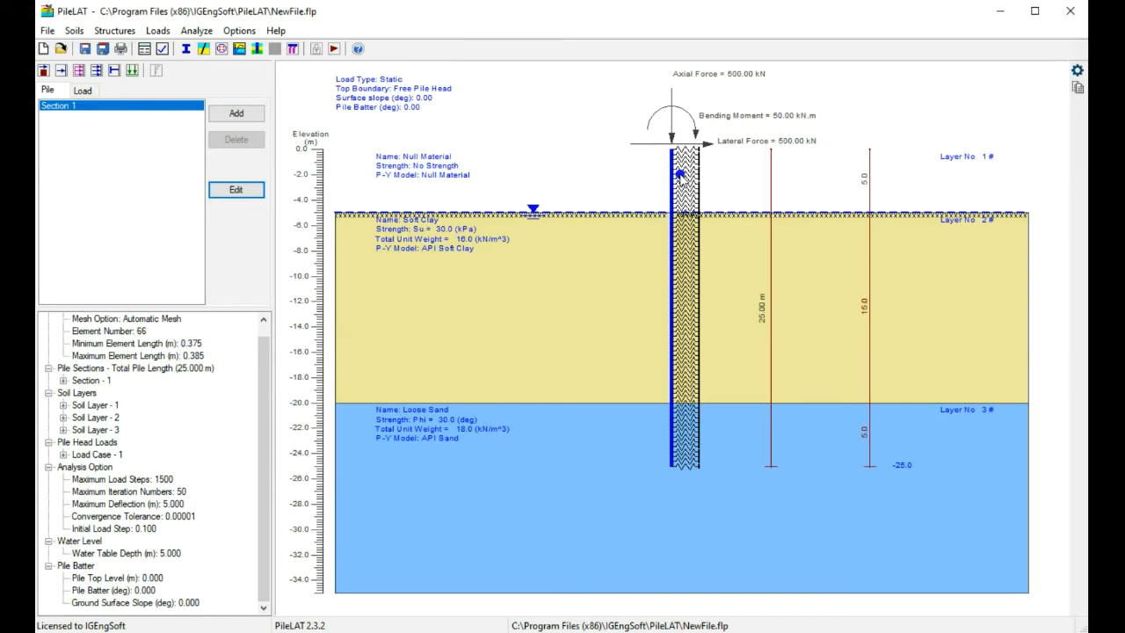
Step: Hide the soil springs and the water table in the model view
click(1076, 71)
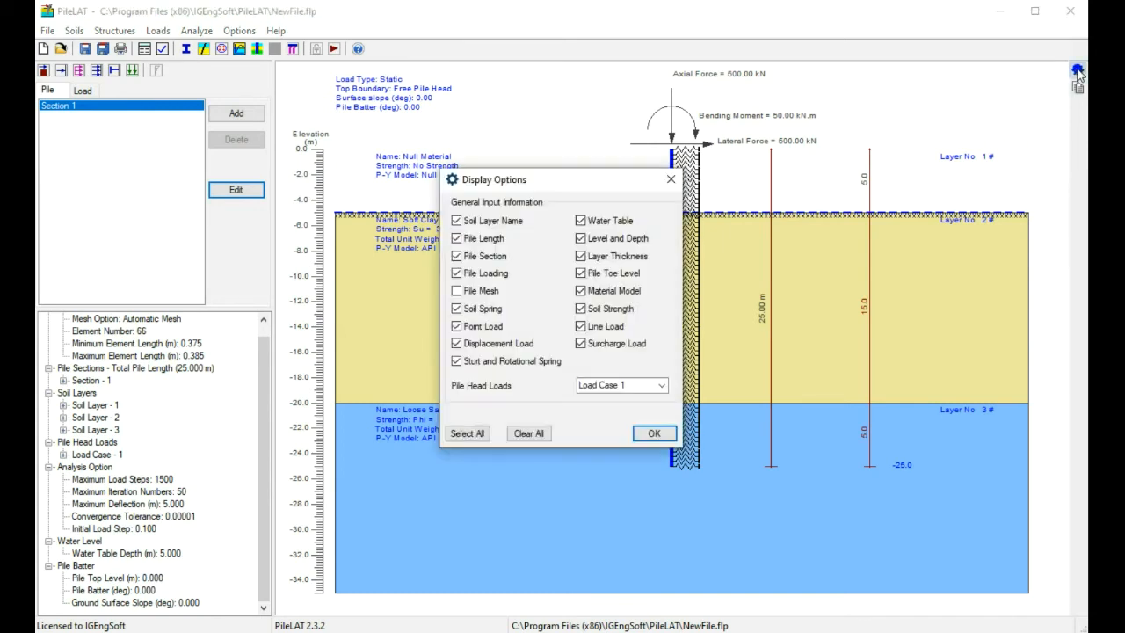
drag(588, 181, 481, 198)
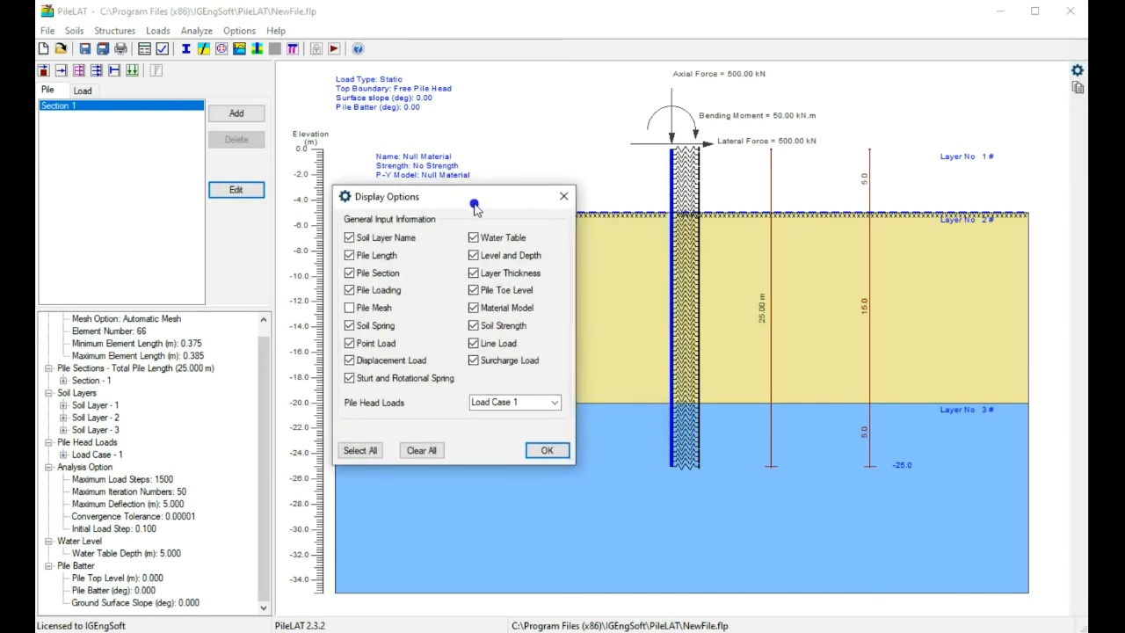
click(358, 325)
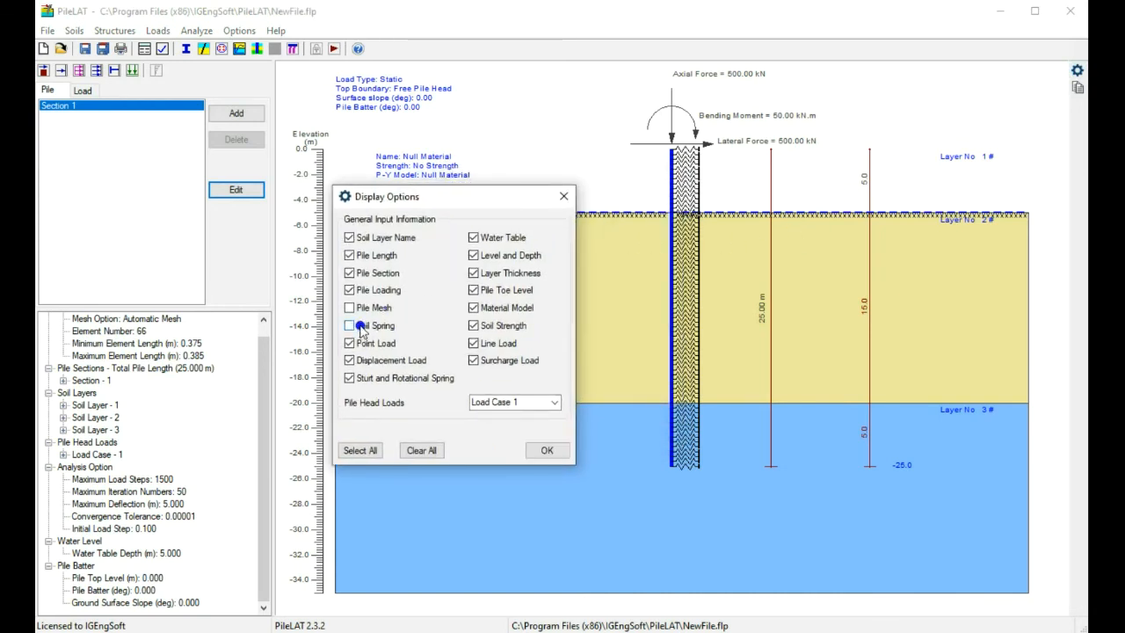
drag(446, 196, 308, 211)
click(355, 260)
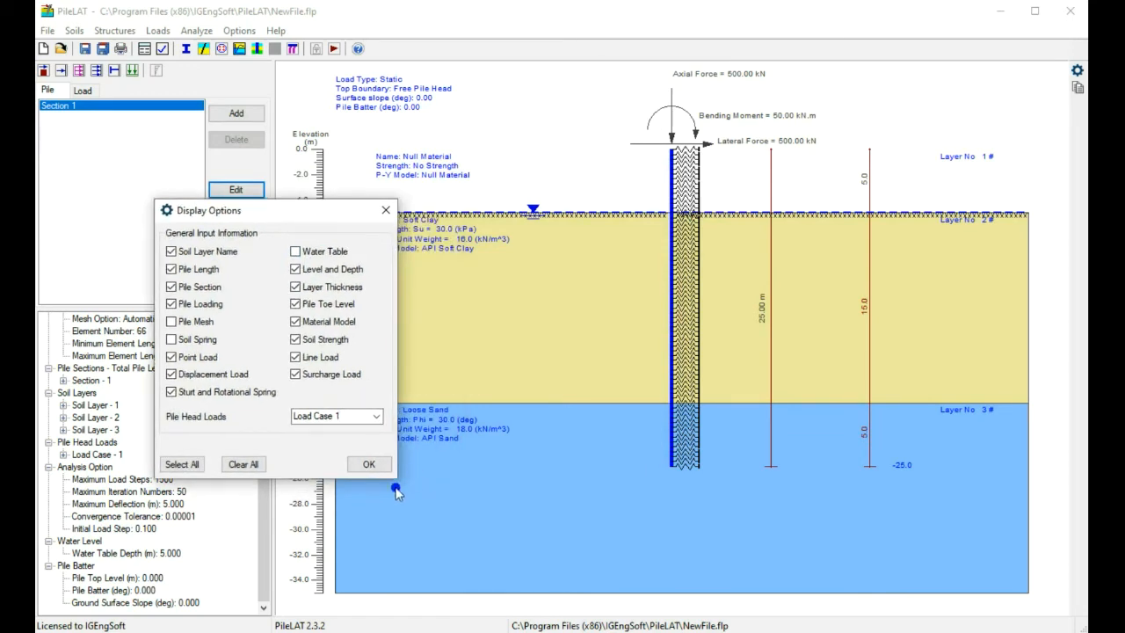
click(368, 463)
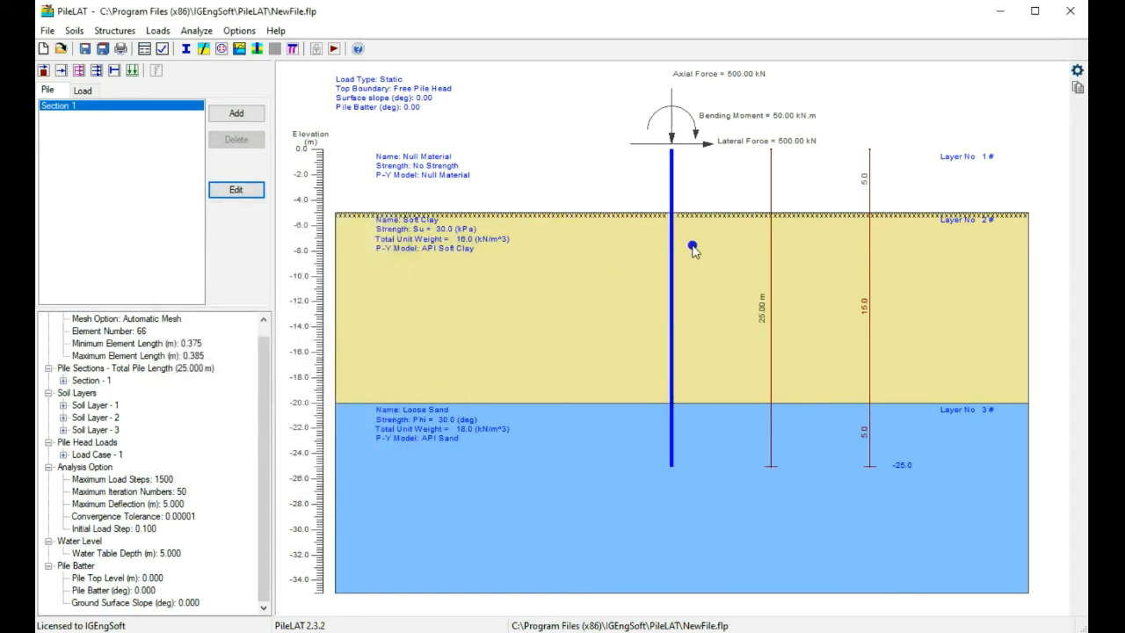
Step: Turn the water table display back on in the model view
click(1072, 75)
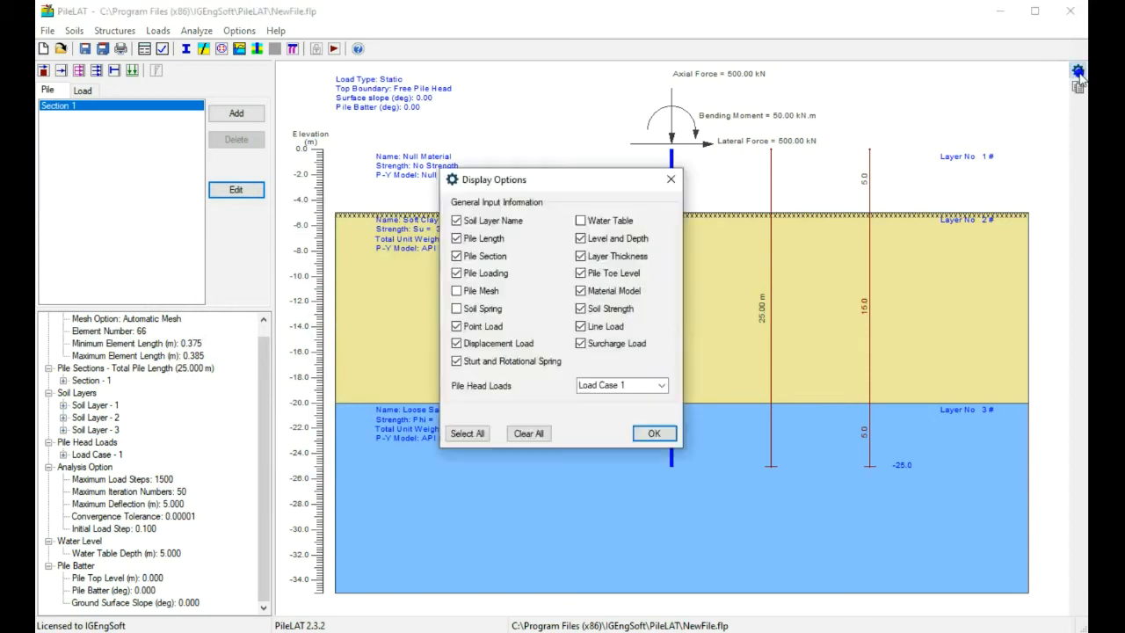
click(654, 434)
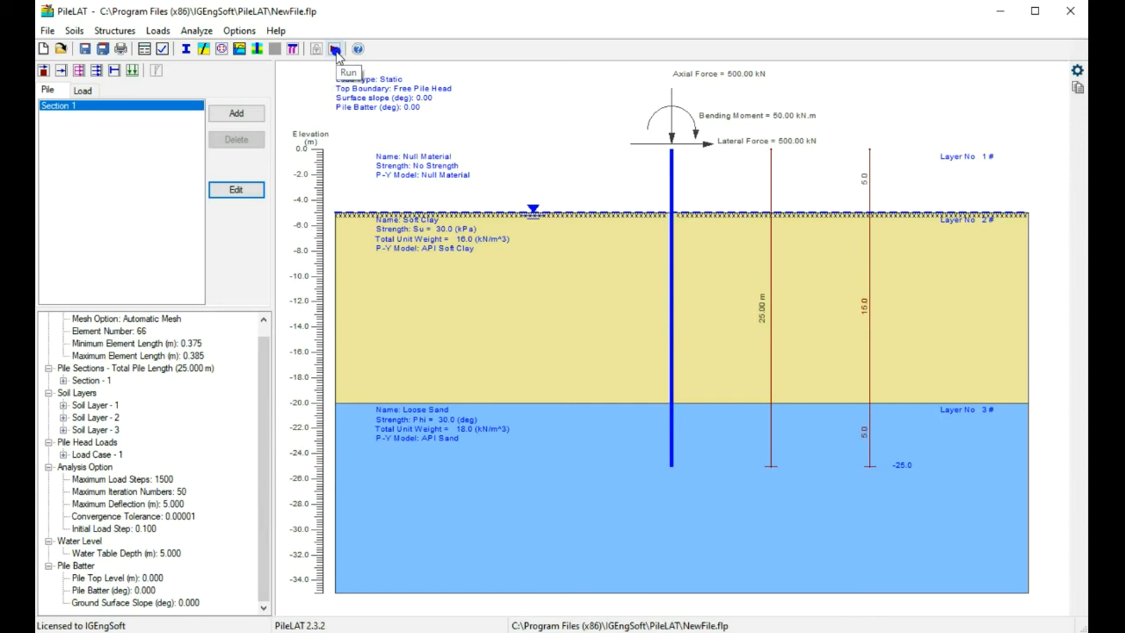
Step: Run the pile analysis, check the analysis summary for load case 1 and close it
click(198, 31)
click(335, 50)
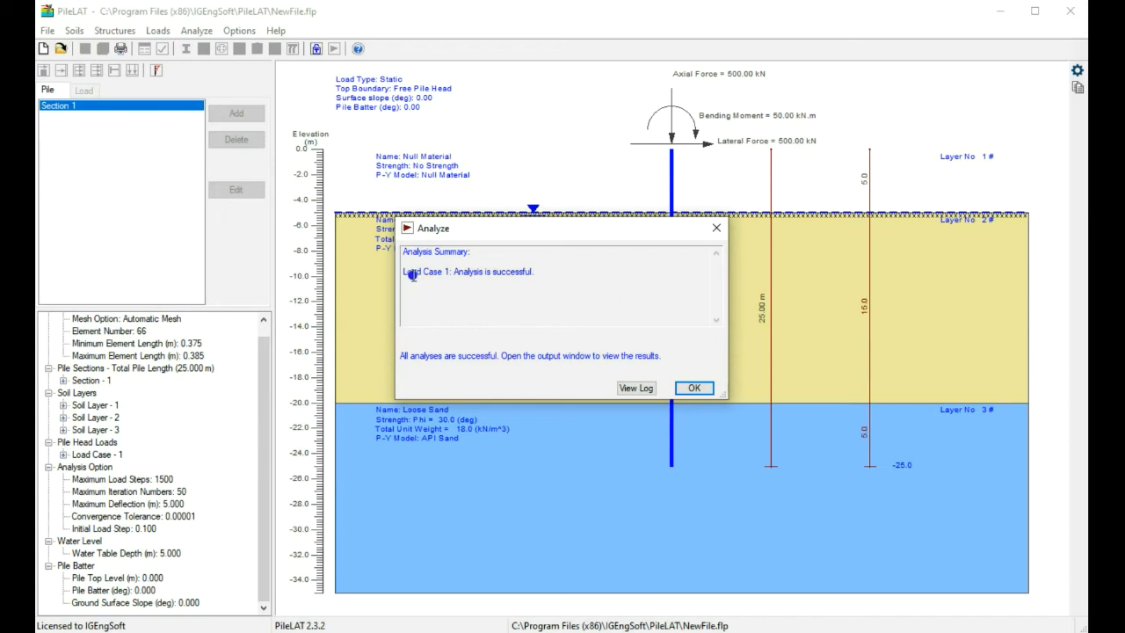
drag(534, 272, 401, 271)
click(458, 285)
click(692, 389)
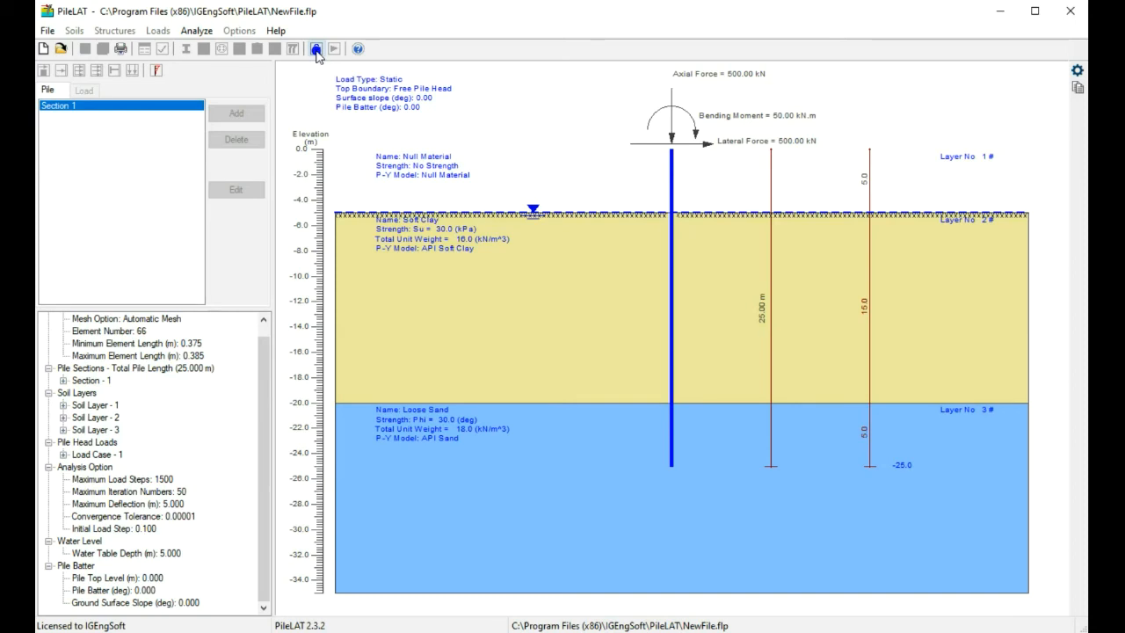
Step: Open the analysis output and review the load case selection and the pile parameters of segment 1
click(158, 75)
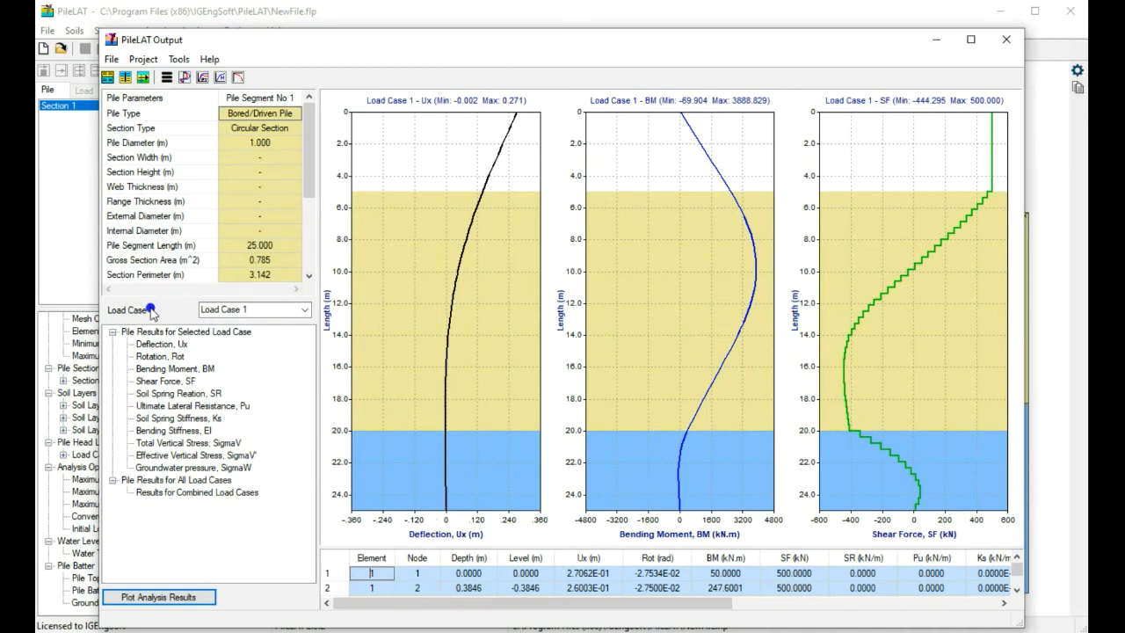
click(300, 310)
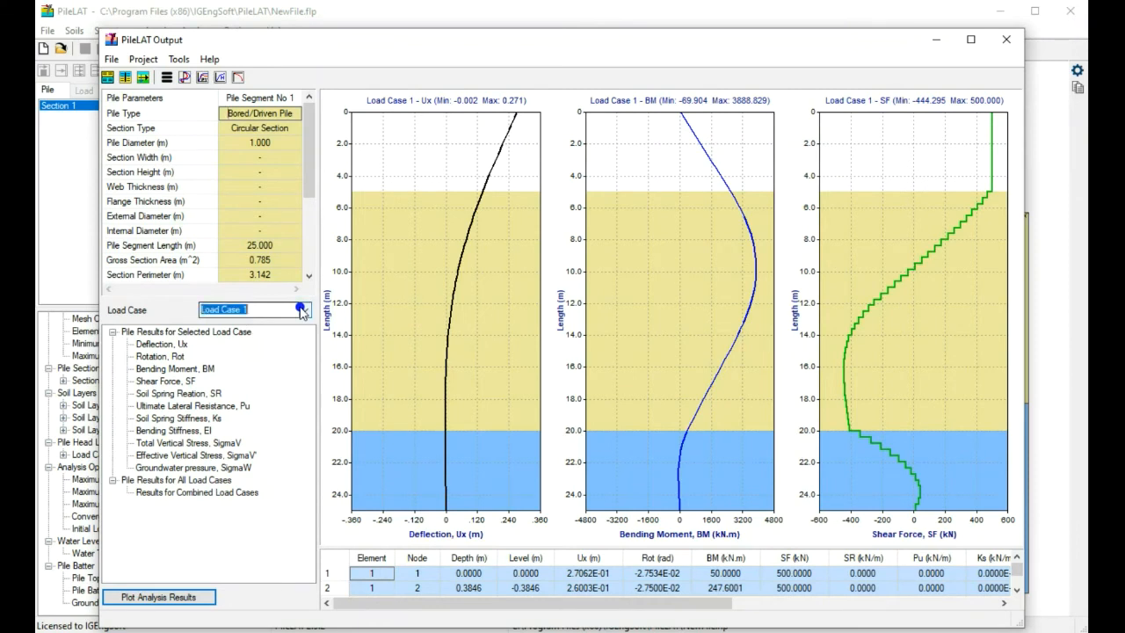
click(161, 311)
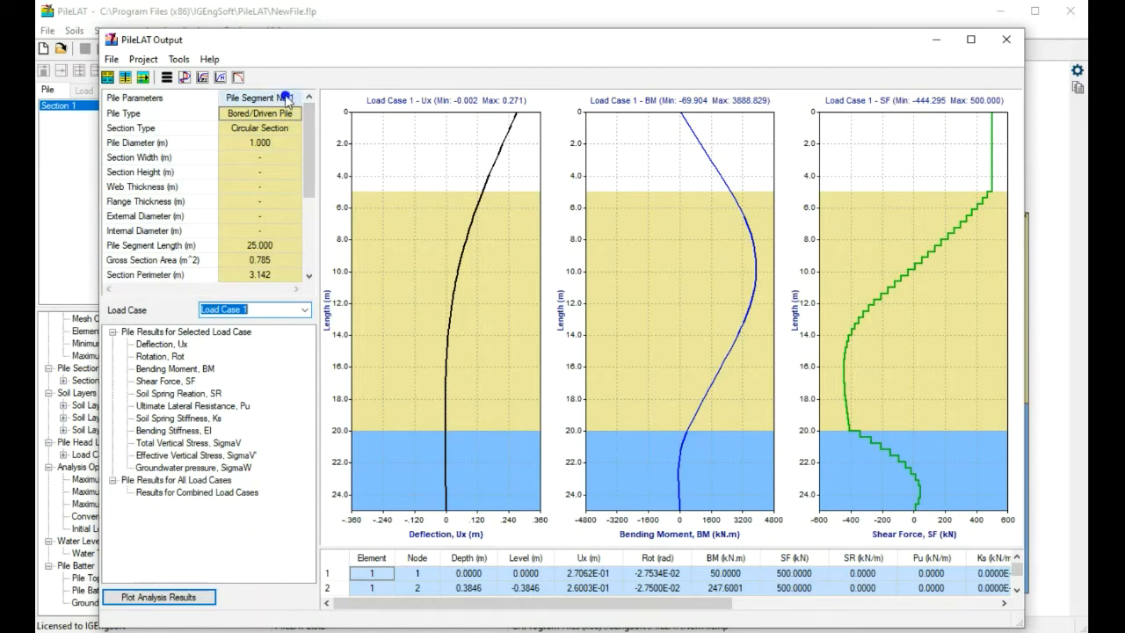
drag(306, 123, 320, 169)
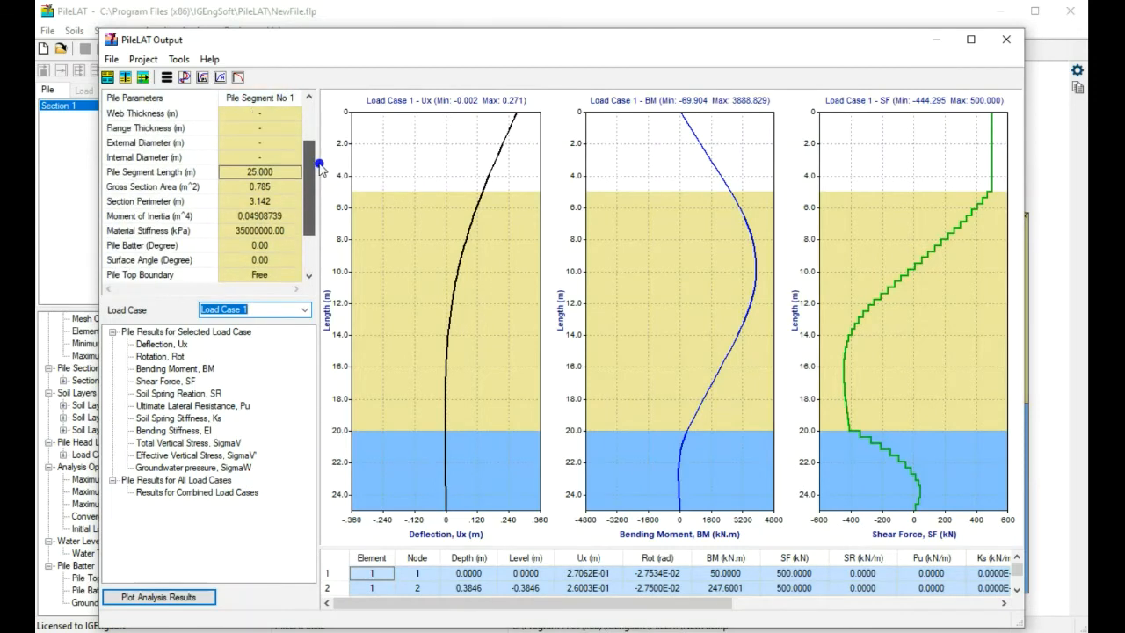
Step: Enlarge the results table and examine its deflection, rotation, bending moment, shear force and soil reaction columns
drag(545, 546, 546, 457)
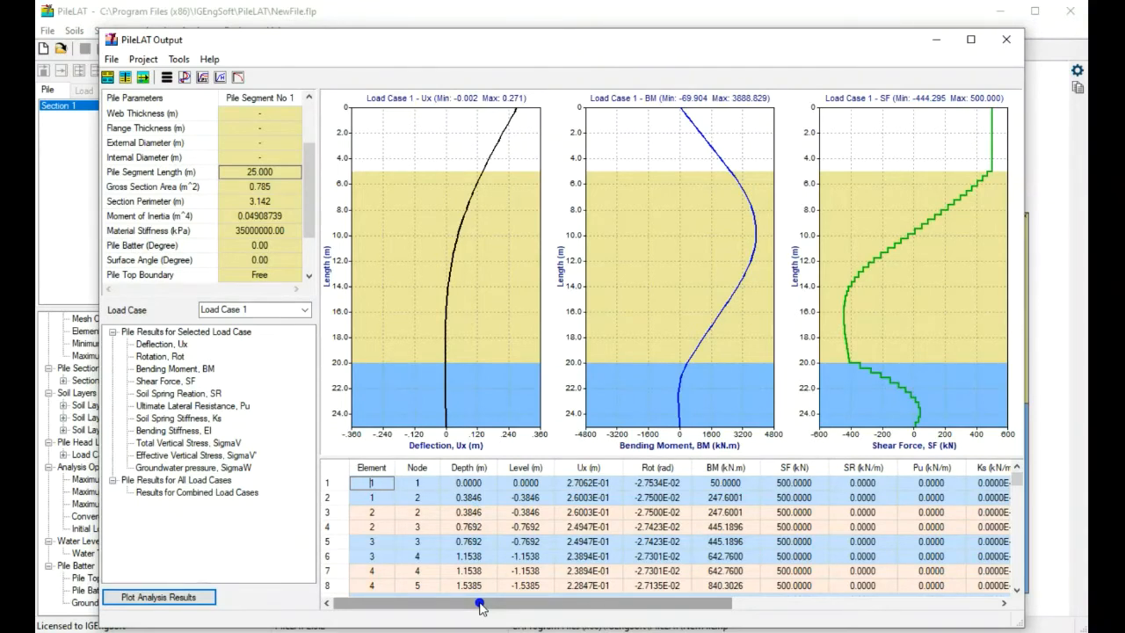
mouse_move(480, 606)
mouse_down()
mouse_move(562, 603)
mouse_move(480, 601)
mouse_up()
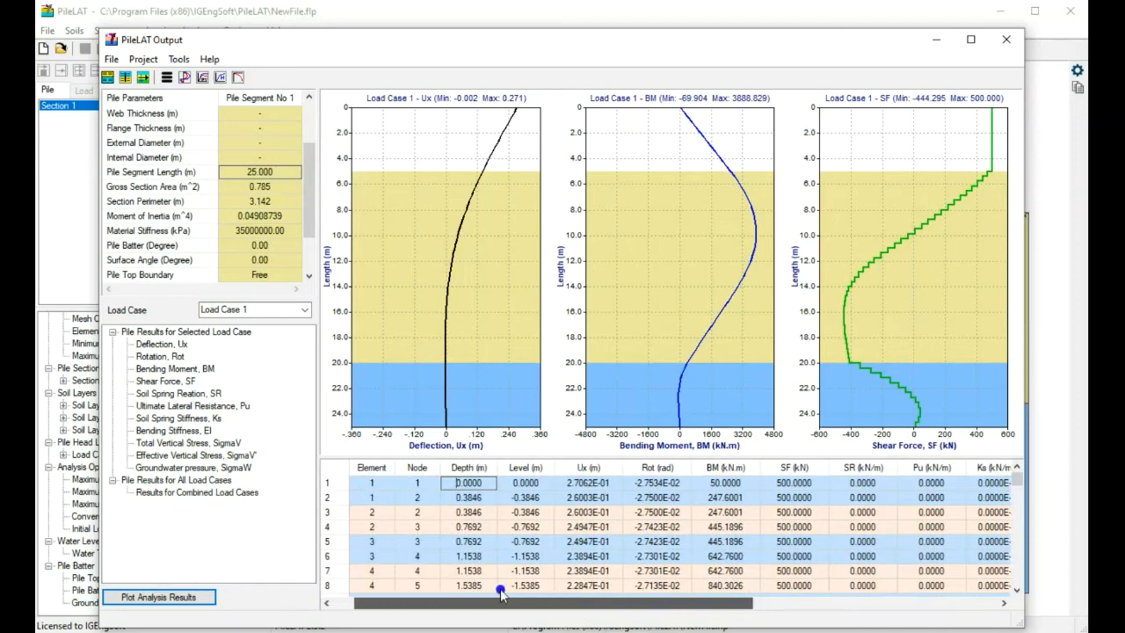
click(588, 469)
click(672, 472)
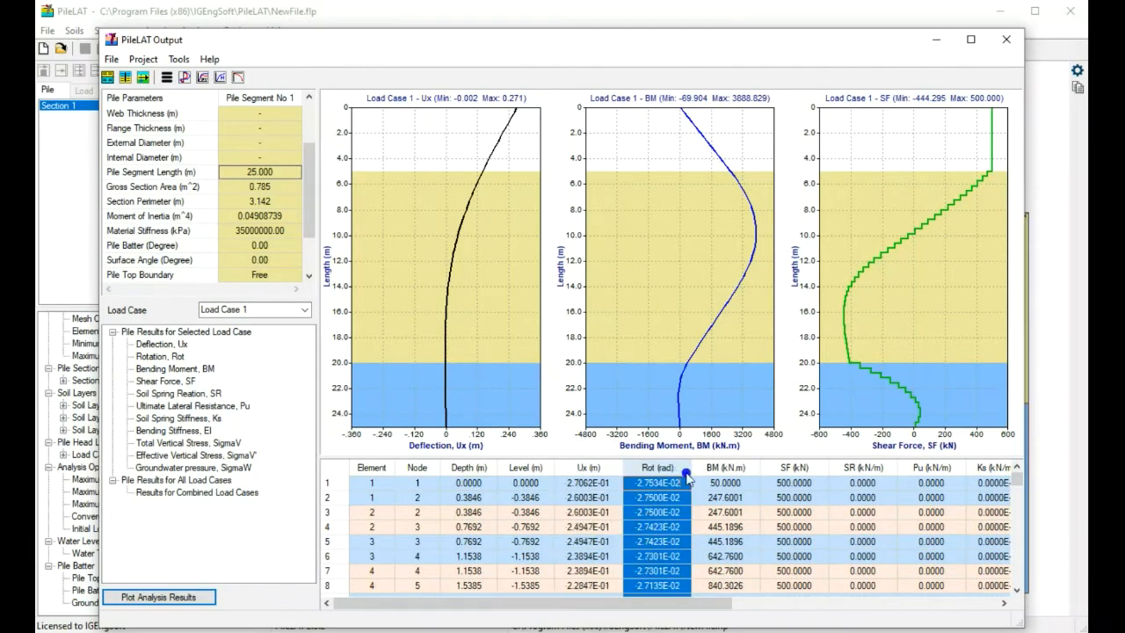
click(714, 471)
click(793, 468)
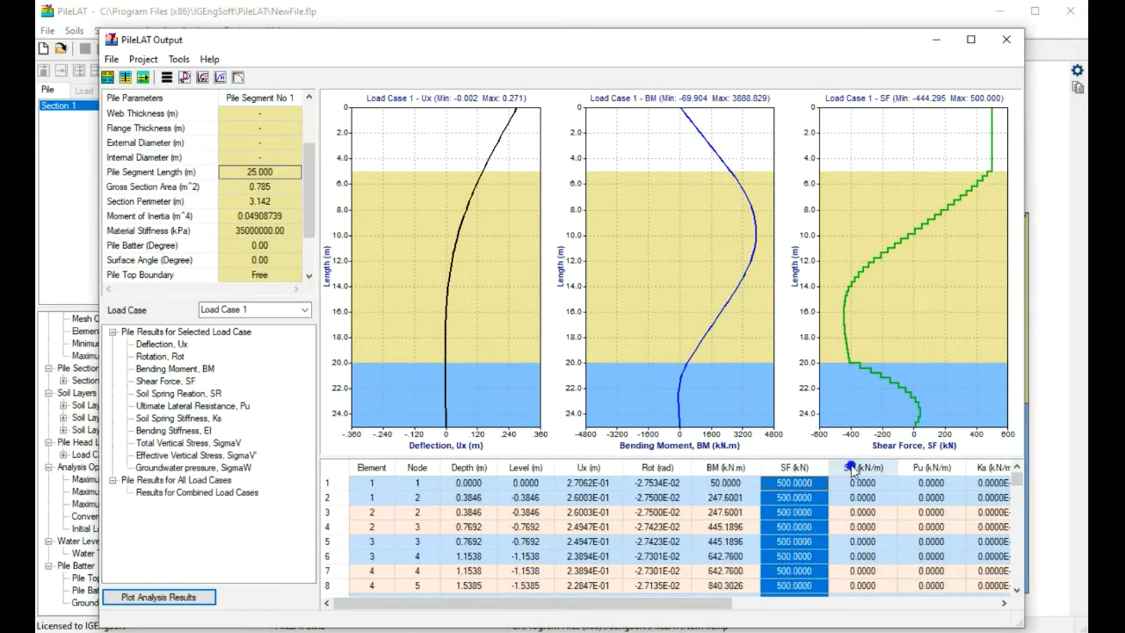
click(865, 468)
Step: Examine the results table's ultimate resistance, spring stiffness, bending stiffness, vertical stress and groundwater pressure columns
drag(691, 603, 786, 611)
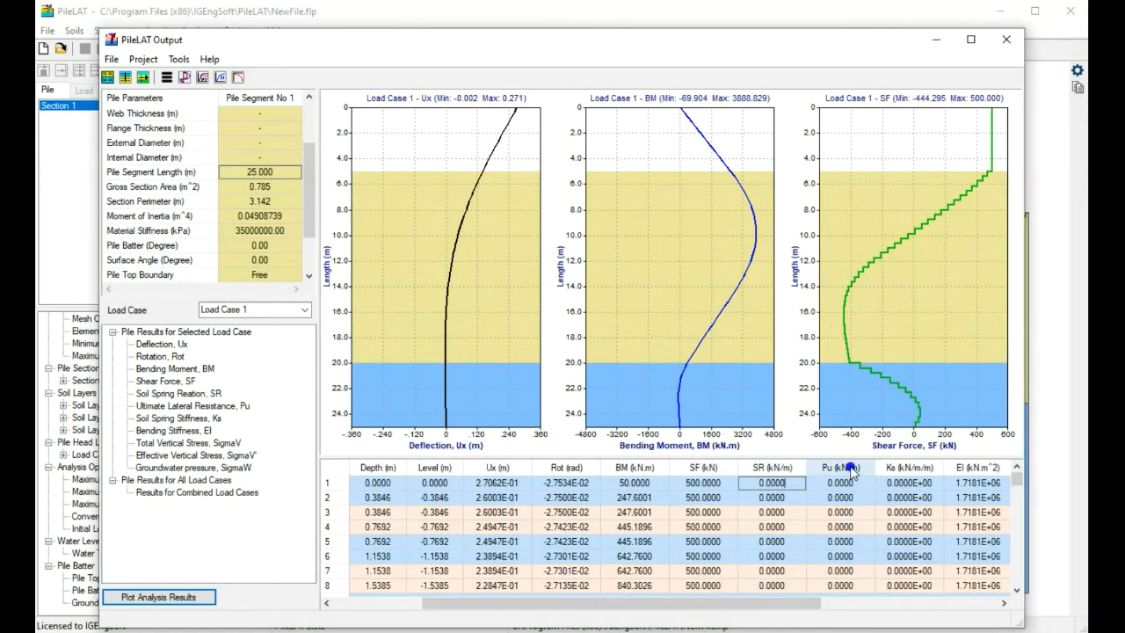
click(903, 469)
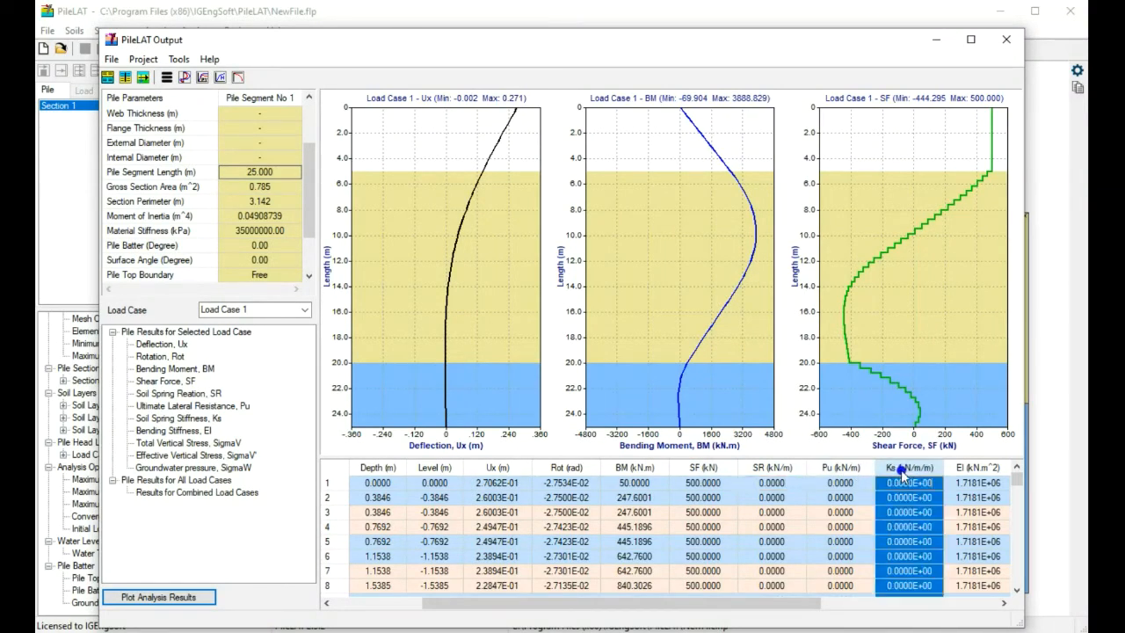
drag(839, 599, 866, 604)
click(863, 468)
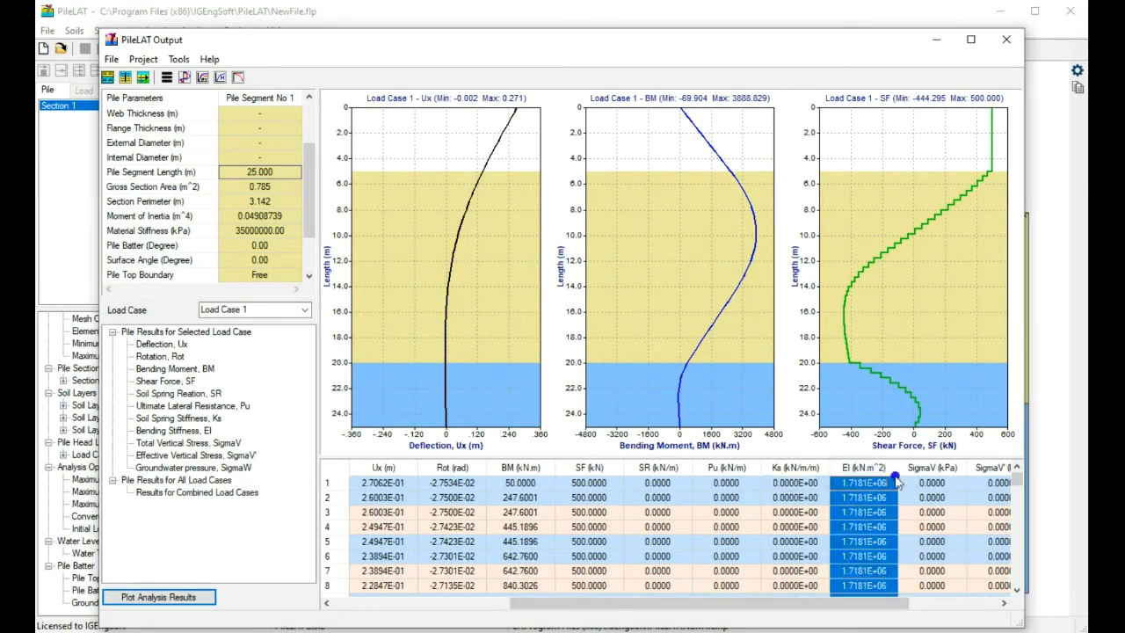
click(929, 469)
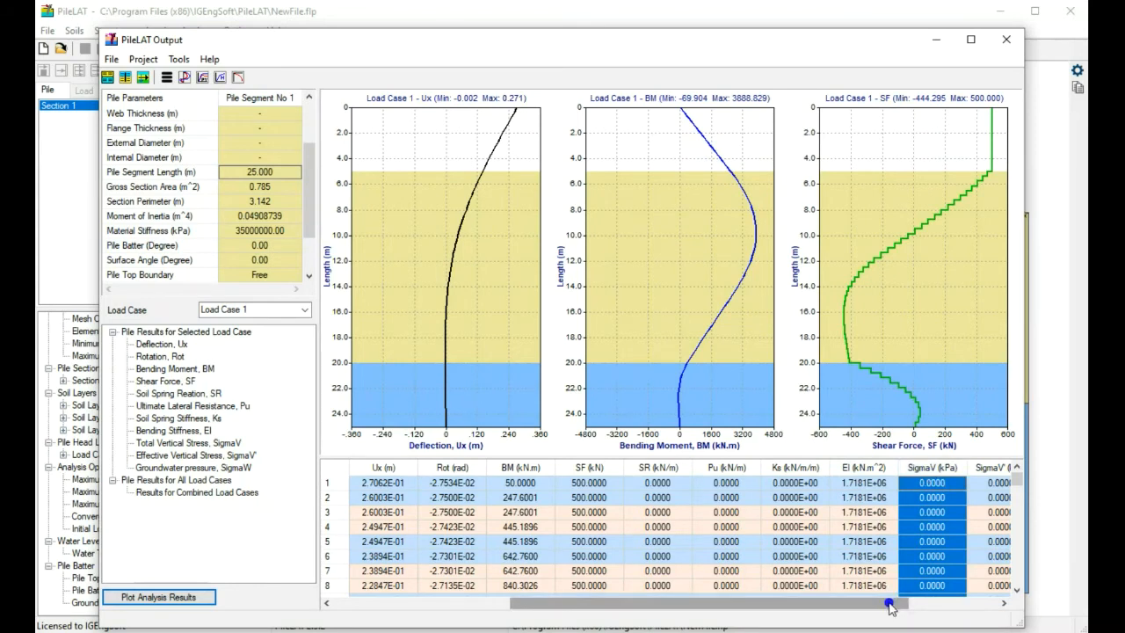
drag(889, 607, 956, 598)
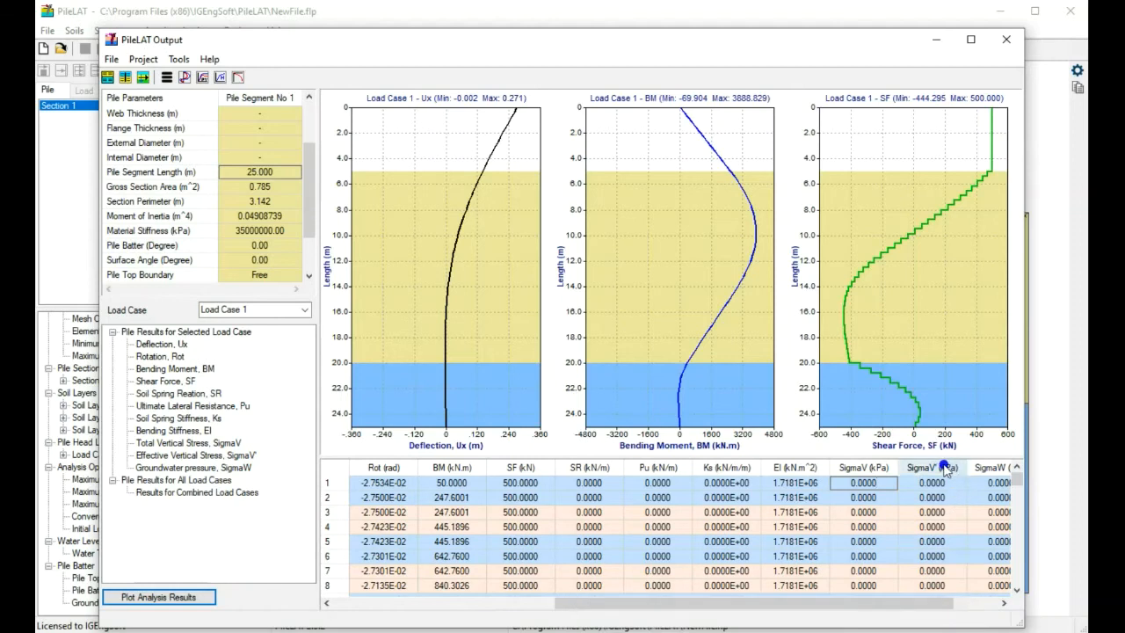
click(945, 471)
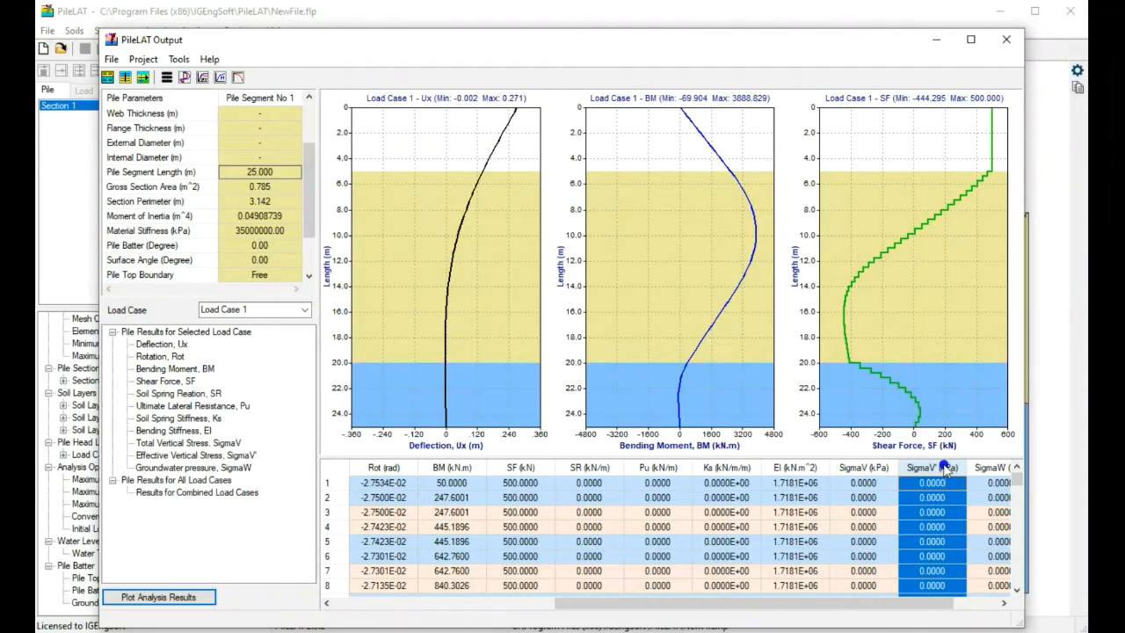
drag(934, 607, 1014, 612)
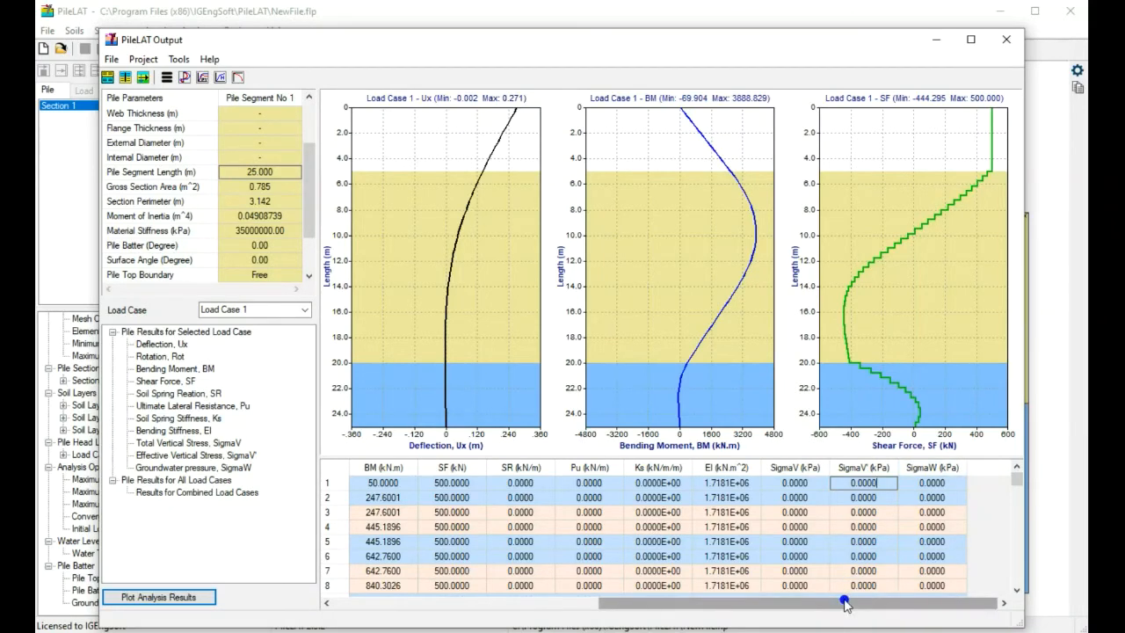
Step: Examine the results table down to the last pile node and return to its first columns
scroll(858, 540, down, 4)
drag(1017, 489, 1017, 587)
drag(753, 613, 420, 604)
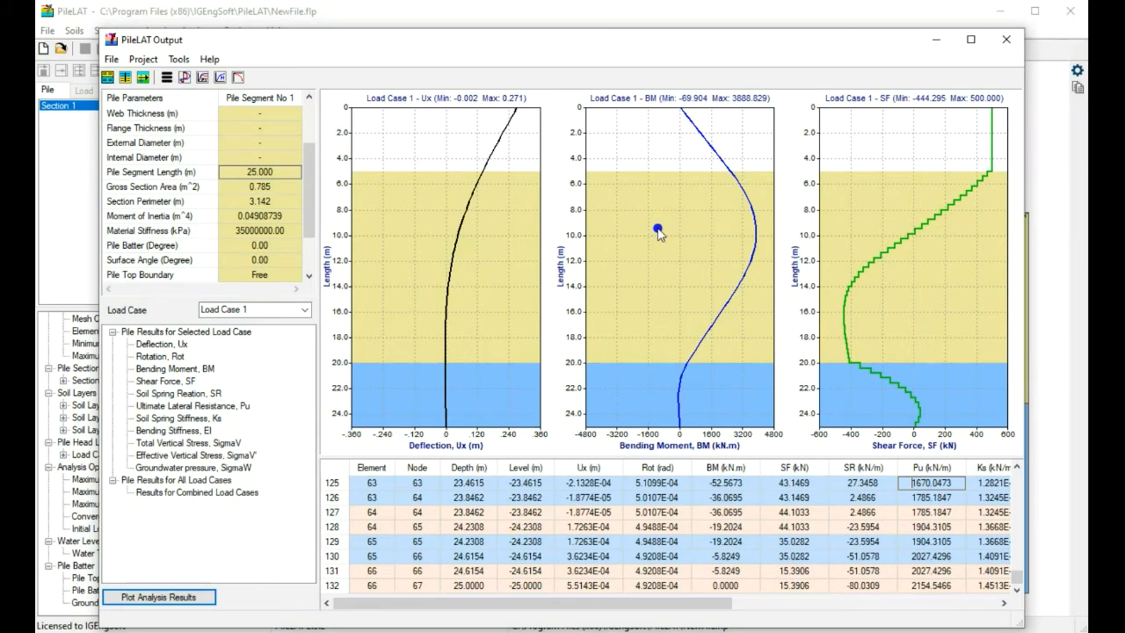
Step: Switch the bending moment plot to soil spring reaction and the deflection plot to ultimate lateral resistance
right_click(657, 231)
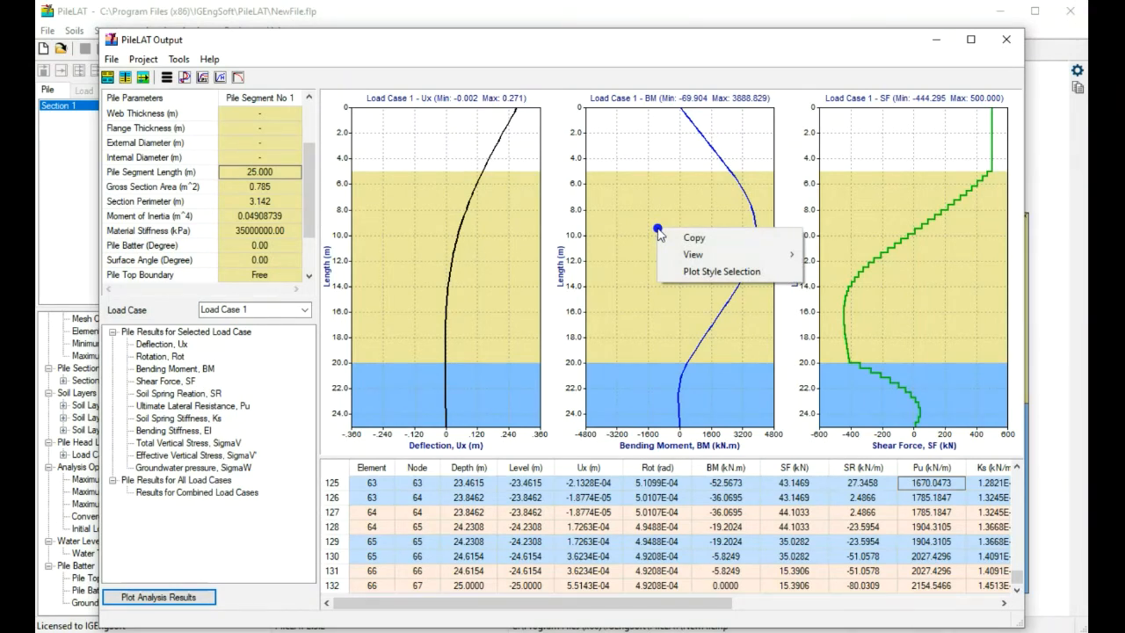
mouse_move(725, 256)
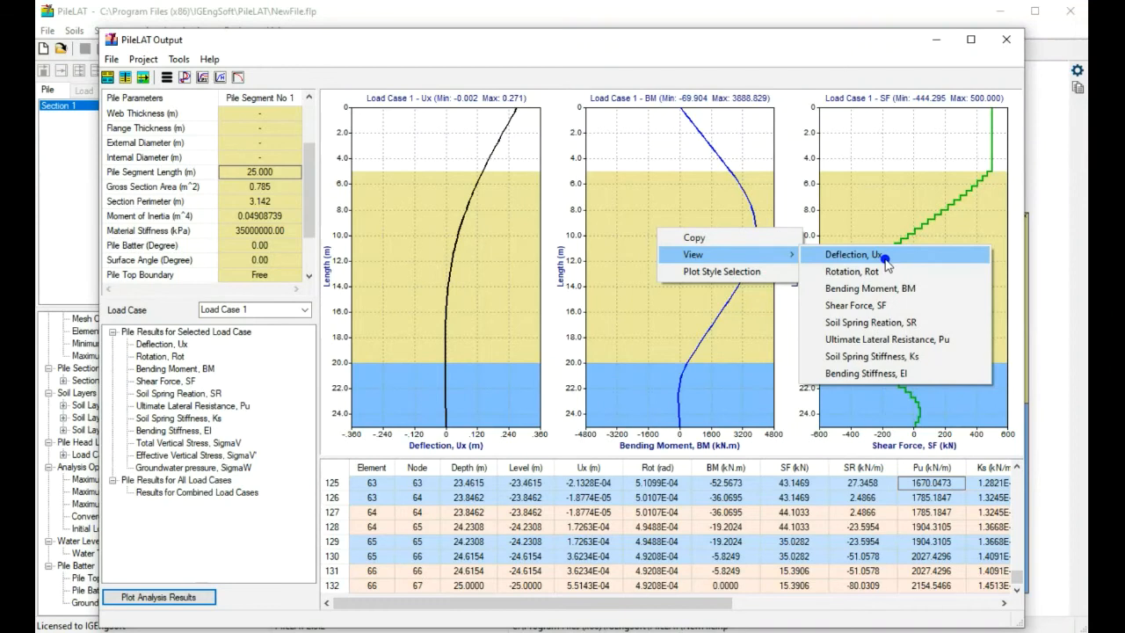
click(890, 324)
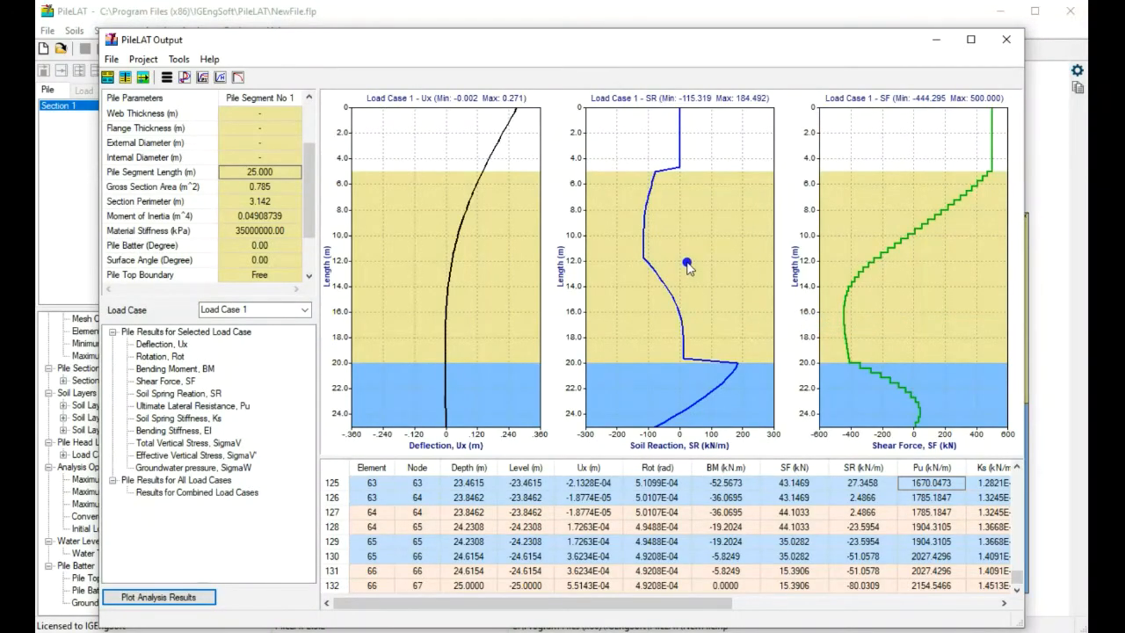
right_click(431, 242)
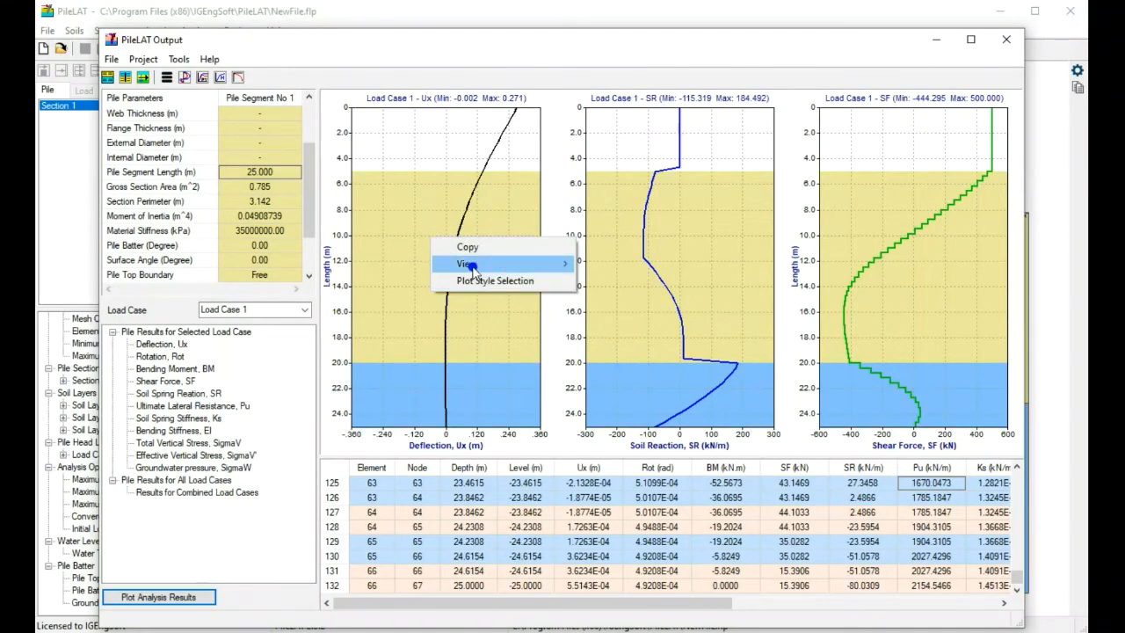
mouse_move(504, 265)
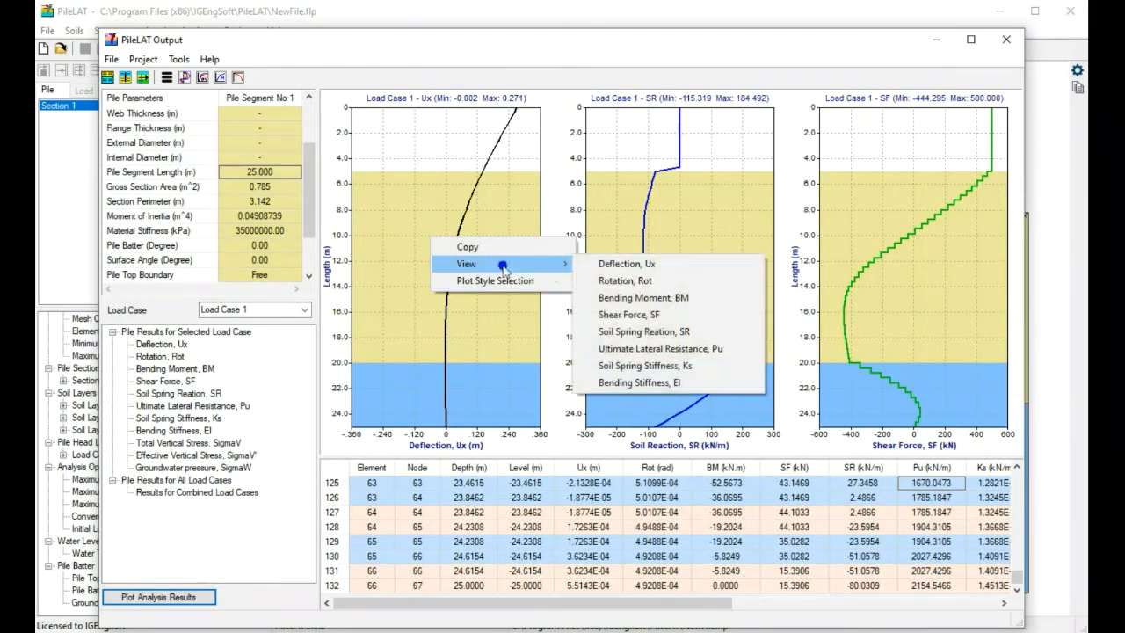
click(647, 350)
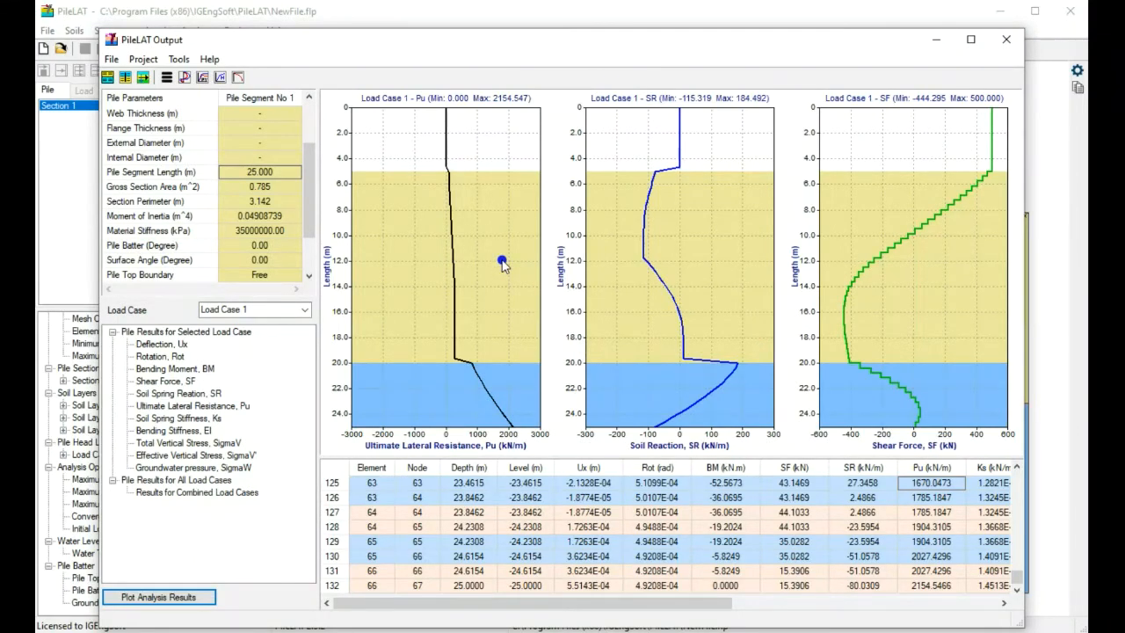
Step: Switch the shear force plot to show deflection, Ux
right_click(842, 232)
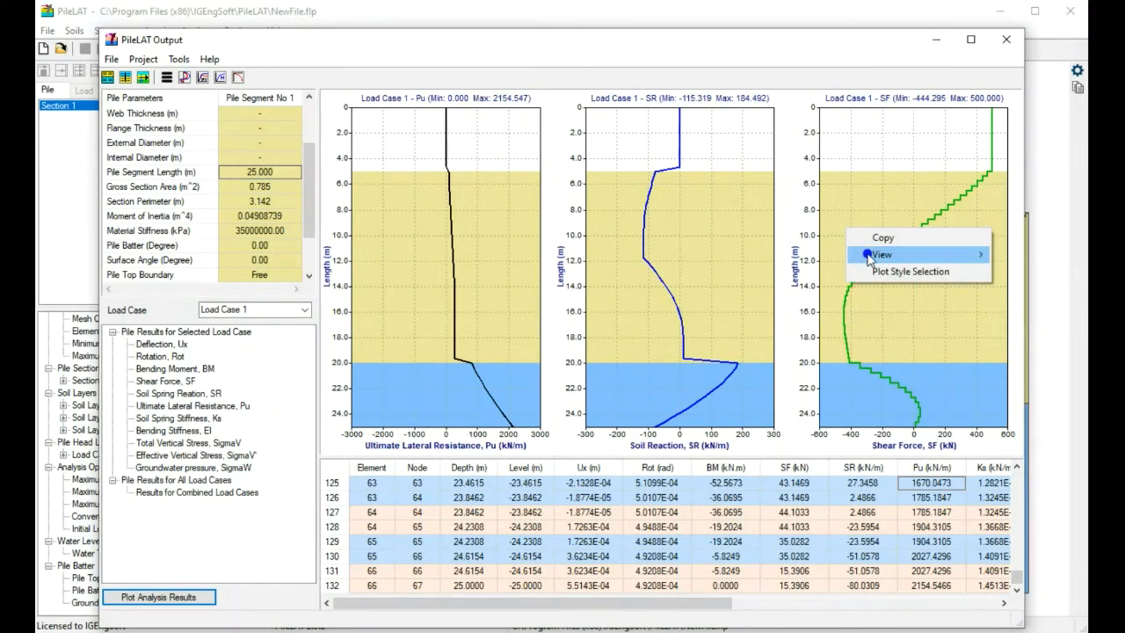
mouse_move(985, 255)
click(1038, 256)
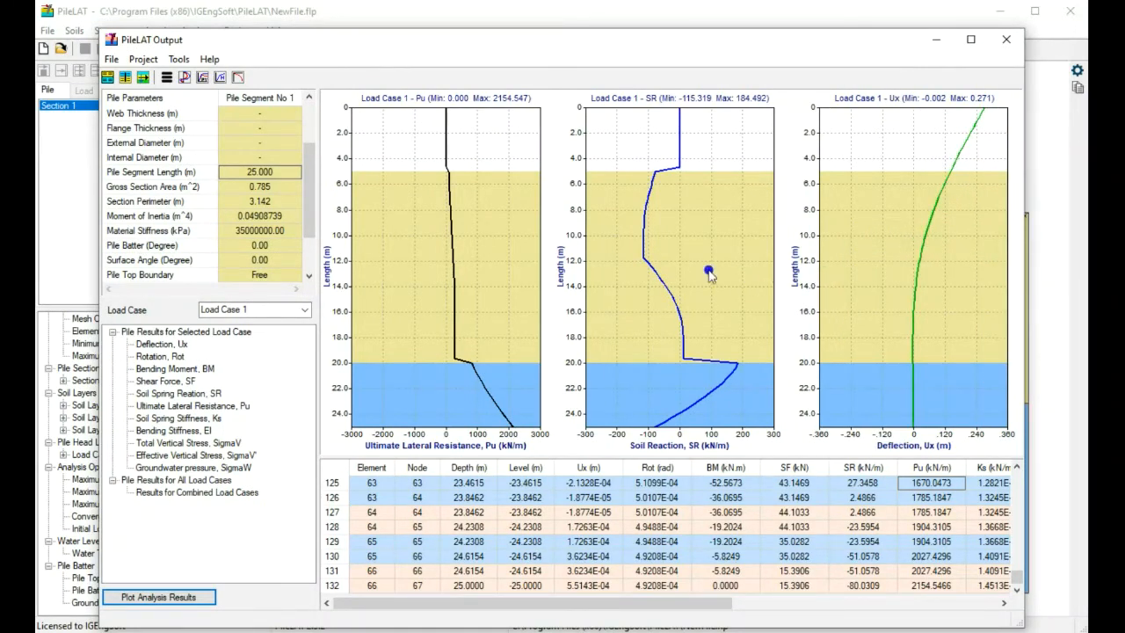
Step: Set the soil reaction plot's line colour to pink (255, 0, 128) and its line thickness to 4
right_click(670, 237)
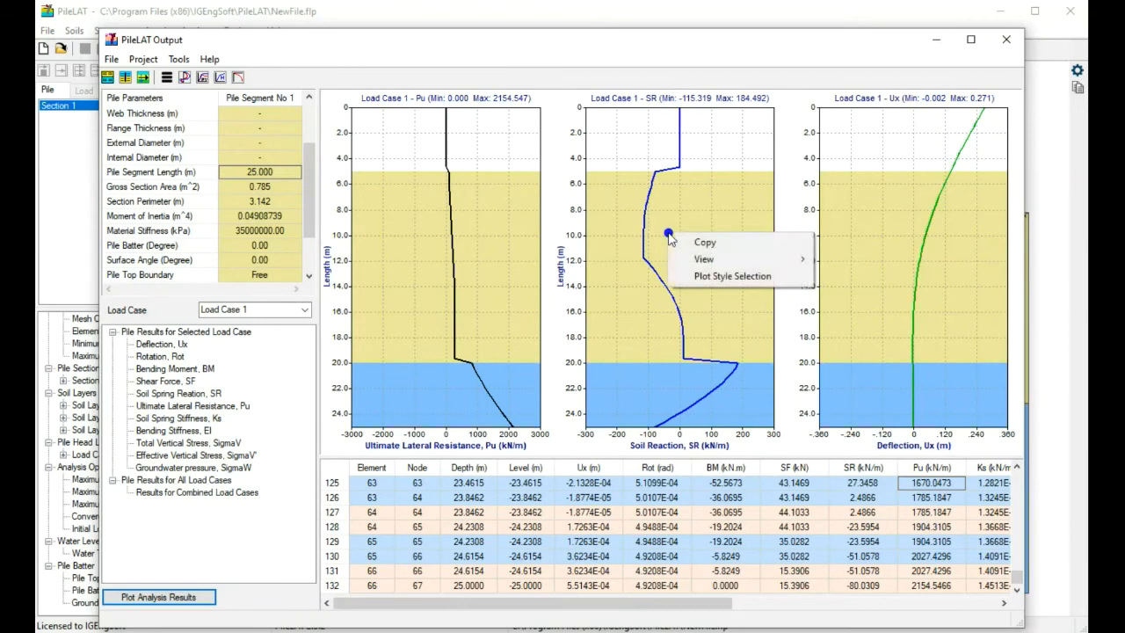
click(700, 276)
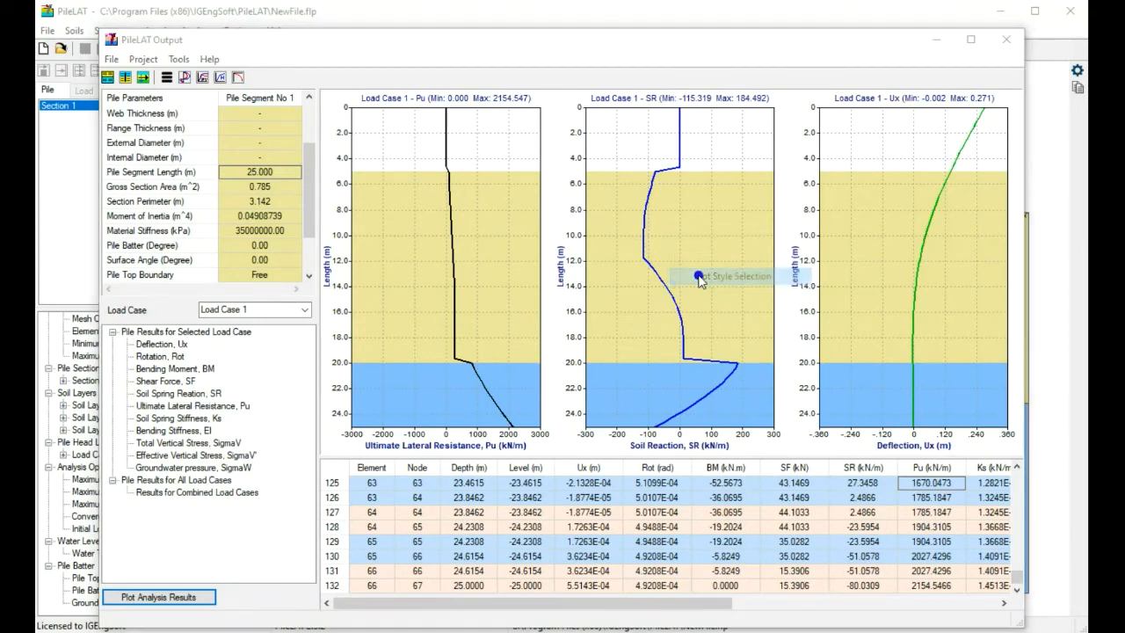
drag(604, 258, 484, 264)
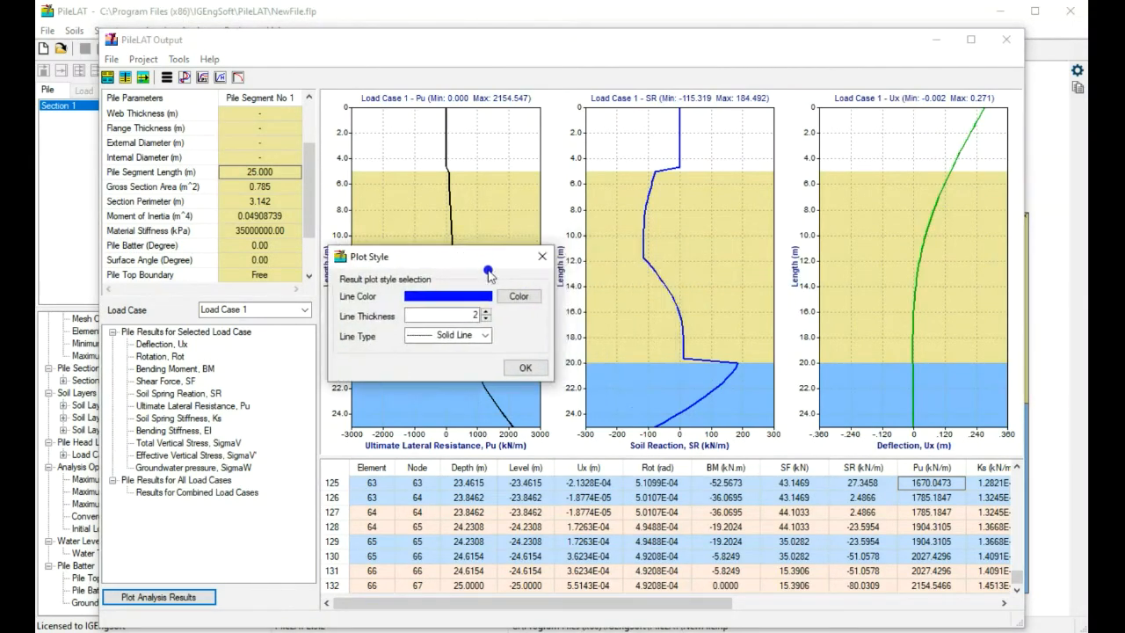
click(524, 297)
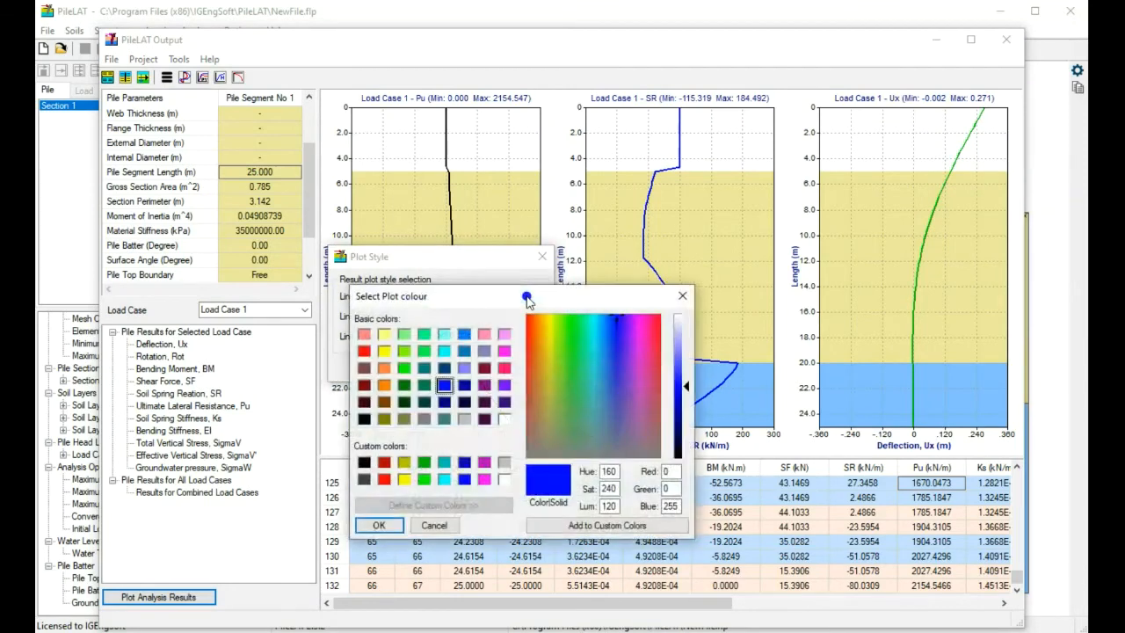
click(505, 369)
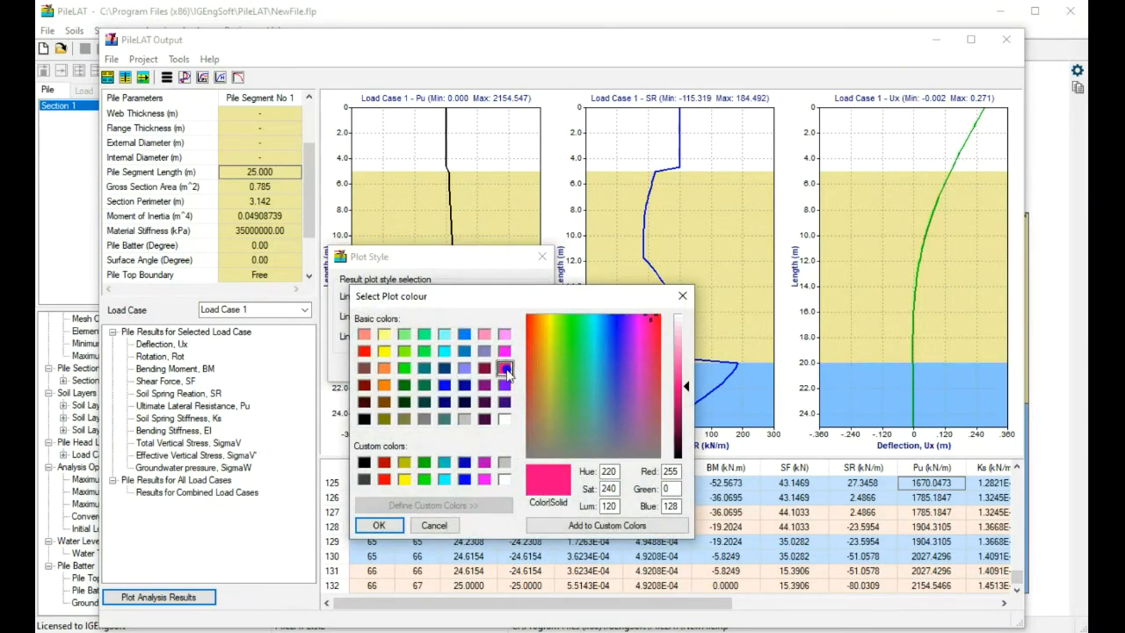
click(378, 525)
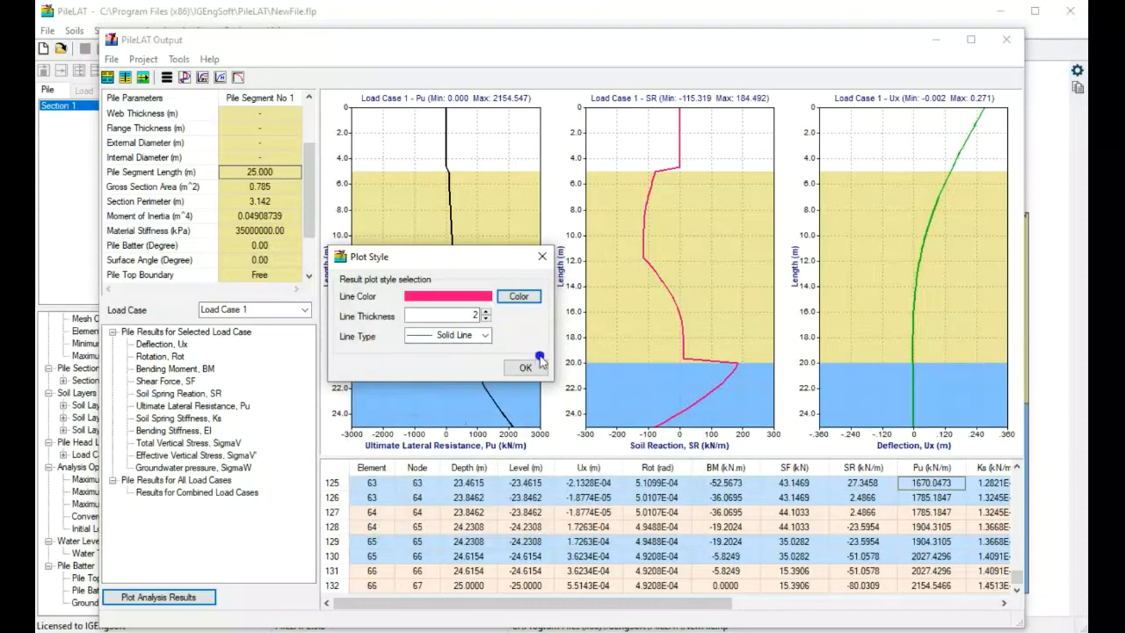
click(484, 311)
click(525, 369)
Step: Change the soil reaction plot's line type to Dash Line
right_click(621, 327)
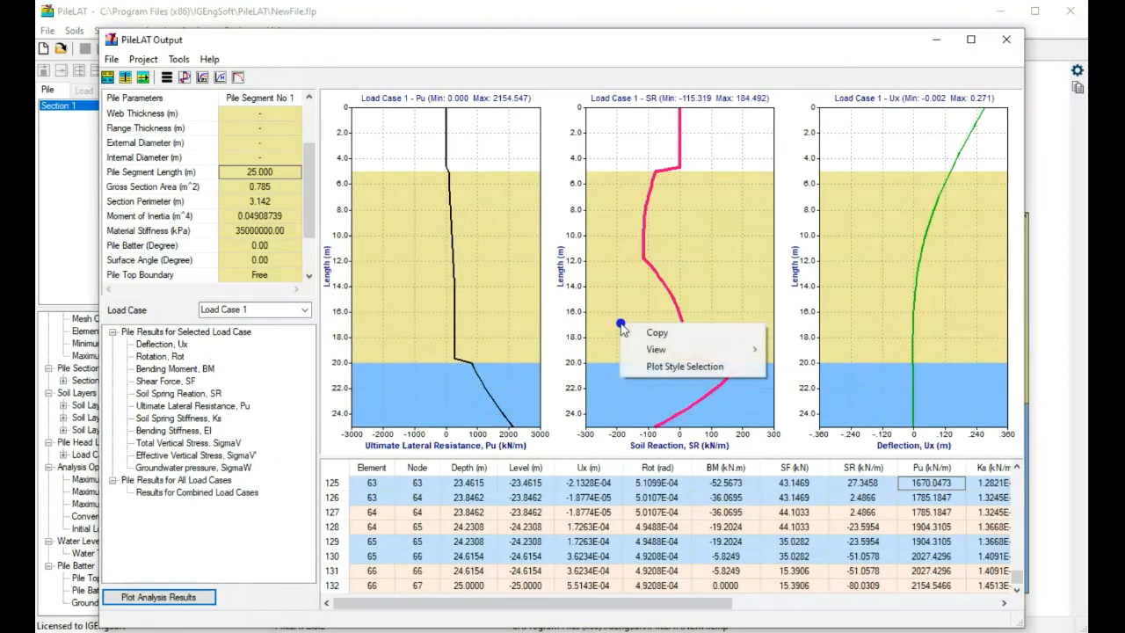
click(650, 369)
click(606, 330)
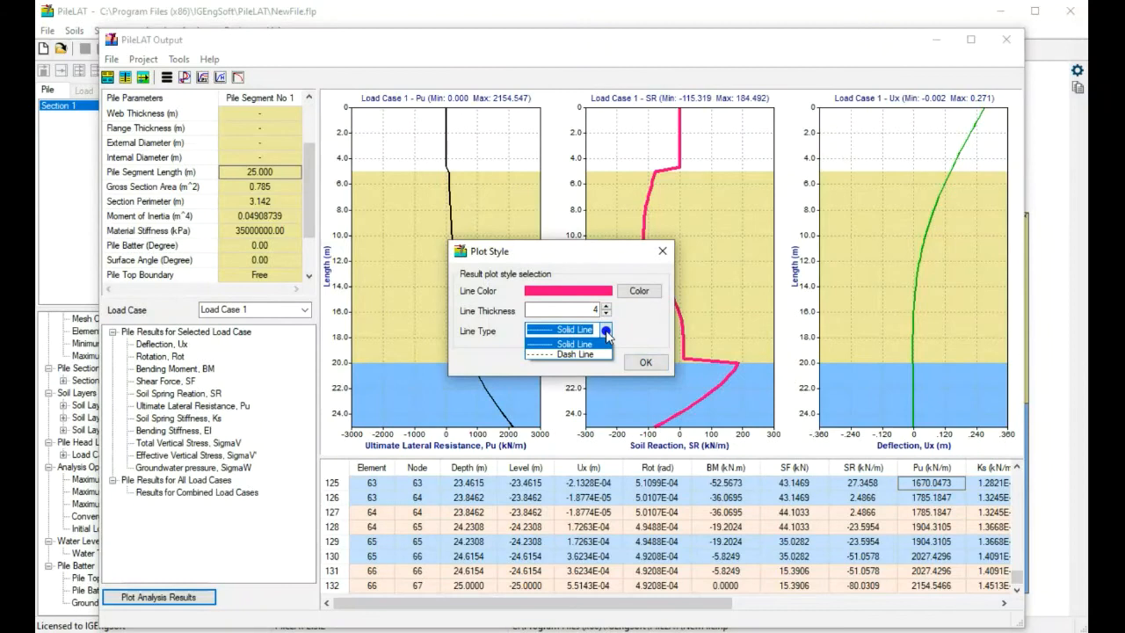
click(580, 354)
click(645, 362)
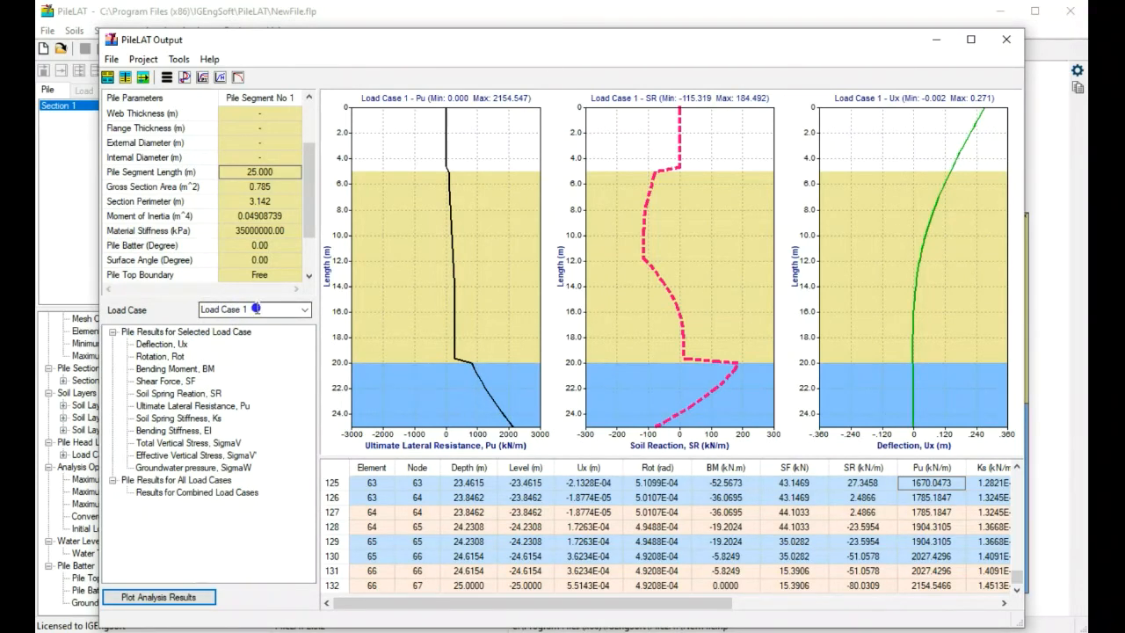
Step: Open the detailed bending moment result for load case 1 and examine its plot and values by depth
double_click(173, 370)
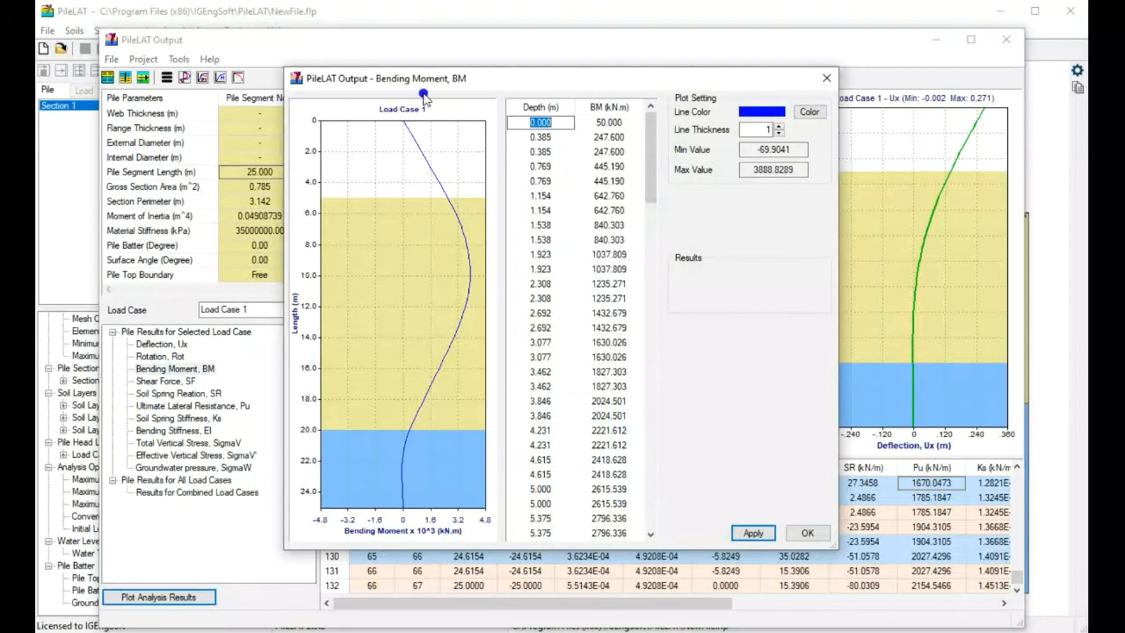
drag(421, 81, 510, 85)
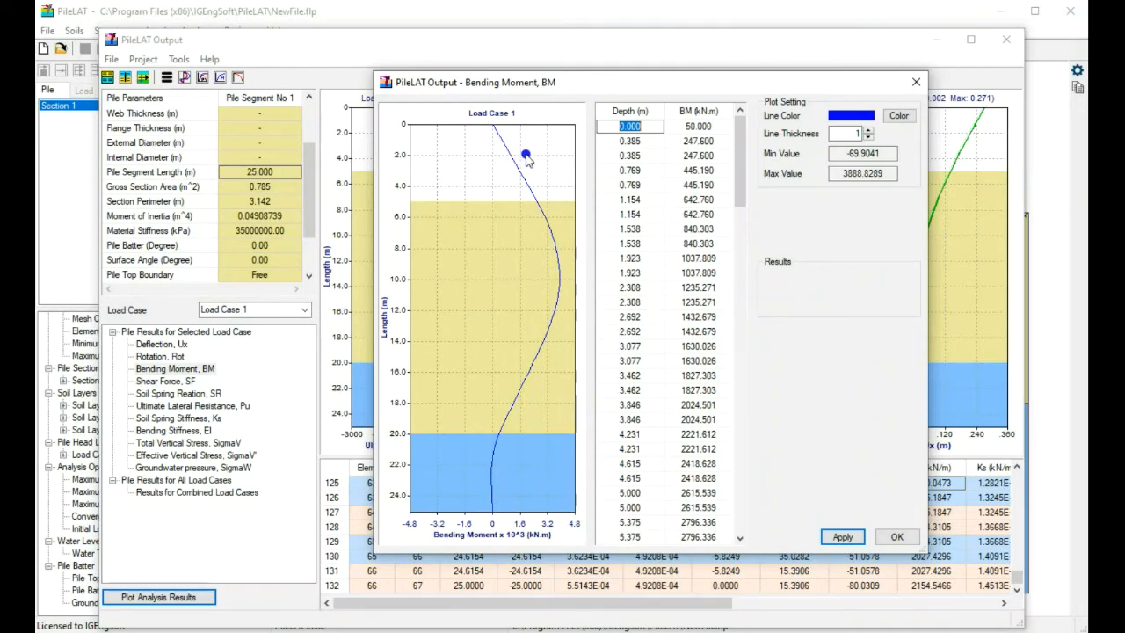
mouse_move(513, 81)
mouse_down()
mouse_move(767, 85)
mouse_move(563, 83)
mouse_move(525, 94)
mouse_move(498, 84)
mouse_up()
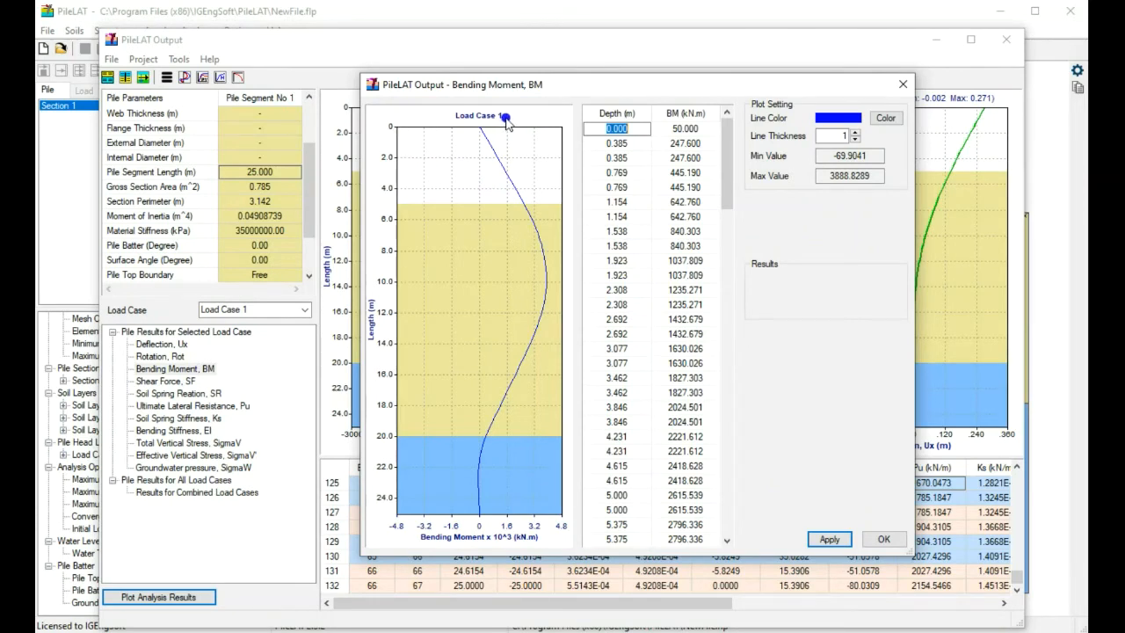
drag(517, 86, 454, 114)
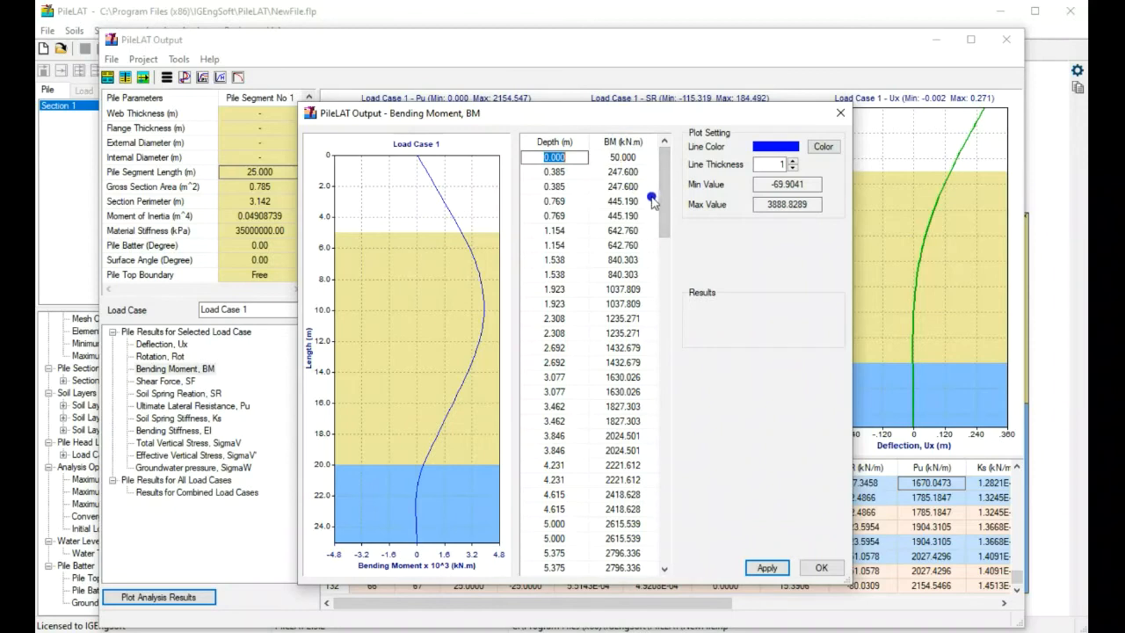
drag(664, 165, 660, 279)
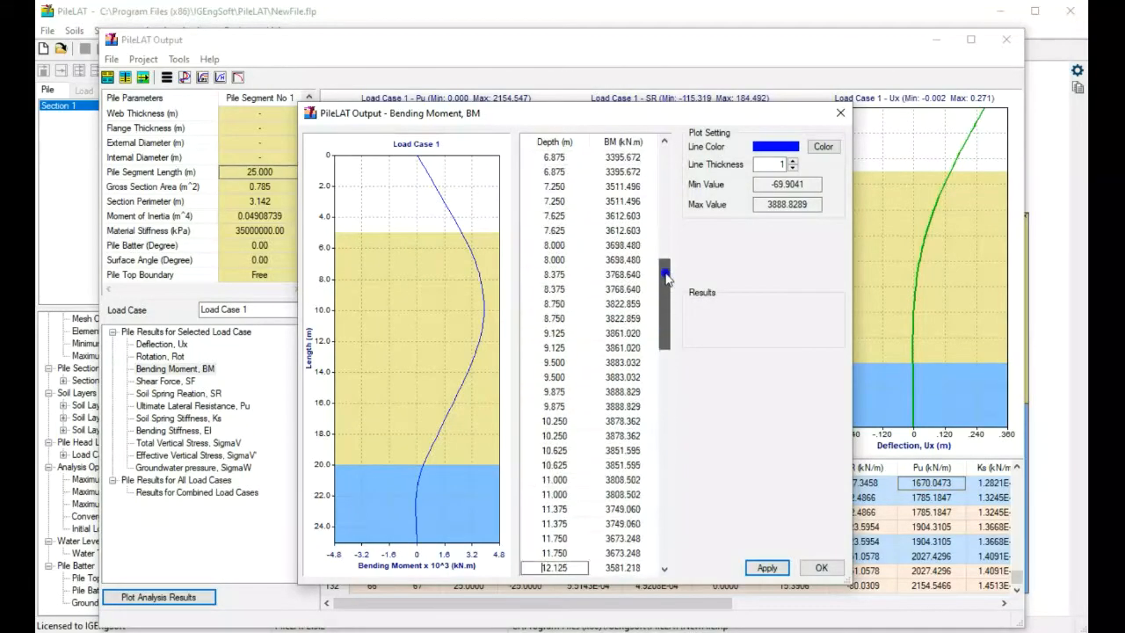
Step: Change the line colour of the detailed bending moment plot to pink and close the result with OK
drag(523, 114, 677, 88)
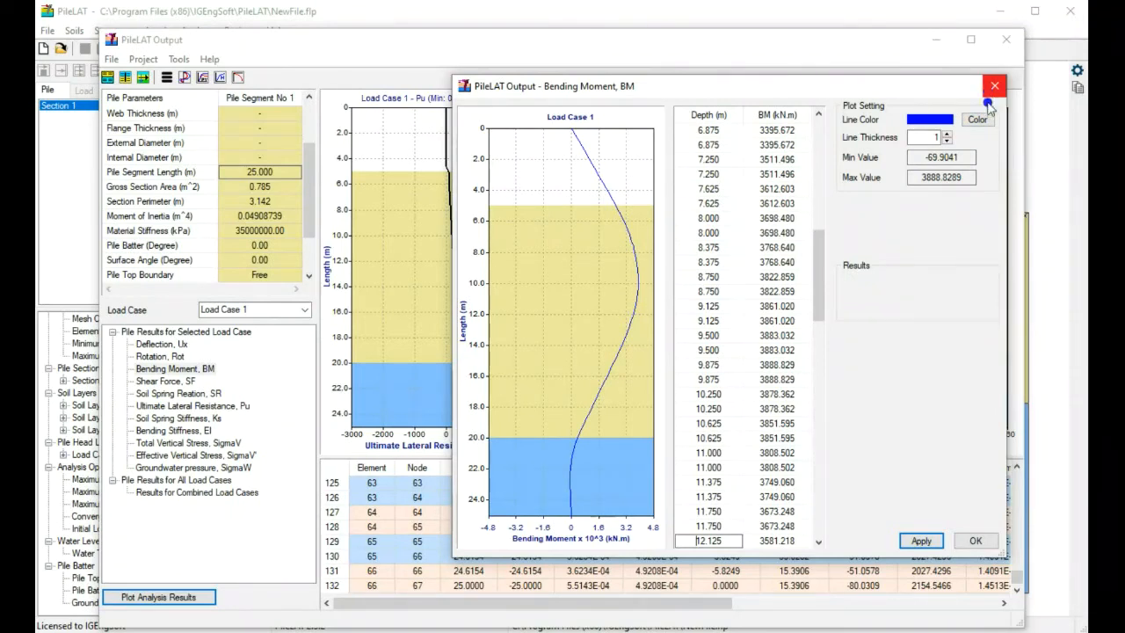
drag(901, 91, 622, 91)
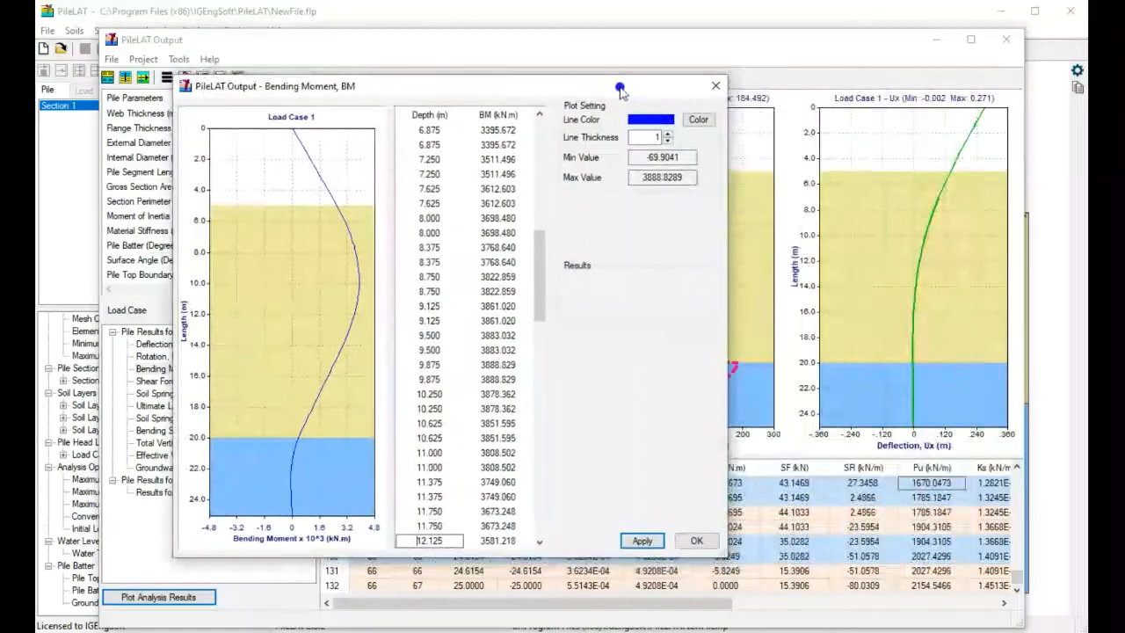
click(698, 120)
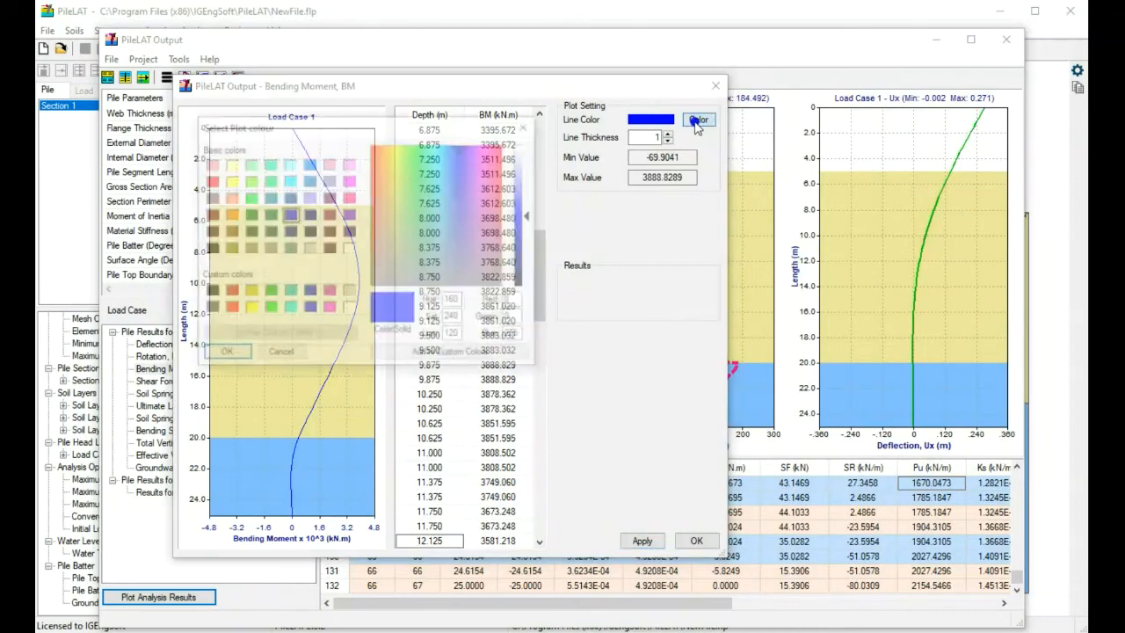
click(349, 196)
click(224, 354)
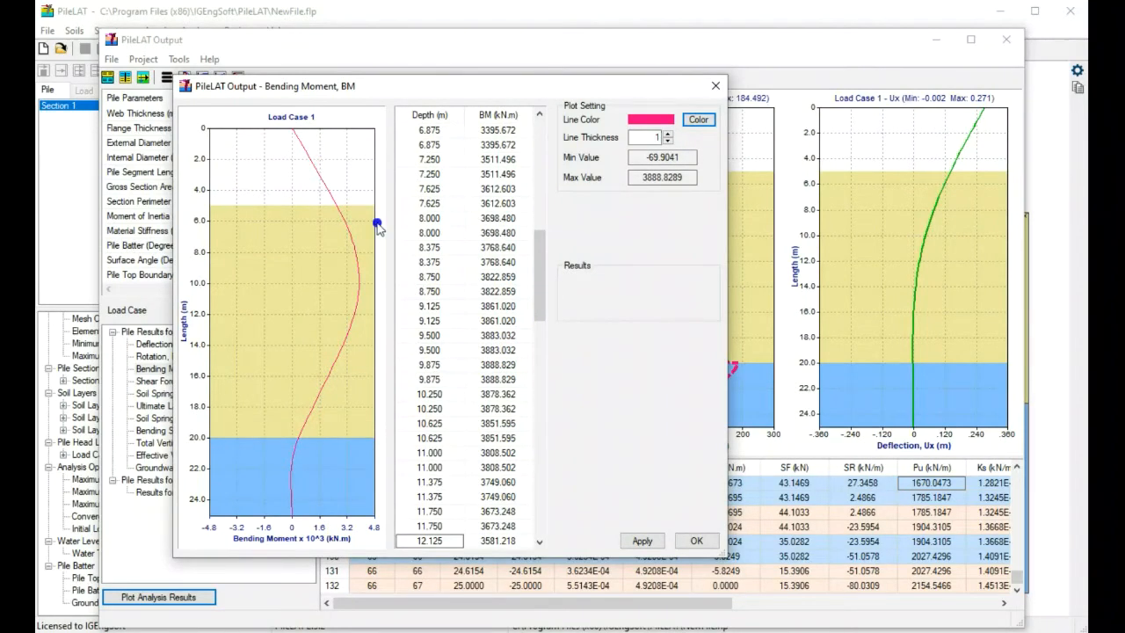
click(695, 539)
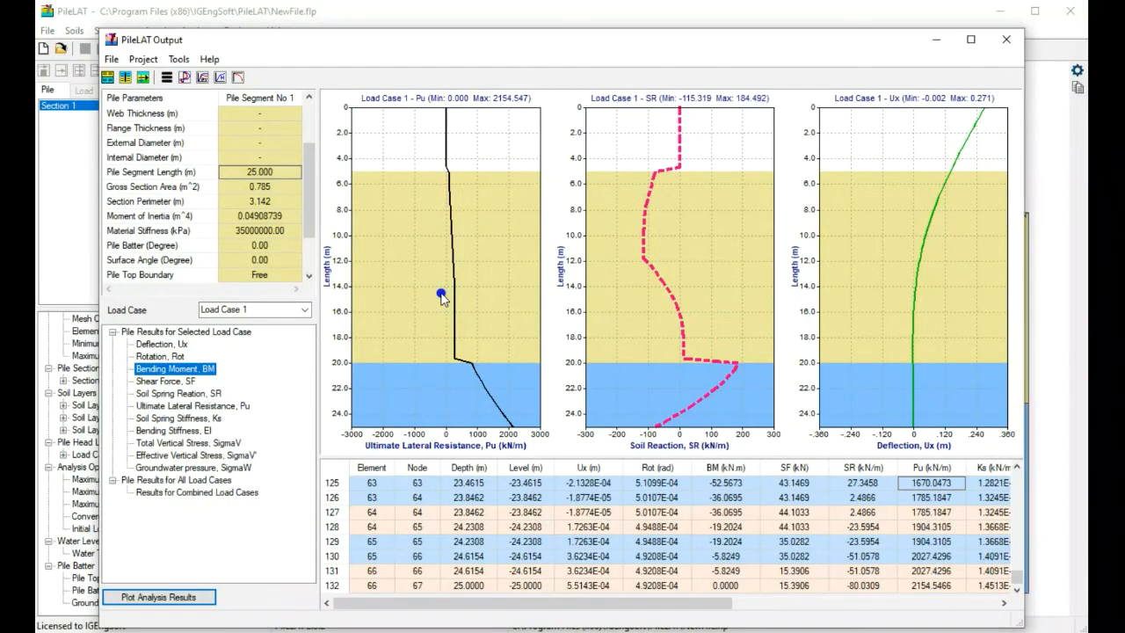
Step: Open the P-Y curves output and look through the node list across the null material, API Clay and API Sand (2014) layers
click(203, 79)
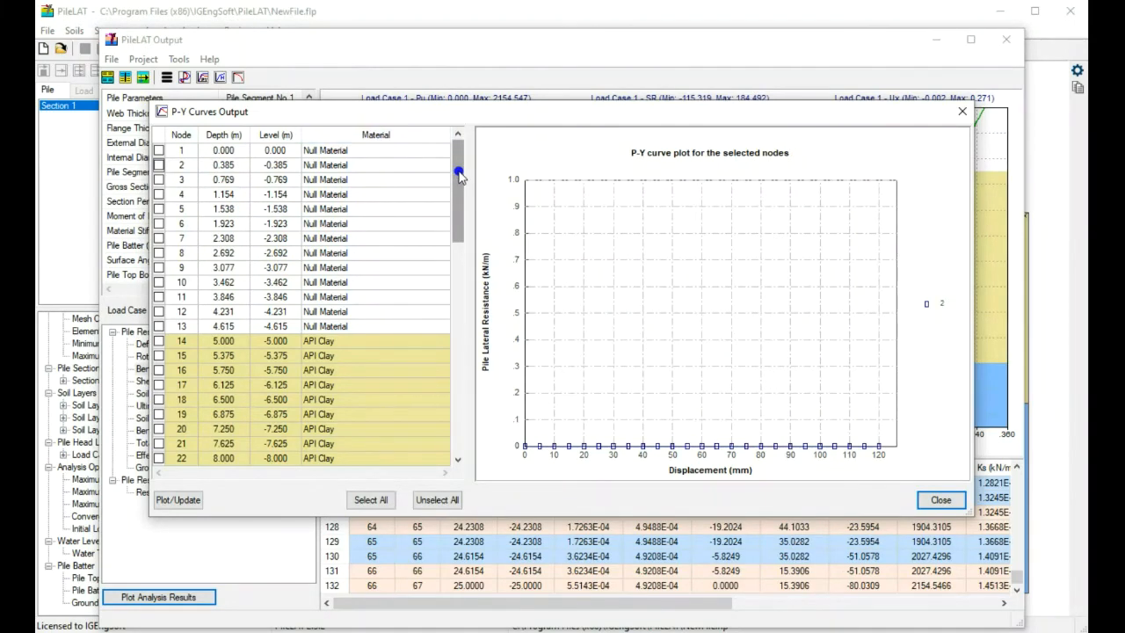
drag(458, 175, 458, 213)
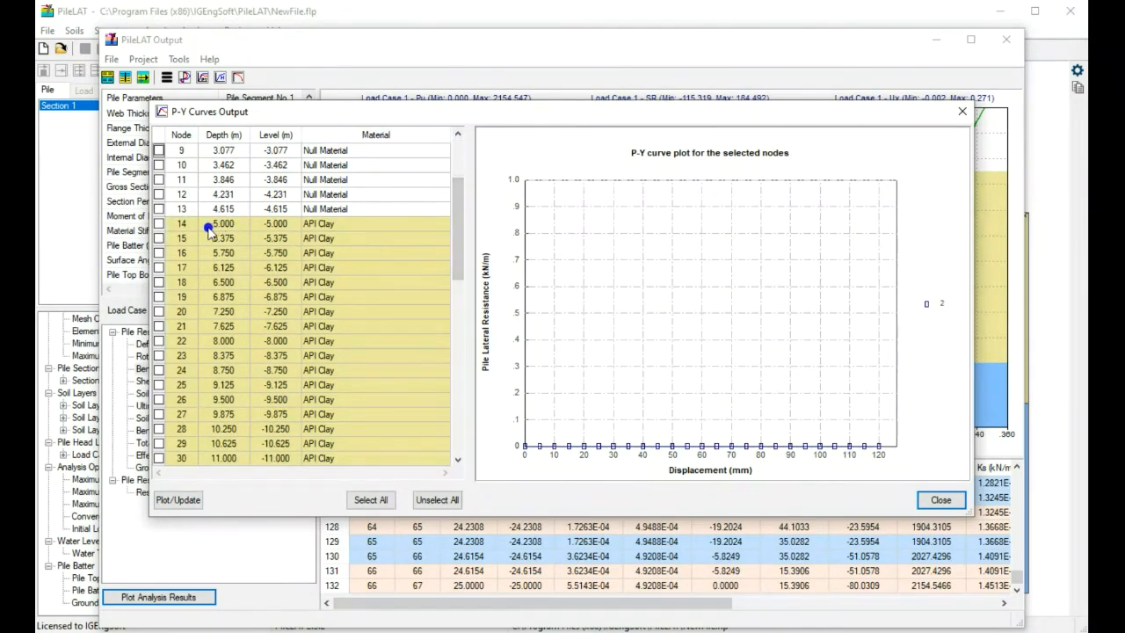
drag(451, 230, 465, 448)
drag(461, 392, 459, 360)
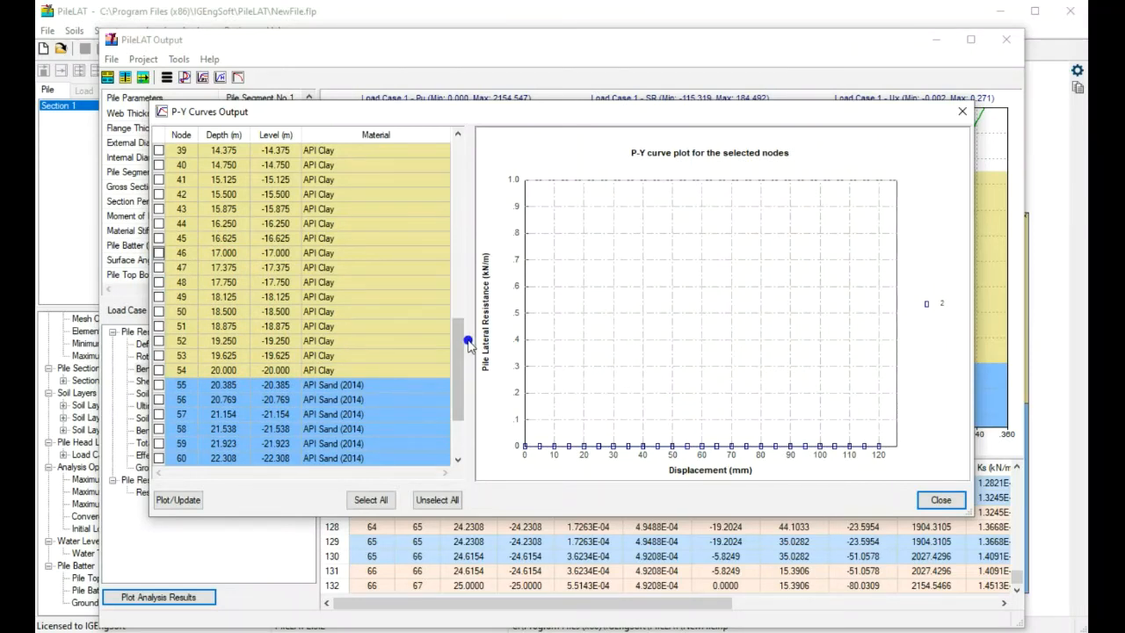
mouse_move(452, 326)
mouse_down()
mouse_move(452, 365)
mouse_move(451, 312)
mouse_up()
Step: Plot the P-Y curves for API Clay nodes 40 and 42 and API Sand (2014) nodes 55 and 56
click(160, 241)
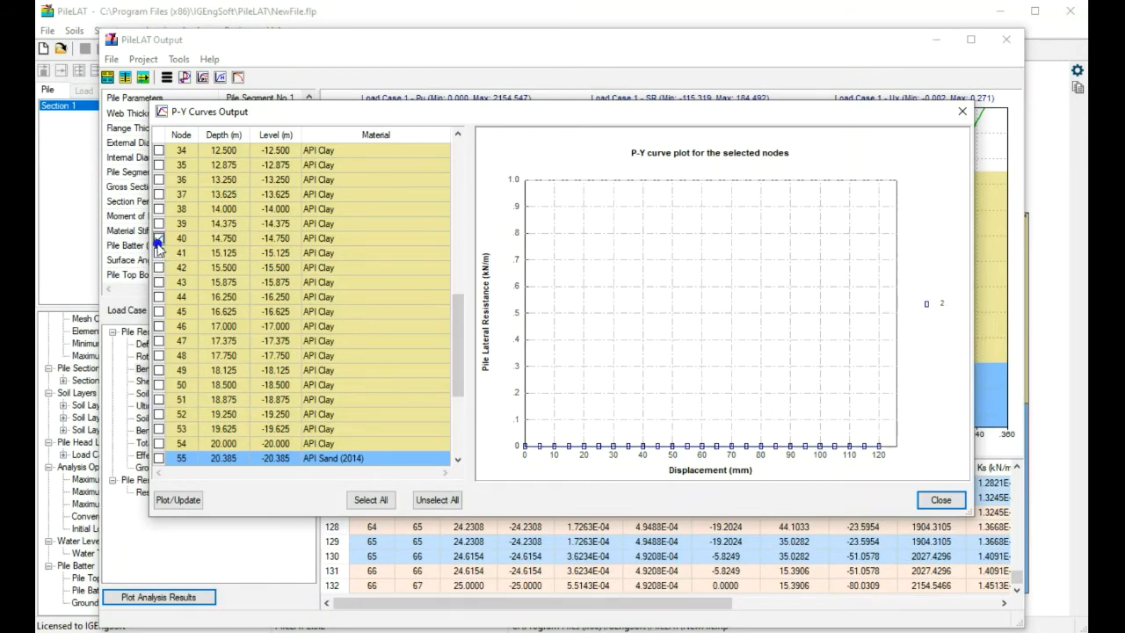
click(158, 269)
scroll(181, 334, down, 3)
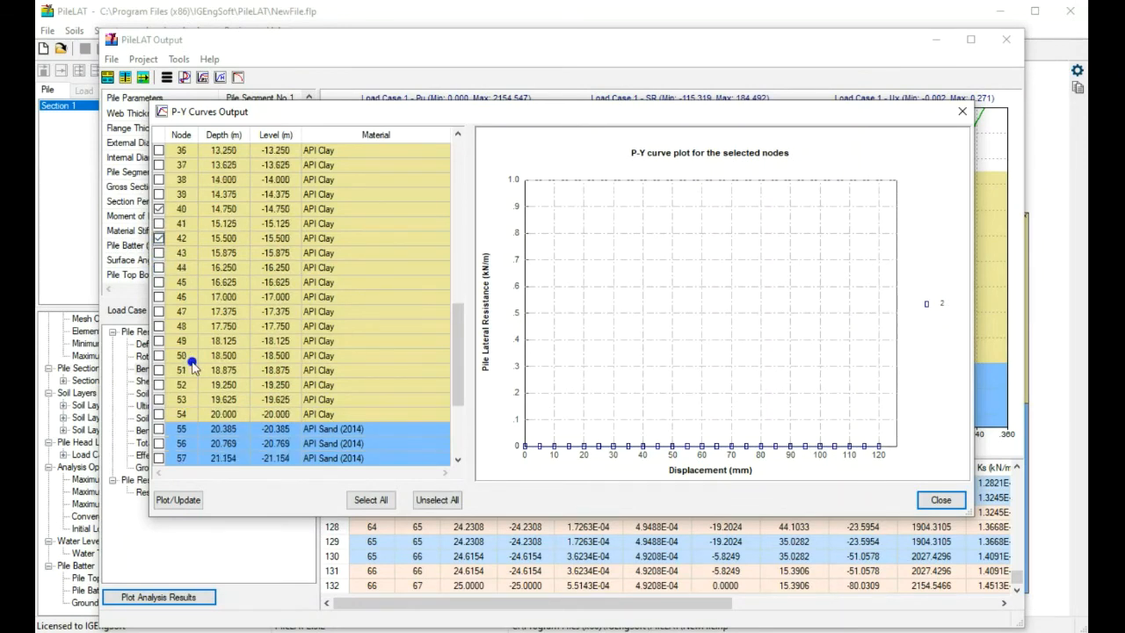
click(159, 416)
click(159, 429)
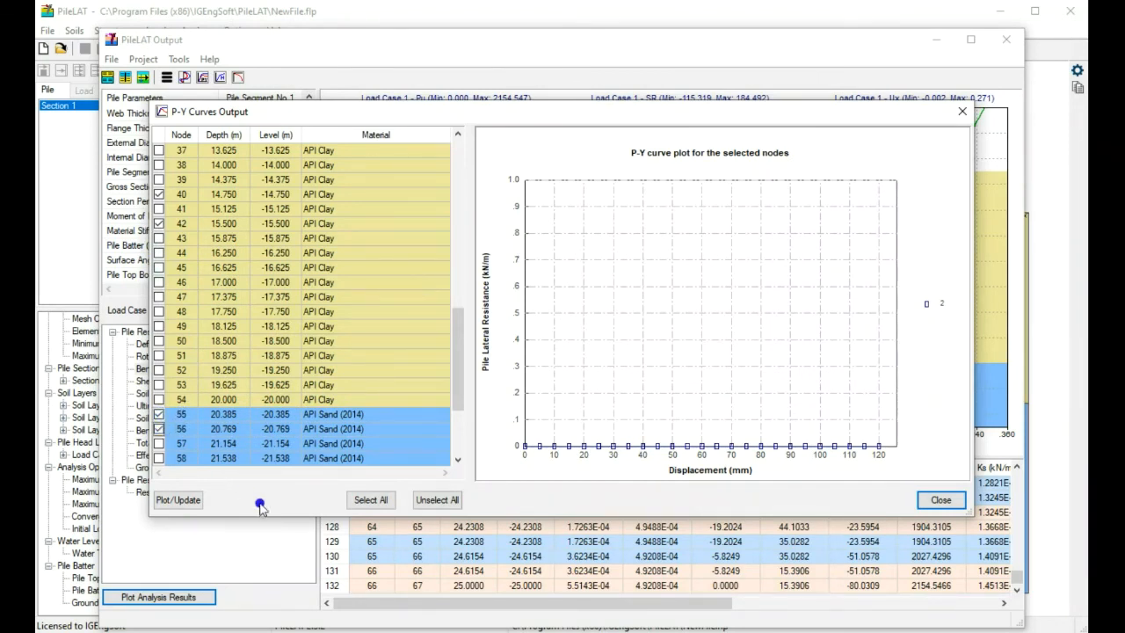
click(174, 500)
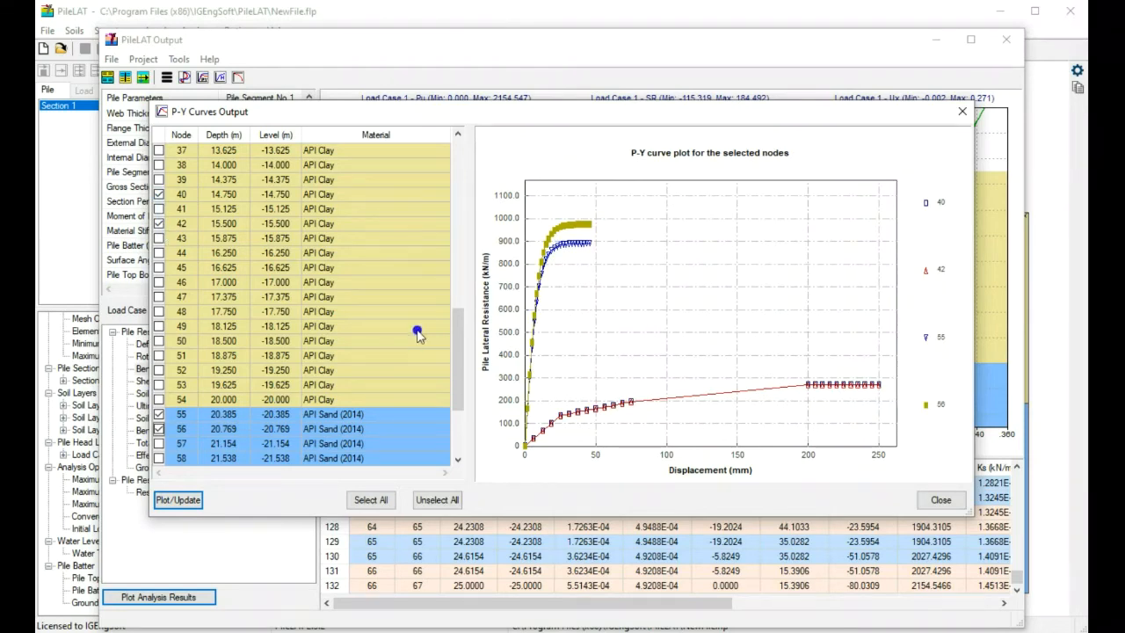
Step: Plot the P-Y curves for all pile nodes at once
click(371, 500)
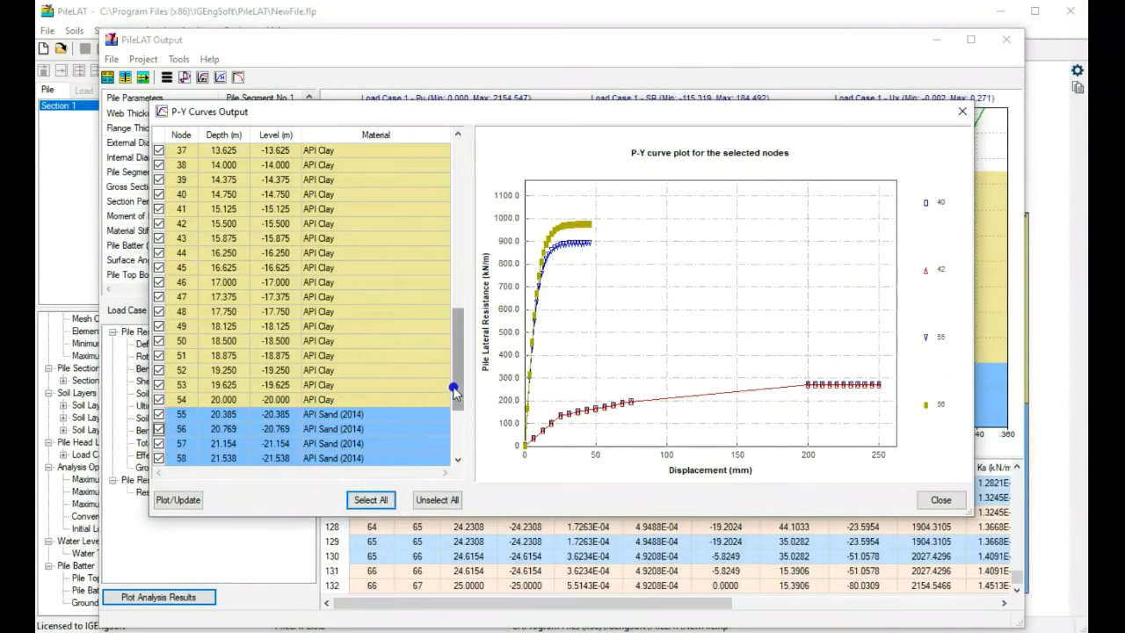
drag(453, 389, 458, 187)
click(180, 500)
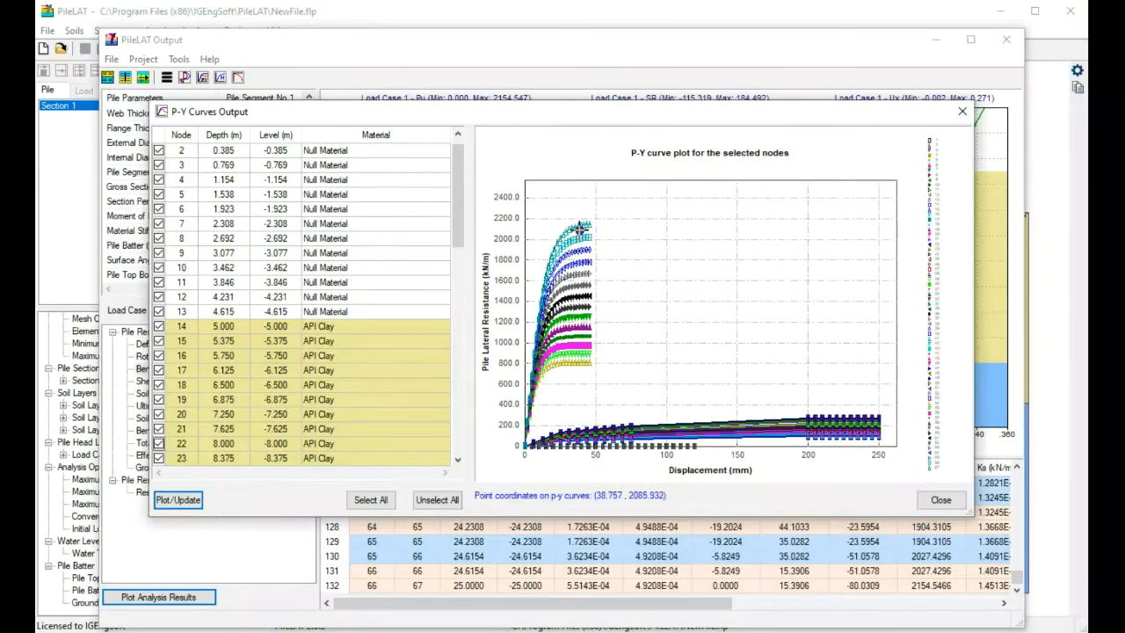
Step: Clear the node selection and plot the P-Y curves for API Clay nodes 15 and 36 and API Sand (2014) node 56
click(436, 499)
scroll(190, 324, down, 2)
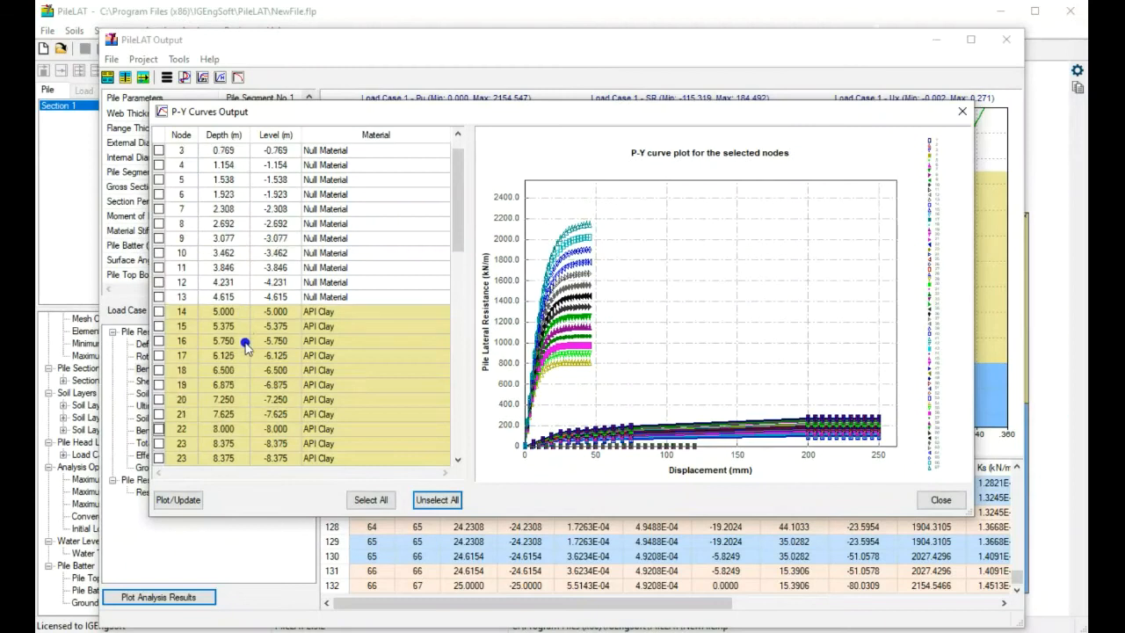
drag(458, 219, 458, 247)
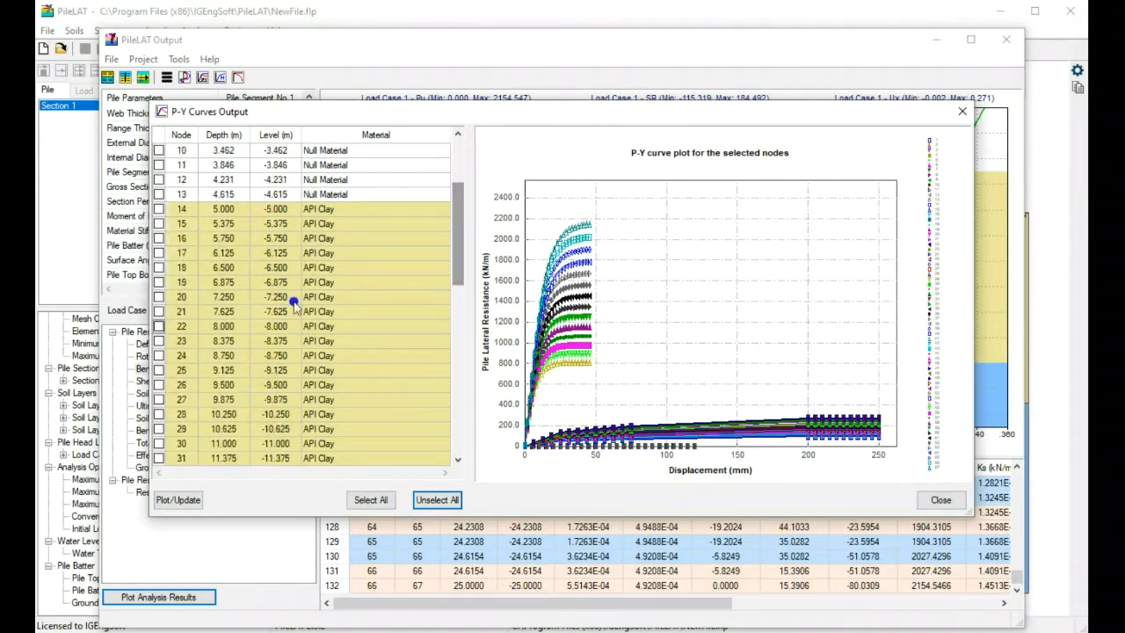
click(157, 232)
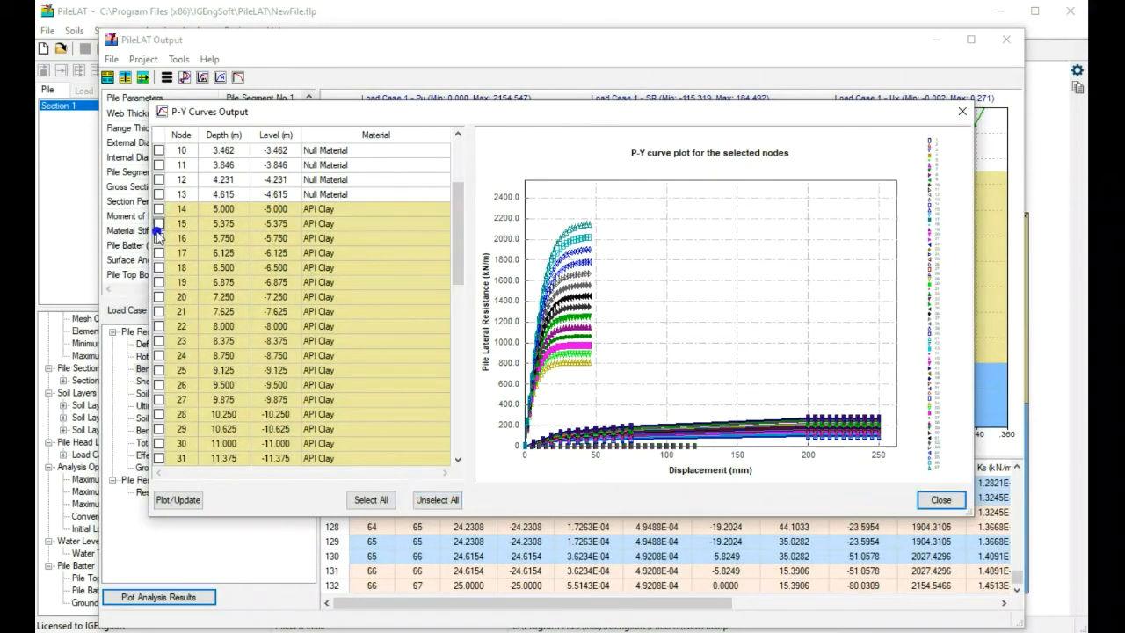
scroll(207, 312, down, 5)
click(156, 297)
scroll(189, 321, down, 6)
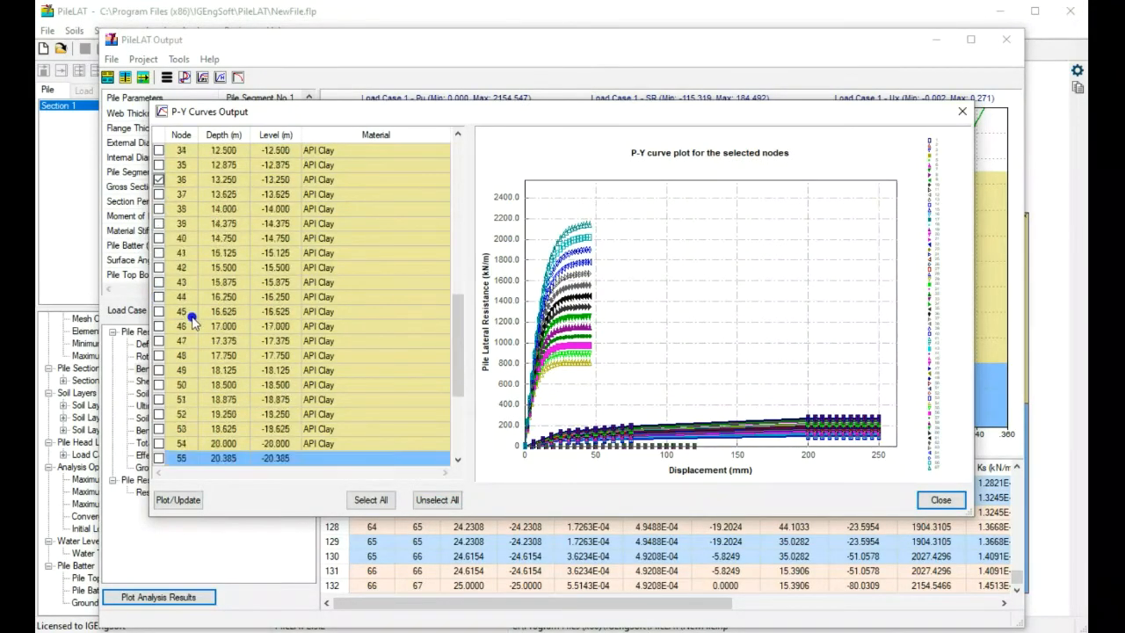
click(159, 340)
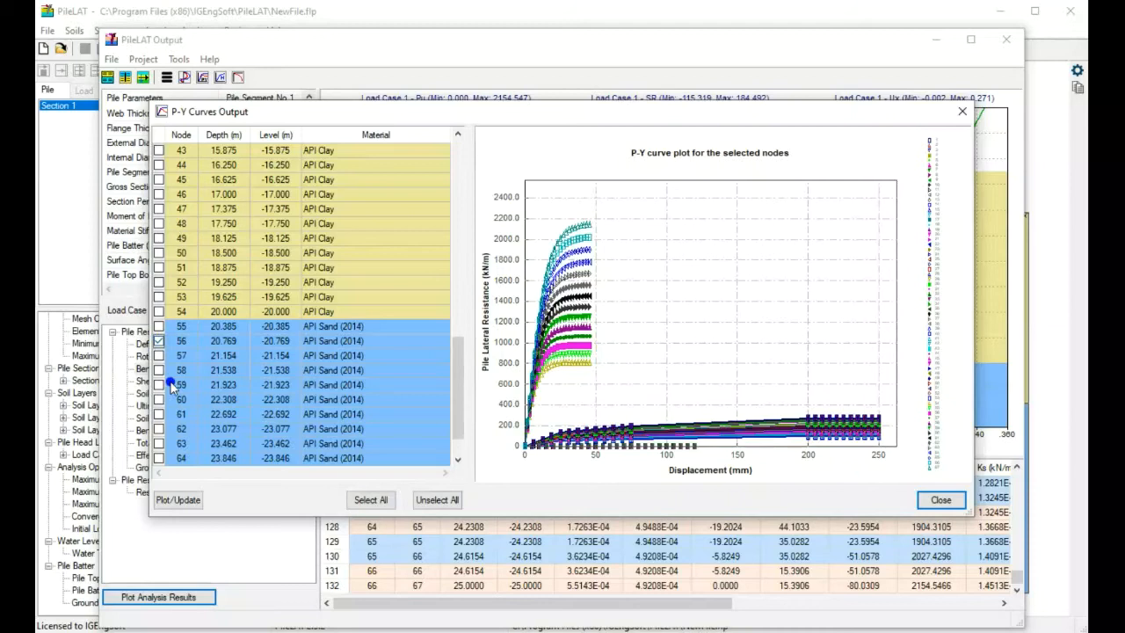
scroll(172, 387, down, 1)
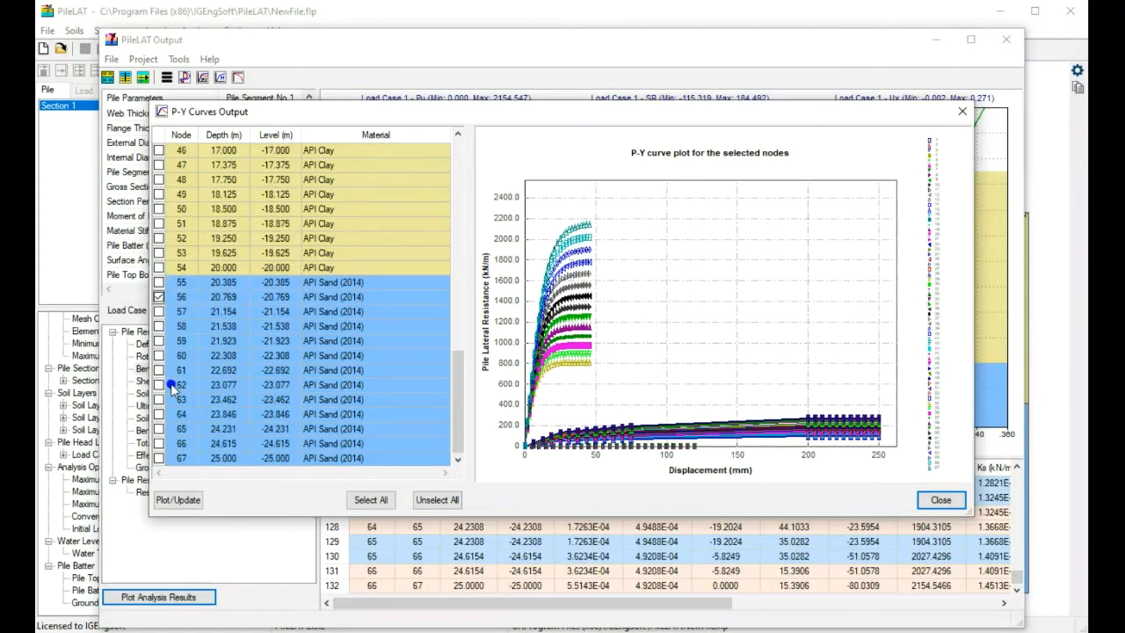
click(179, 499)
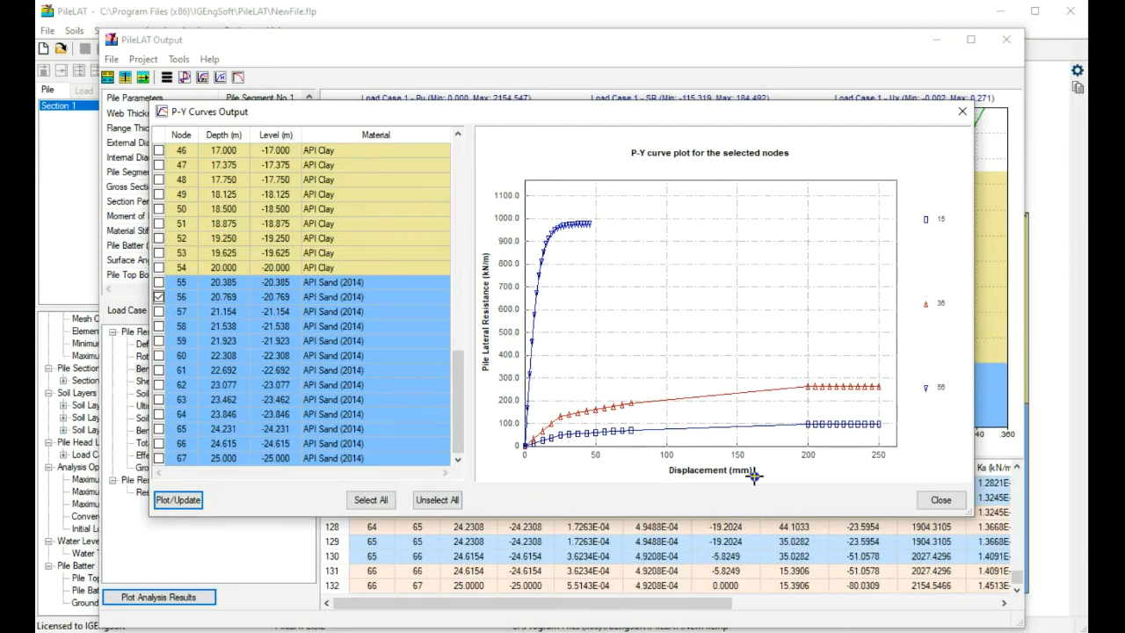
Step: Copy the P-Y curve plot, open its result table, enlarge the table to show more rows and move it over the node list
right_click(673, 275)
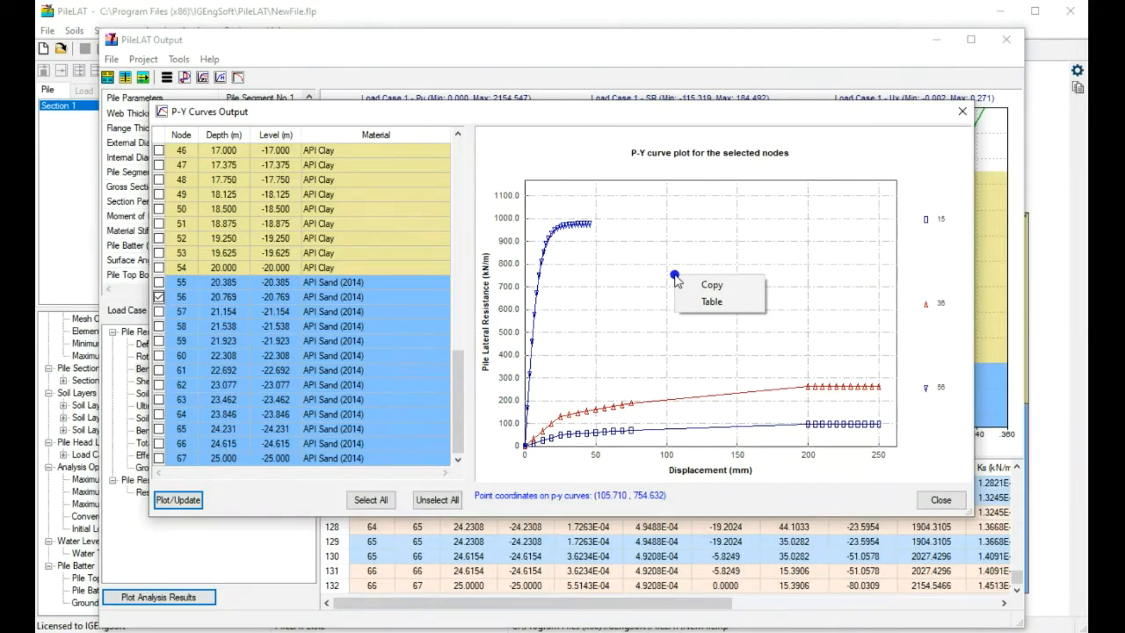
click(740, 285)
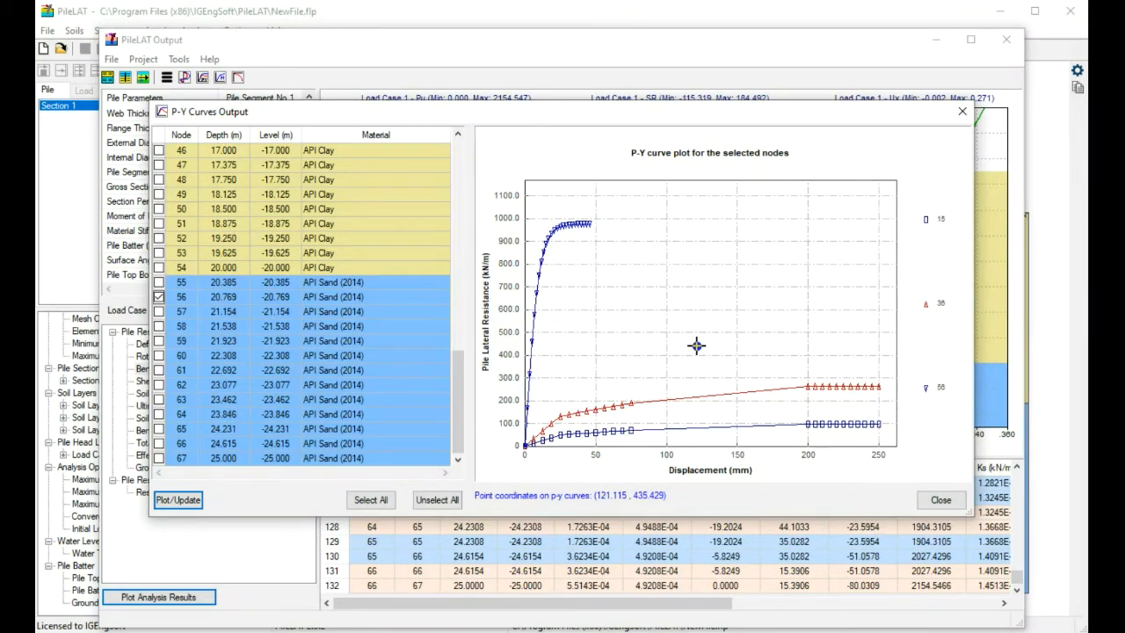
right_click(684, 284)
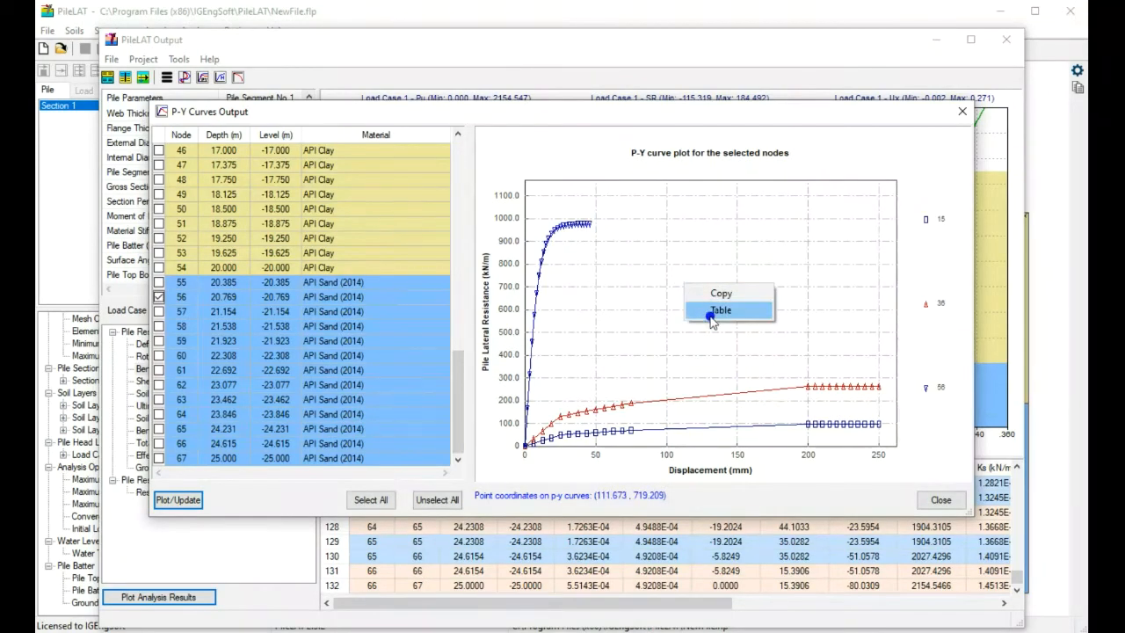
click(712, 317)
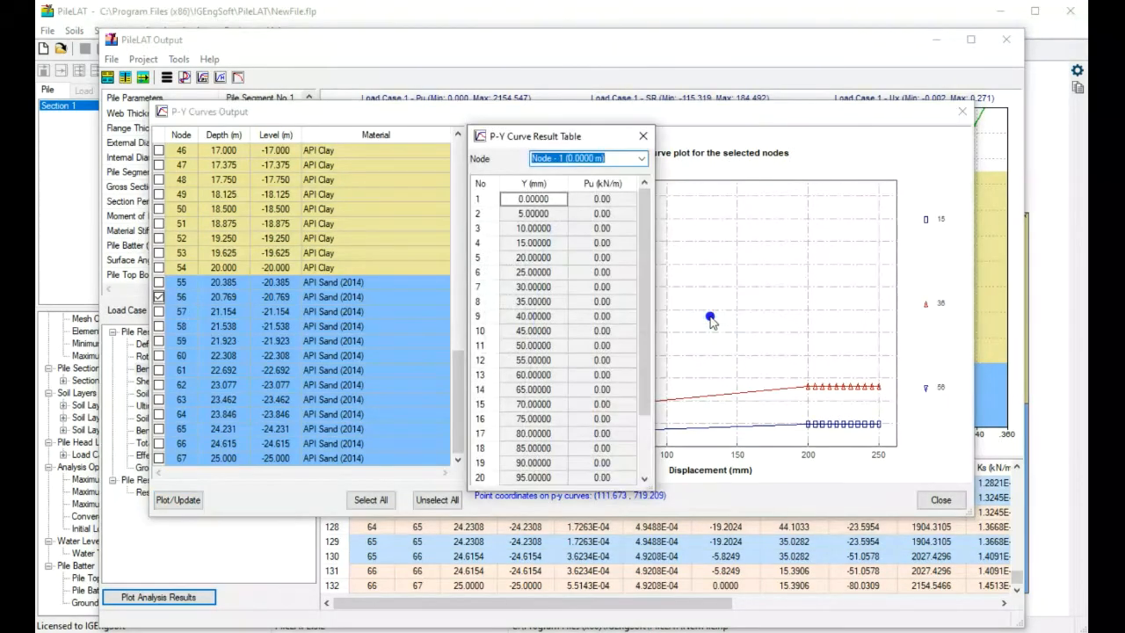
drag(655, 497, 695, 559)
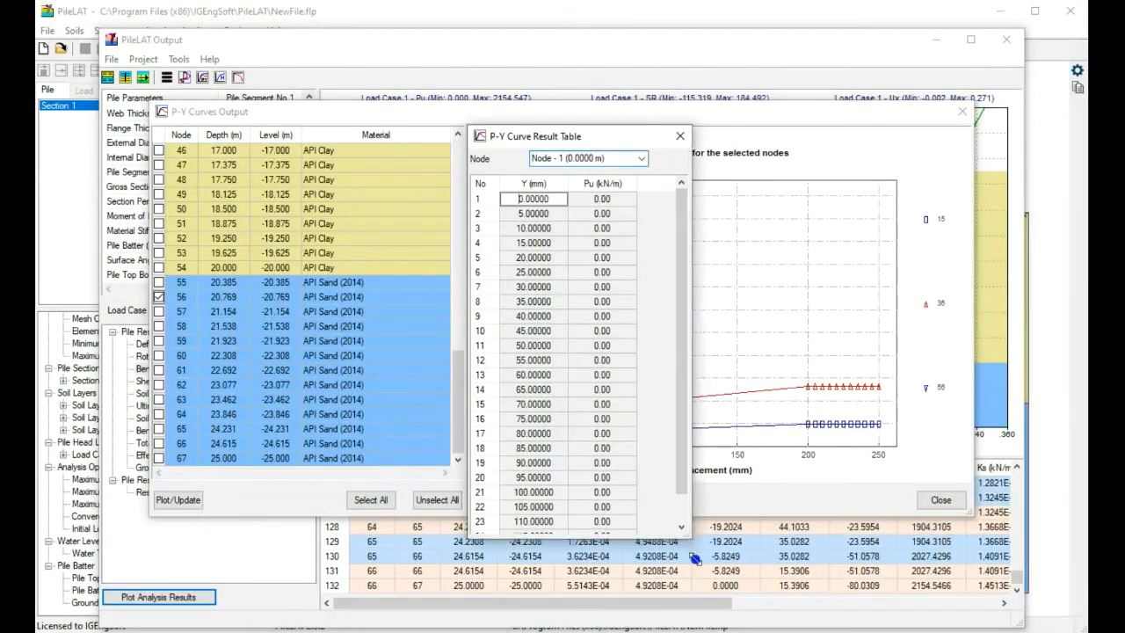
drag(573, 135, 454, 126)
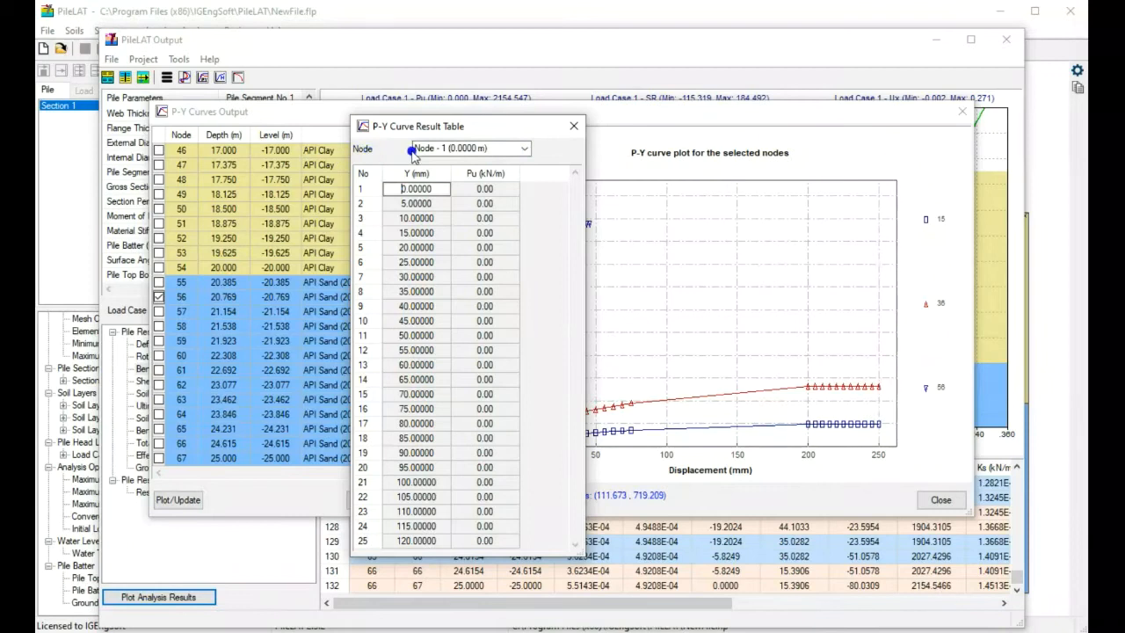
Step: Examine the tabulated P-Y values for Node - 18 (6.5000 m) and close the table and the P-Y curves output
click(519, 150)
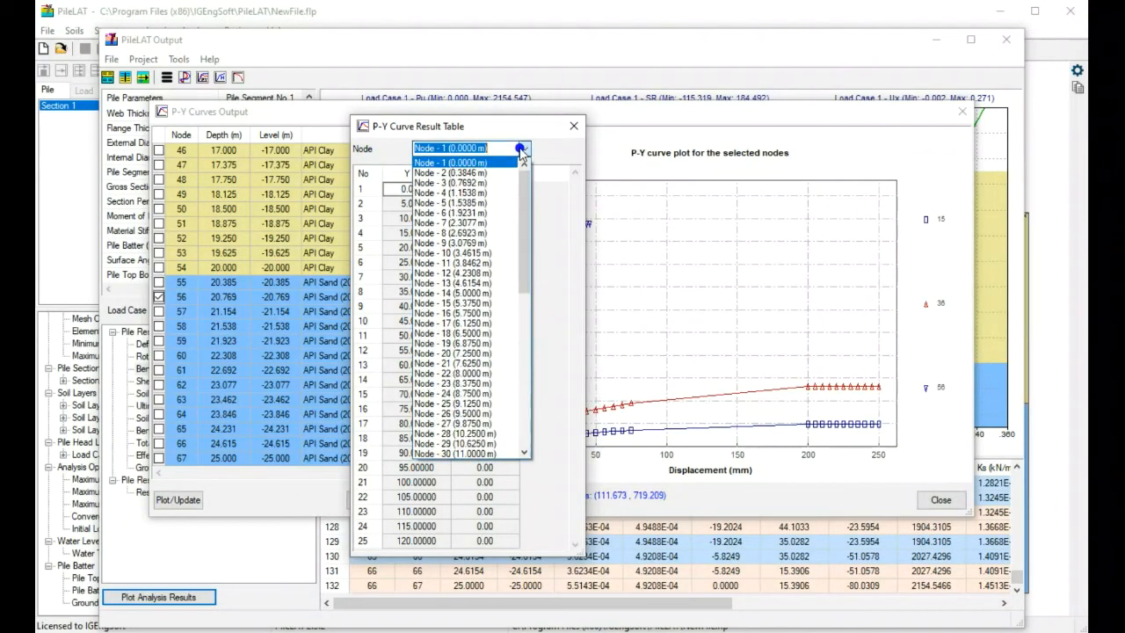
click(475, 335)
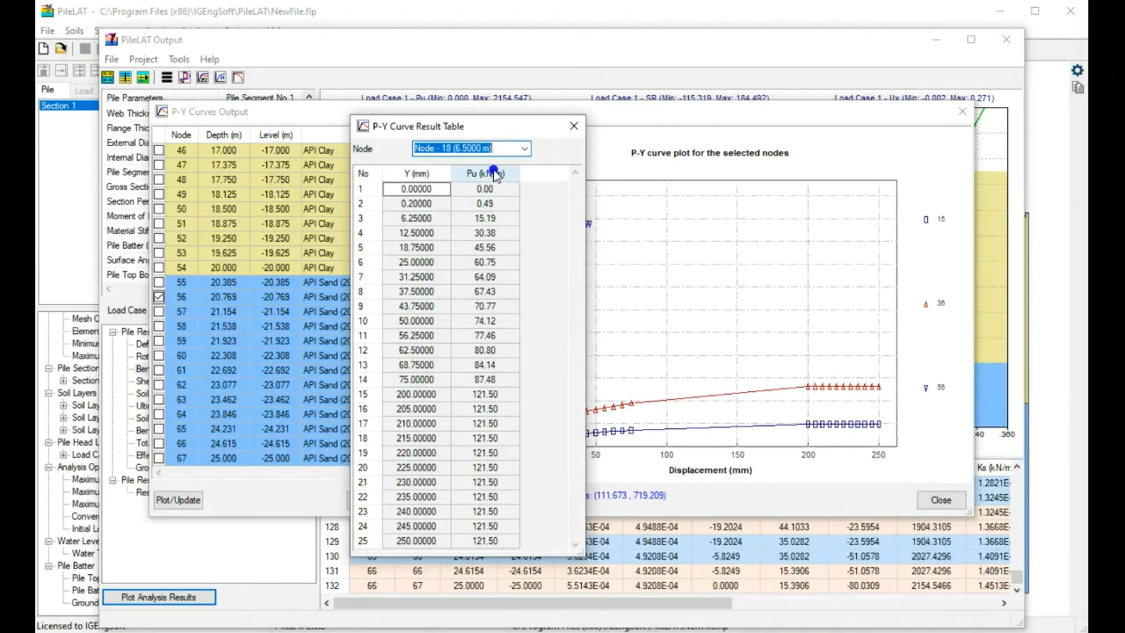
drag(497, 125, 671, 122)
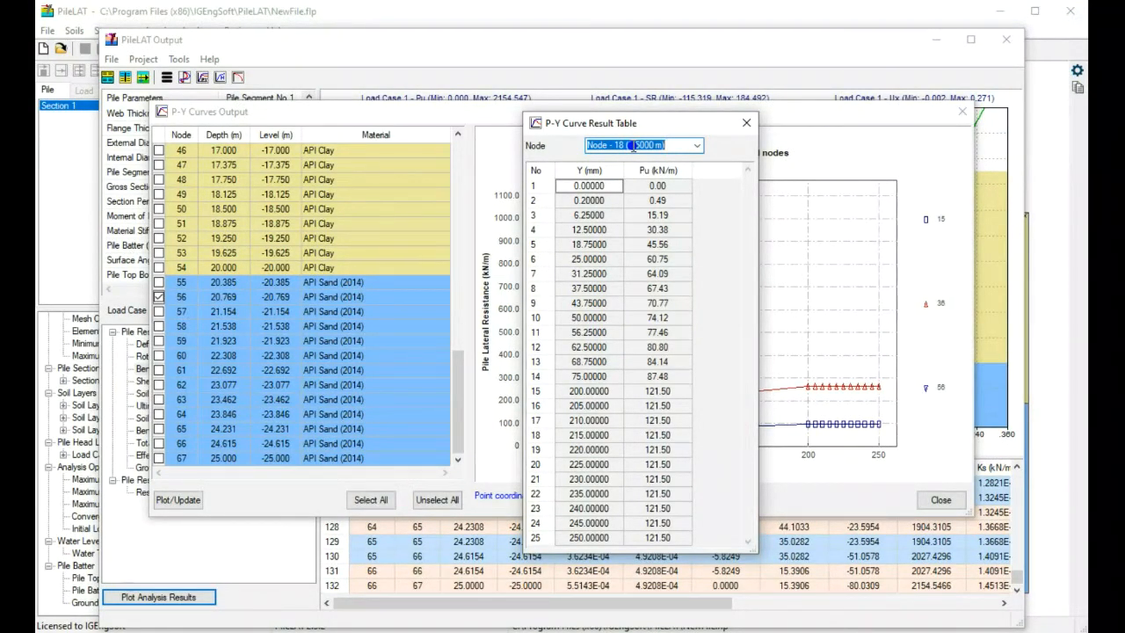
click(743, 127)
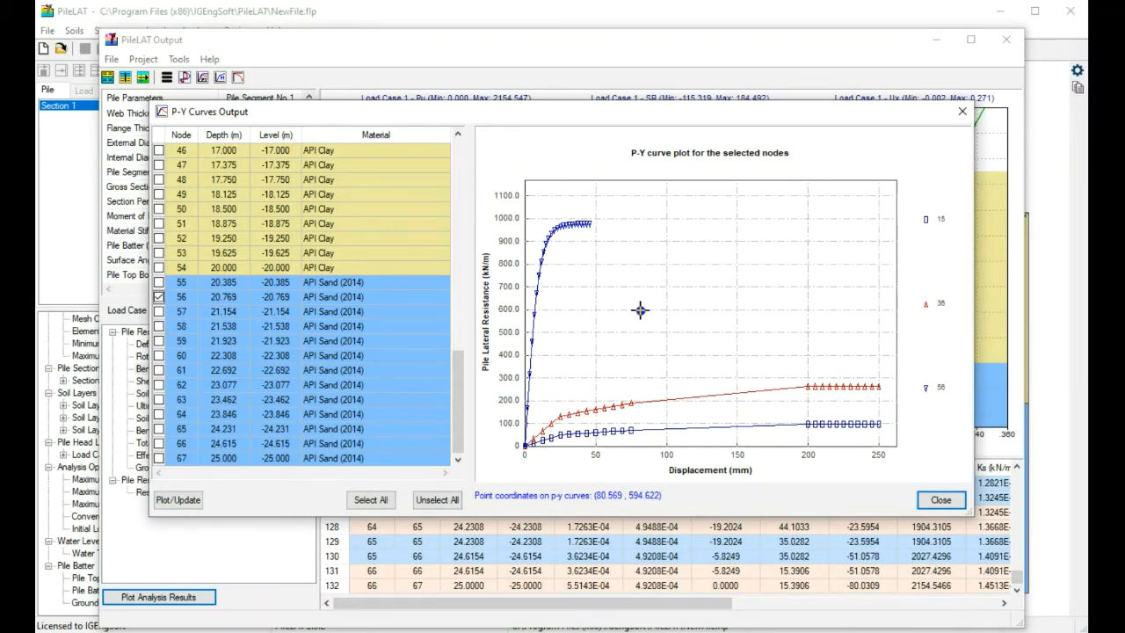
click(612, 383)
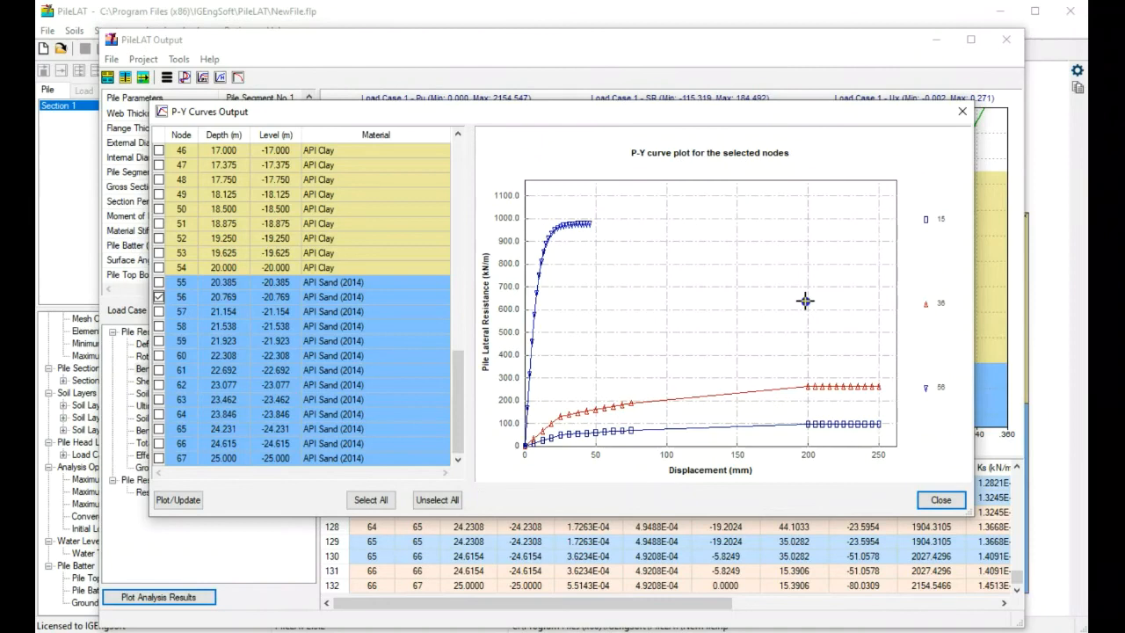
click(960, 113)
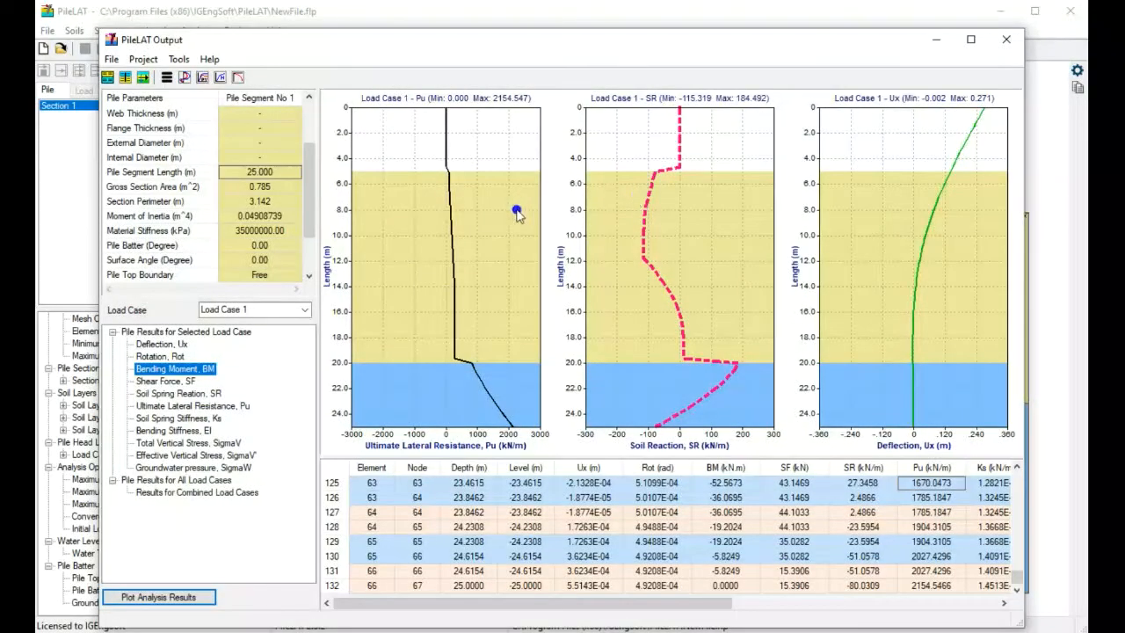
Step: Open the equivalent pile-head stiffness results and examine the K11 - Settlement plot and the available stiffness plot options
click(221, 77)
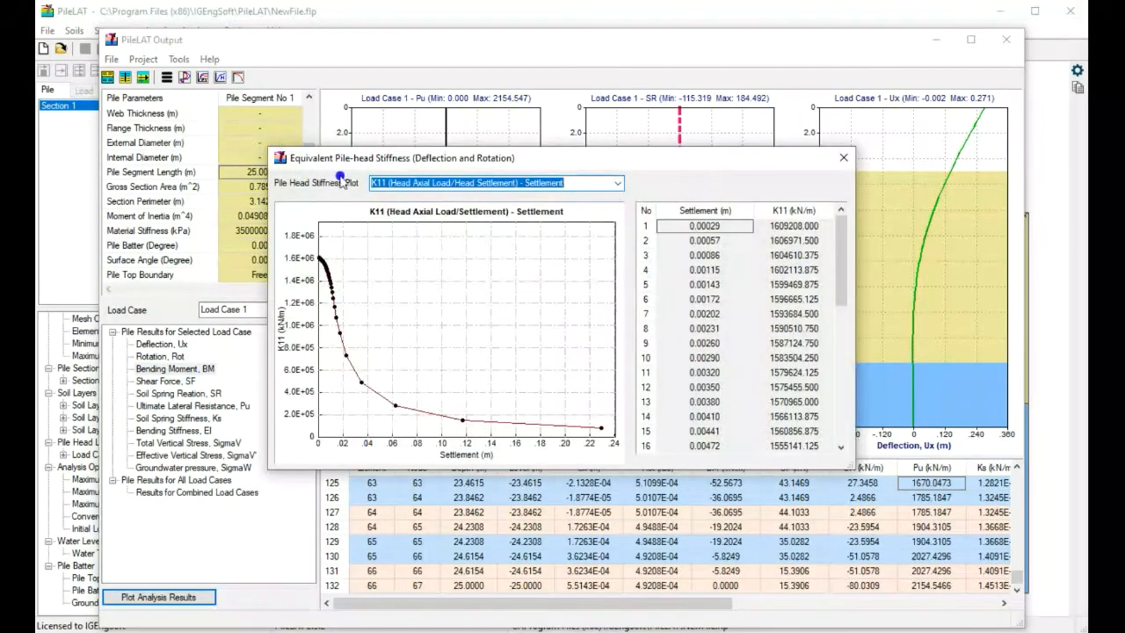
drag(516, 158, 568, 201)
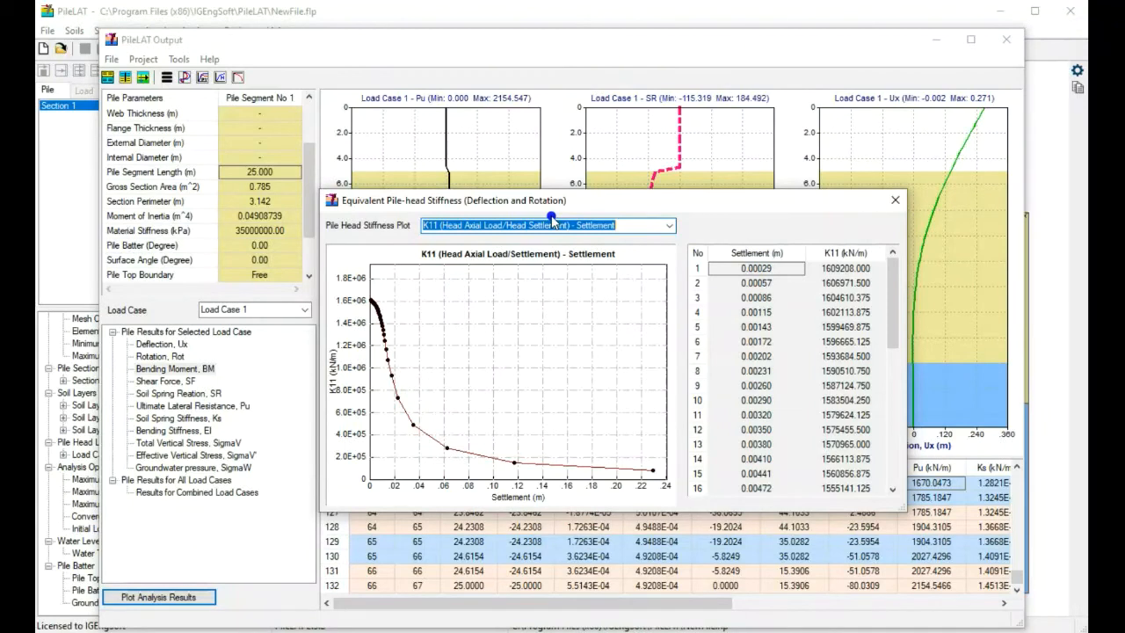
click(669, 226)
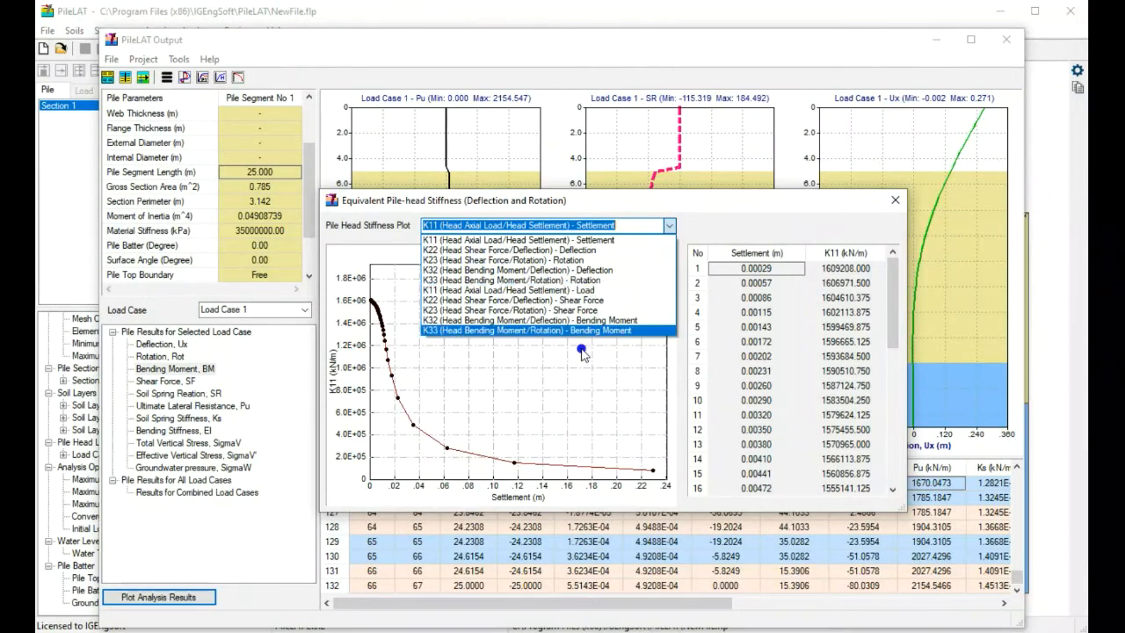
click(577, 426)
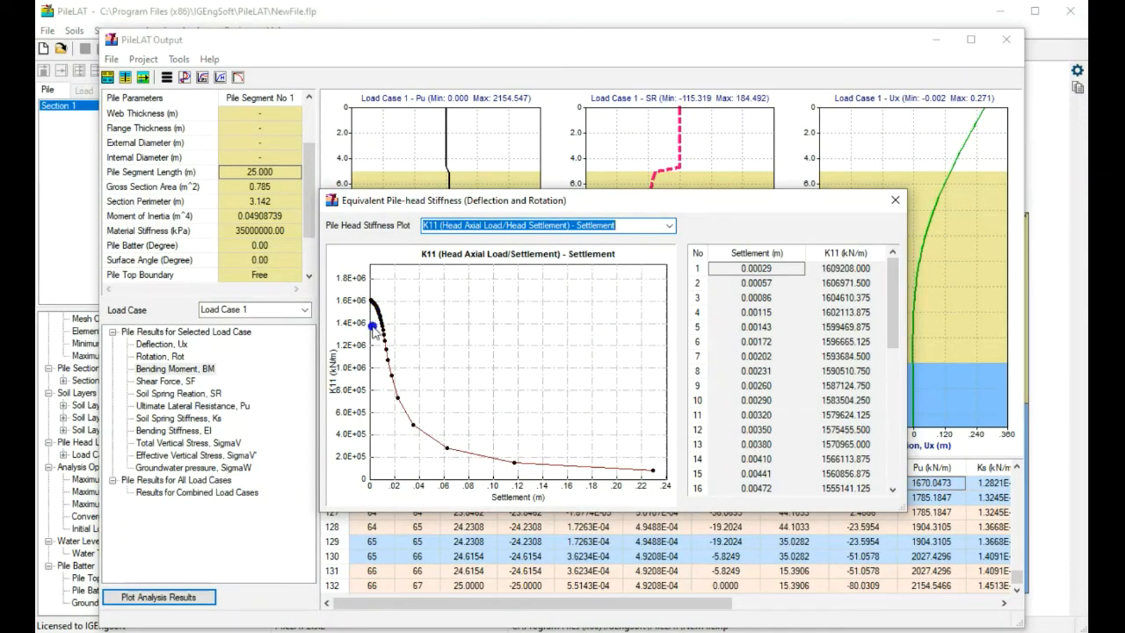
Step: View the K22 - Deflection, K23 - Rotation, K33 - Rotation and K11 - Settlement stiffness plots and close the pile-head stiffness results
click(669, 227)
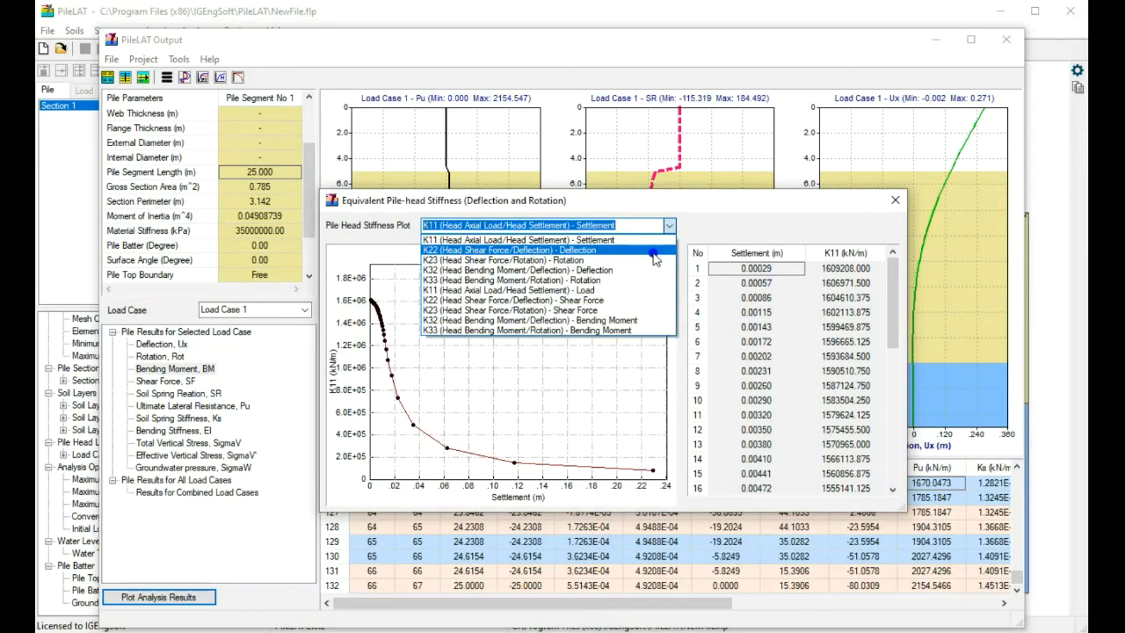
click(654, 254)
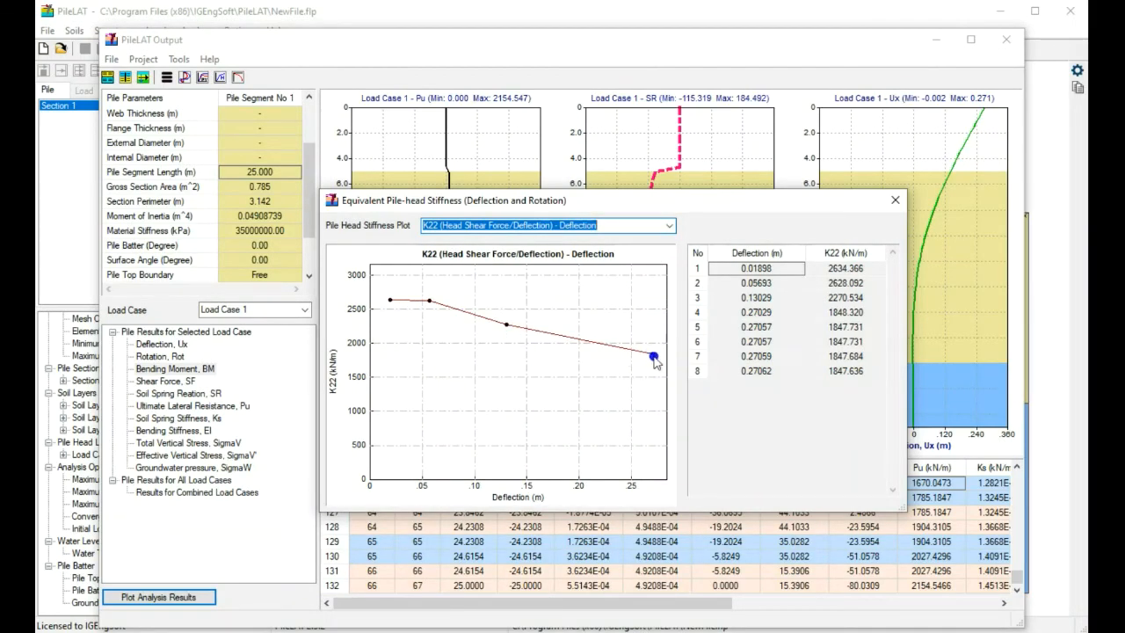
click(669, 226)
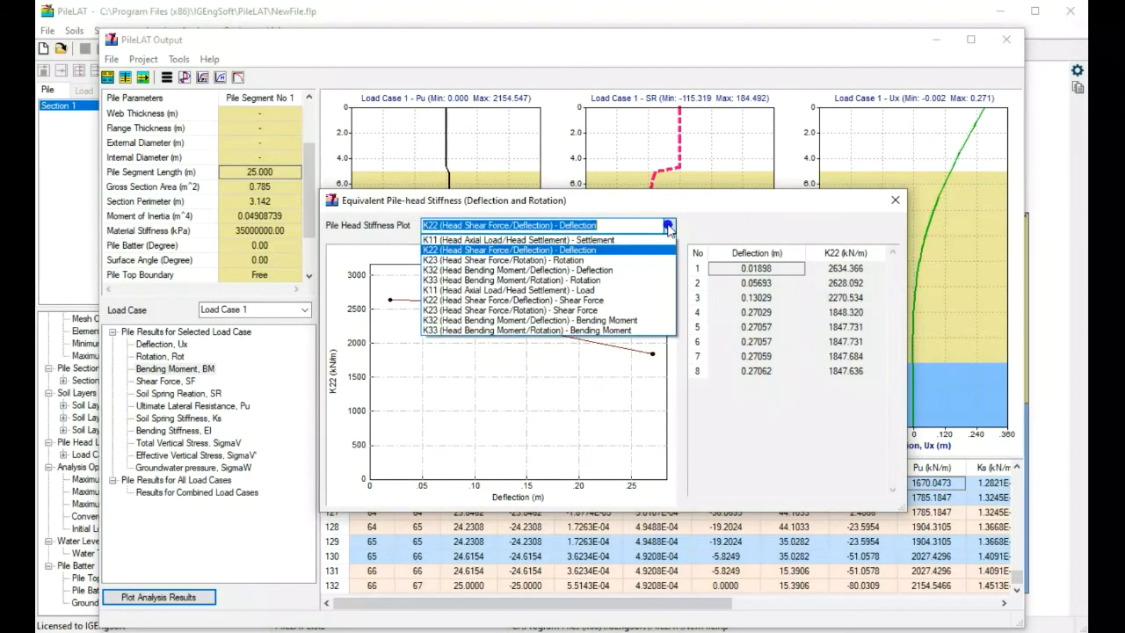
click(634, 262)
click(668, 226)
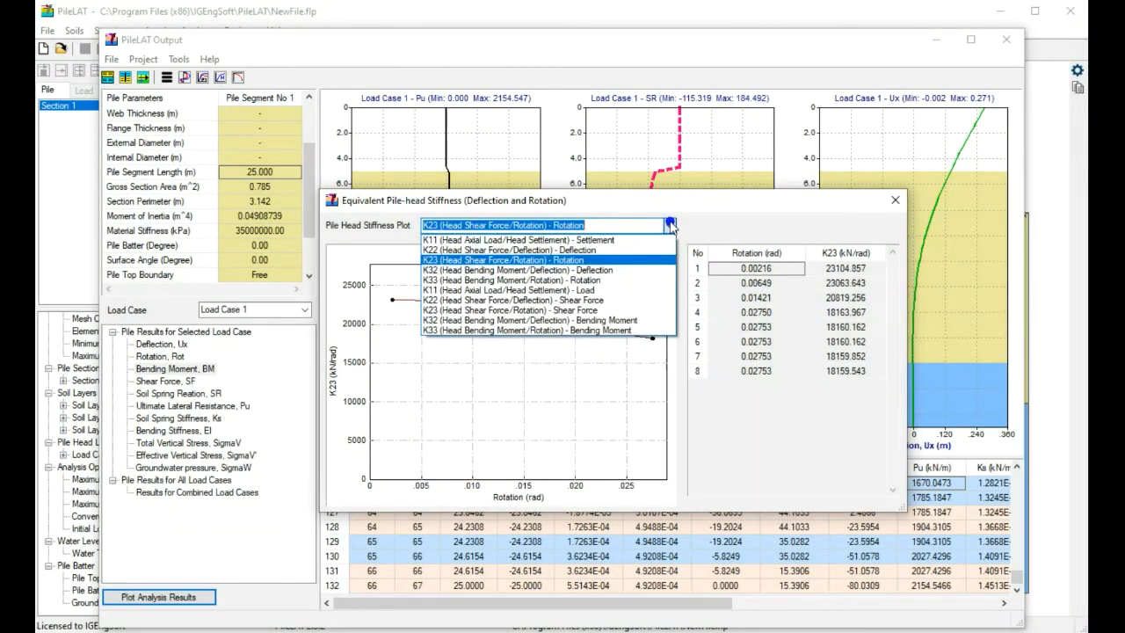
click(640, 281)
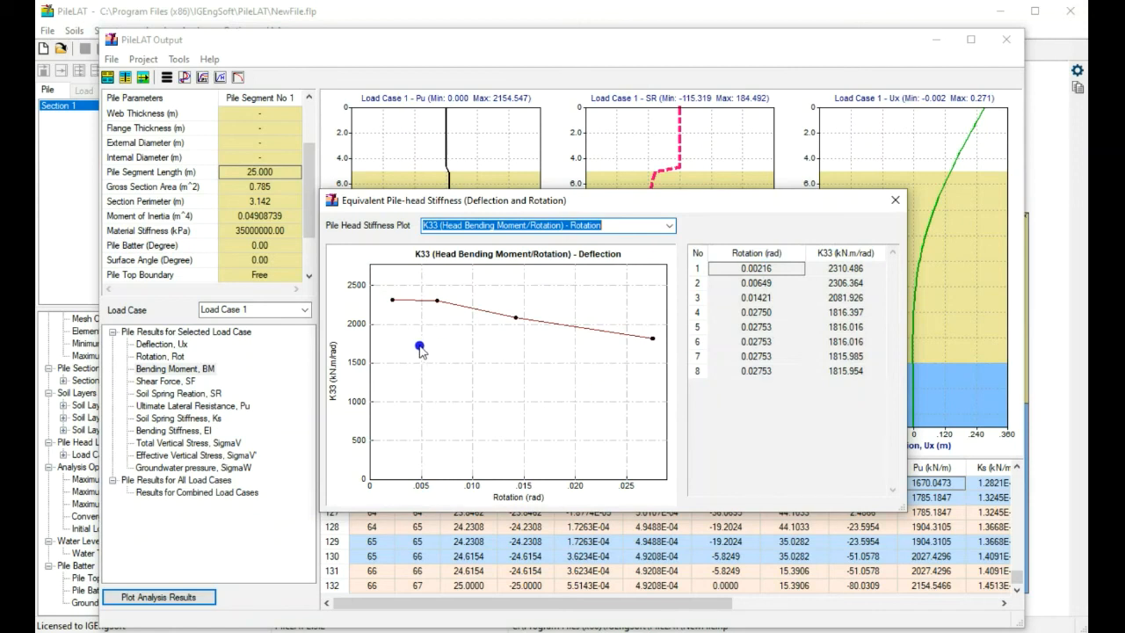
click(669, 226)
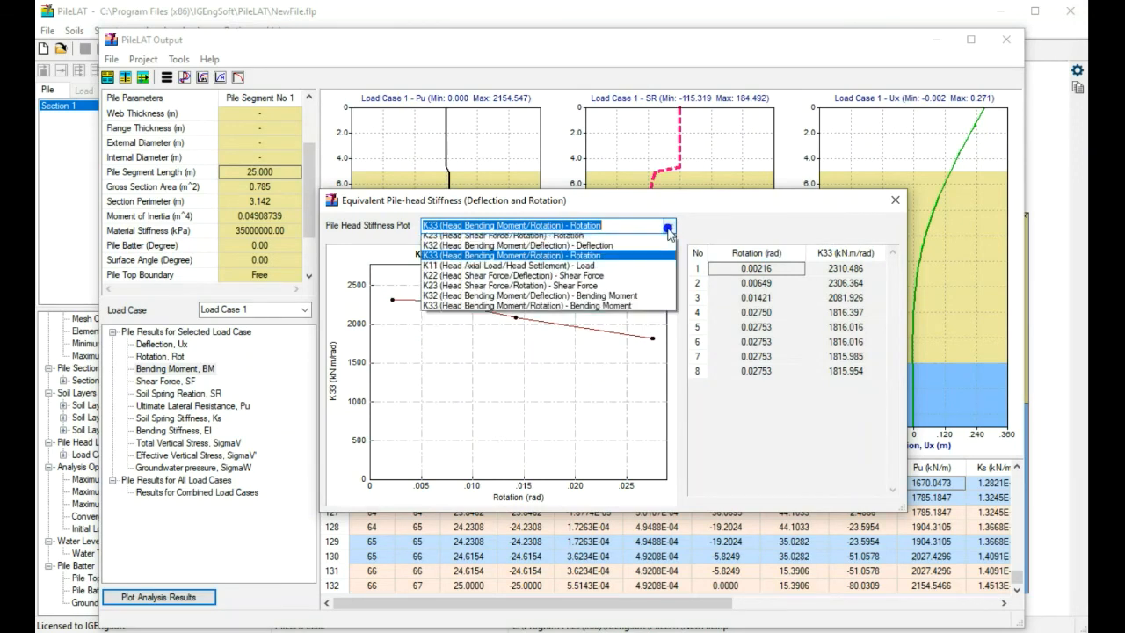
click(660, 247)
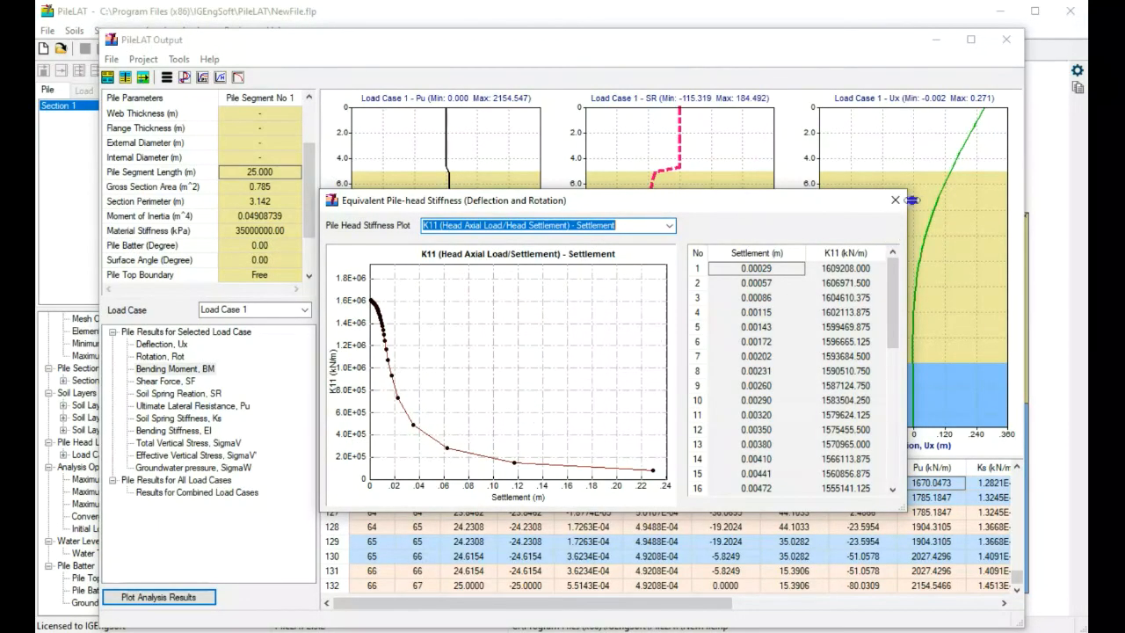
click(895, 202)
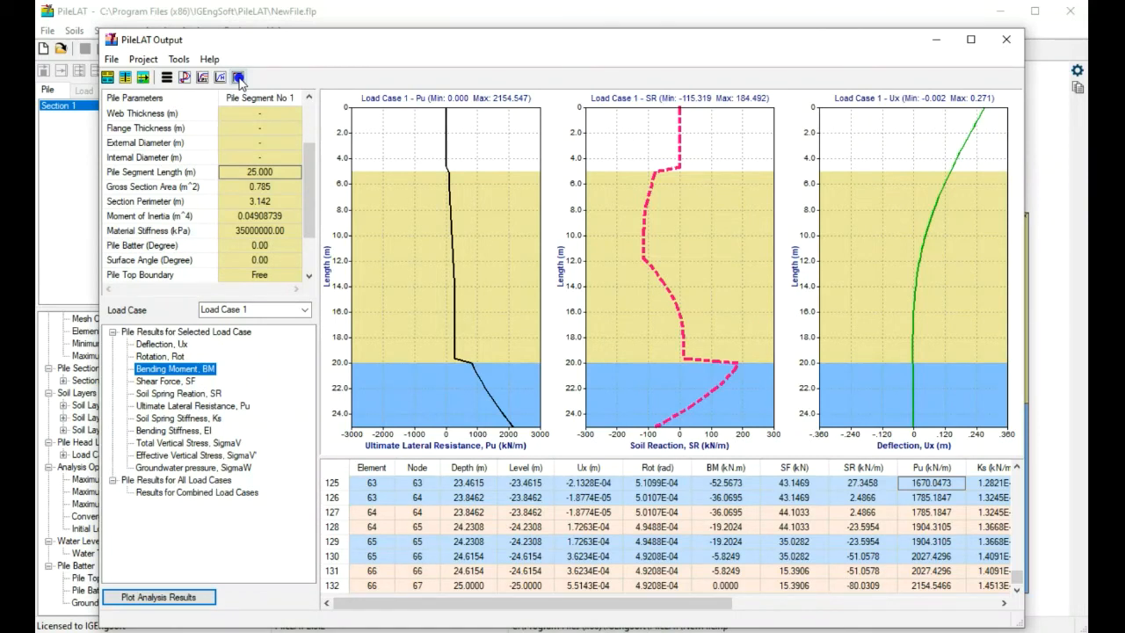
Step: Open the load settlement curve at the pile head, examine the curve and the ultimate axial capacities, and close it
click(238, 78)
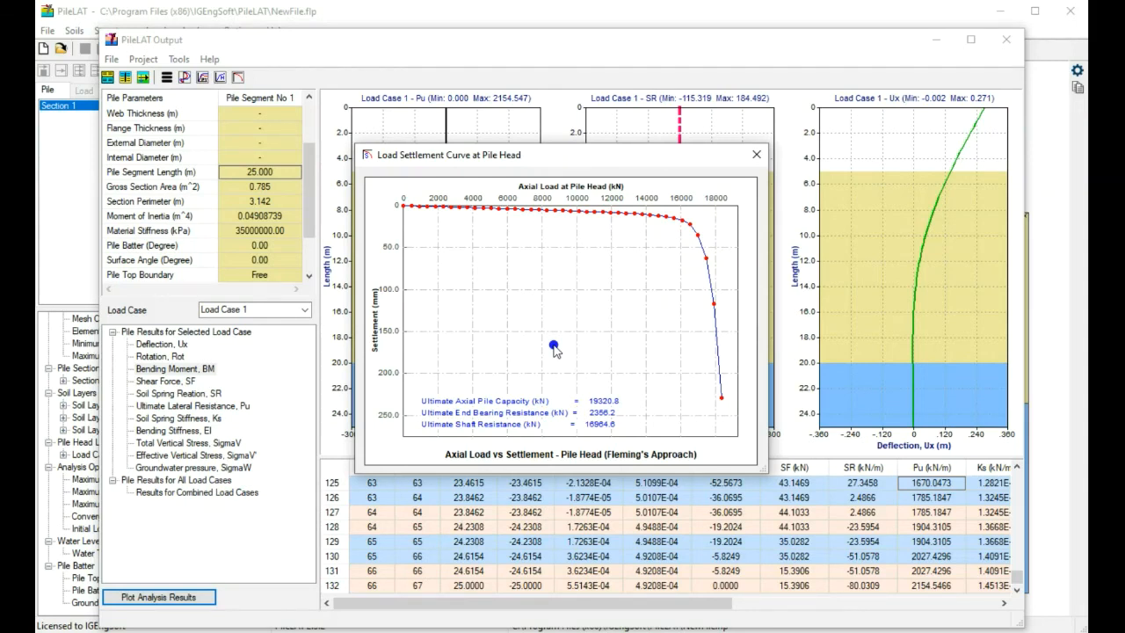
click(754, 161)
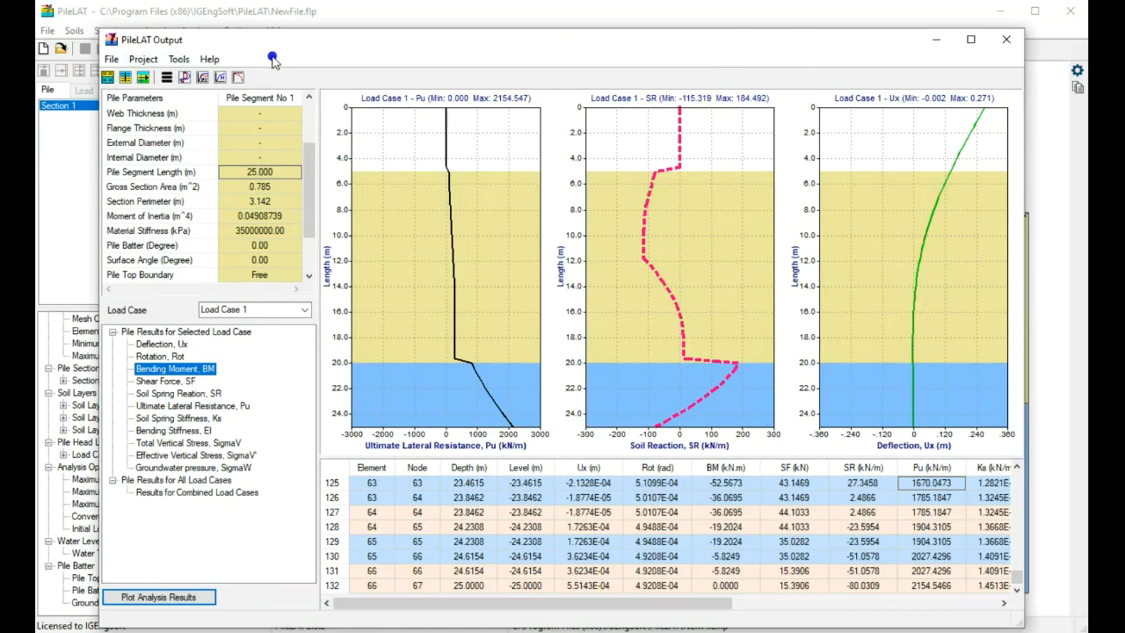
Step: Open the analysis output report and examine its project details, soil layers and detailed p-y curve parameters from the beginning
click(164, 78)
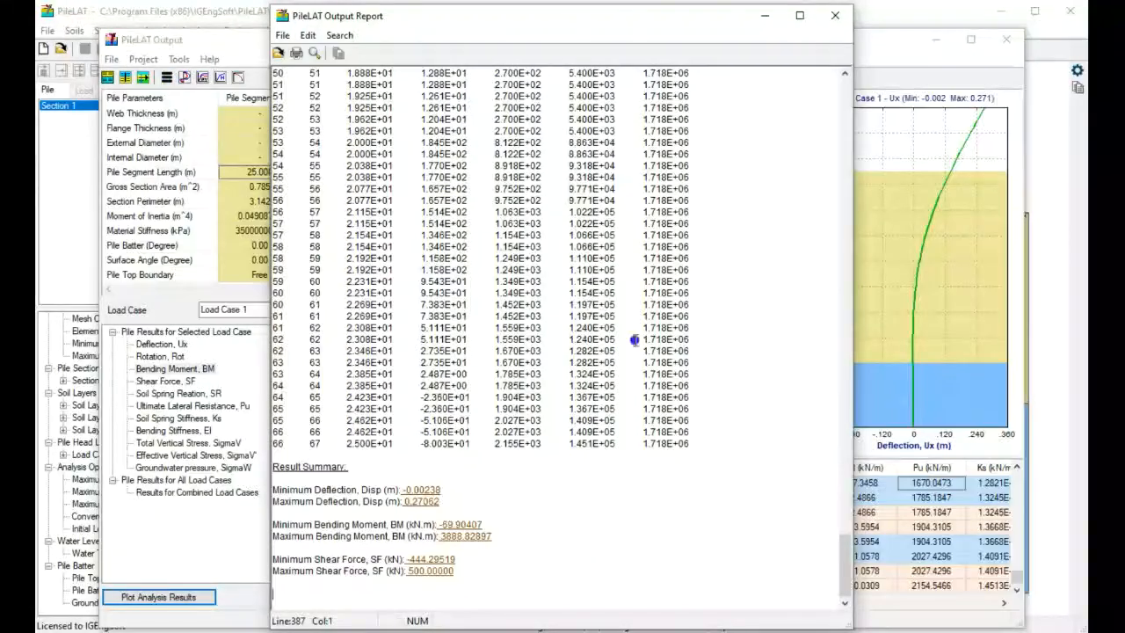
drag(849, 570, 895, 88)
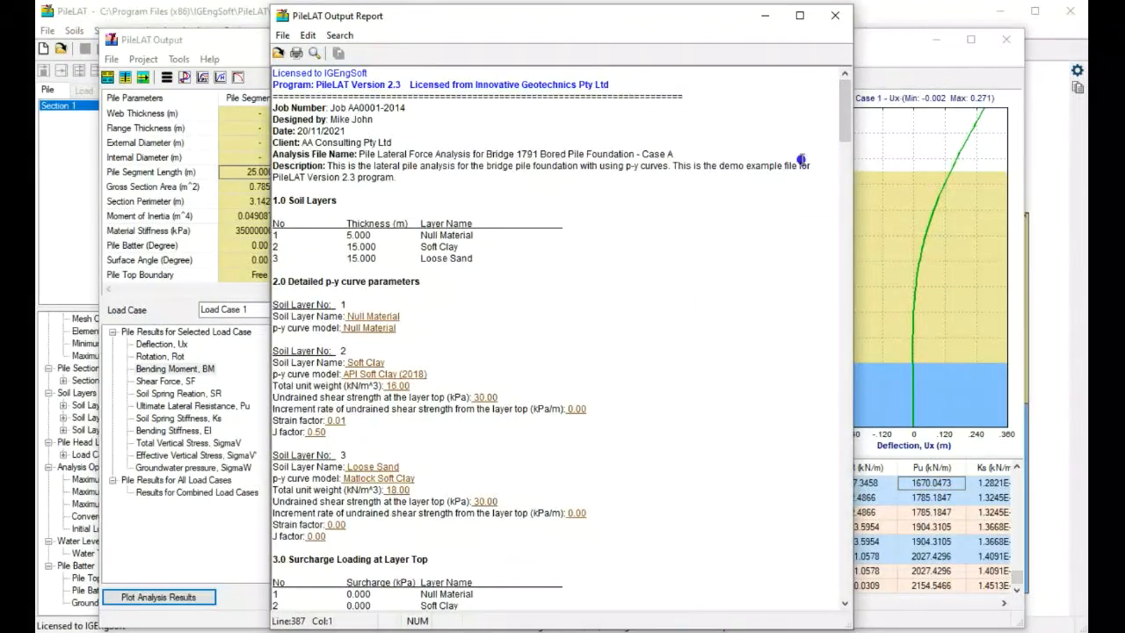
mouse_move(845, 101)
mouse_down()
mouse_move(846, 141)
mouse_move(846, 97)
mouse_up()
scroll(378, 283, down, 3)
scroll(382, 285, down, 6)
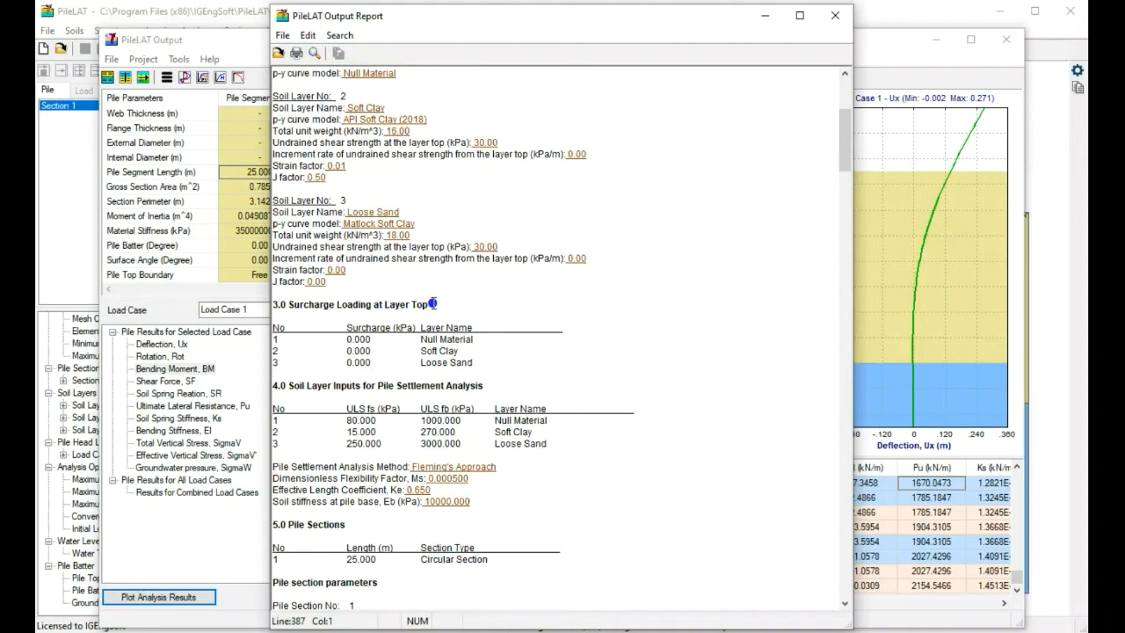
Step: Examine the report's Surcharge Loading at Layer Top section and the soil layer inputs for pile settlement analysis
drag(434, 304, 290, 306)
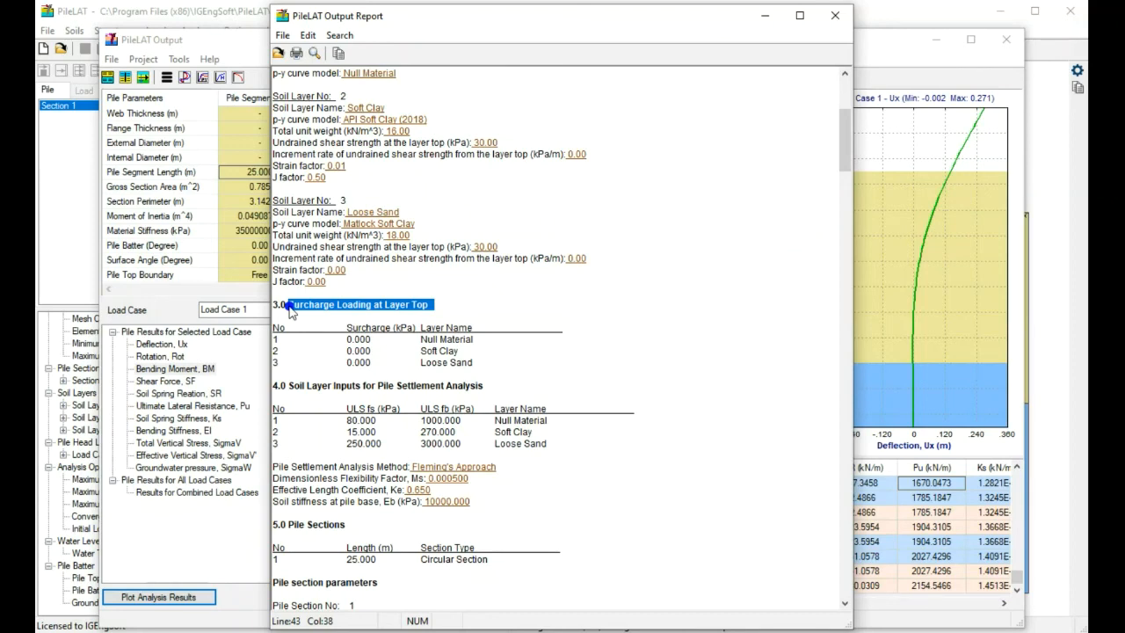
drag(483, 387, 287, 385)
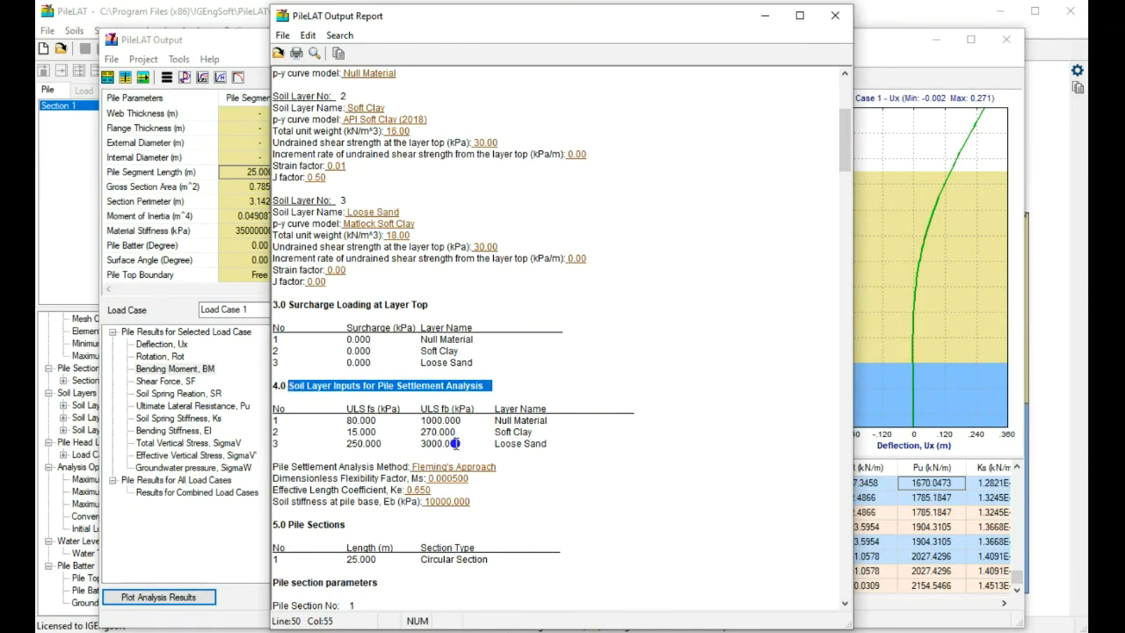
drag(567, 445, 271, 421)
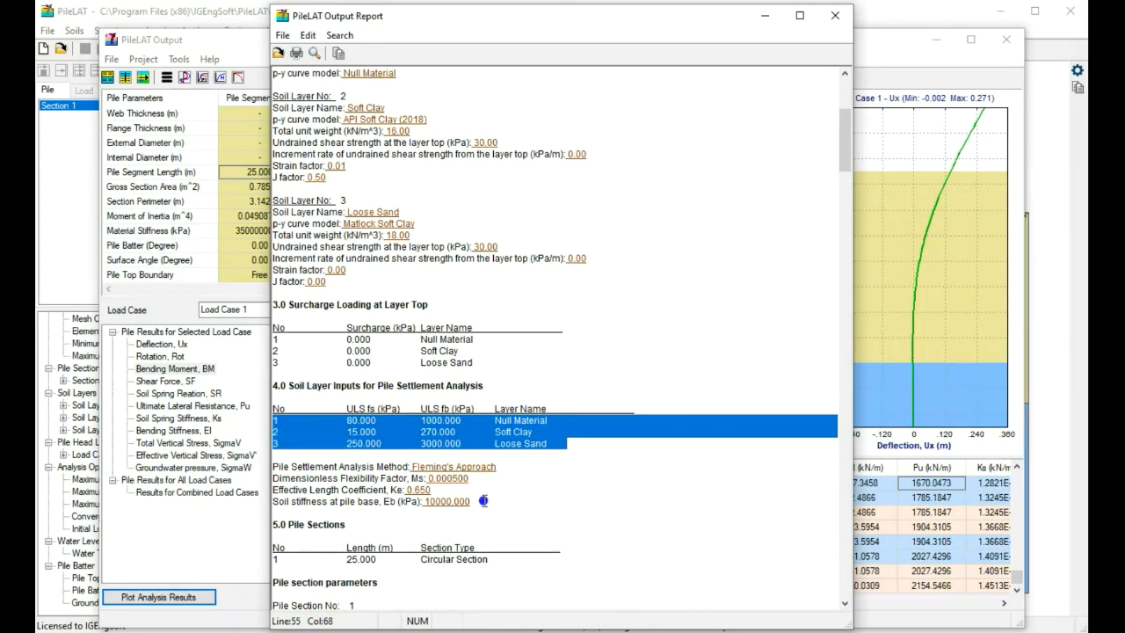
Step: Examine the report's pile section parameters, including the section diameter, Young's modulus and bending stiffness option
scroll(483, 501, down, 3)
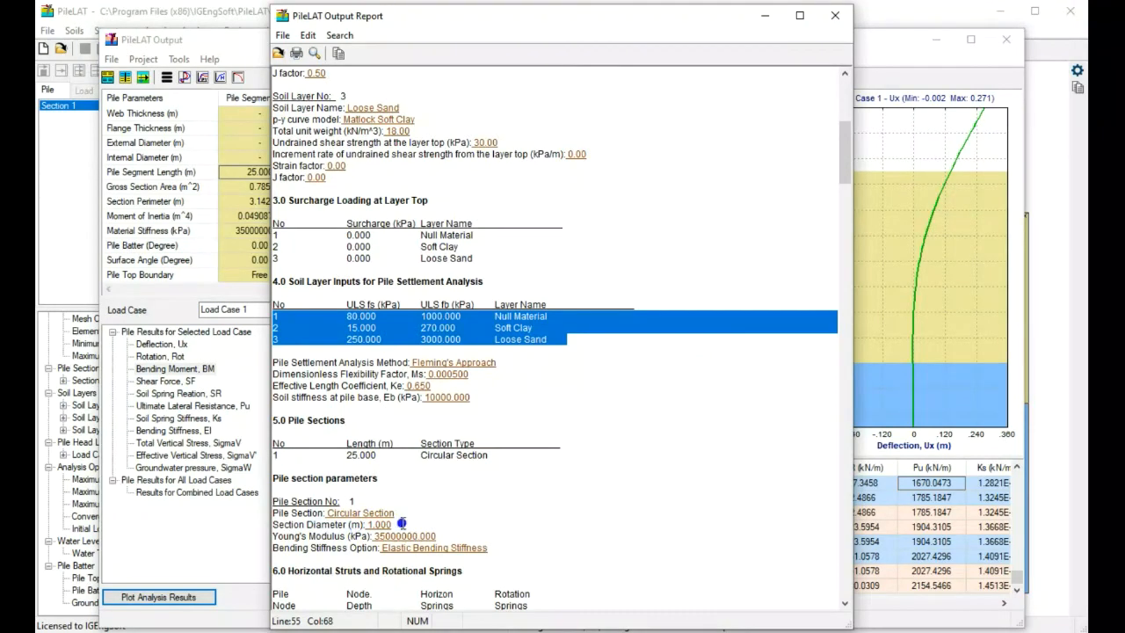
scroll(391, 527, down, 2)
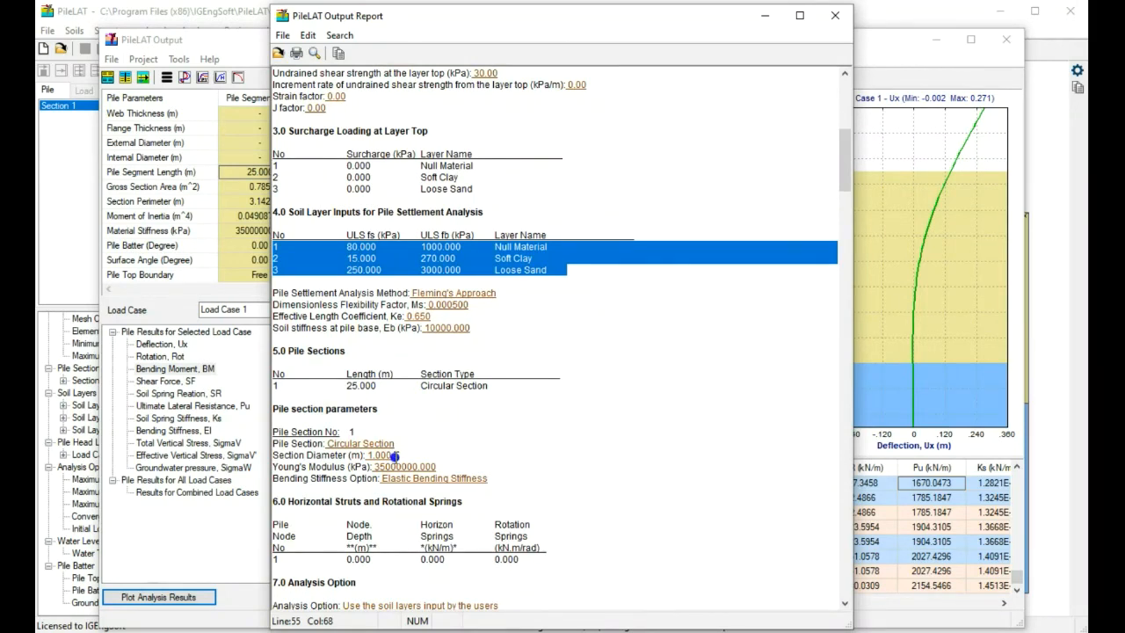
drag(437, 466, 273, 467)
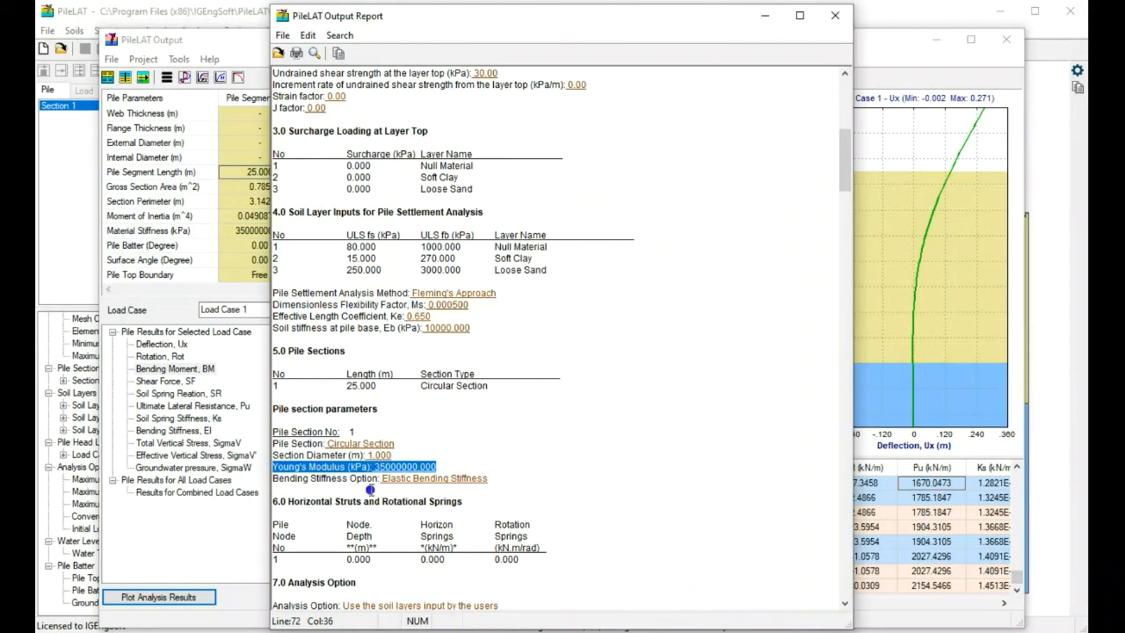
drag(488, 482, 379, 478)
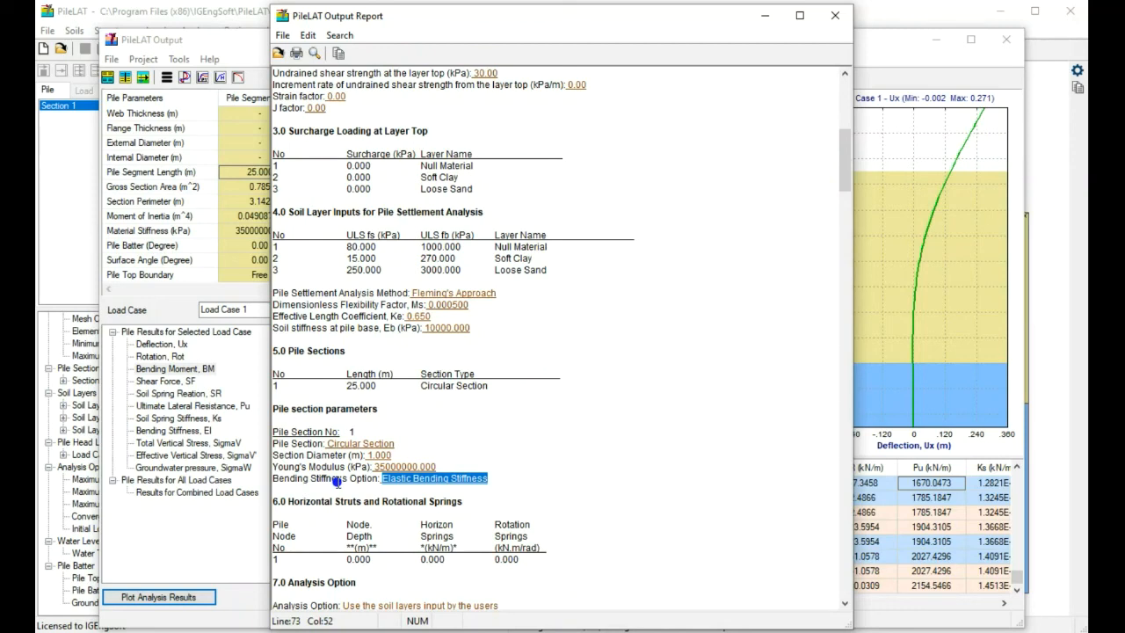
Step: Examine the report's Horizontal Struts and Rotational Springs table and the Analysis Option section
scroll(337, 481, down, 4)
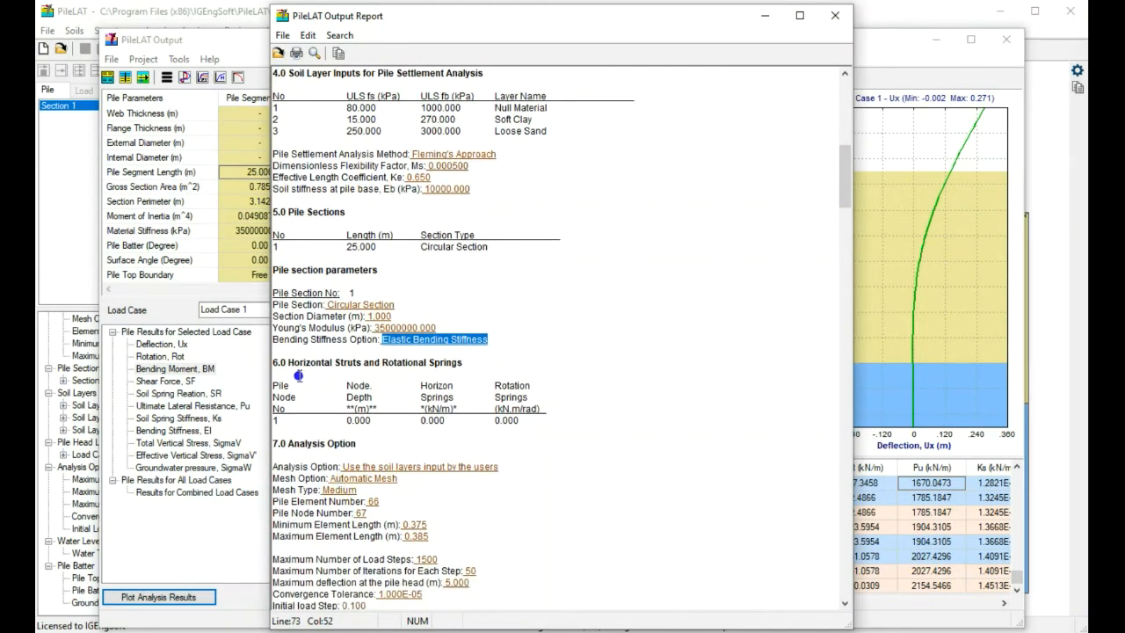
drag(466, 363, 288, 361)
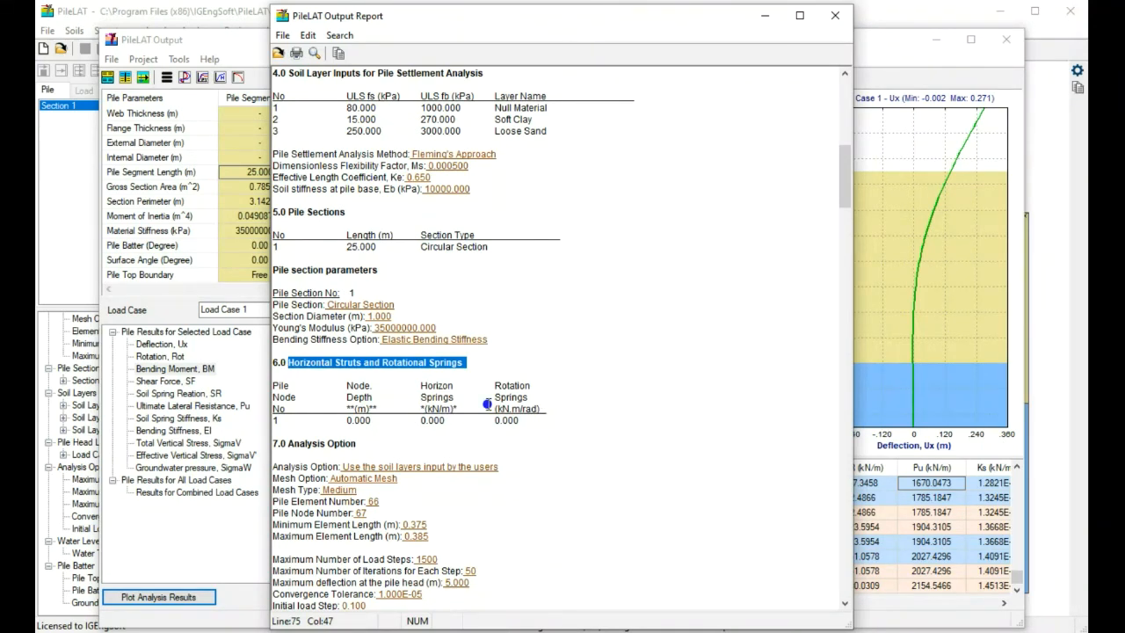
drag(525, 420, 347, 408)
scroll(406, 463, down, 3)
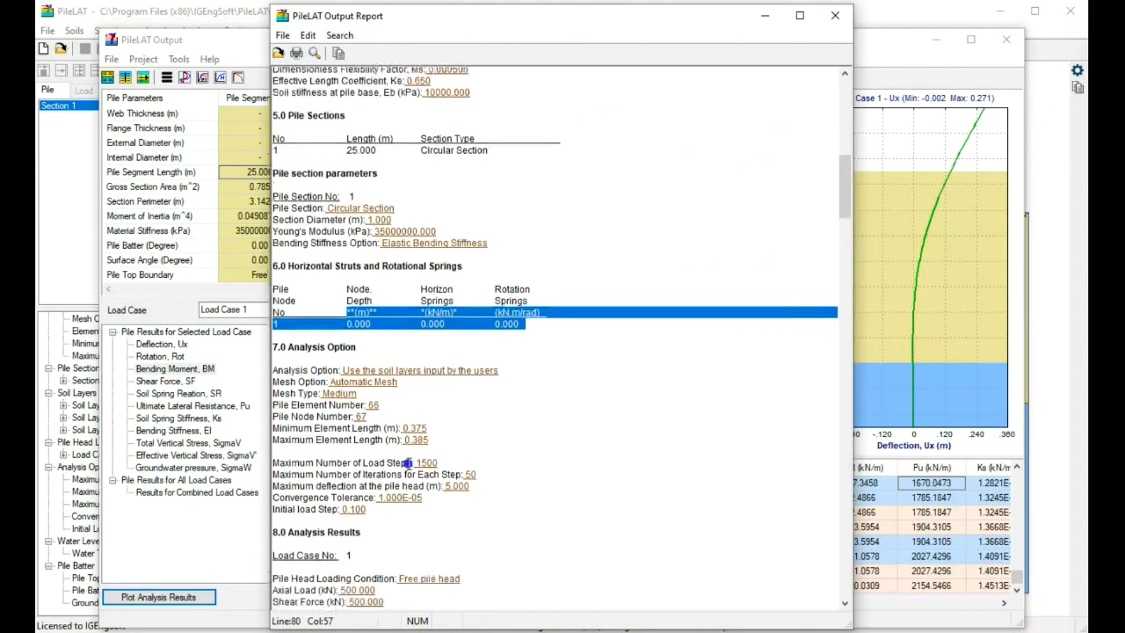
scroll(407, 463, down, 1)
drag(359, 305, 286, 304)
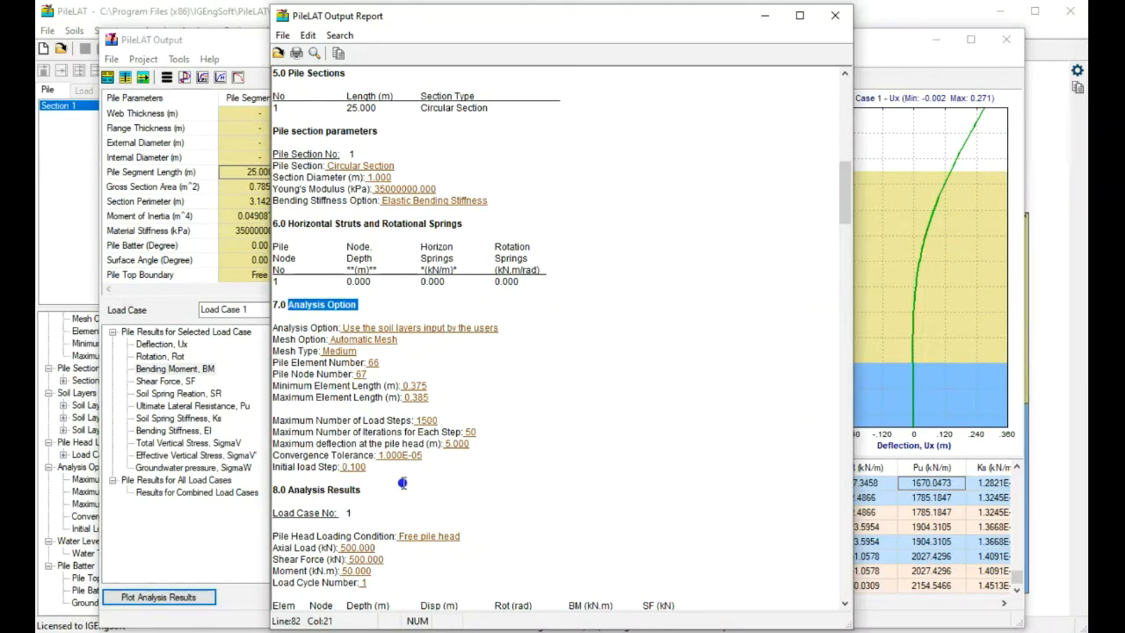
Step: Examine the Load Case 1 pile head loading and the tabulated displacement, rotation, bending moment and shear force results
scroll(402, 482, down, 3)
scroll(402, 482, down, 5)
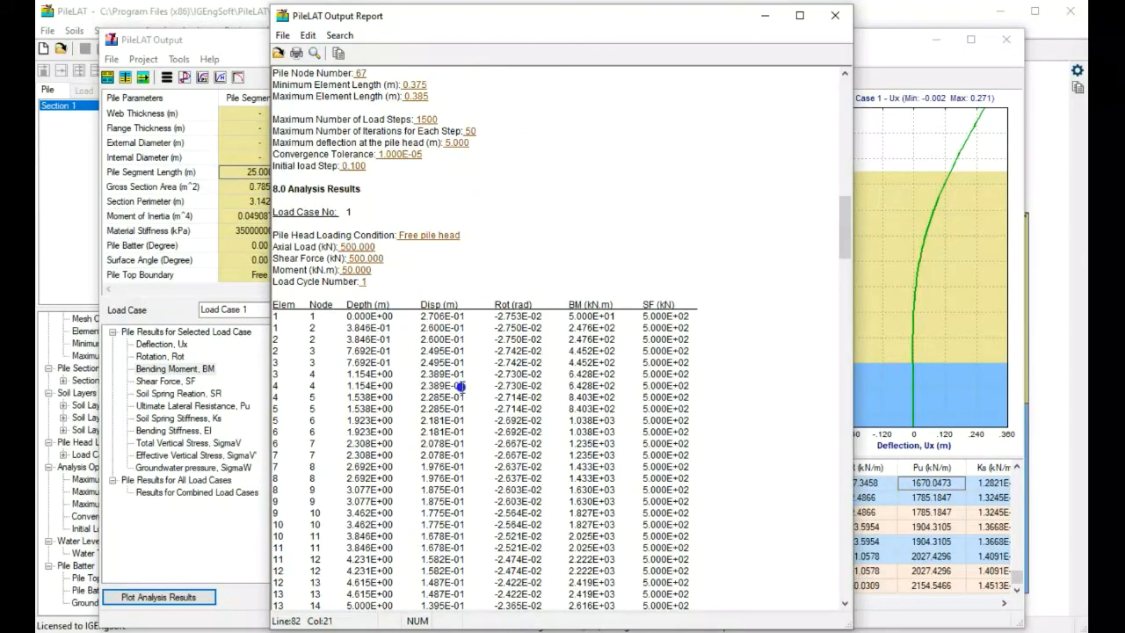
scroll(458, 386, down, 4)
scroll(459, 386, up, 3)
scroll(458, 386, down, 6)
scroll(459, 386, up, 4)
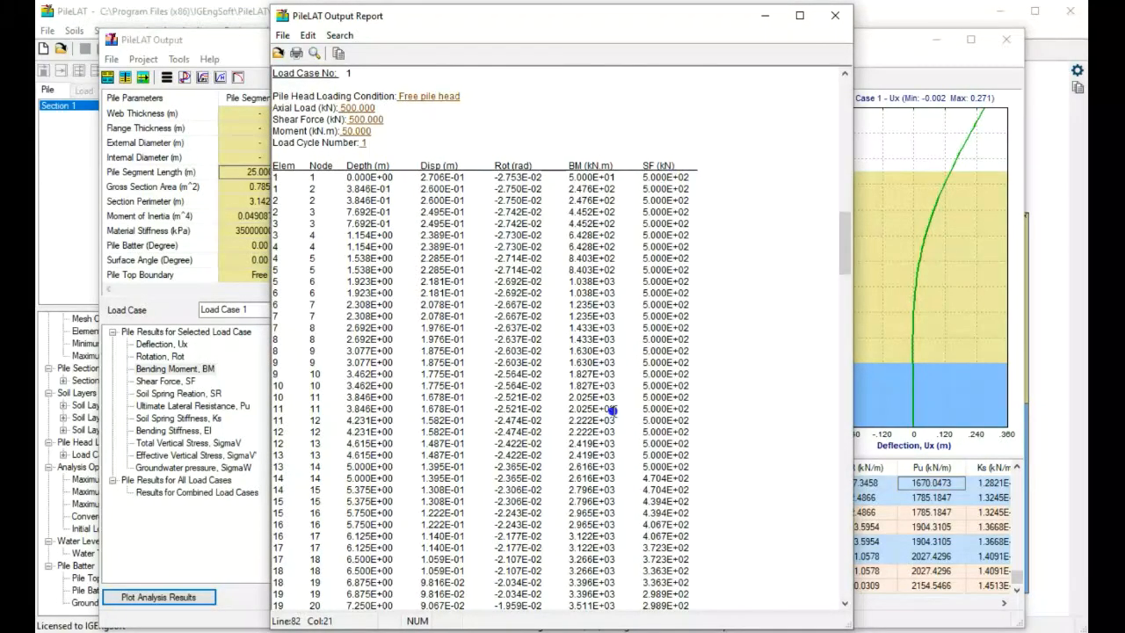
scroll(610, 410, down, 20)
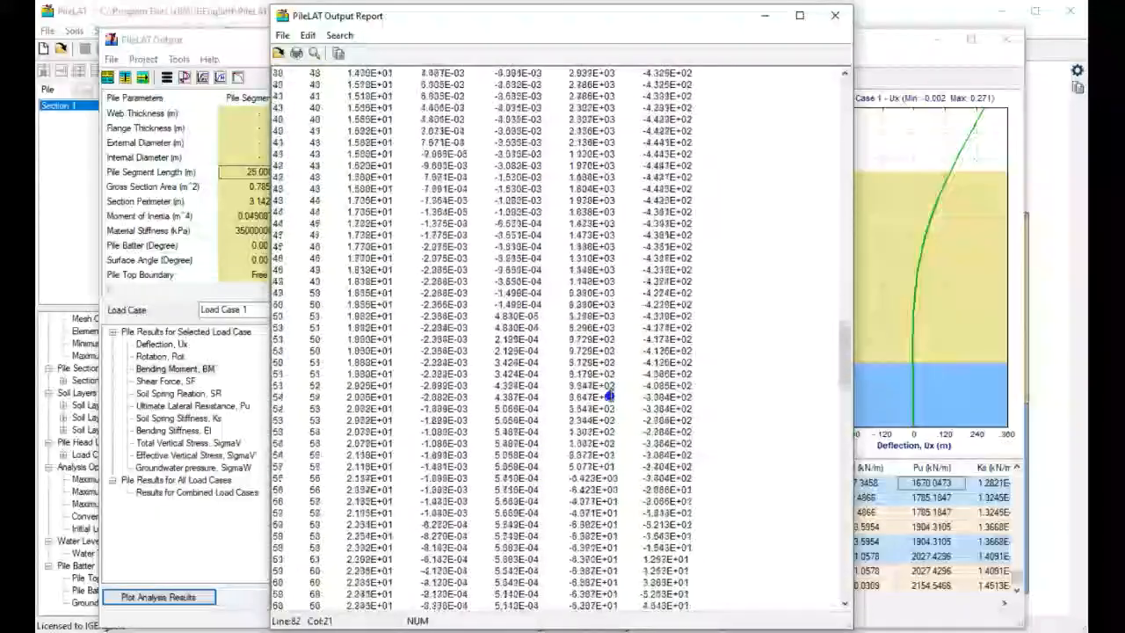
Step: Examine the tabulated SR, Pu, Ks and EI results and the Result Summary, and close the output report
scroll(609, 397, down, 16)
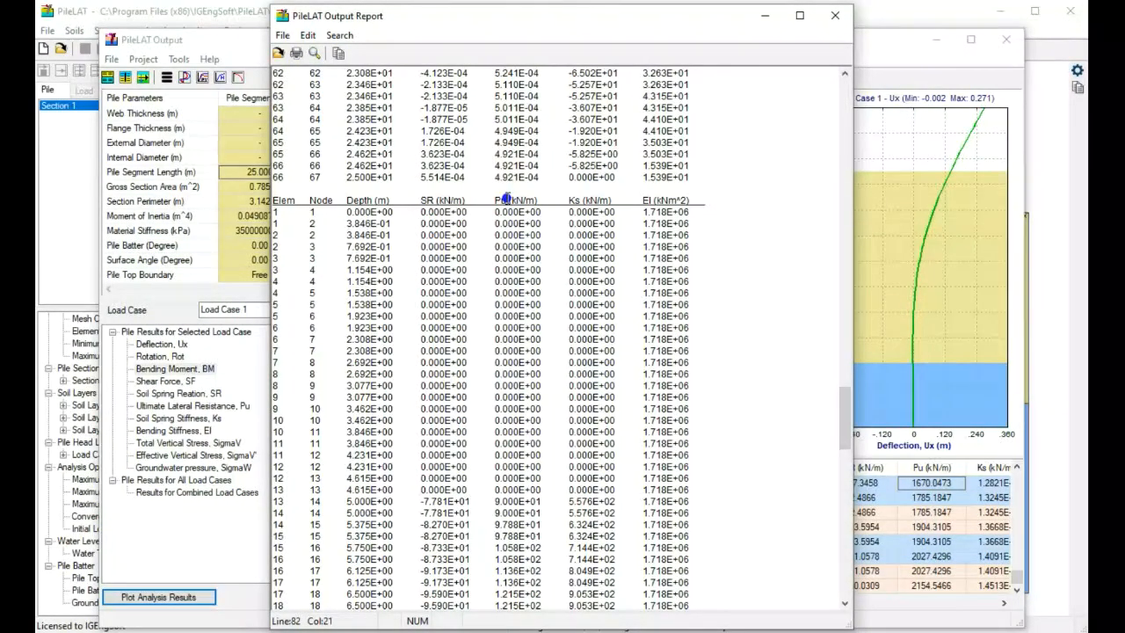
click(571, 200)
click(644, 200)
scroll(638, 341, down, 20)
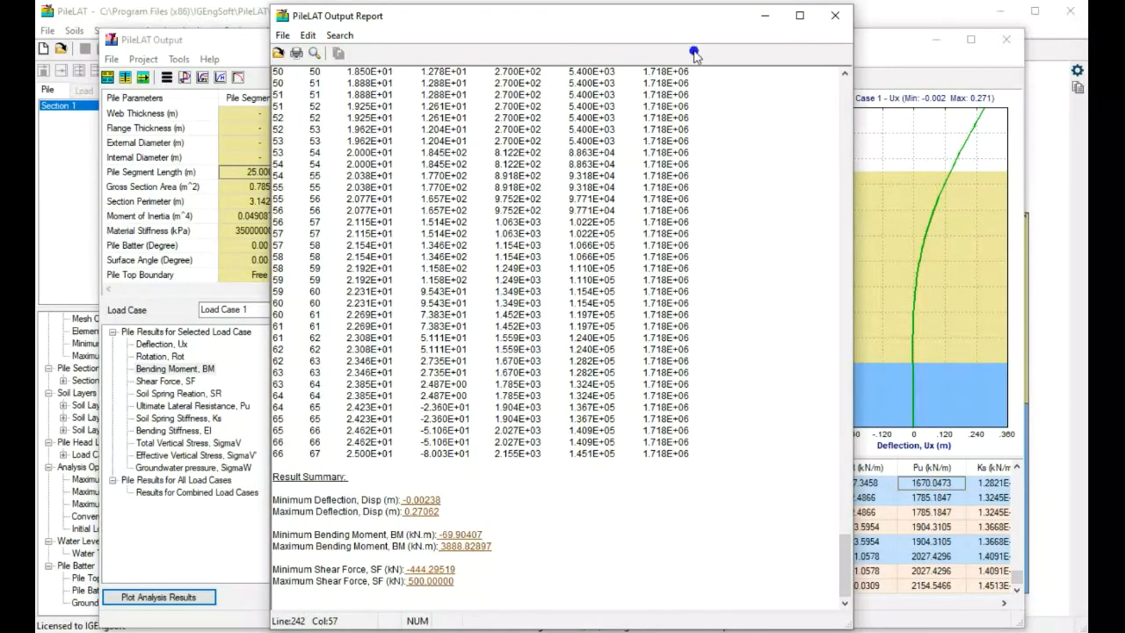
click(829, 20)
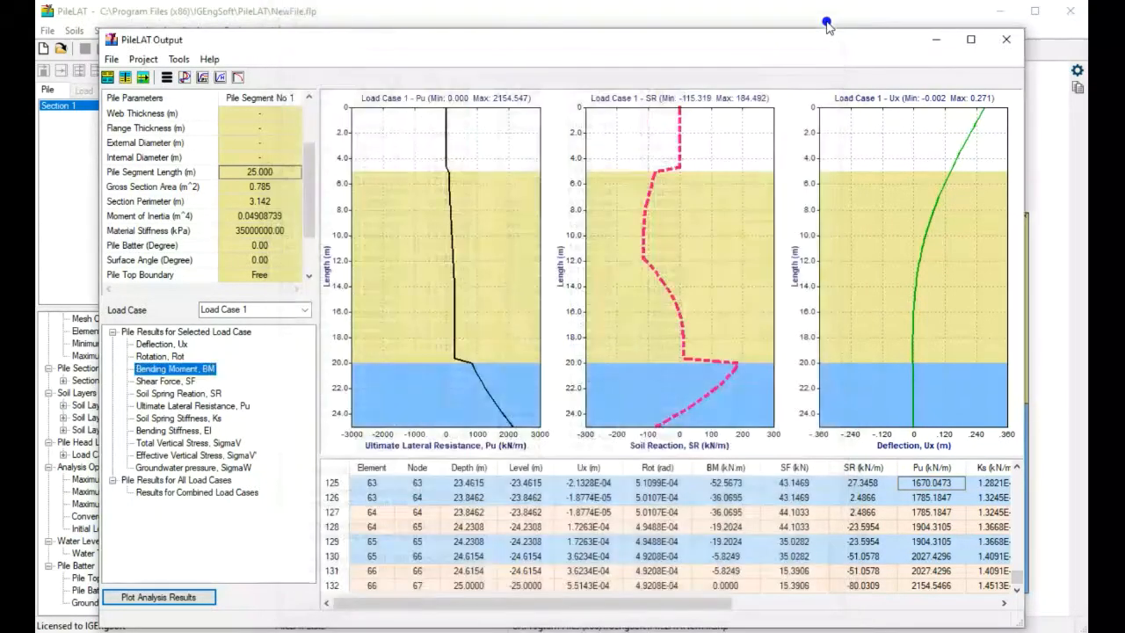